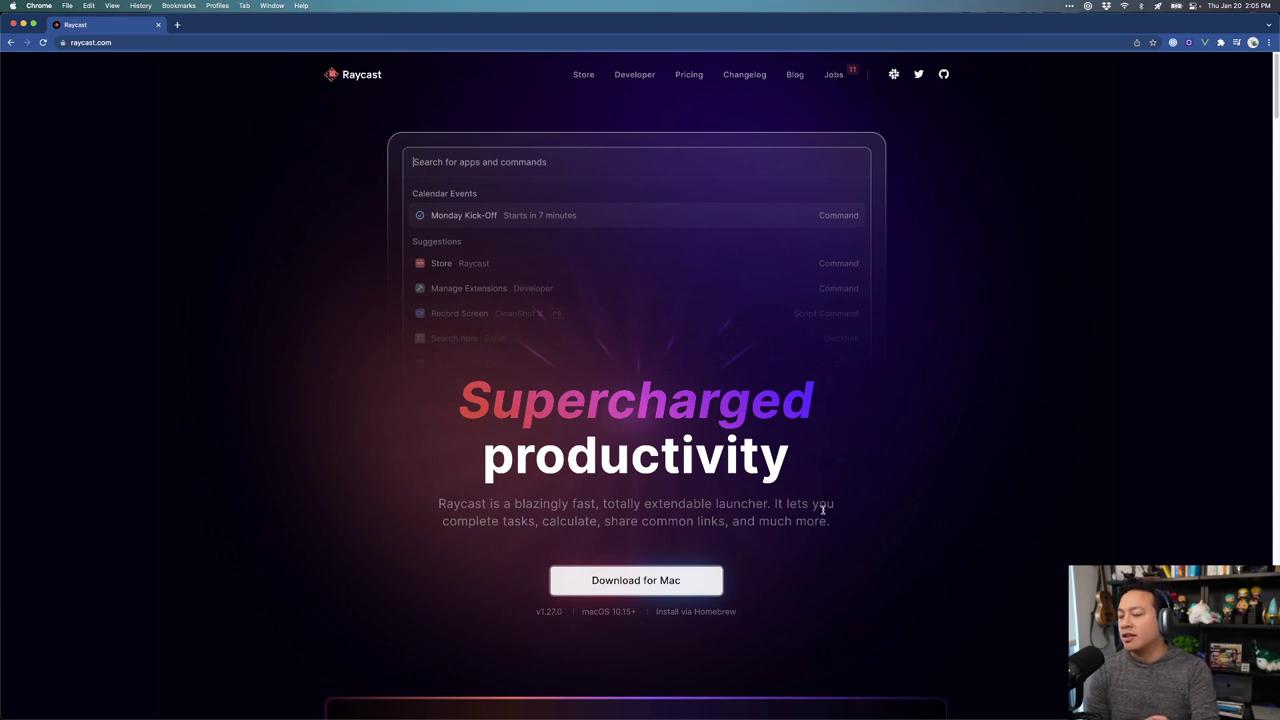
mouse_move(642, 714)
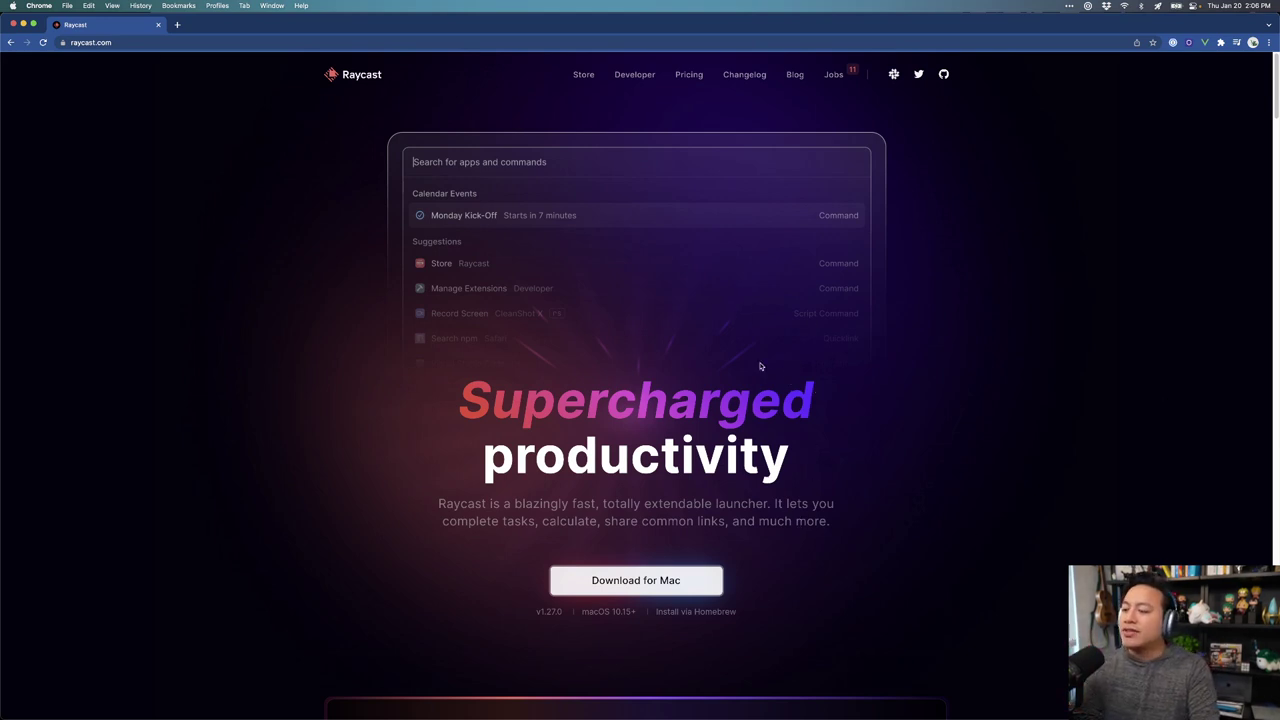
right_click(880, 714)
click(792, 684)
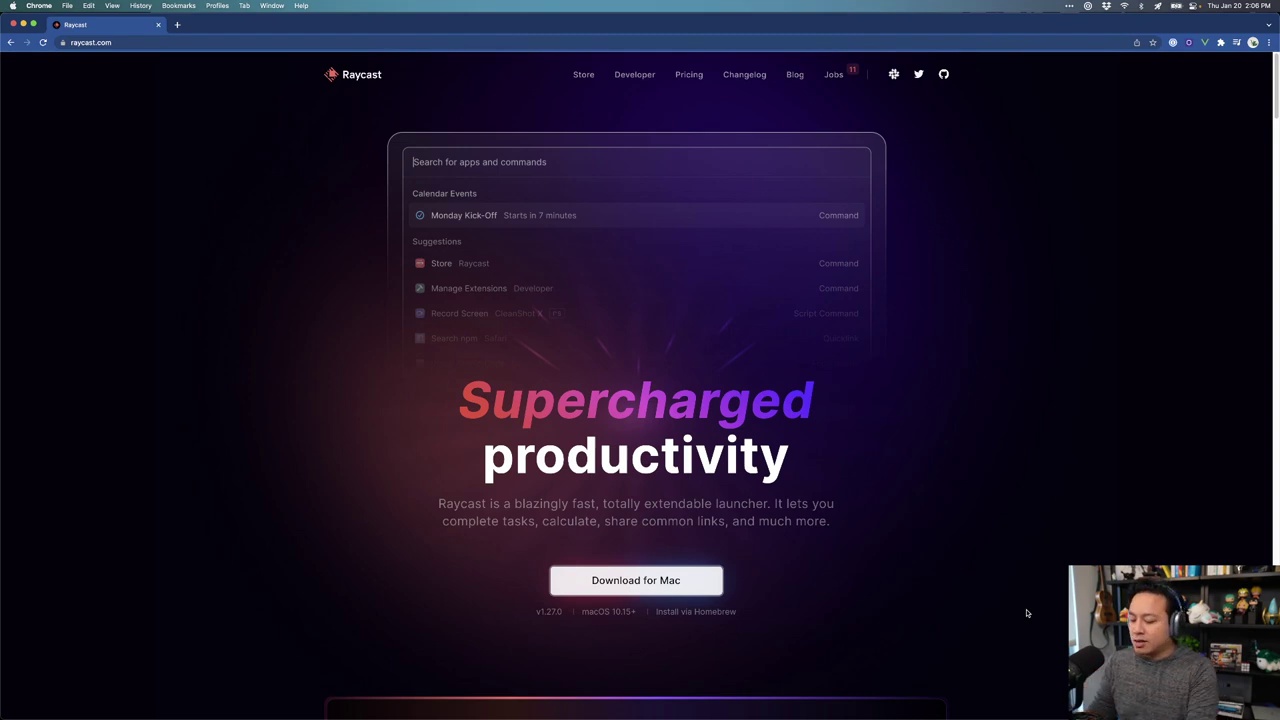
Step: Find the Spotlight preferences by searching the launcher for "spot", open them, and quit System Preferences
key(alt+space)
text(spot)
key(Down)
key(Return)
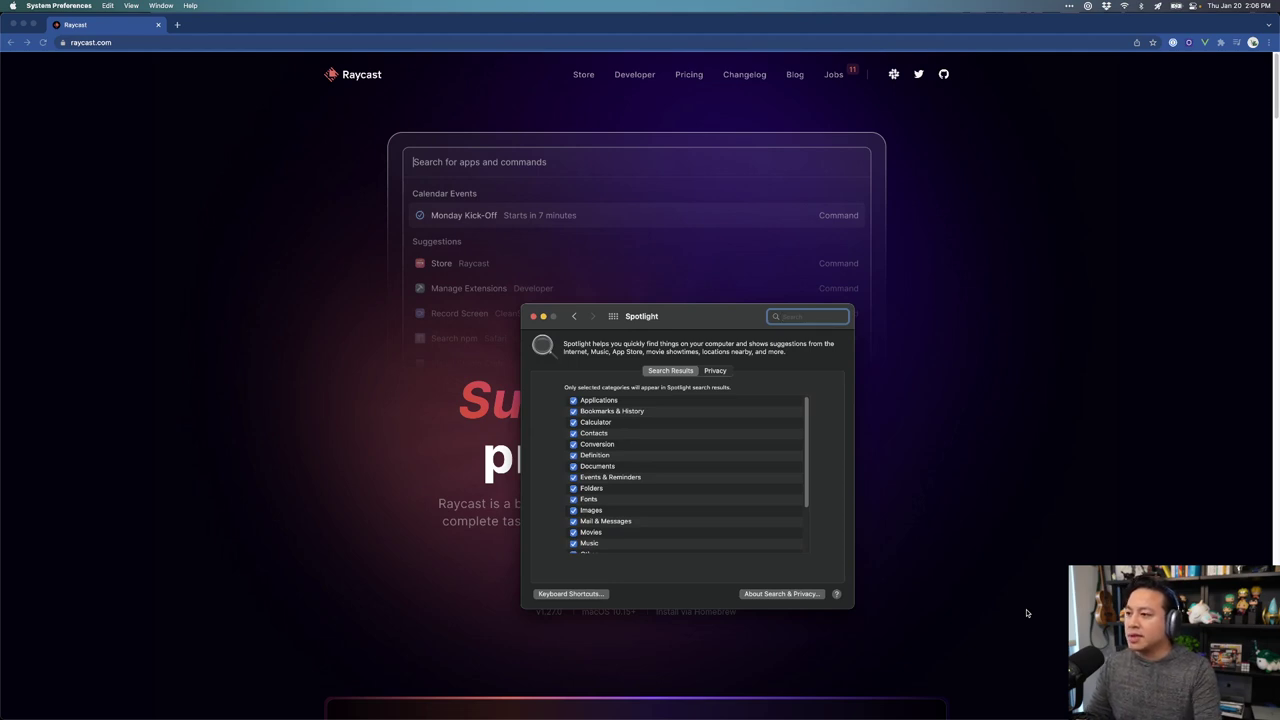
key(super+q)
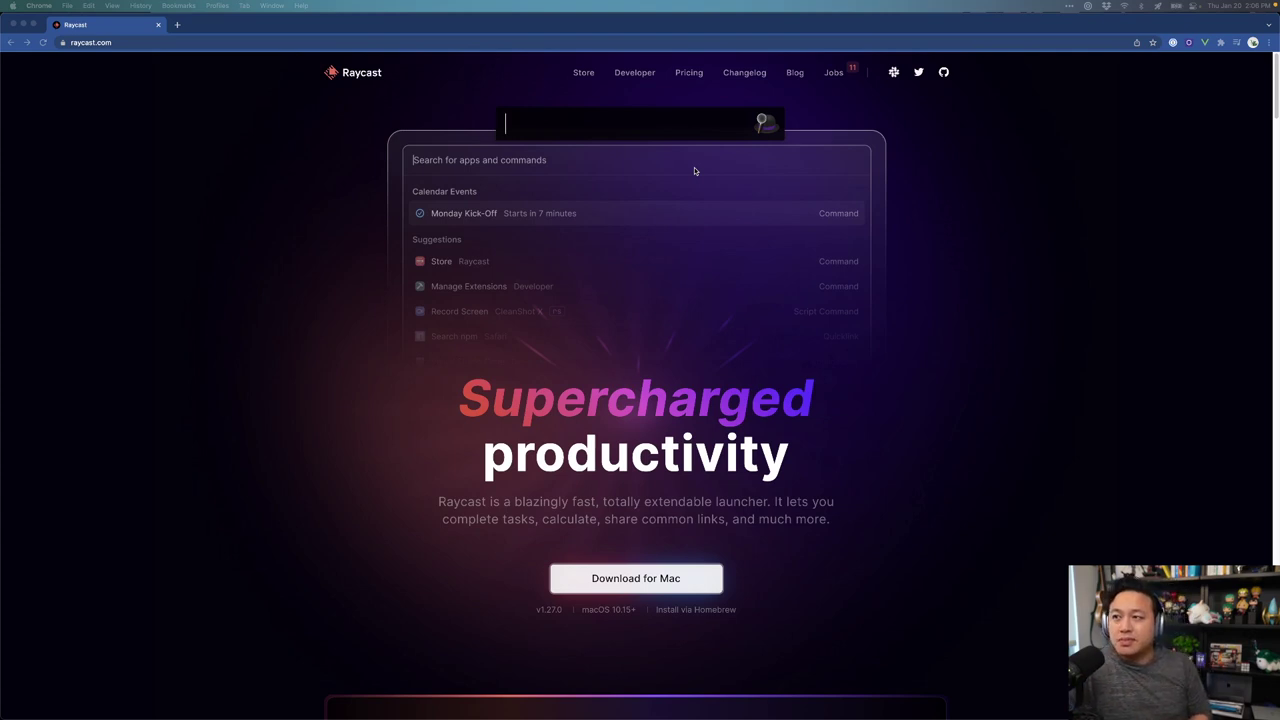
Step: Search for Spotify in the Alfred launcher with "spotif" and run the matching application result
text(spoti)
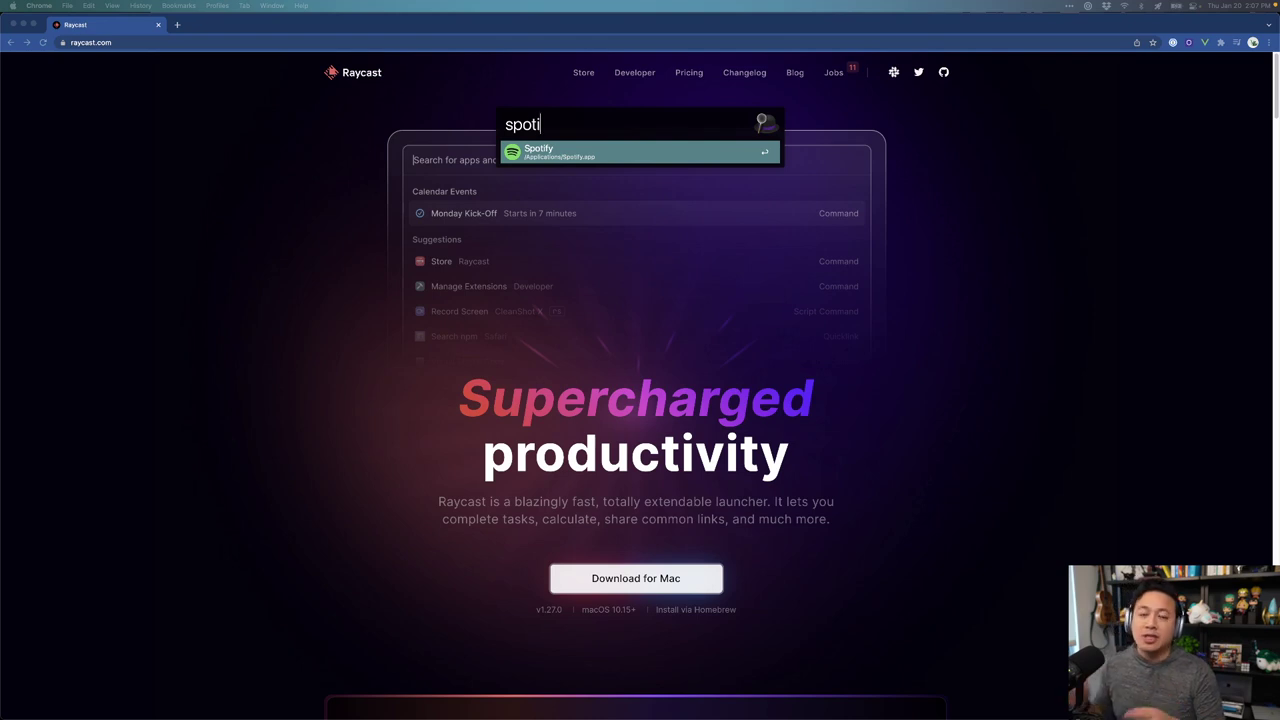
key(BackSpace)
key(BackSpace)
key(BackSpace)
key(BackSpace)
key(BackSpace)
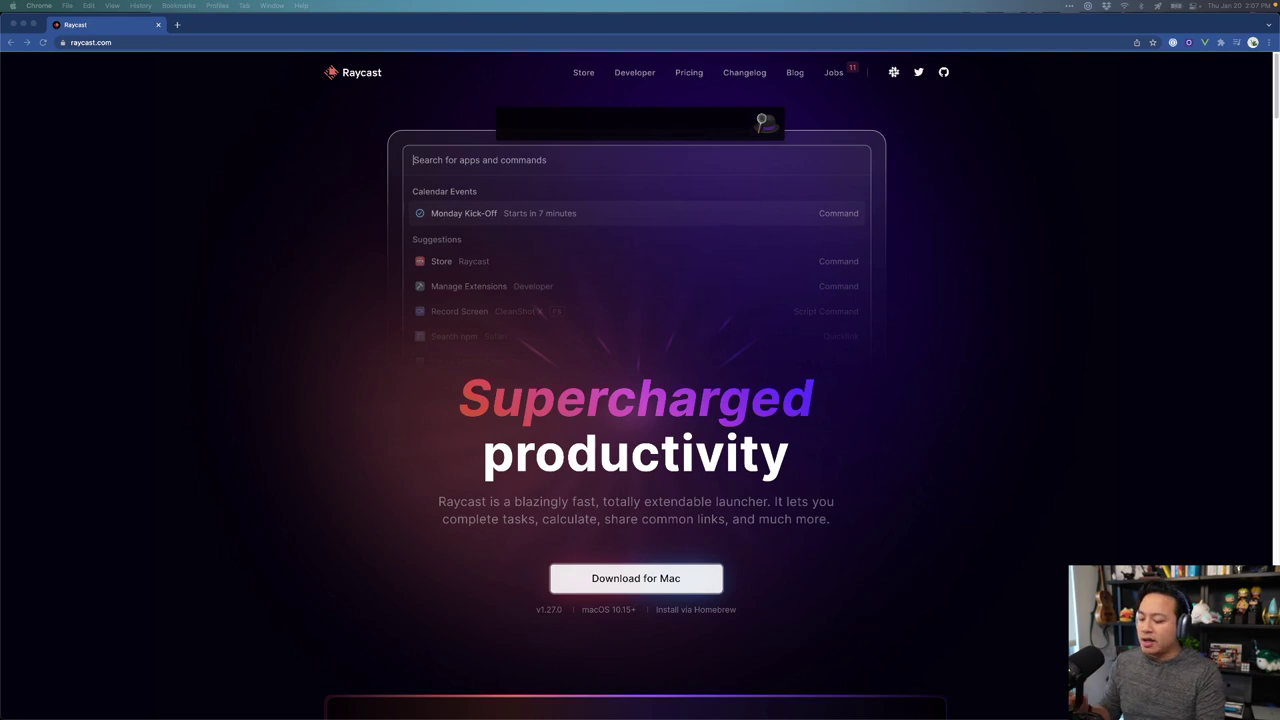
text(spotif)
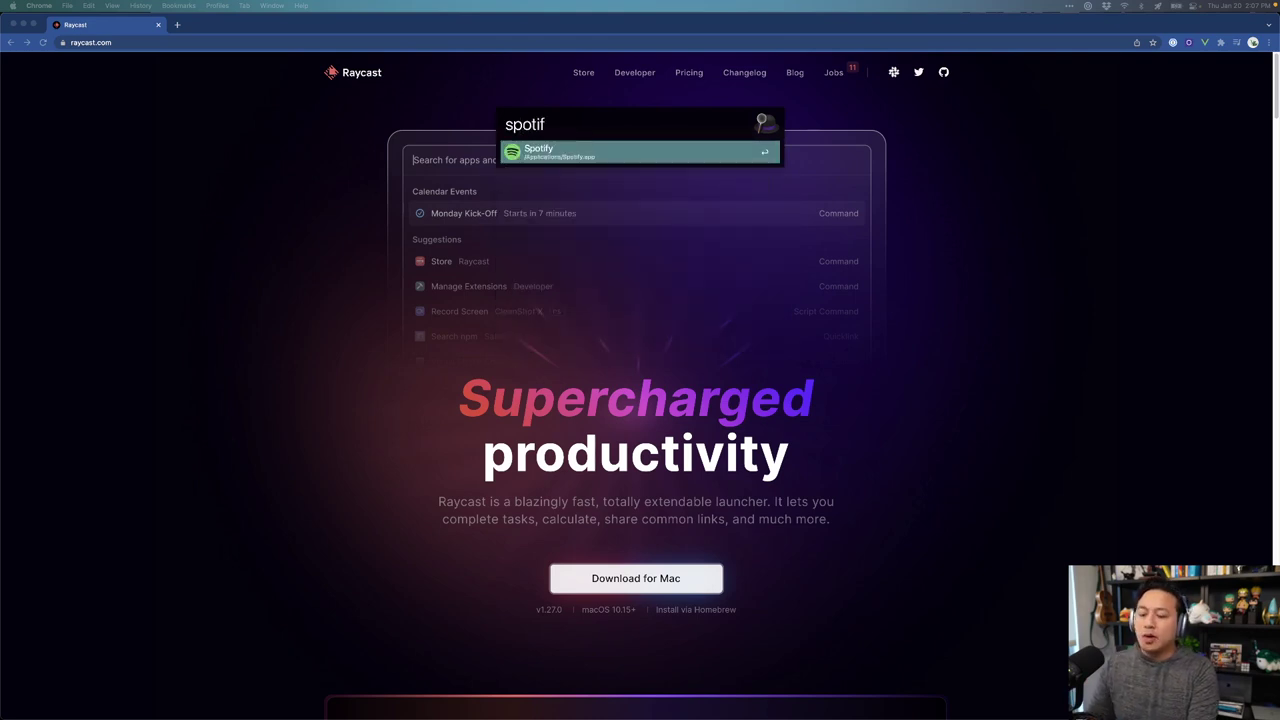
key(Return)
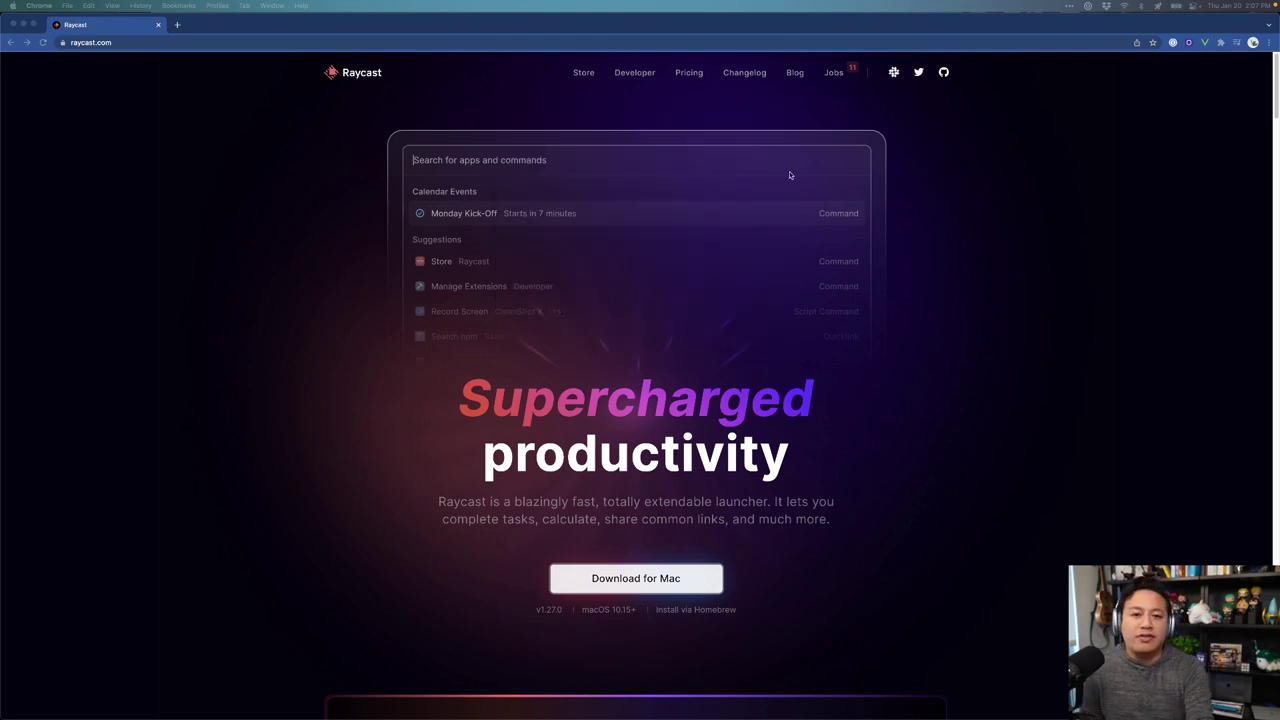
Step: Open Alfred's preferences and show the Default Results settings of its features
key(super+comma)
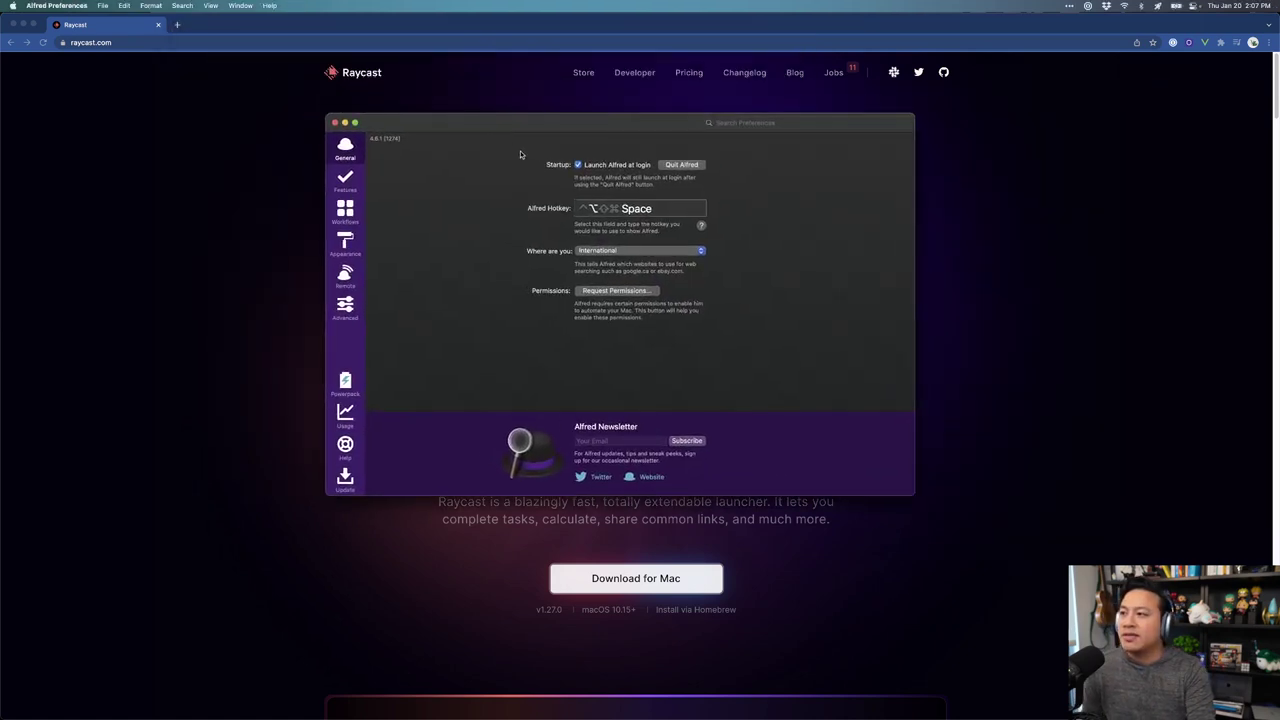
click(342, 179)
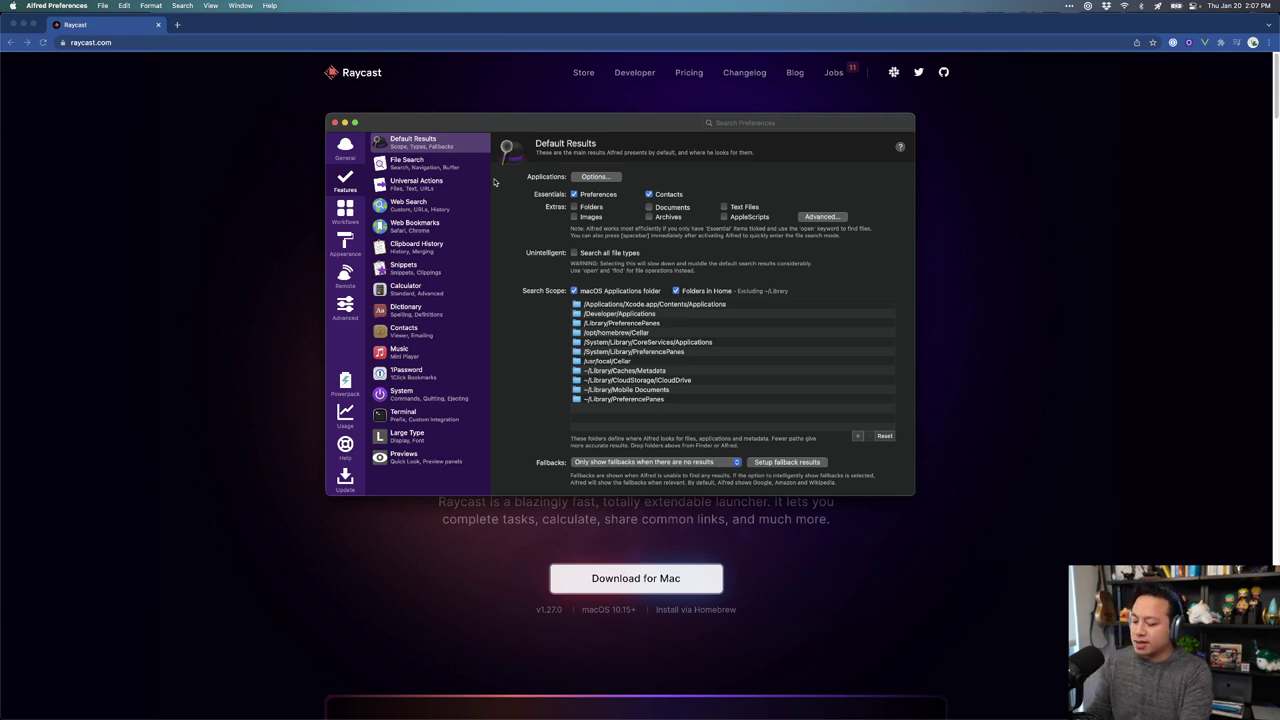
Step: Calculate 190*32476 in the Alfred launcher, dismiss it, and return to the Raycast web page
key(alt+space)
text(190)
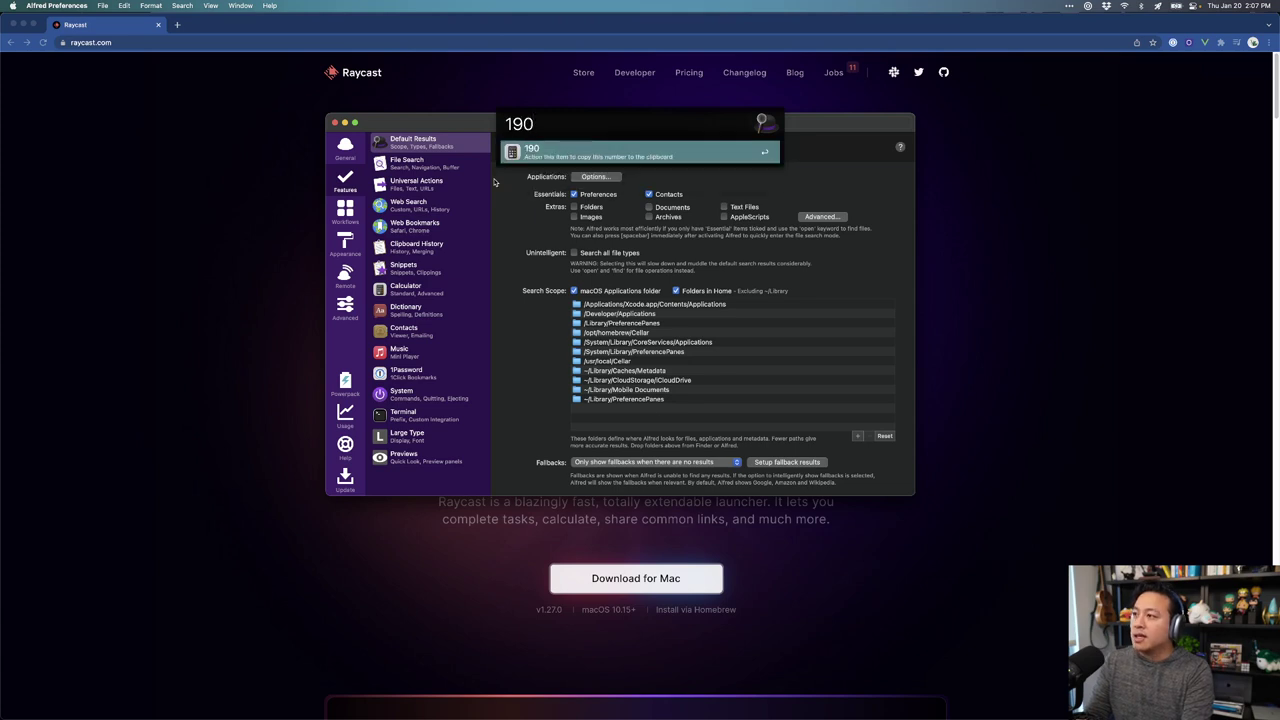
text(*32476)
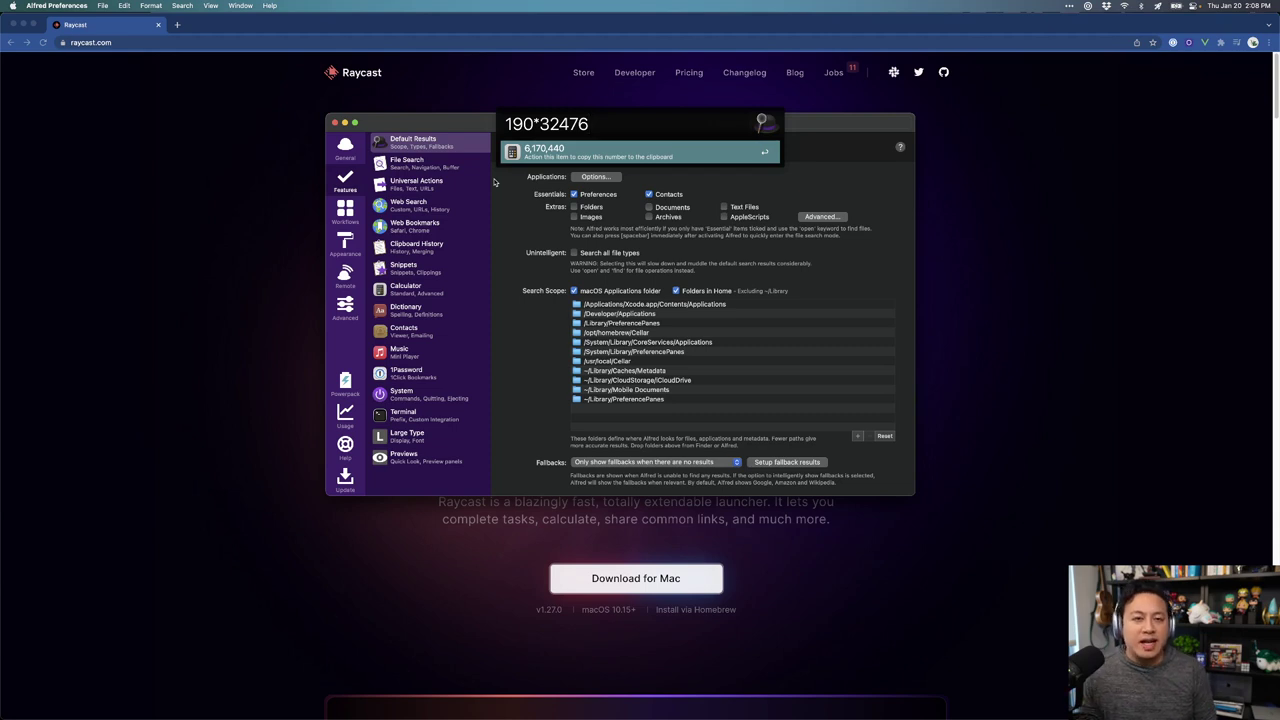
key(Escape)
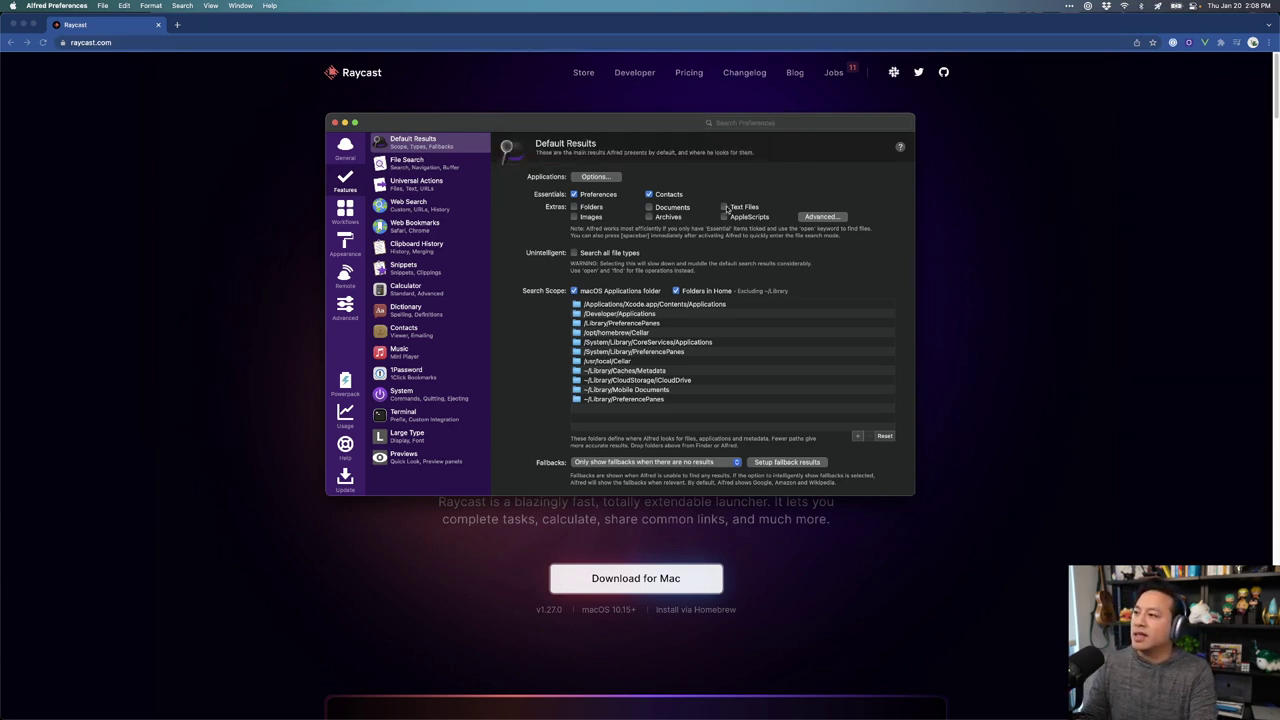
click(946, 238)
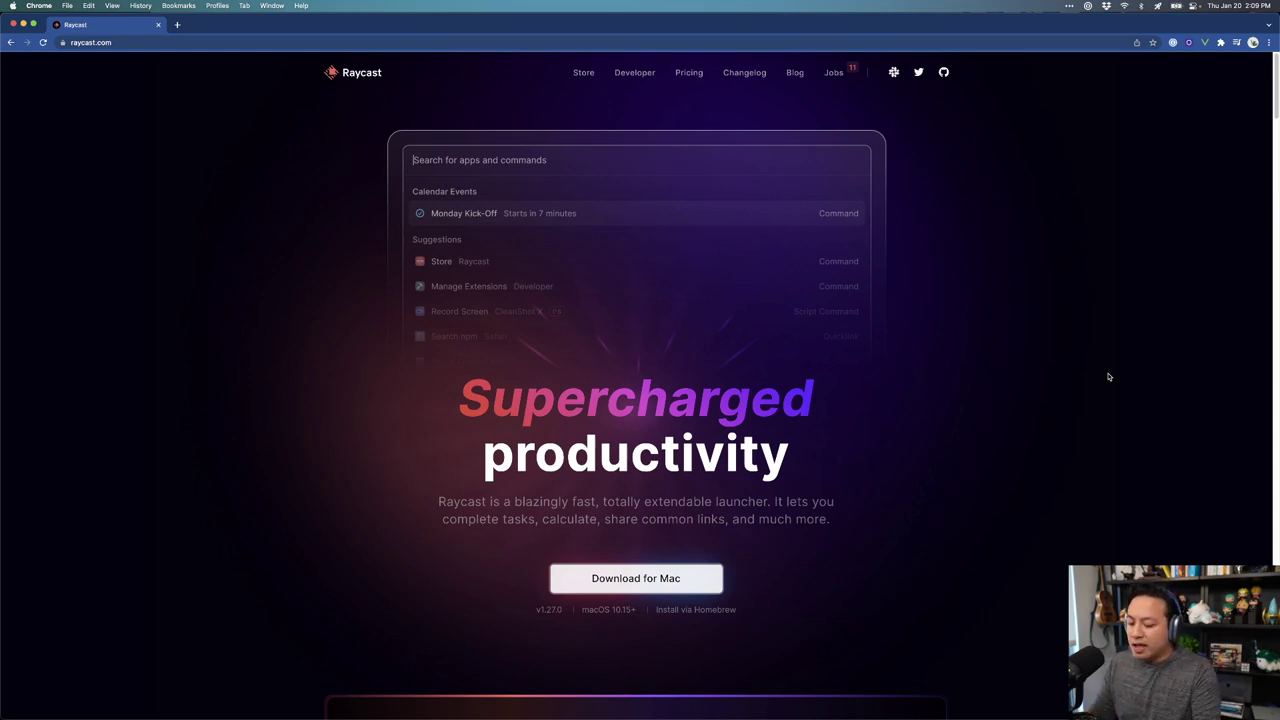
Step: Open the Raycast launcher, look through its suggestions and commands, and launch Visual Studio Code with the search "vs co"
key(alt+space)
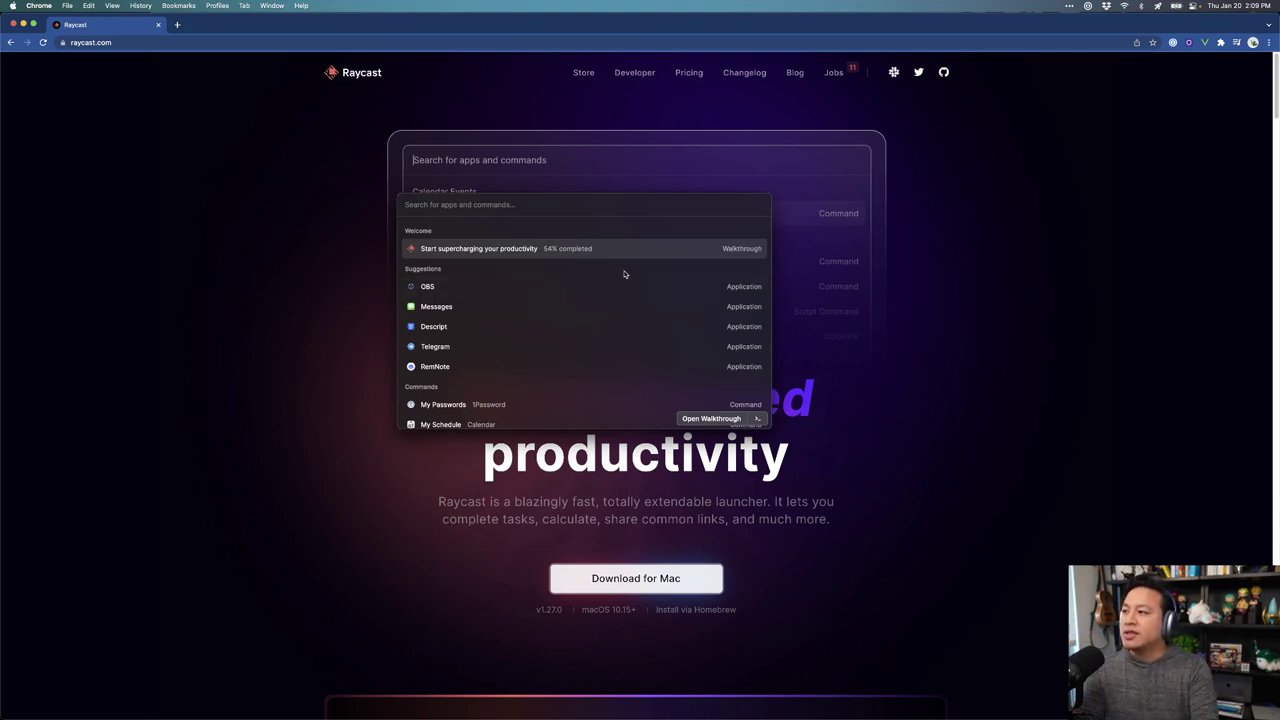
scroll(656, 307, down, 5)
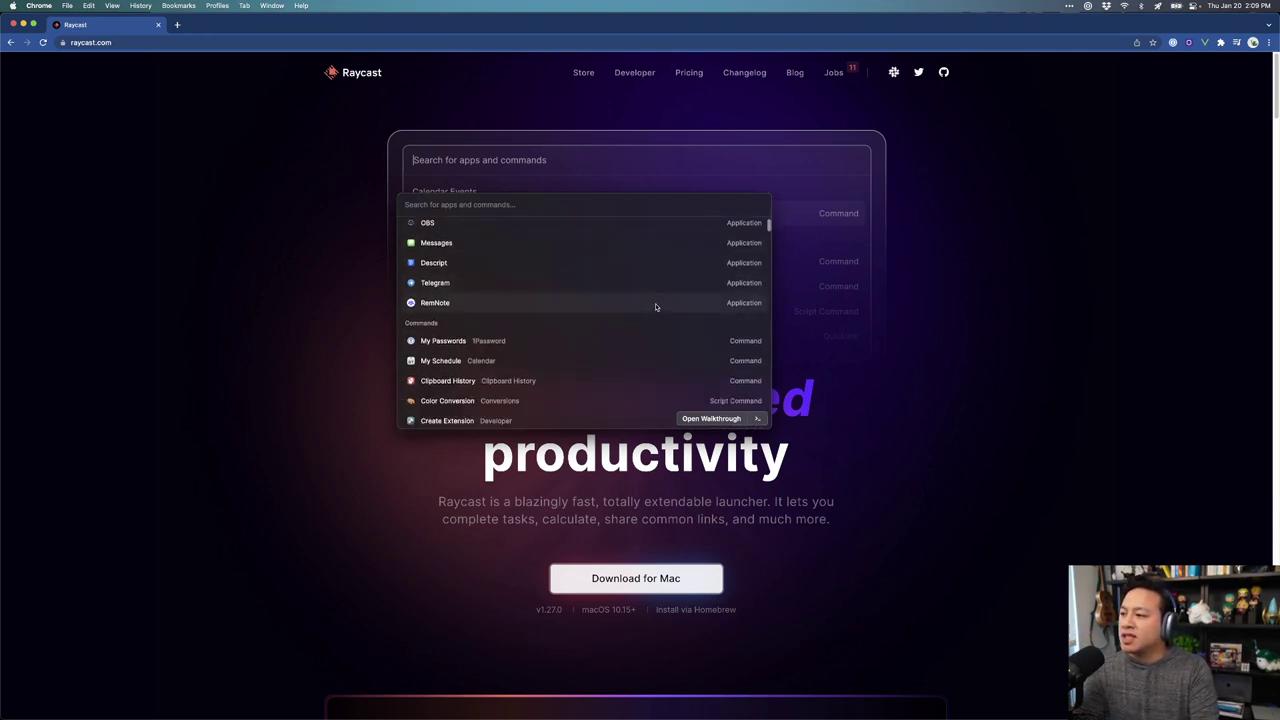
scroll(656, 310, up, 5)
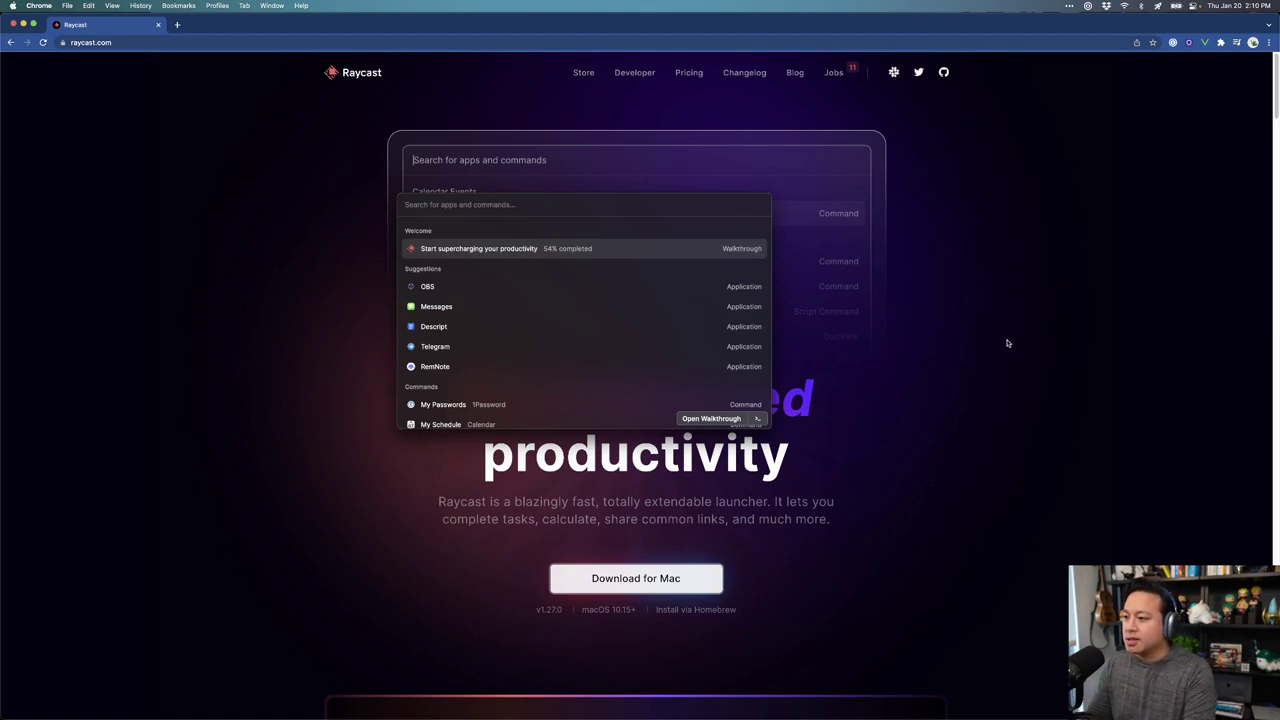
text(vs co)
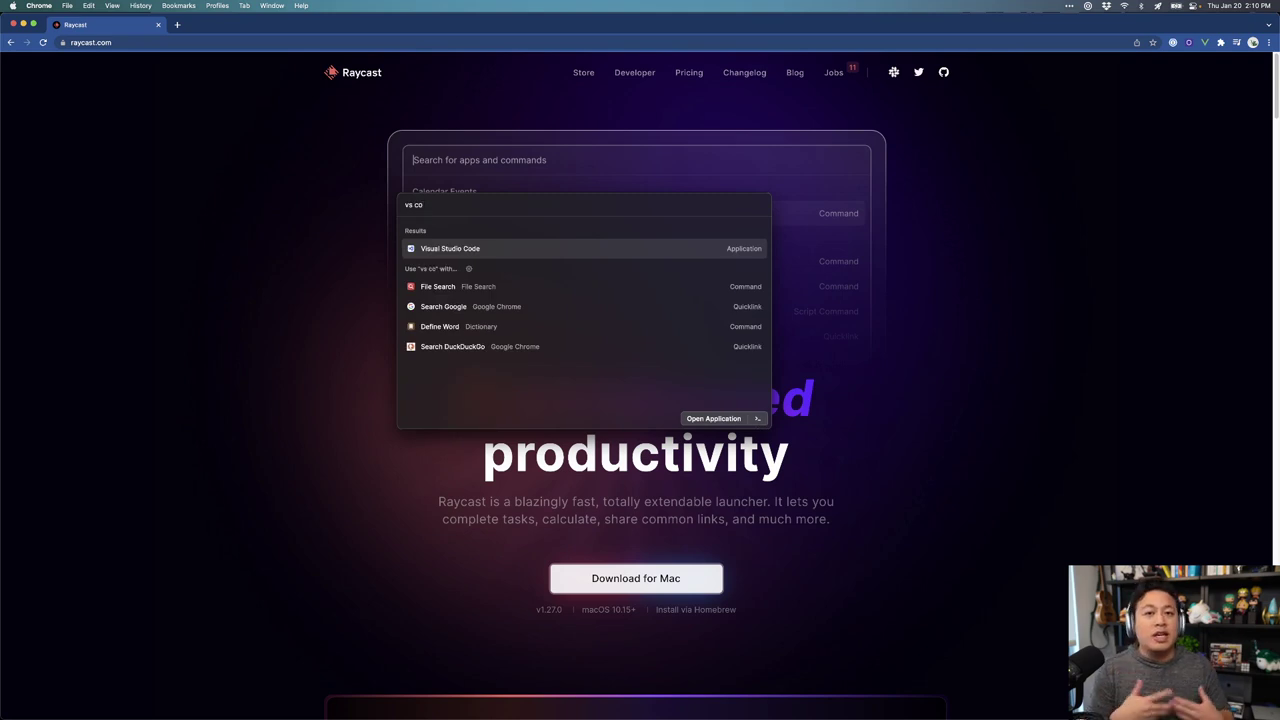
key(Return)
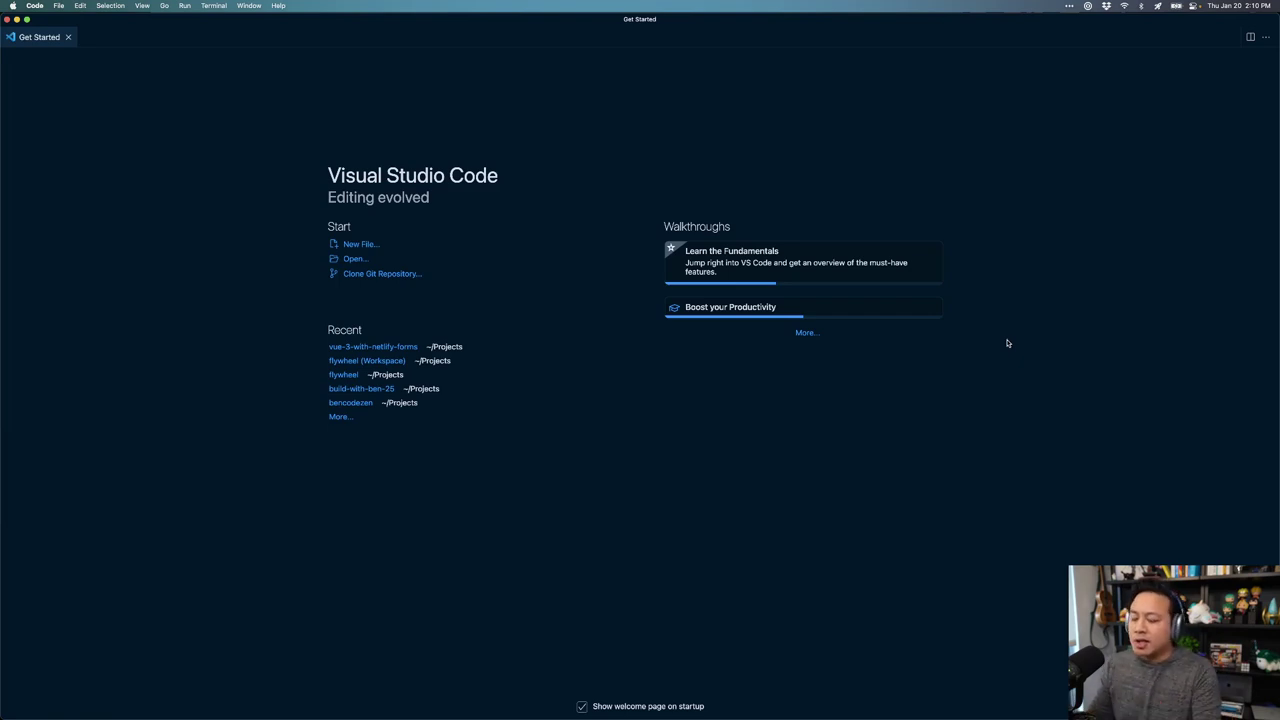
Step: Switch back to Google Chrome by searching for it in the Raycast launcher
key(alt+space)
text(ch)
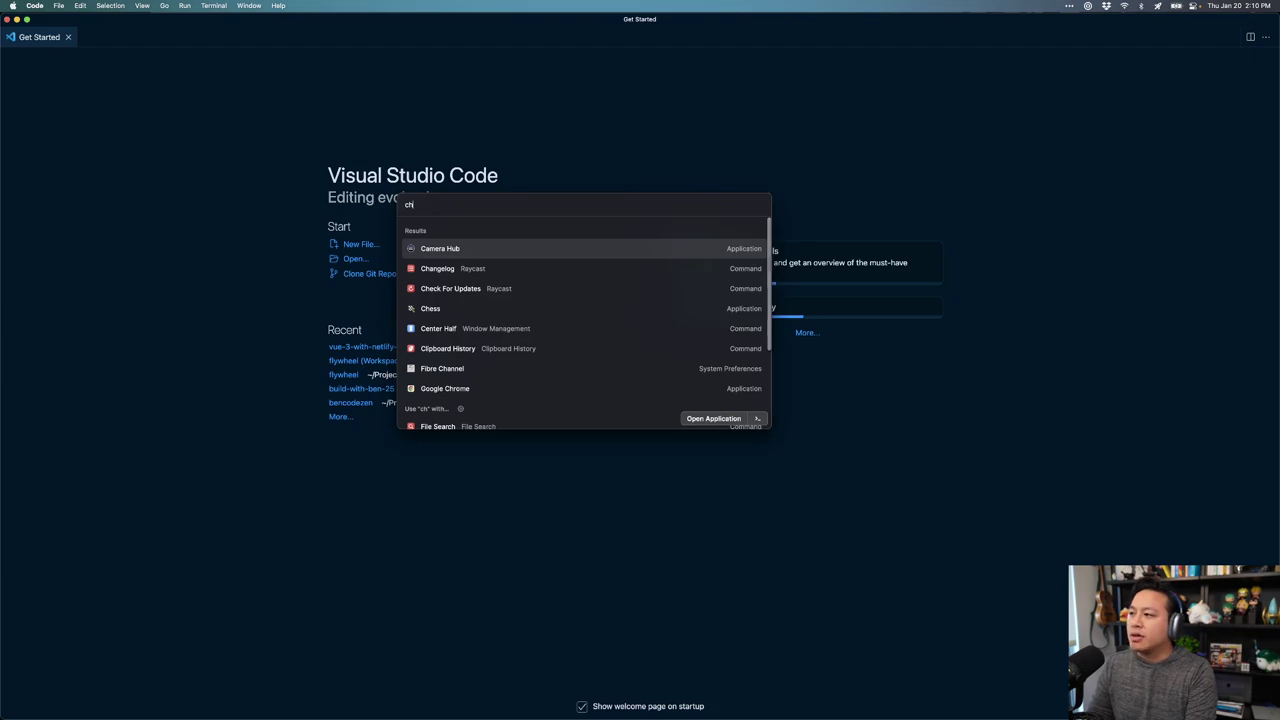
text(rome)
key(BackSpace)
key(BackSpace)
key(Return)
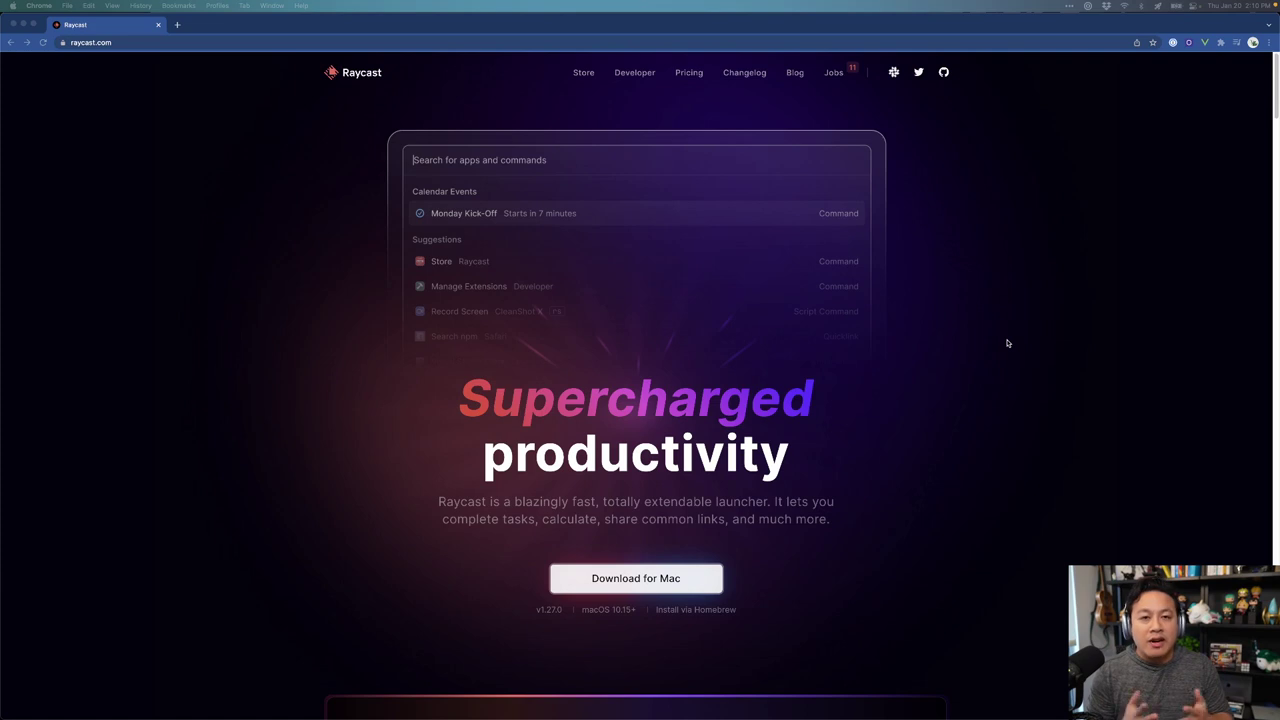
Step: Calculate 24*60*60 in the Raycast launcher and copy the answer to the clipboard
key(alt+space)
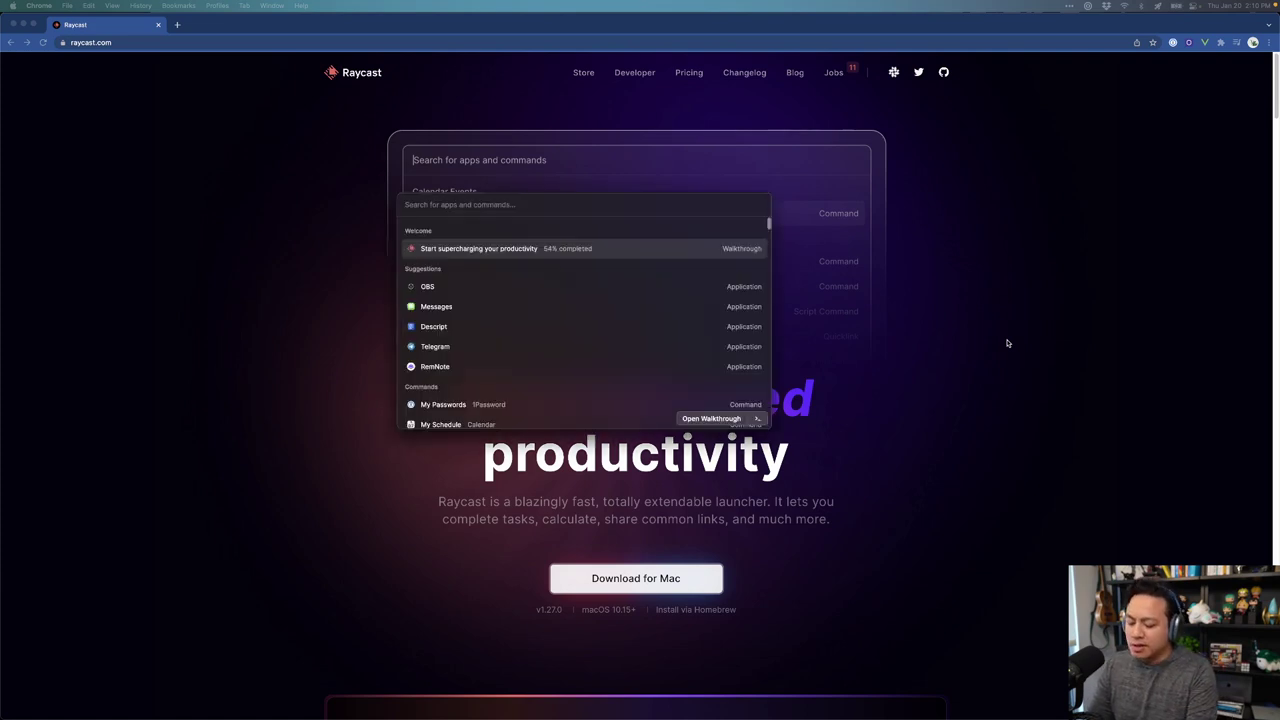
text(24)
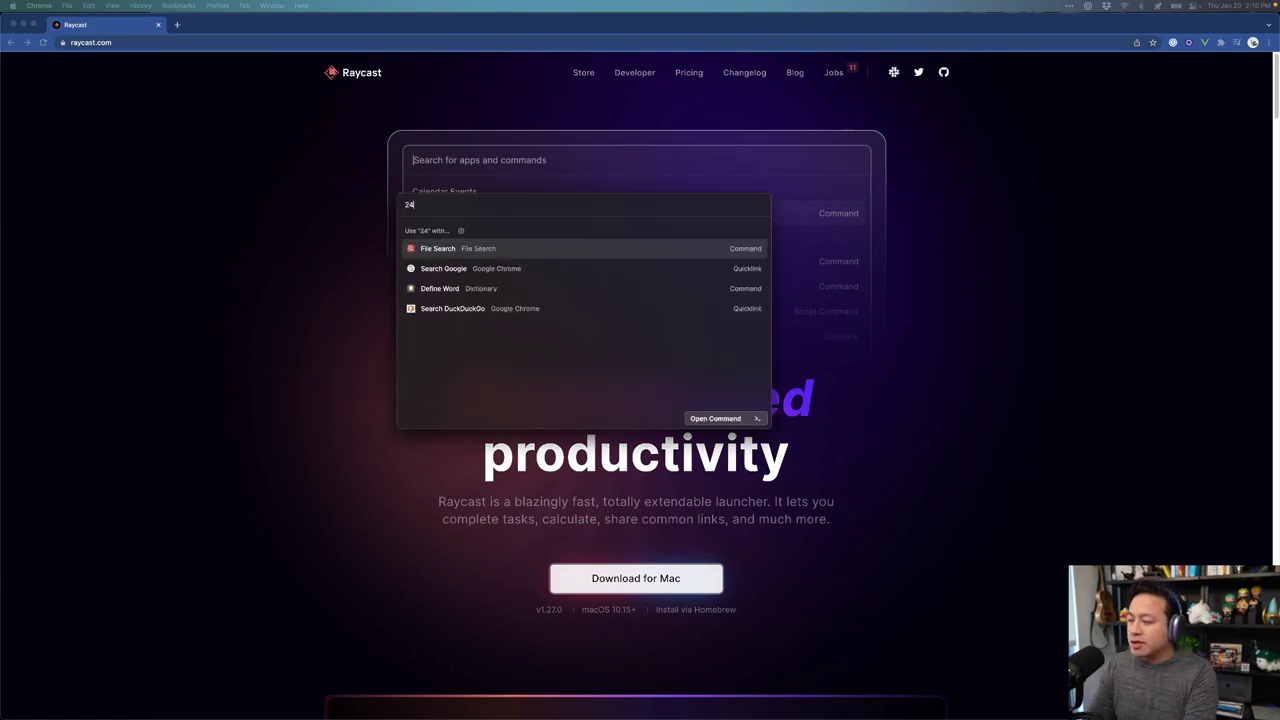
text(*60)
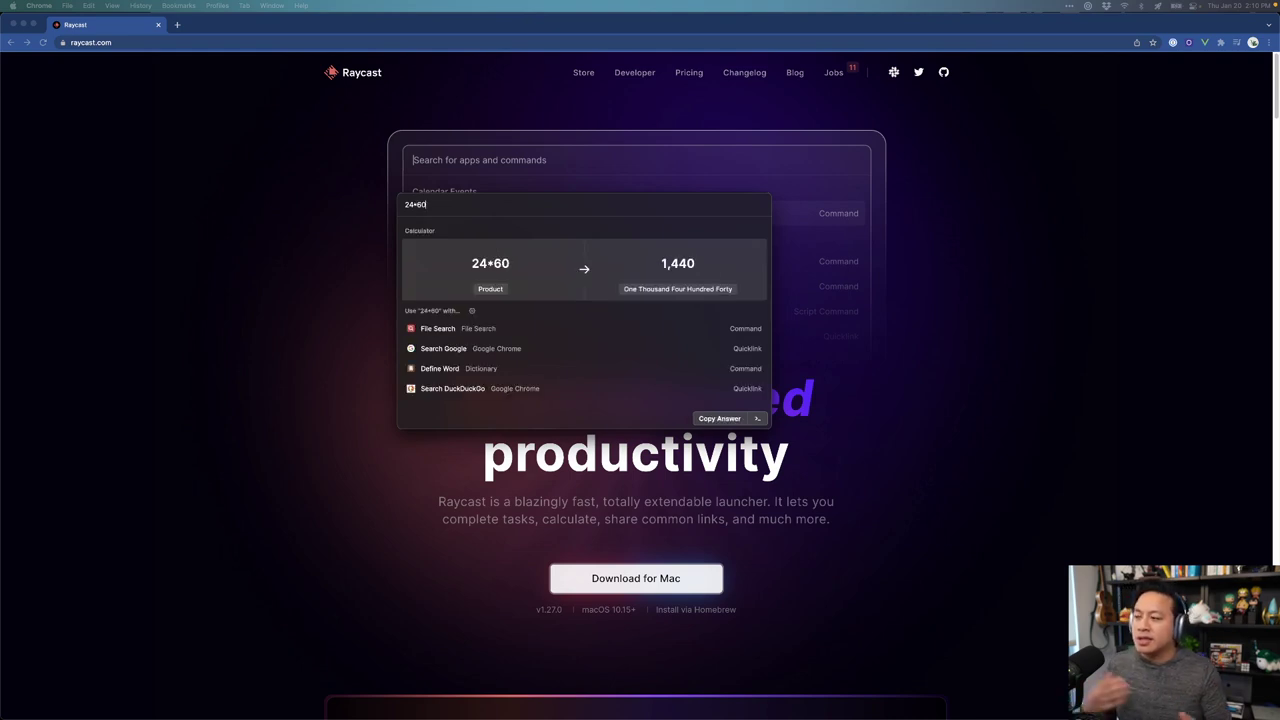
text(*60)
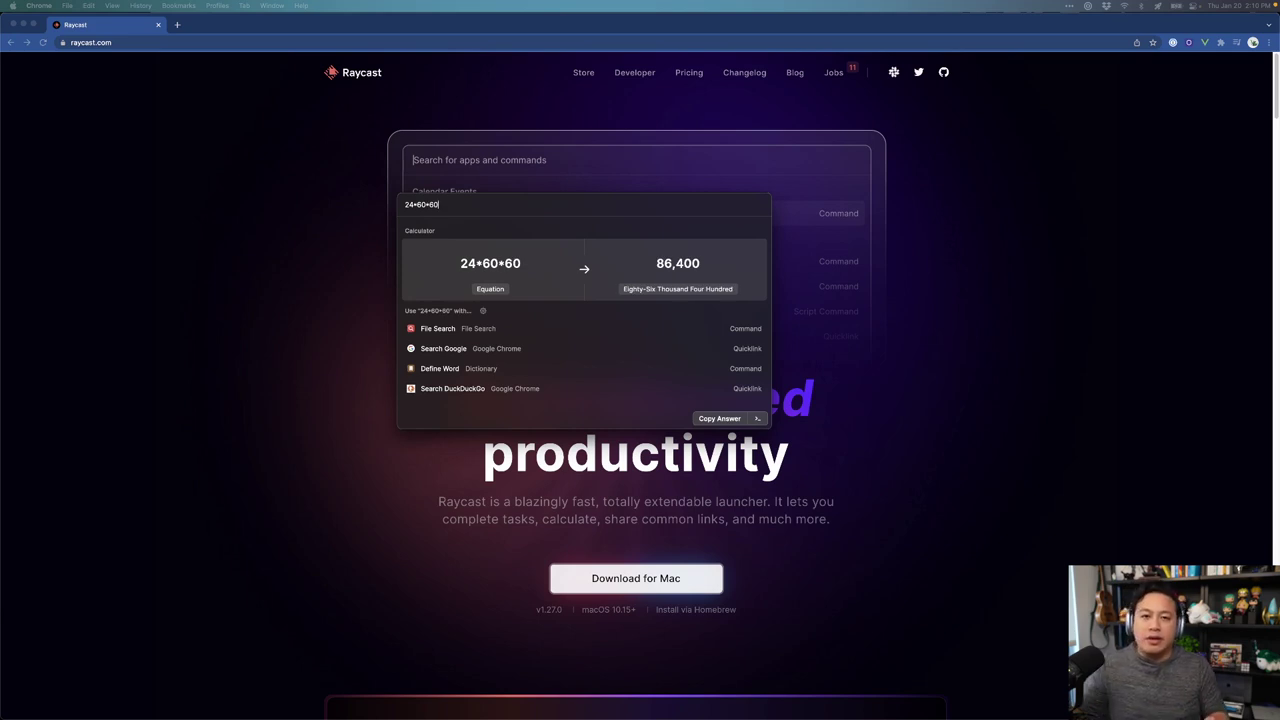
click(688, 292)
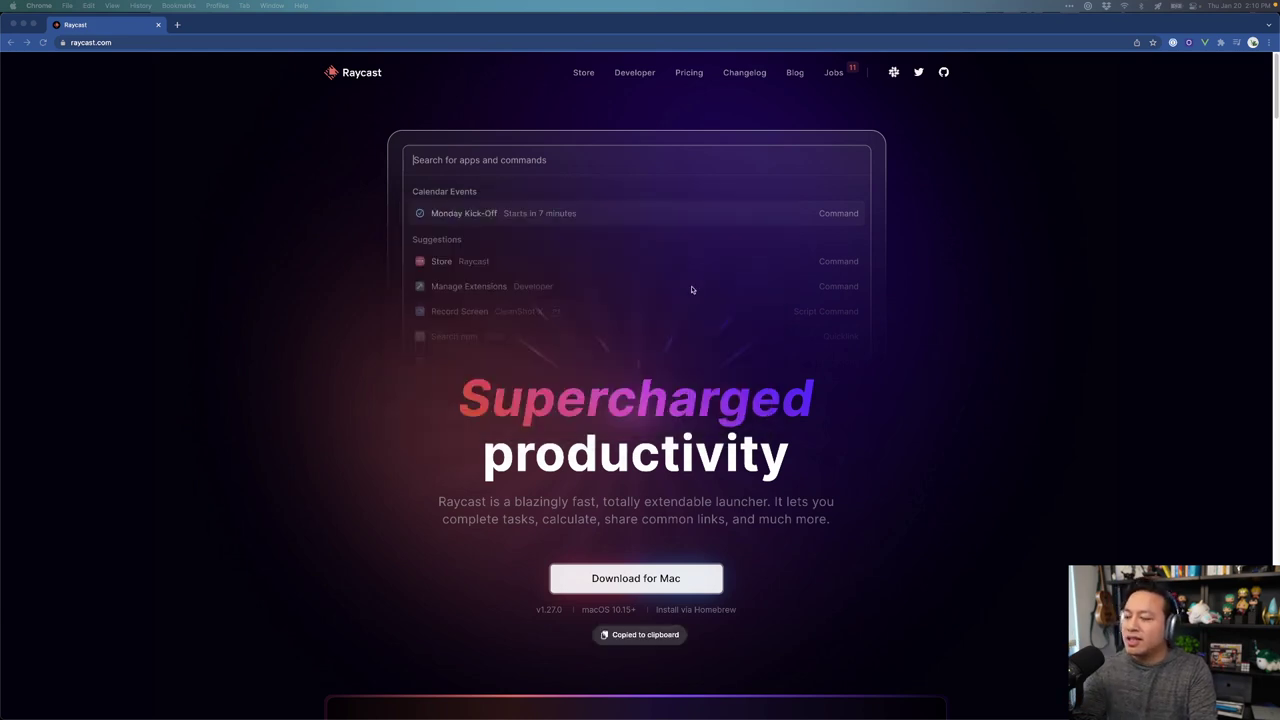
key(alt+space)
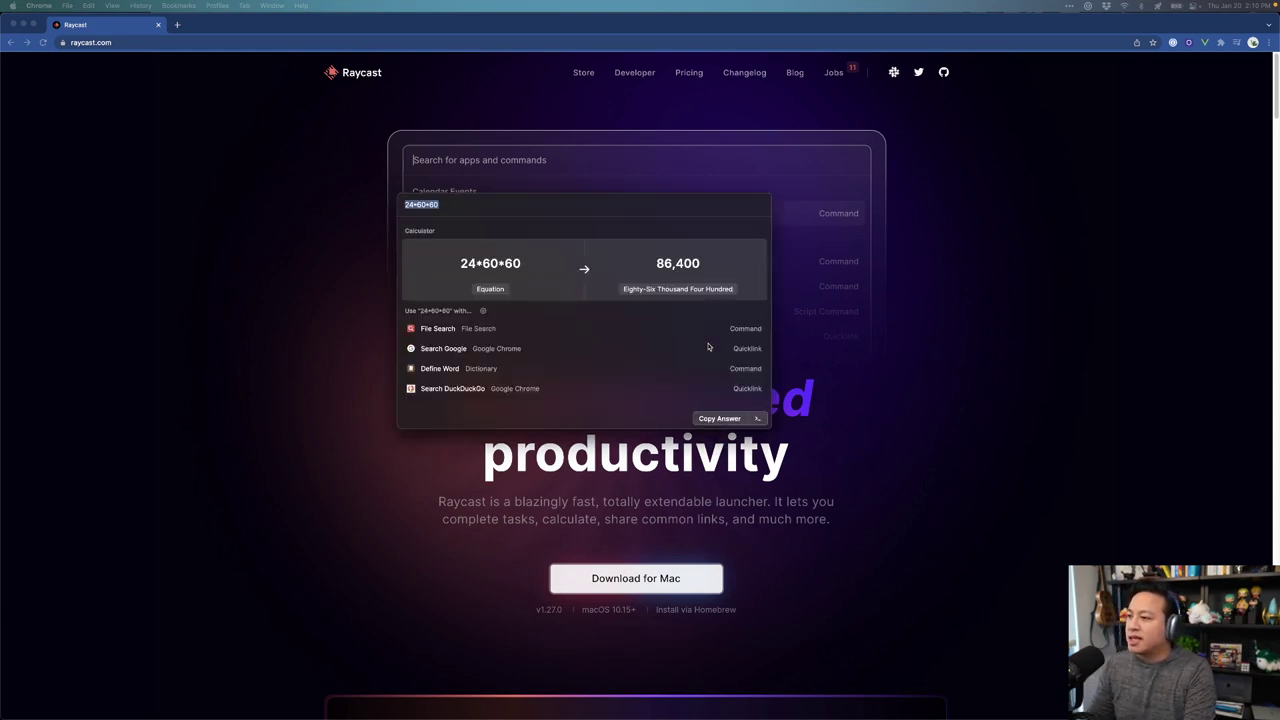
key(Return)
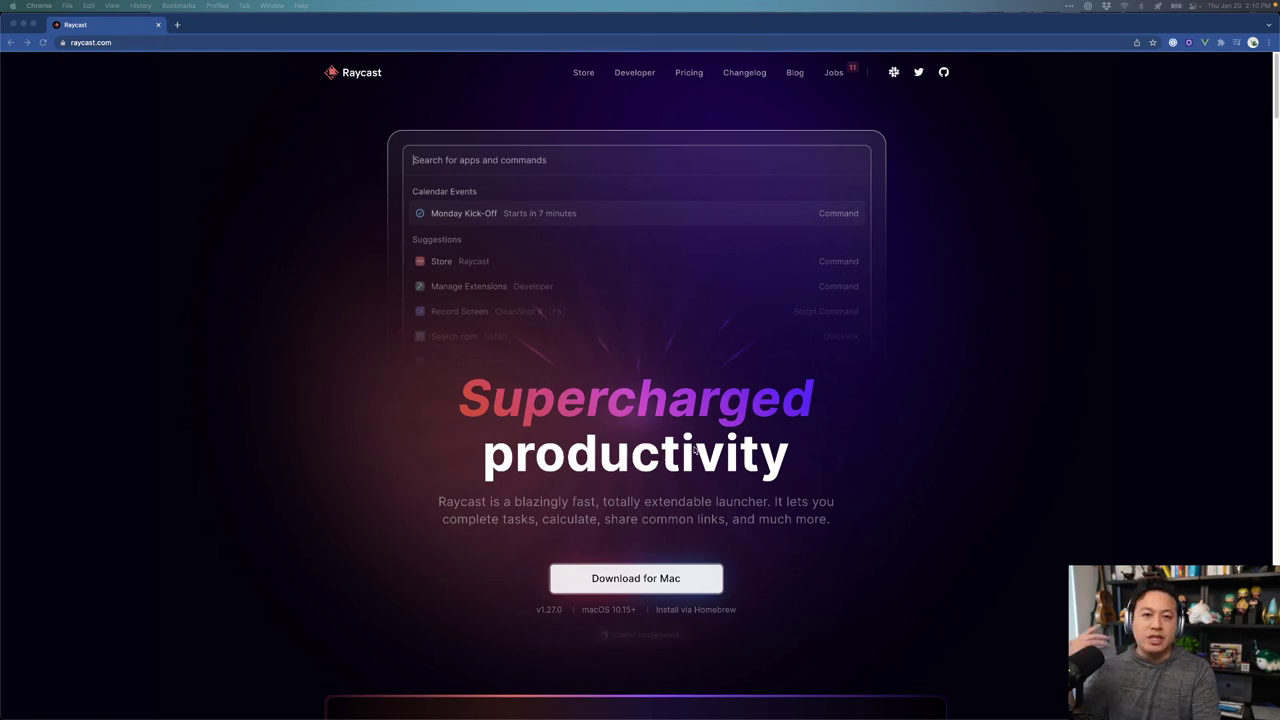
Step: Paste the copied answer into Chrome's address bar and clear the address bar again
click(599, 48)
key(super+v)
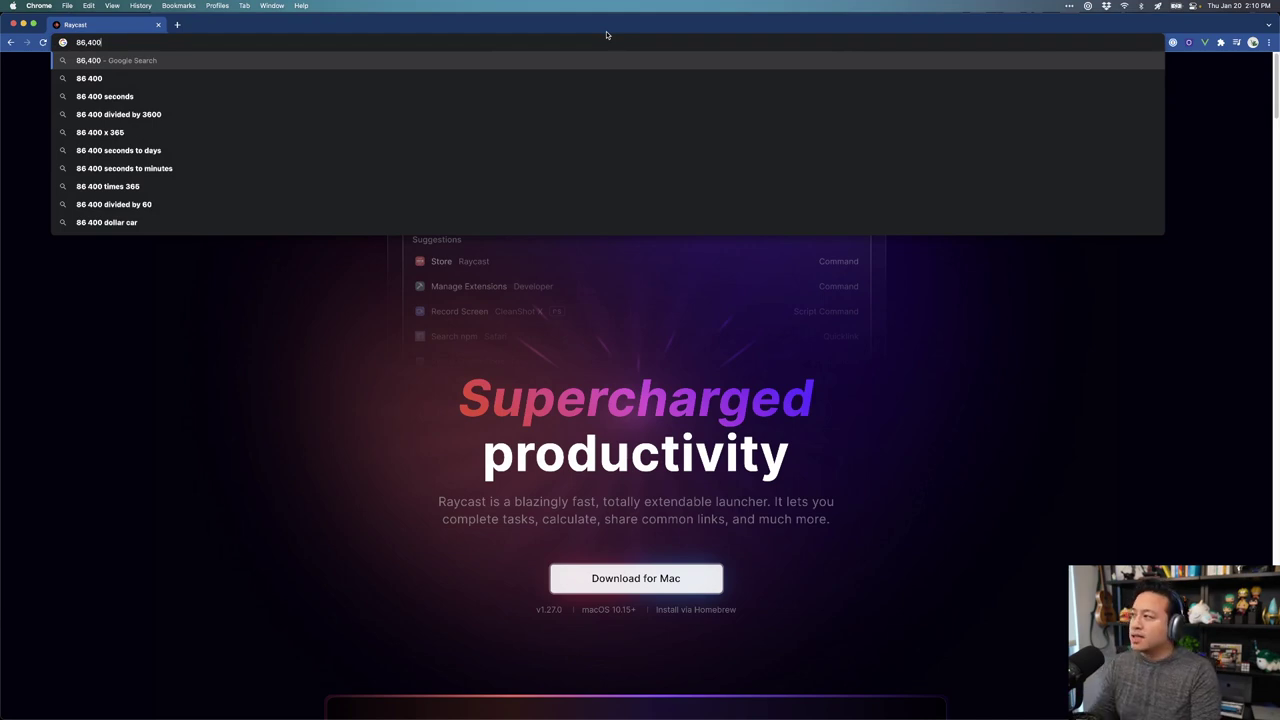
key(super+a)
key(BackSpace)
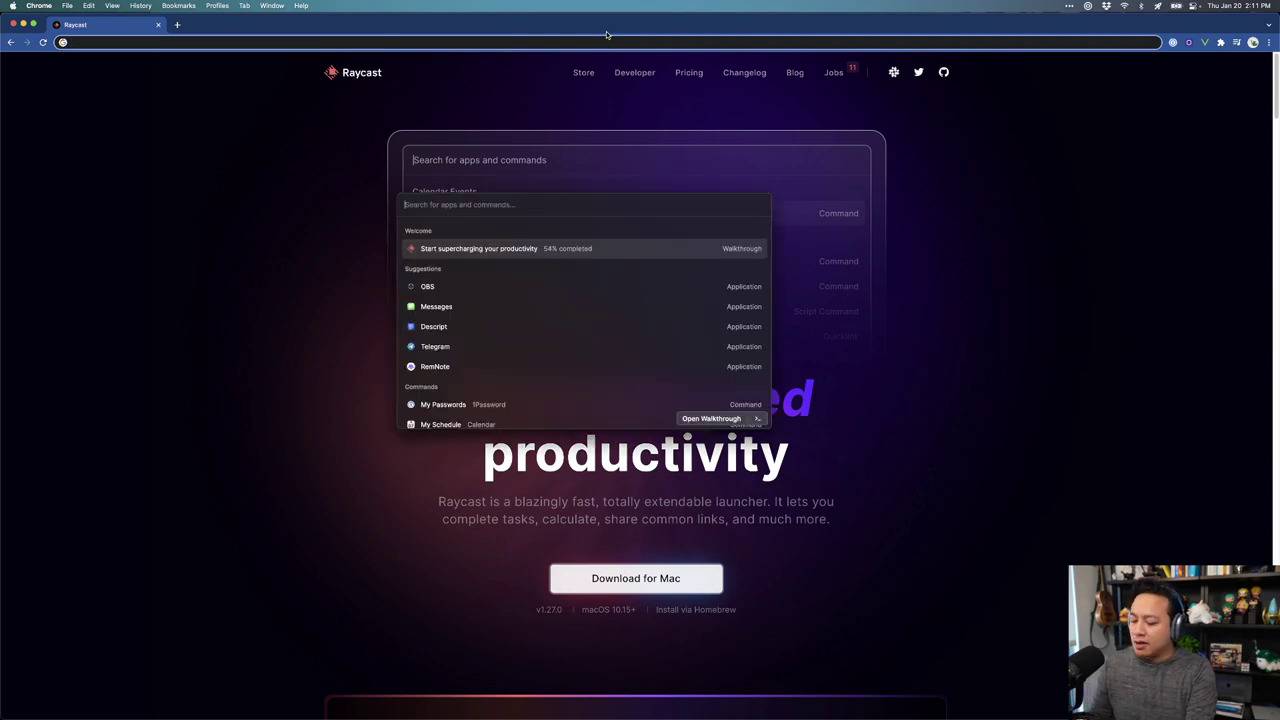
Step: Try to convert a time in the Alfred launcher with "8pm EST TO CEST" and dismiss the launcher
key(alt+space)
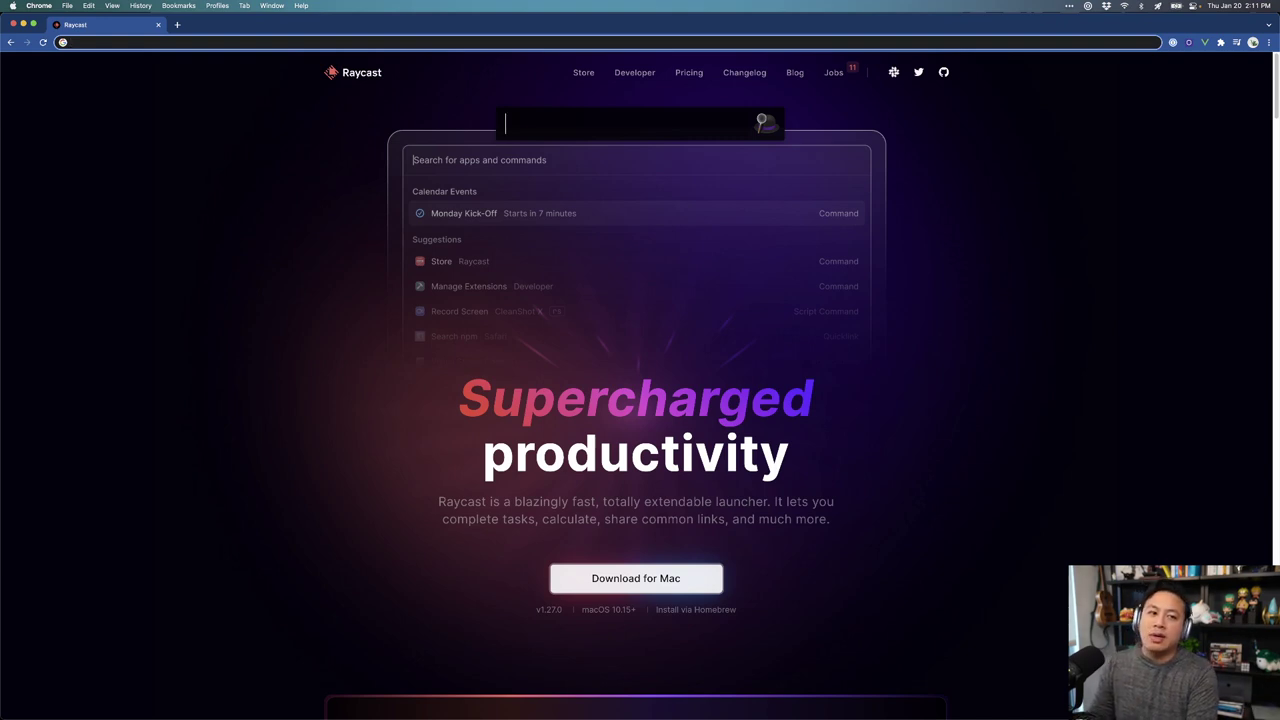
text(8pm EST To)
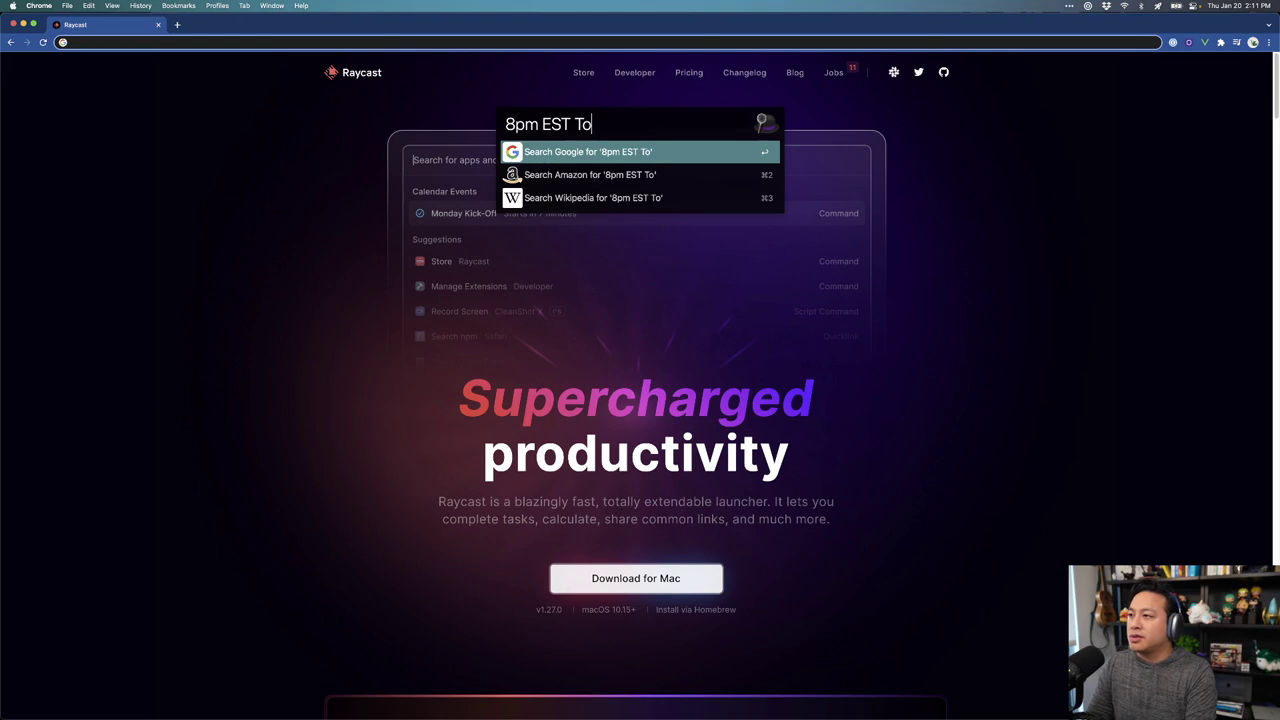
key(BackSpace)
text(O CEST)
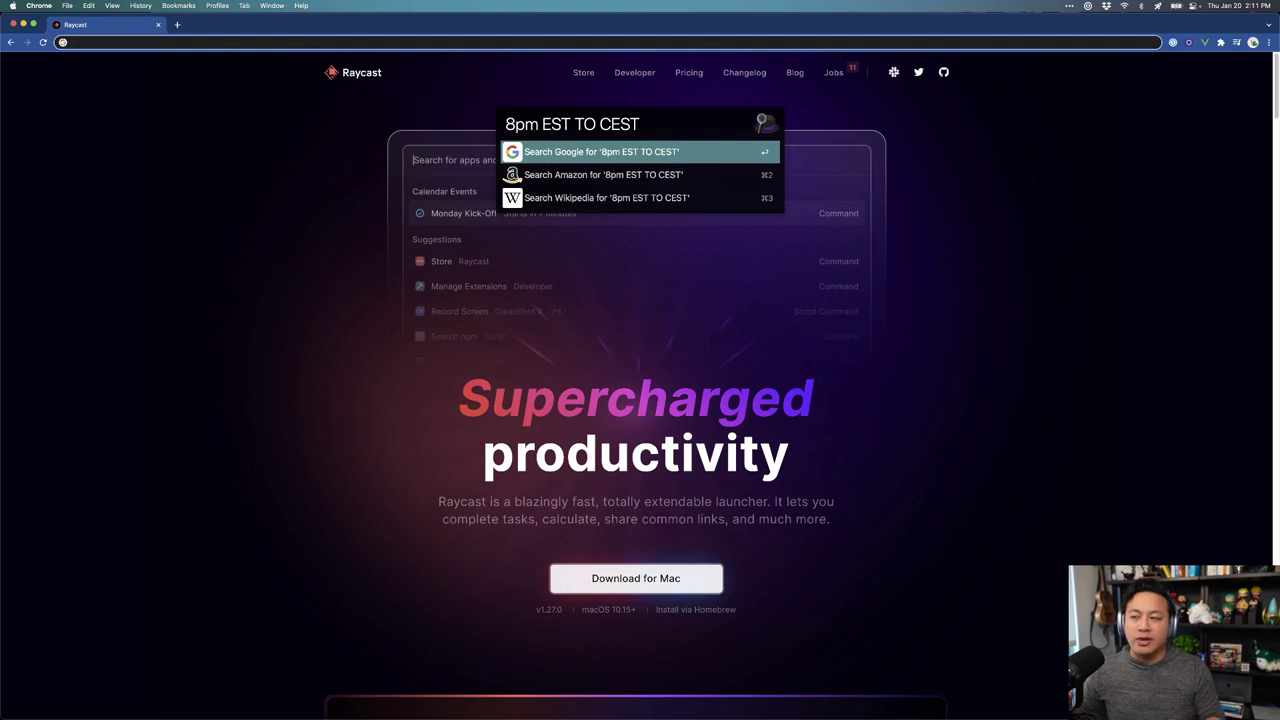
key(Escape)
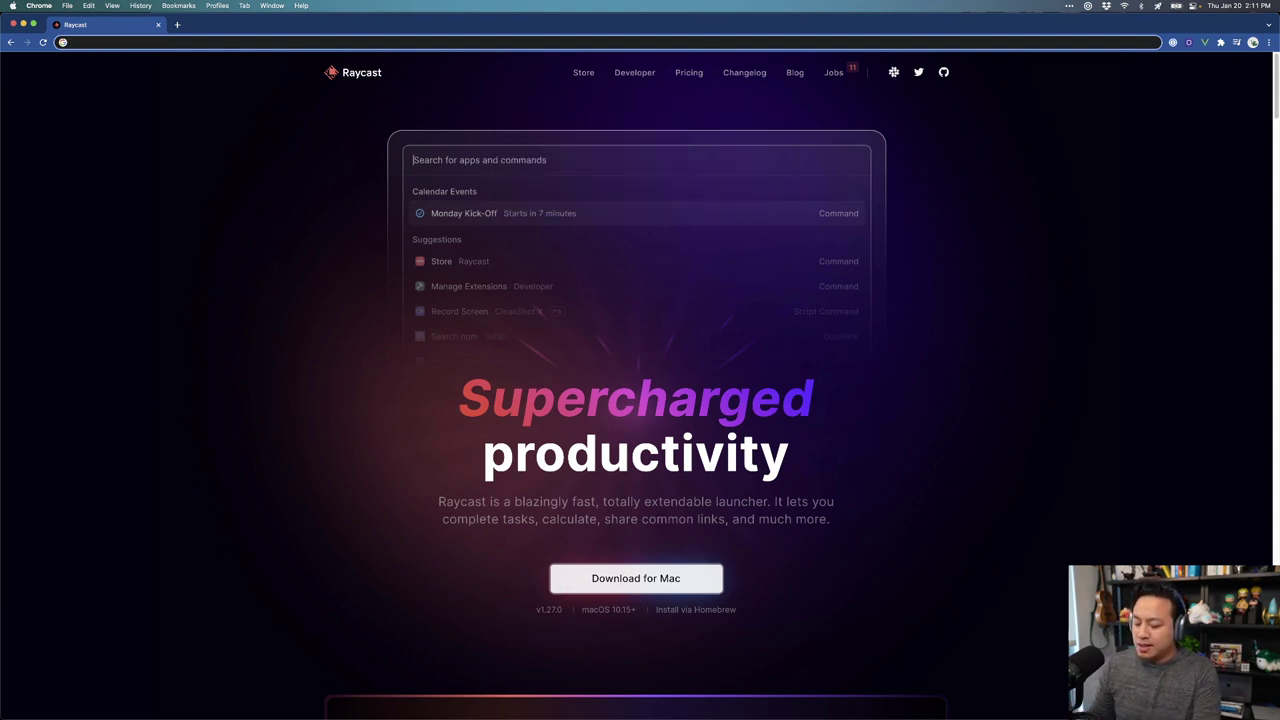
Step: Convert the time "8PM EST to CEST" in the Raycast launcher and dismiss the launcher
key(alt+space)
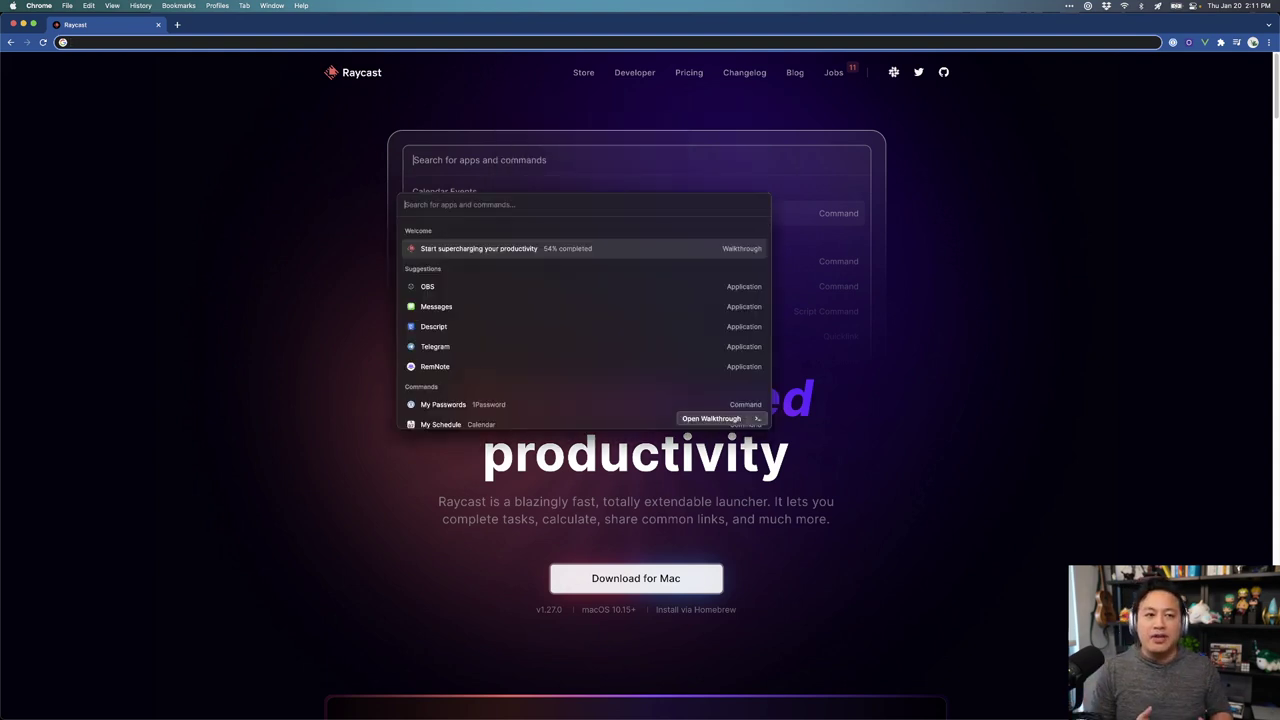
text(8PM EST to CES)
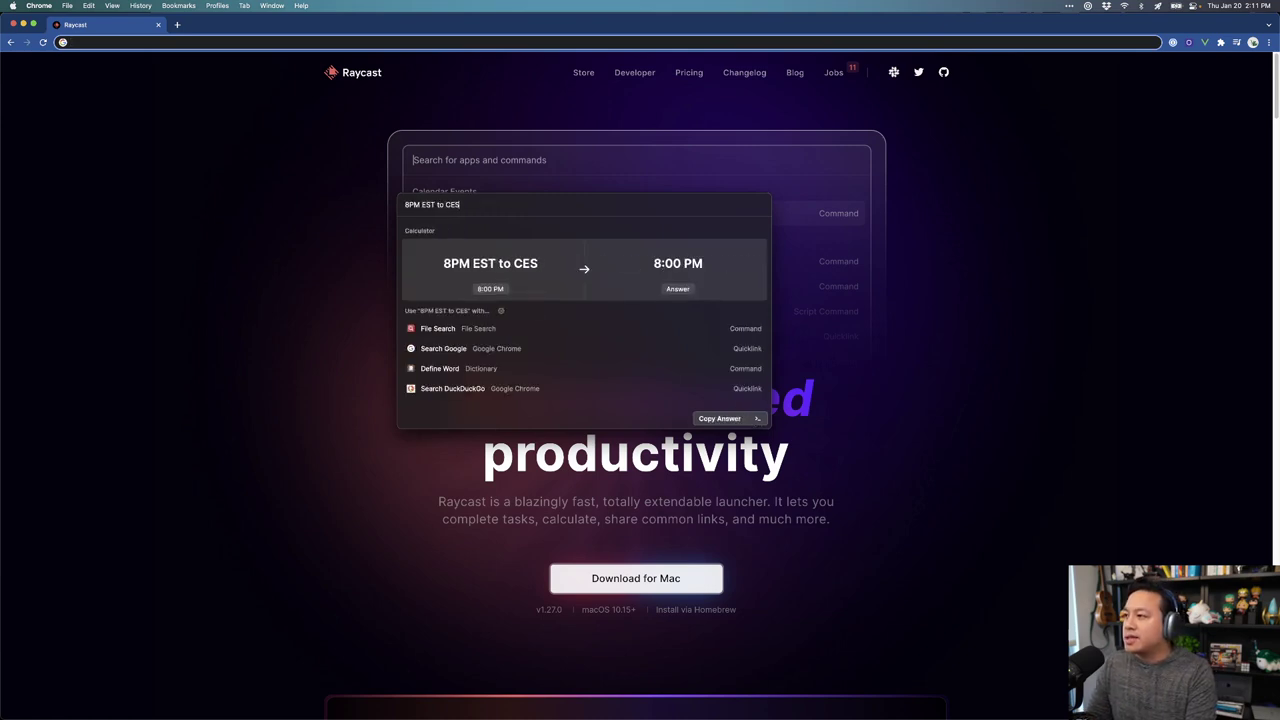
text(T)
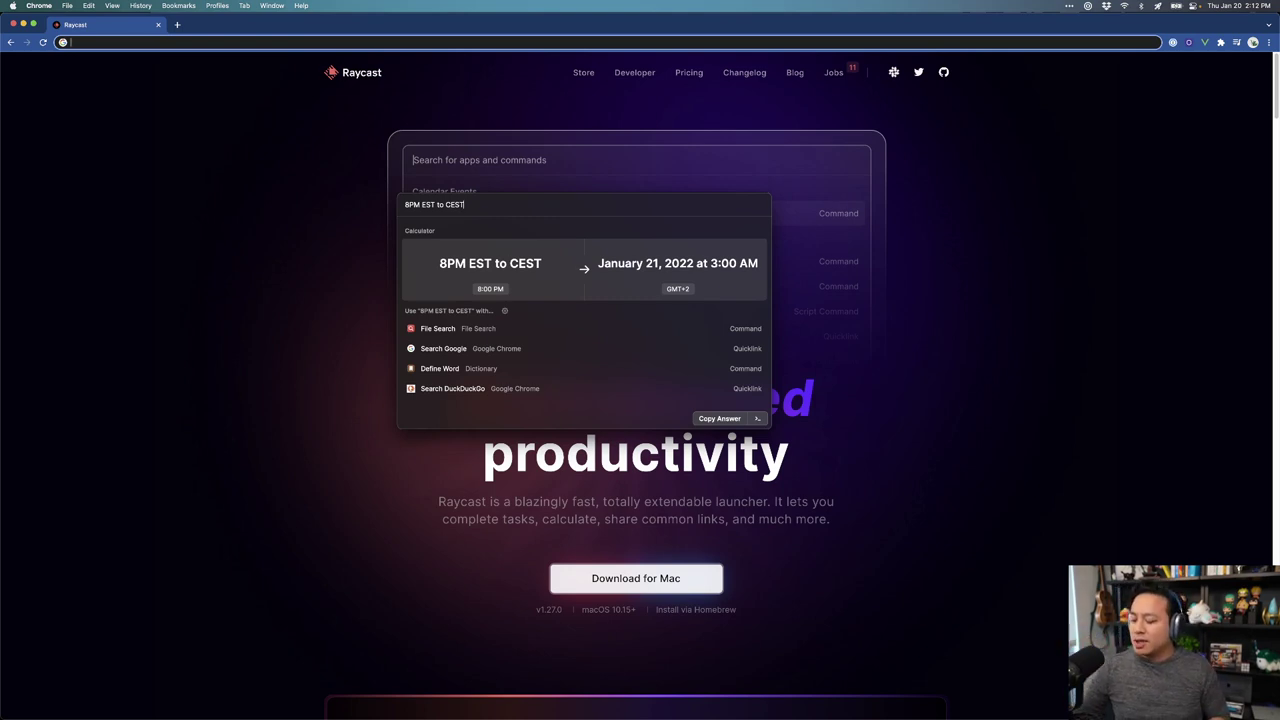
key(Escape)
key(Escape)
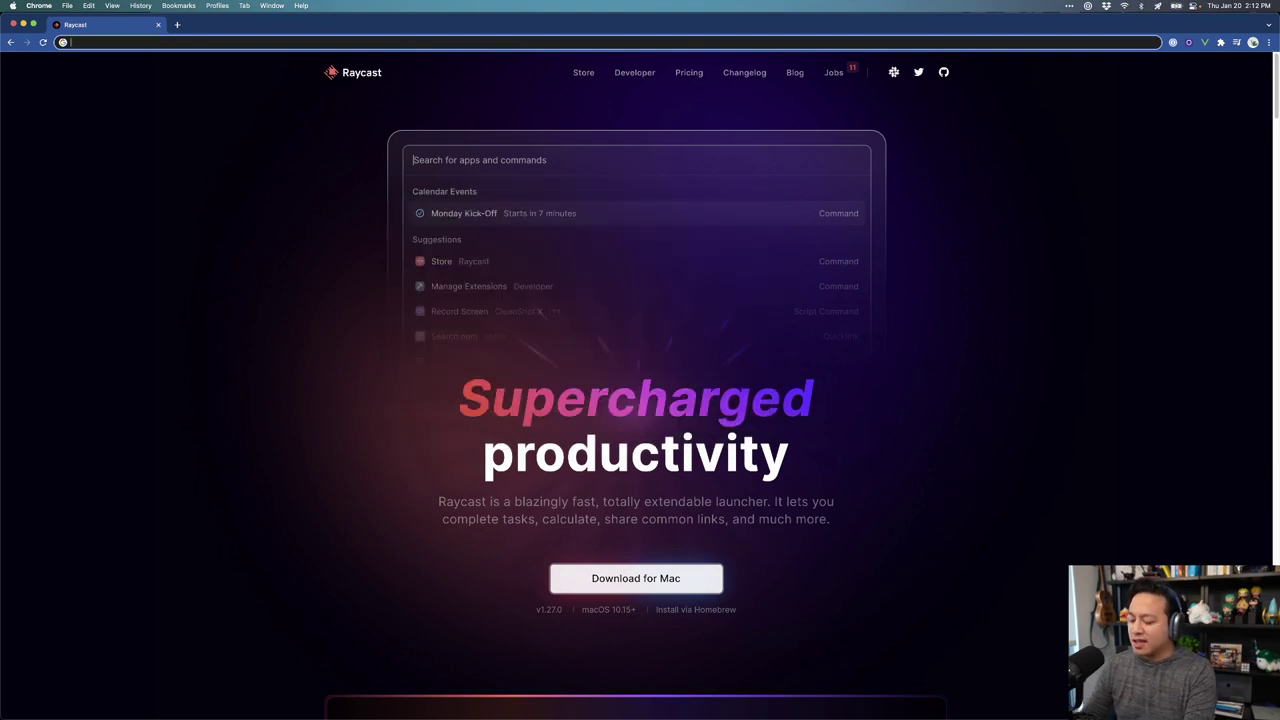
Step: Search Google for "8pm est to cest" in a new Chrome tab
key(super+t)
text(8pm est to cest)
key(Return)
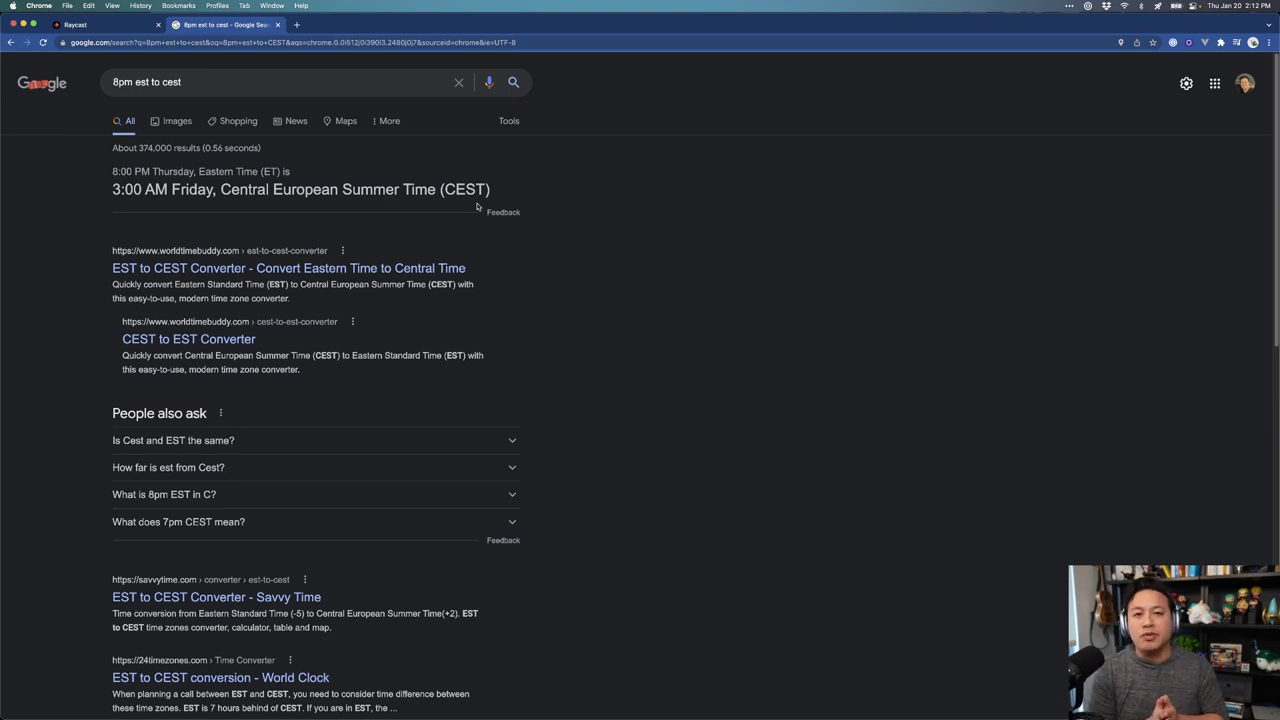
Step: Open the Raycast launcher, try the amount 30,000,000, and replace it with 30000usd
key(alt+space)
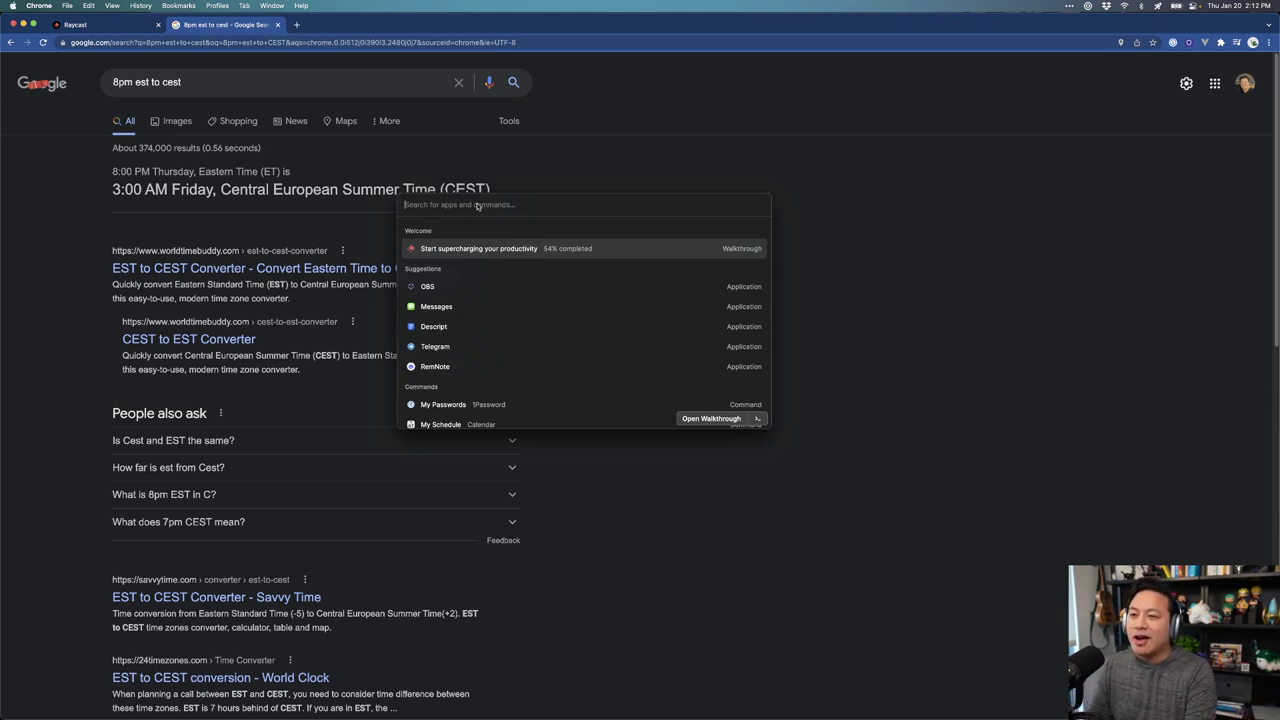
text(30)
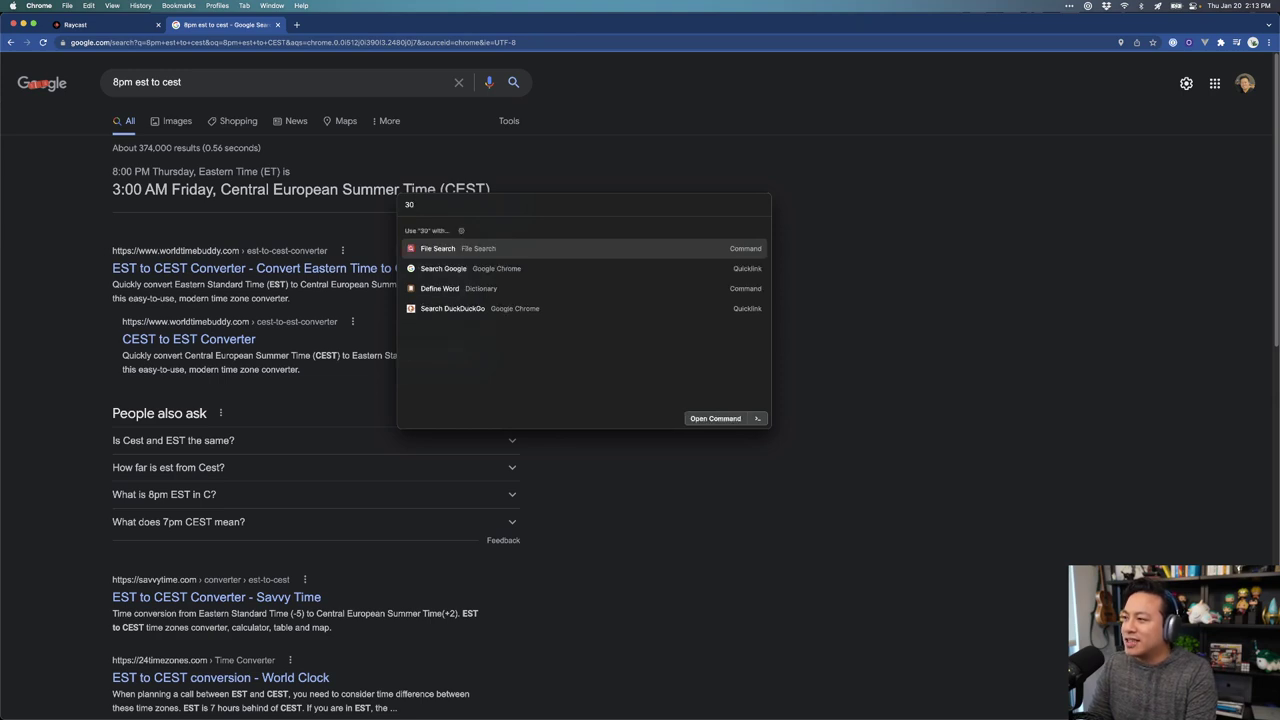
text(,000,000 won to USD)
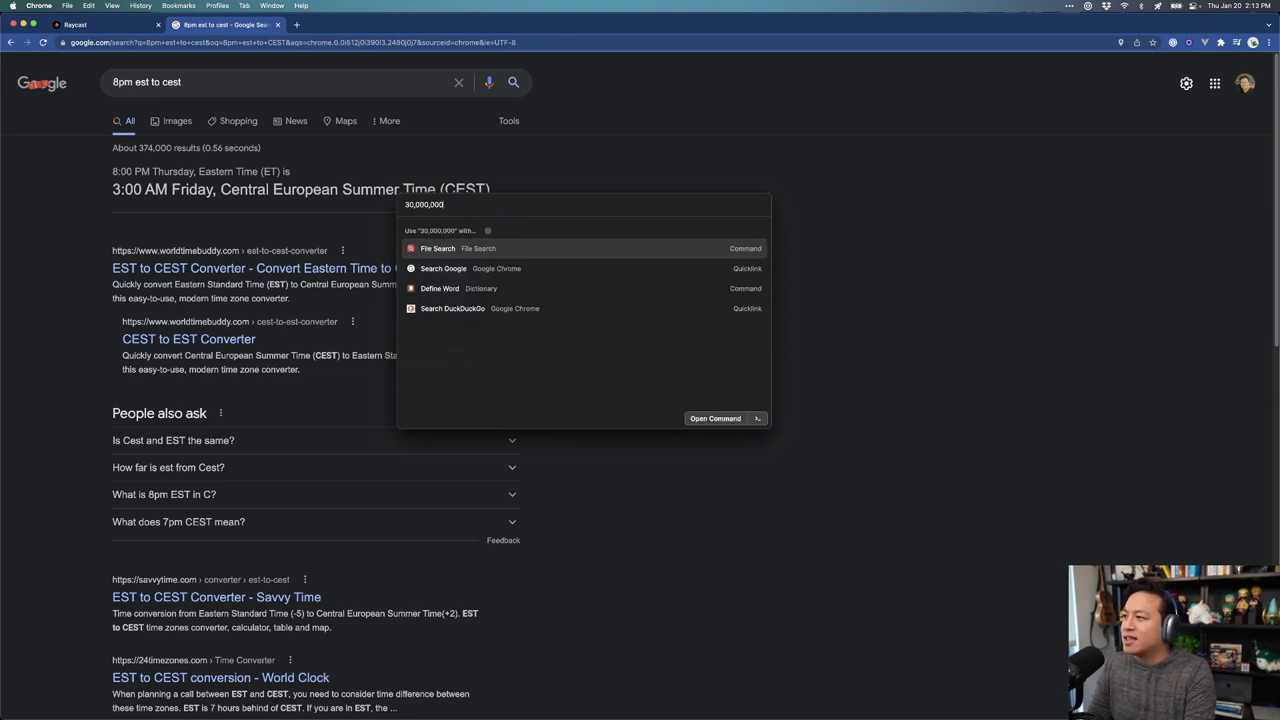
key(super+a)
key(BackSpace)
text(30000 usd)
key(BackSpace)
key(BackSpace)
key(BackSpace)
key(BackSpace)
text(usd)
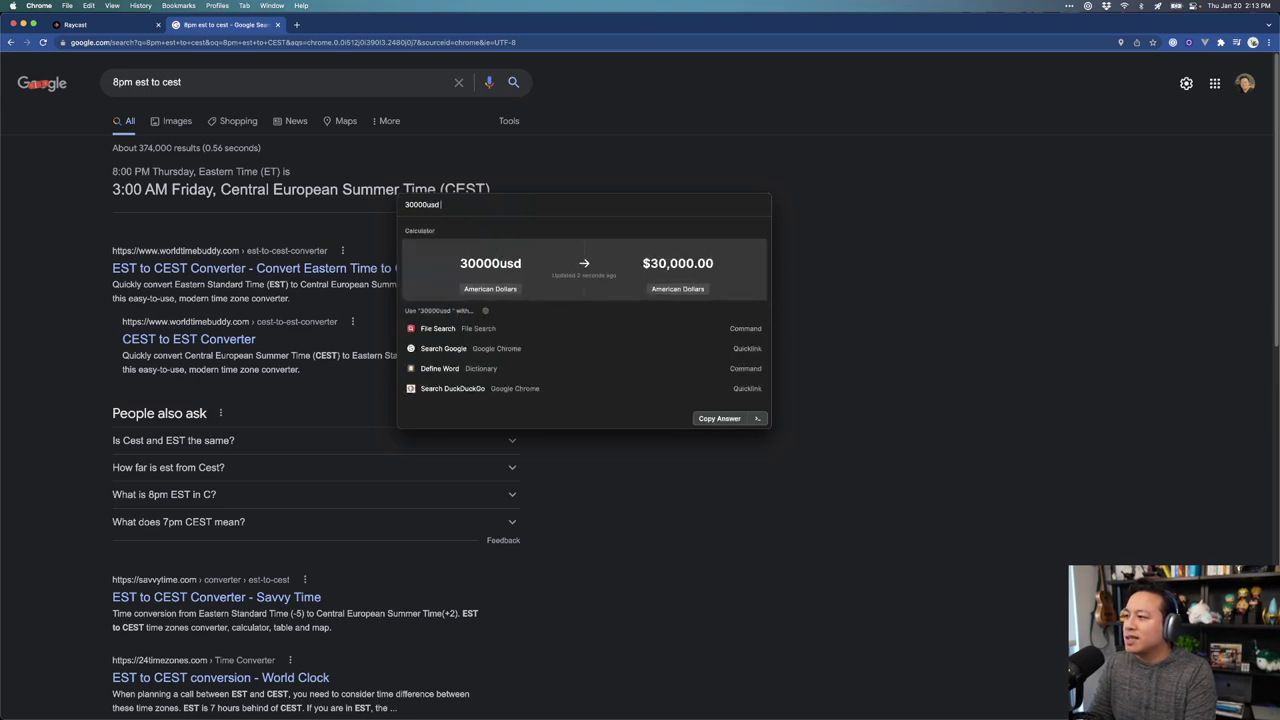
Step: Try converting the 30000usd amount to pounds, and replace the target currency with kwd
text( to pounds)
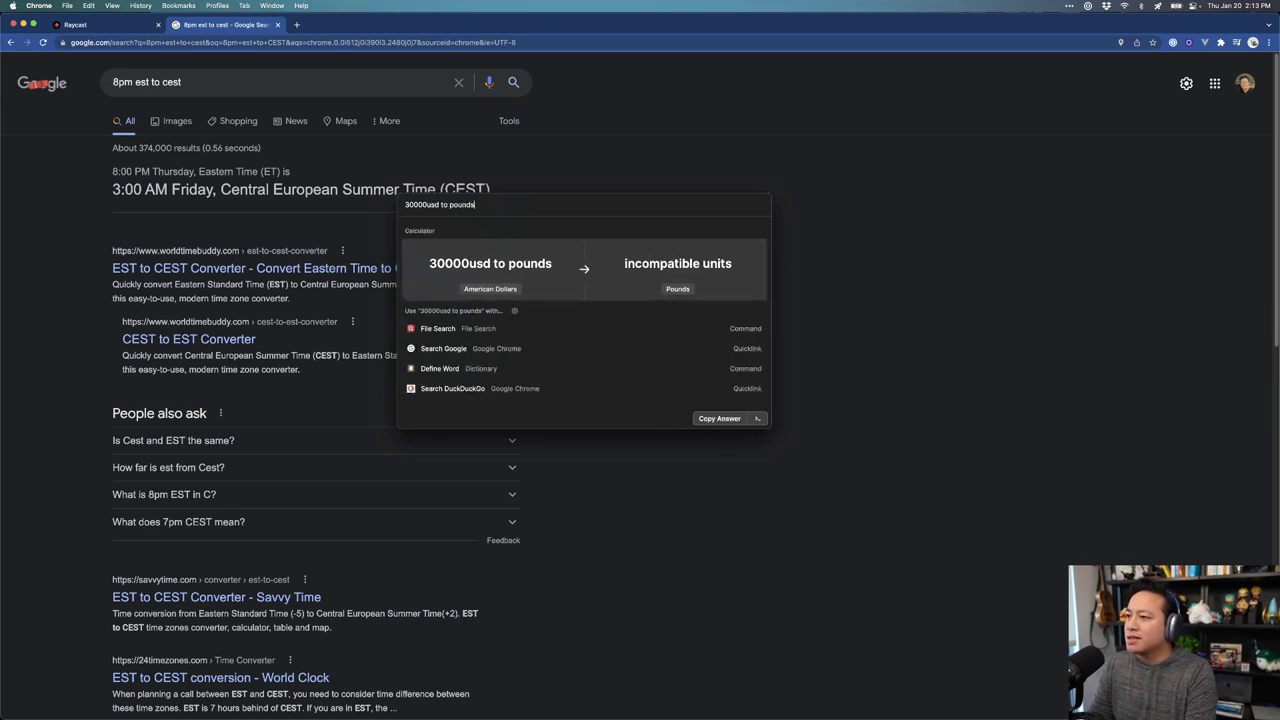
key(alt+BackSpace)
text(kwd)
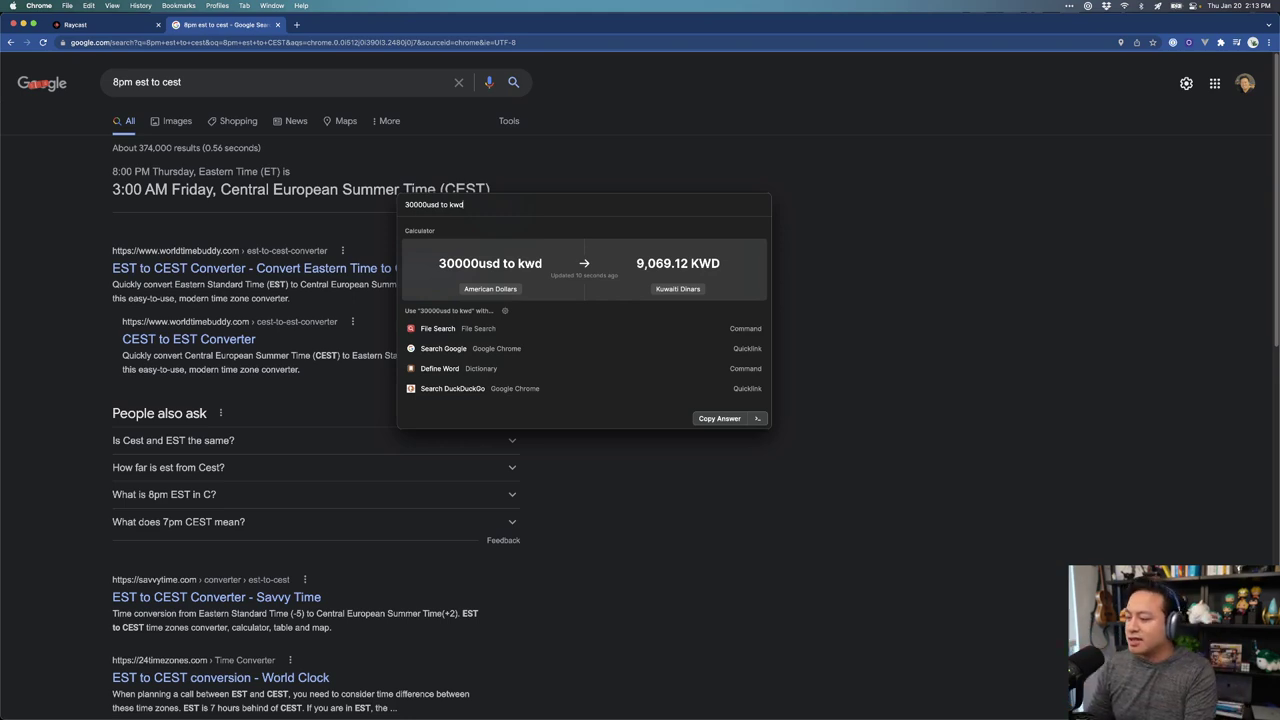
Step: Try converting 8 cups to ounces and to fl ounces in the launcher, and clear the query
key(super+a)
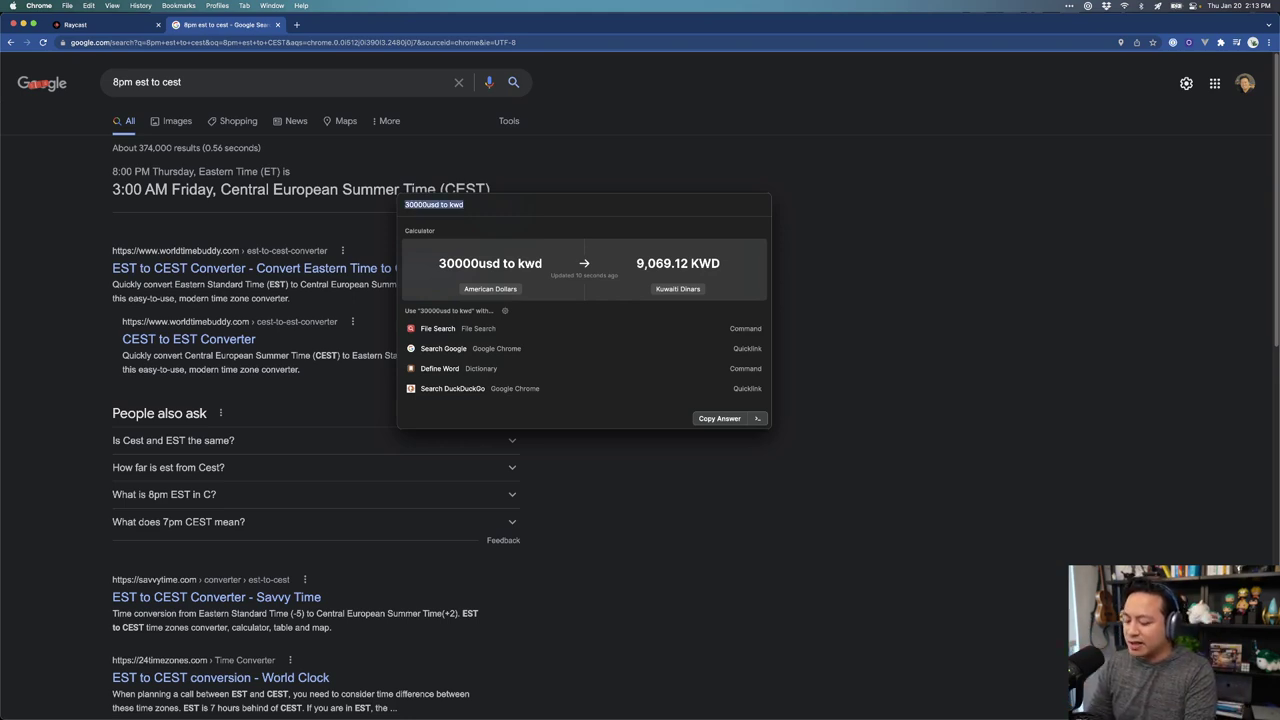
text(8cupst)
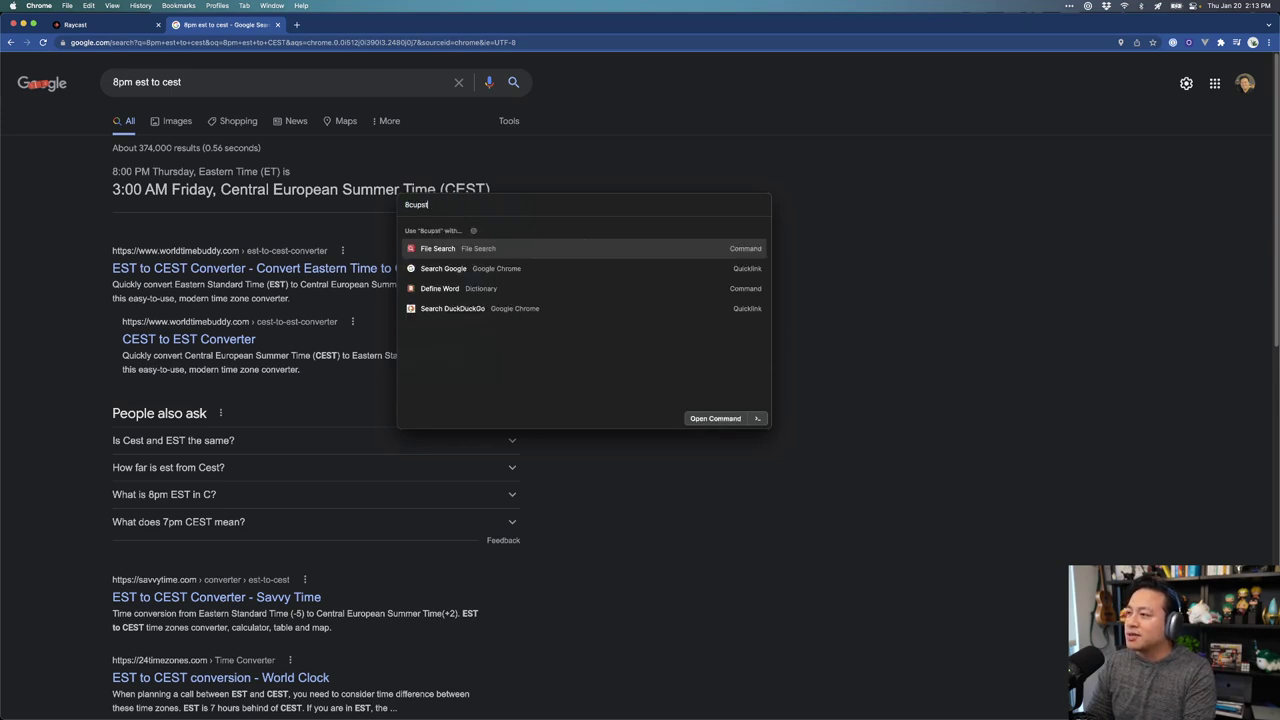
key(BackSpace)
key(BackSpace)
text(cups to c)
text(unces)
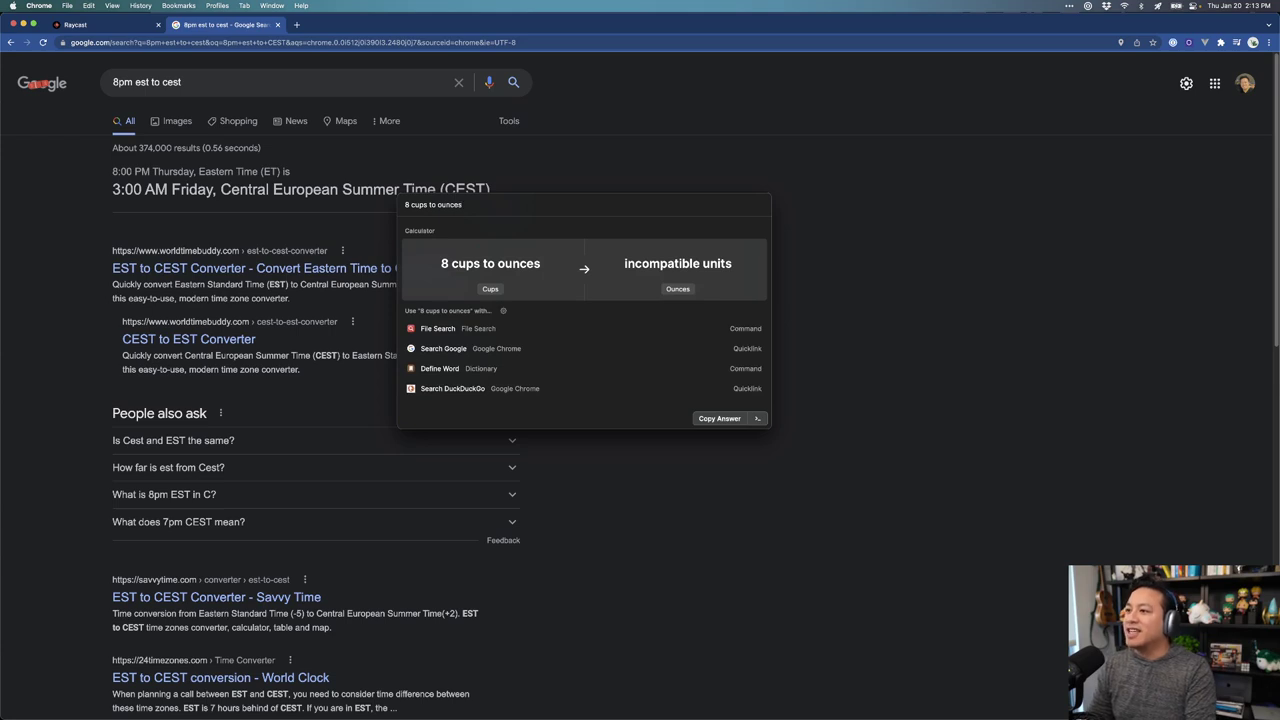
click(437, 204)
text(fl)
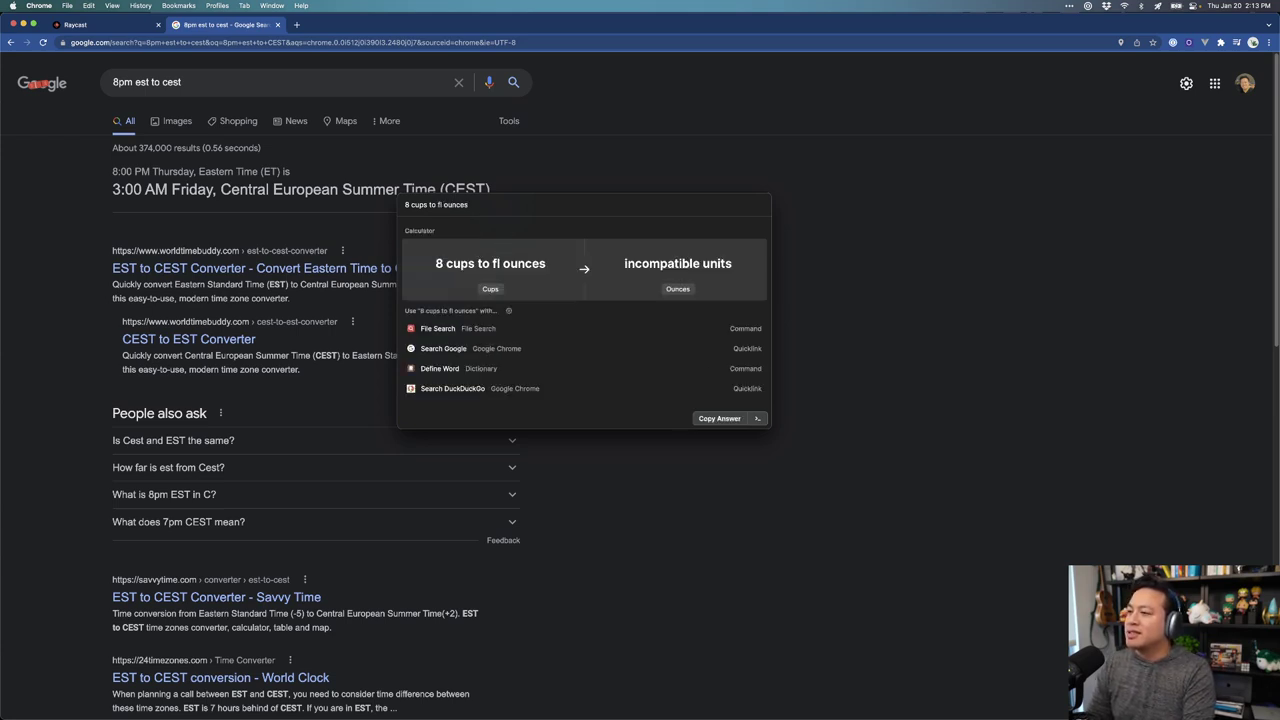
key(Escape)
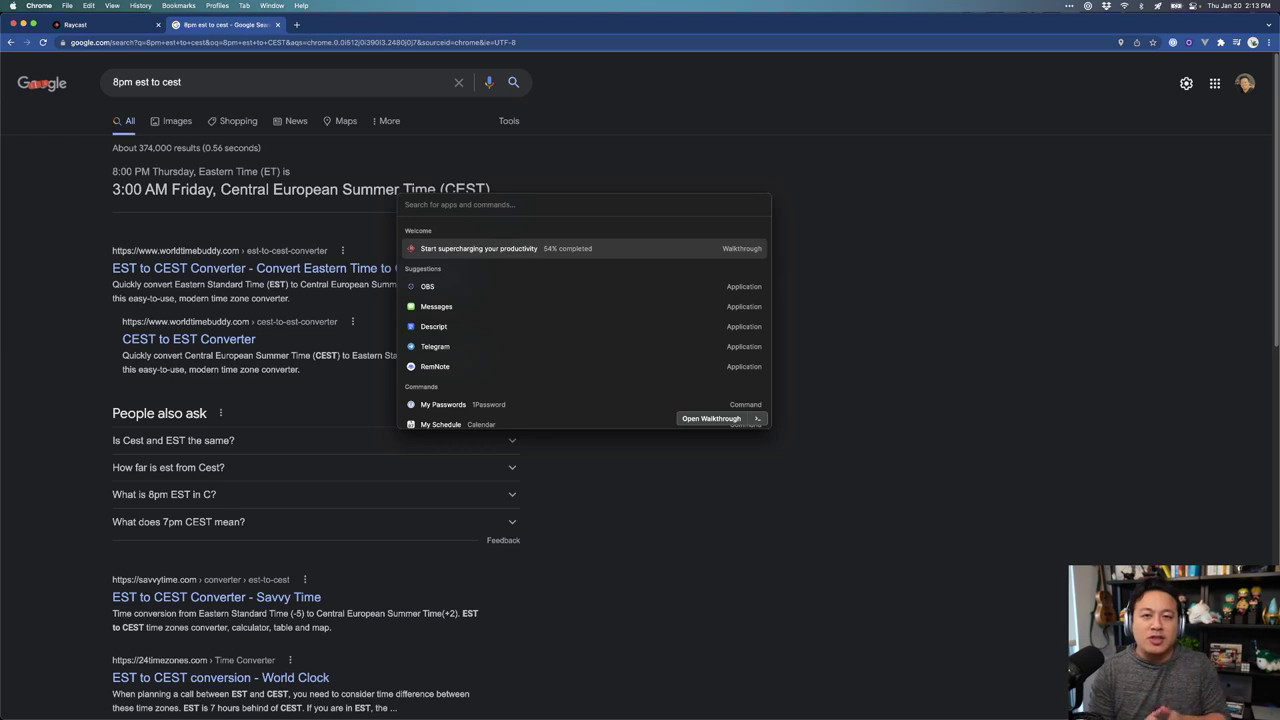
Step: Search the launcher for the "lock" command, clear the query and dismiss the launcher without running it
text(lock)
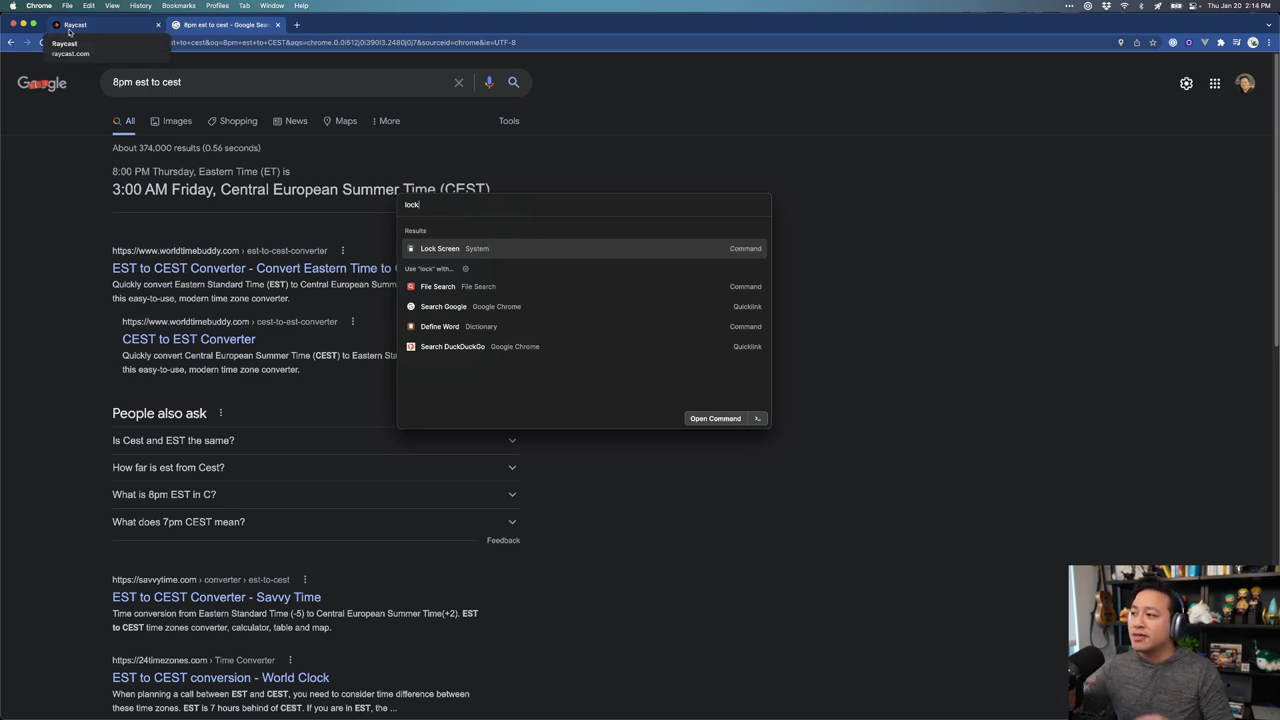
key(super+BackSpace)
key(super+z)
key(super+a)
key(BackSpace)
key(Escape)
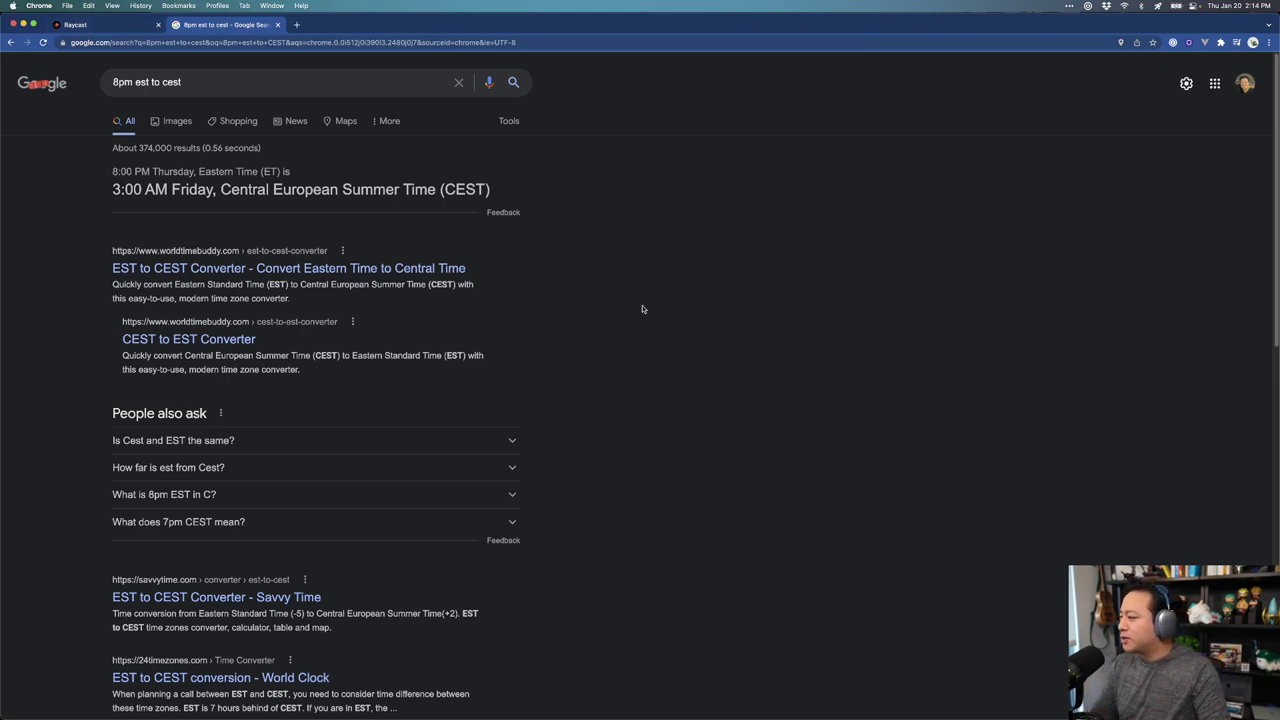
Step: Close the Google results tab, switch to Finder and search This Mac for "build with ben"
key(super+w)
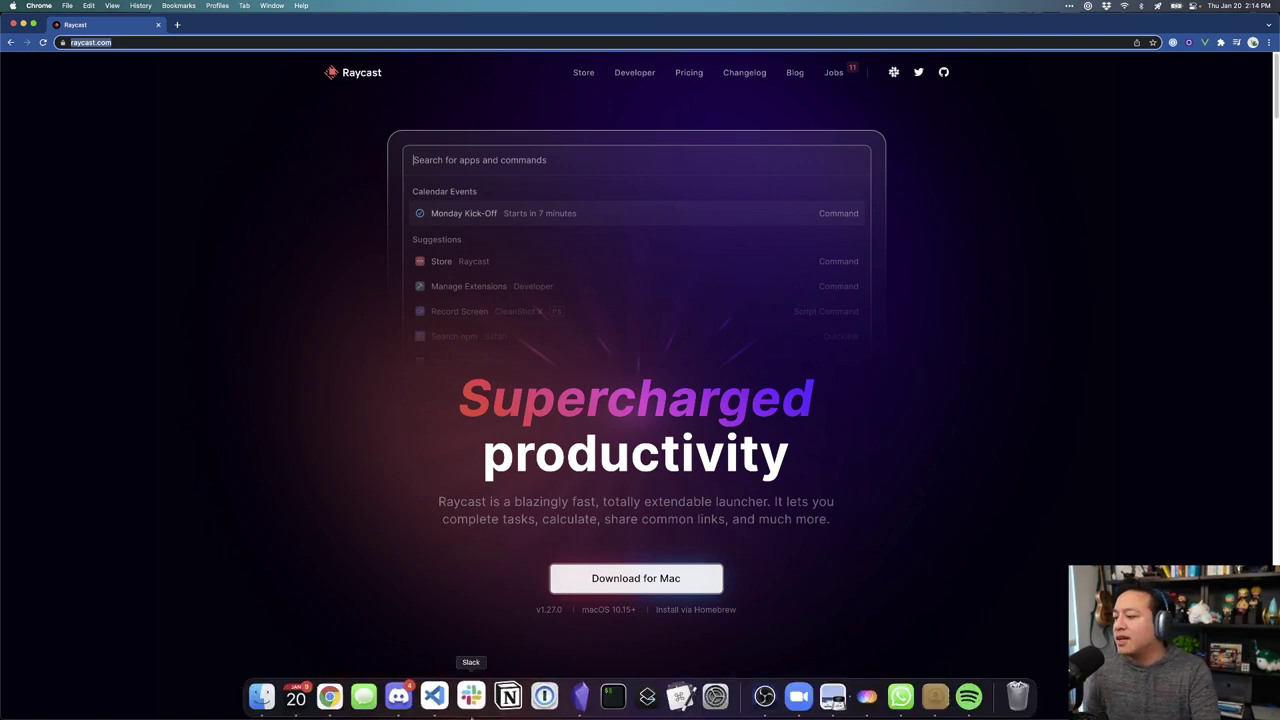
click(256, 712)
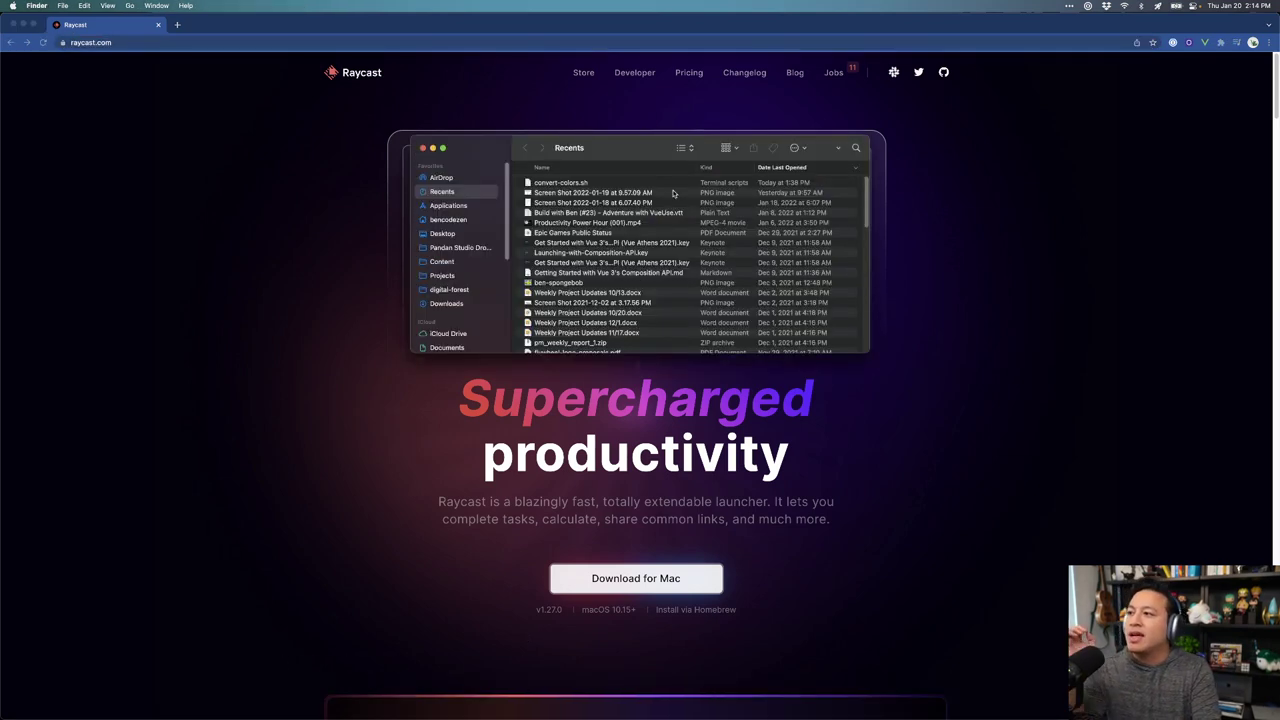
click(855, 147)
text(build with ben)
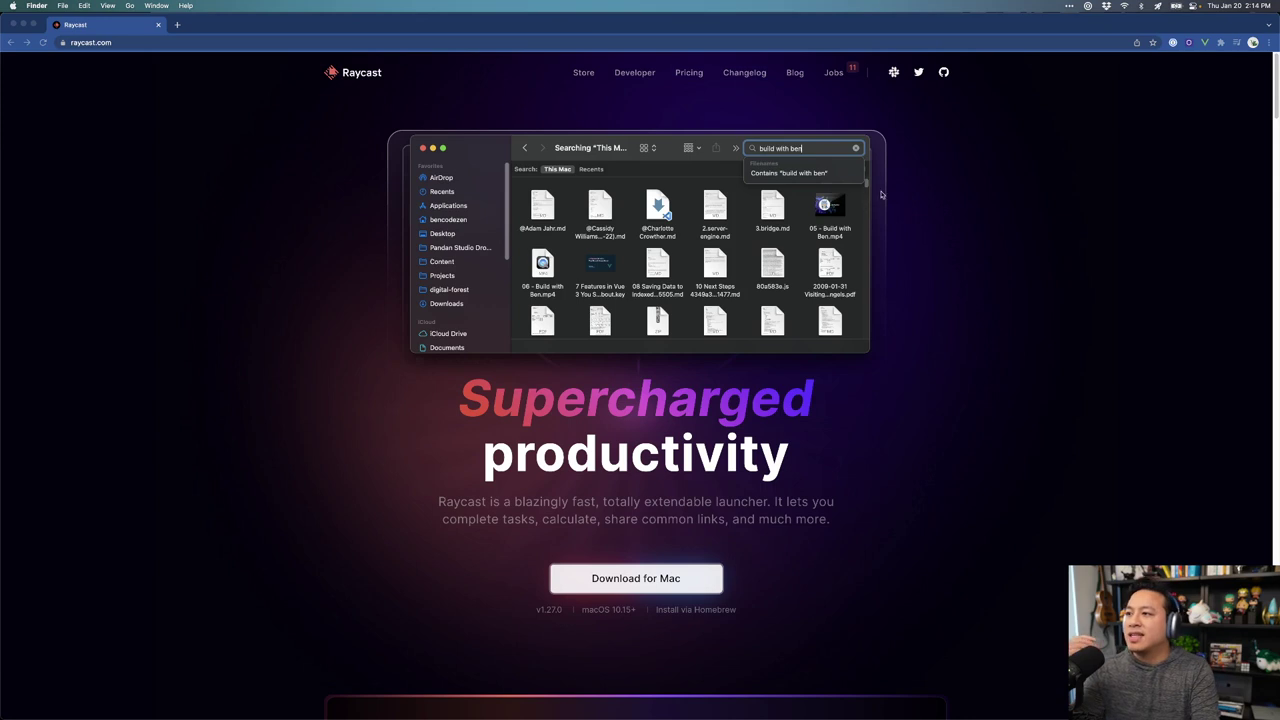
key(Return)
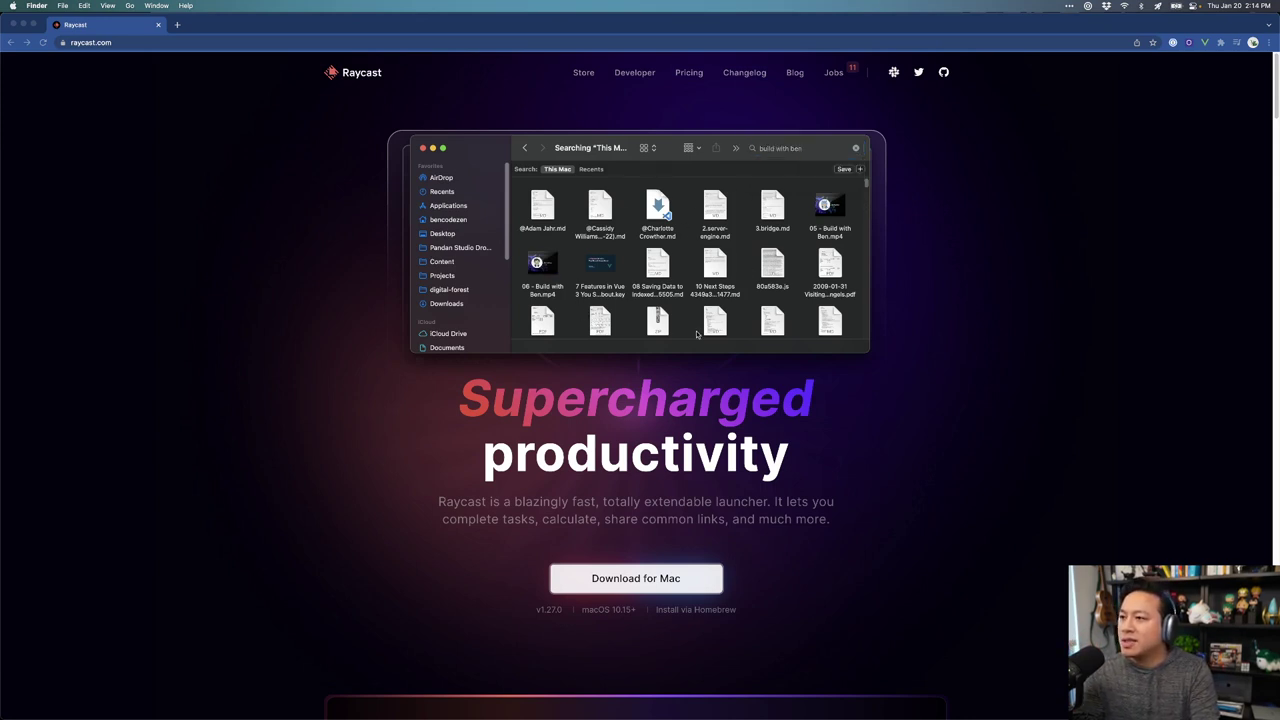
Step: Examine the preview of the Build with Ben (024) Overview Blog Post.md file in Raycast File Search
scroll(769, 300, down, 1)
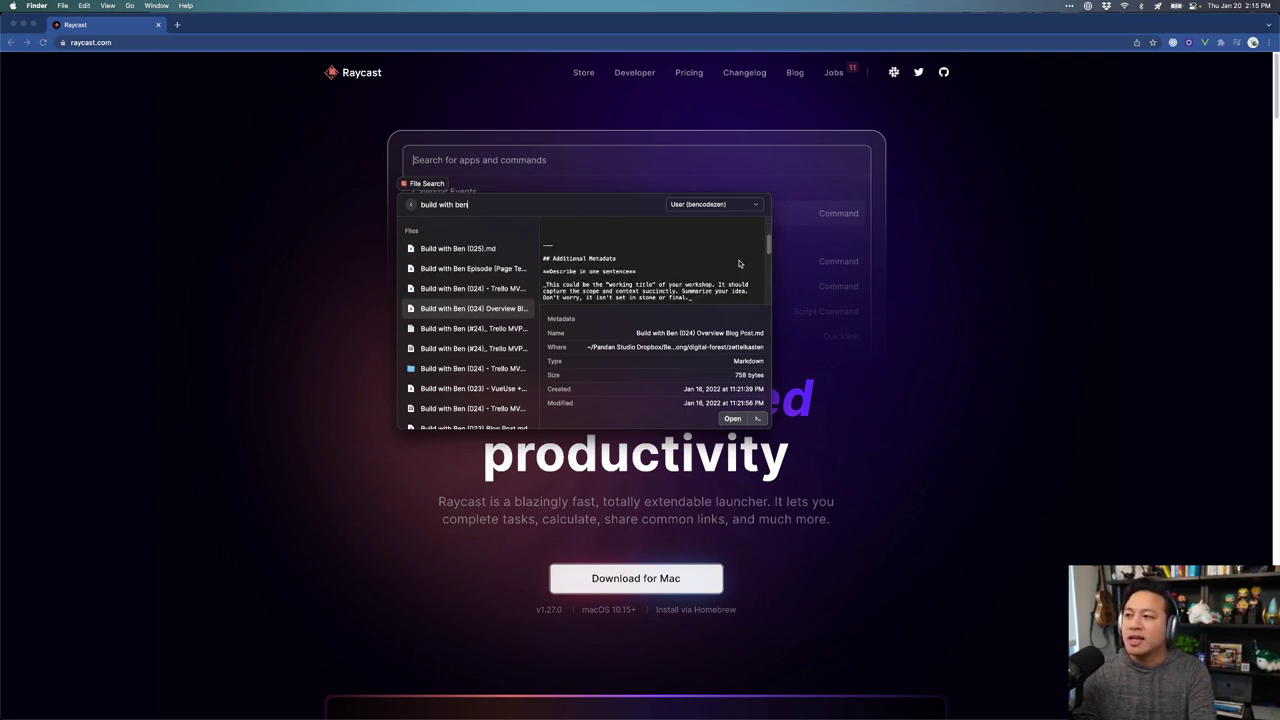
scroll(740, 264, down, 1)
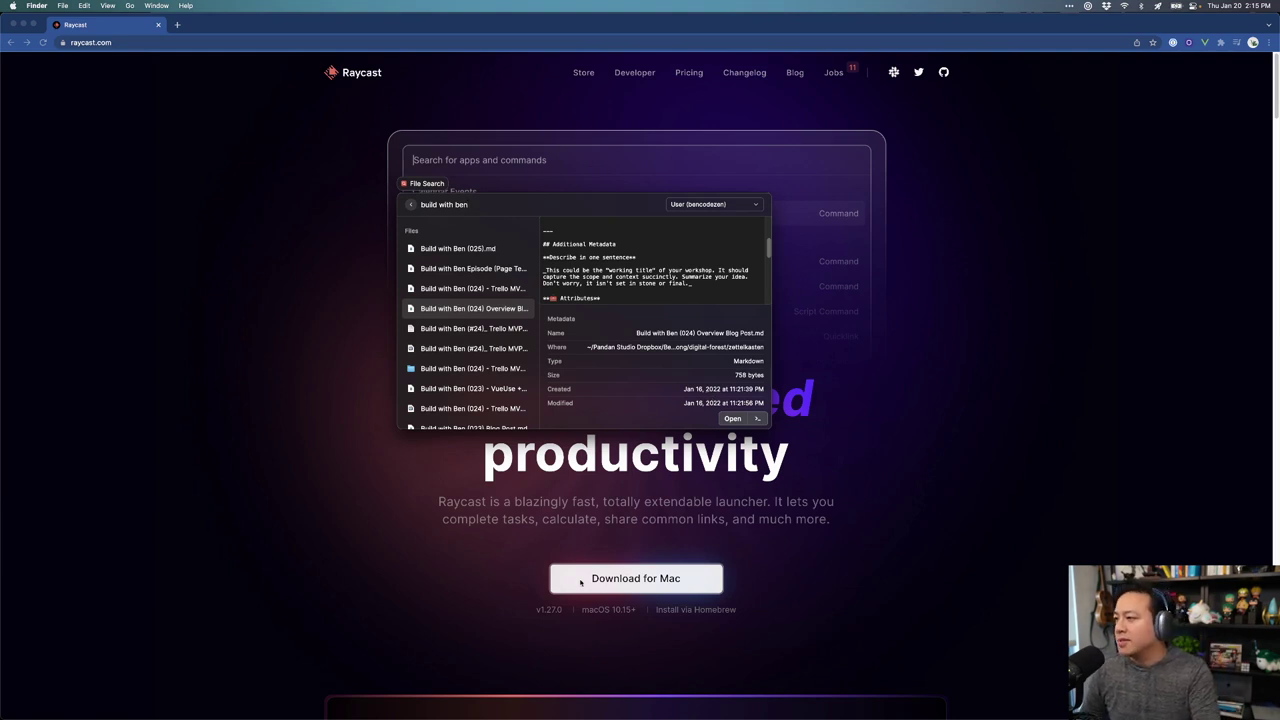
Step: Show the file info for Screen Shot 2022-01-19 at 9.57.09 AM in Finder's Recents and close the info window
mouse_move(405, 708)
click(277, 710)
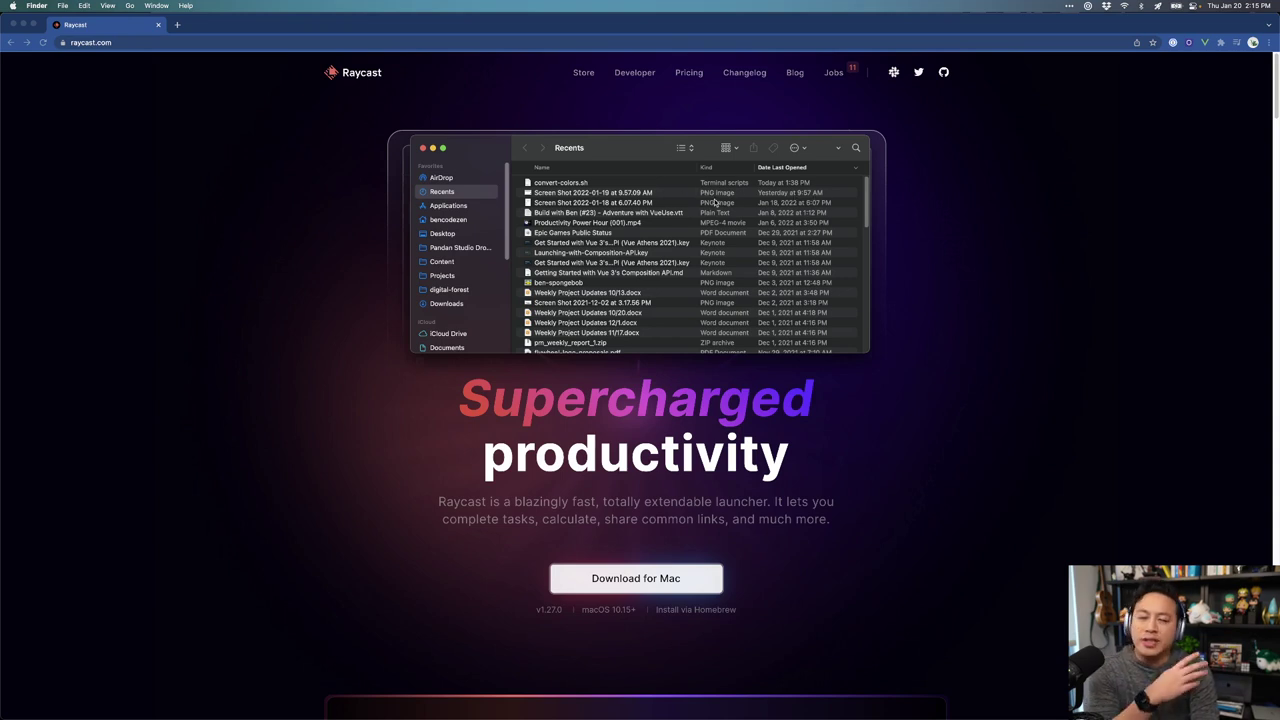
right_click(634, 192)
click(694, 250)
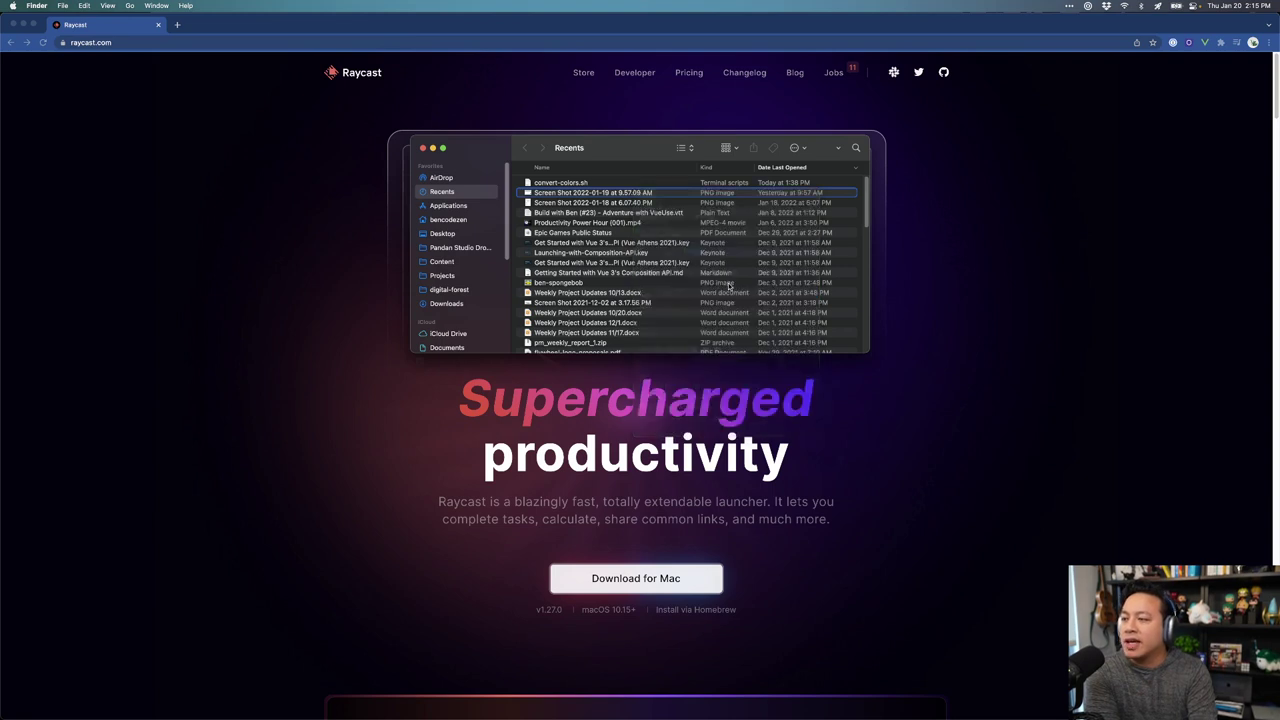
drag(99, 25, 893, 150)
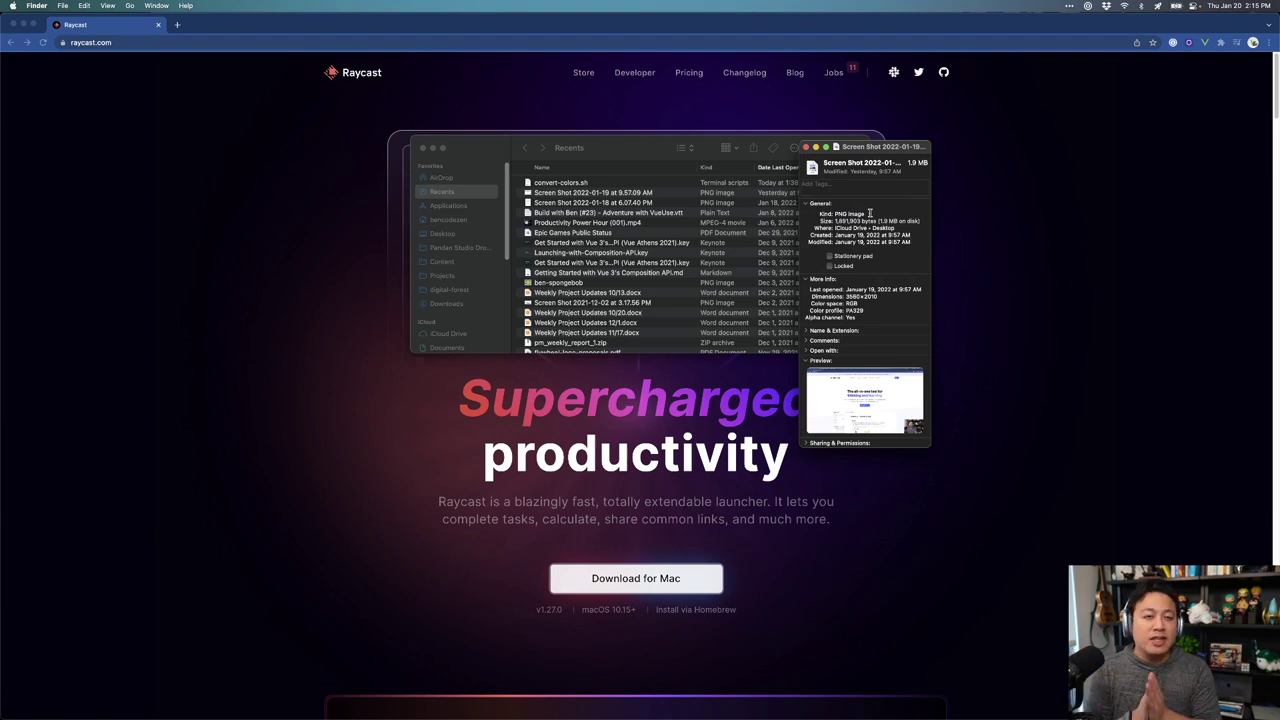
click(806, 147)
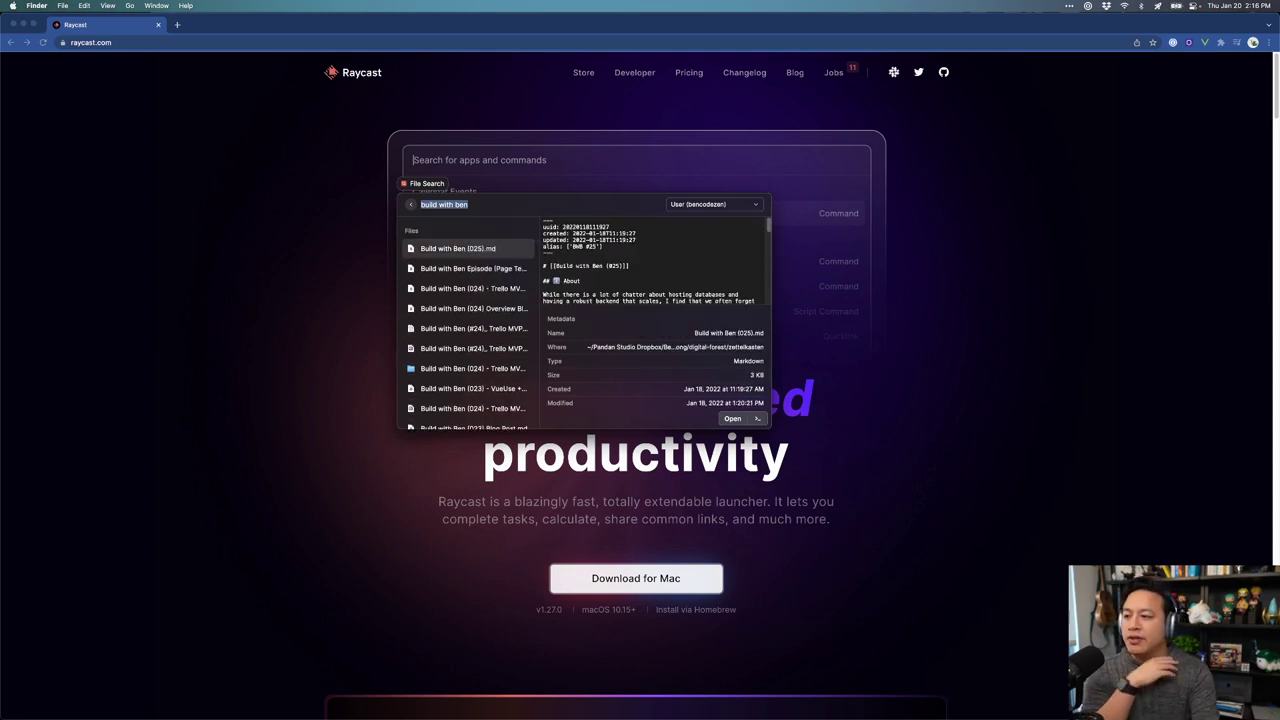
Step: Open Build with Ben (025).md from Raycast File Search, and review the file's available actions in the launcher, filtering them by "co"
key(Return)
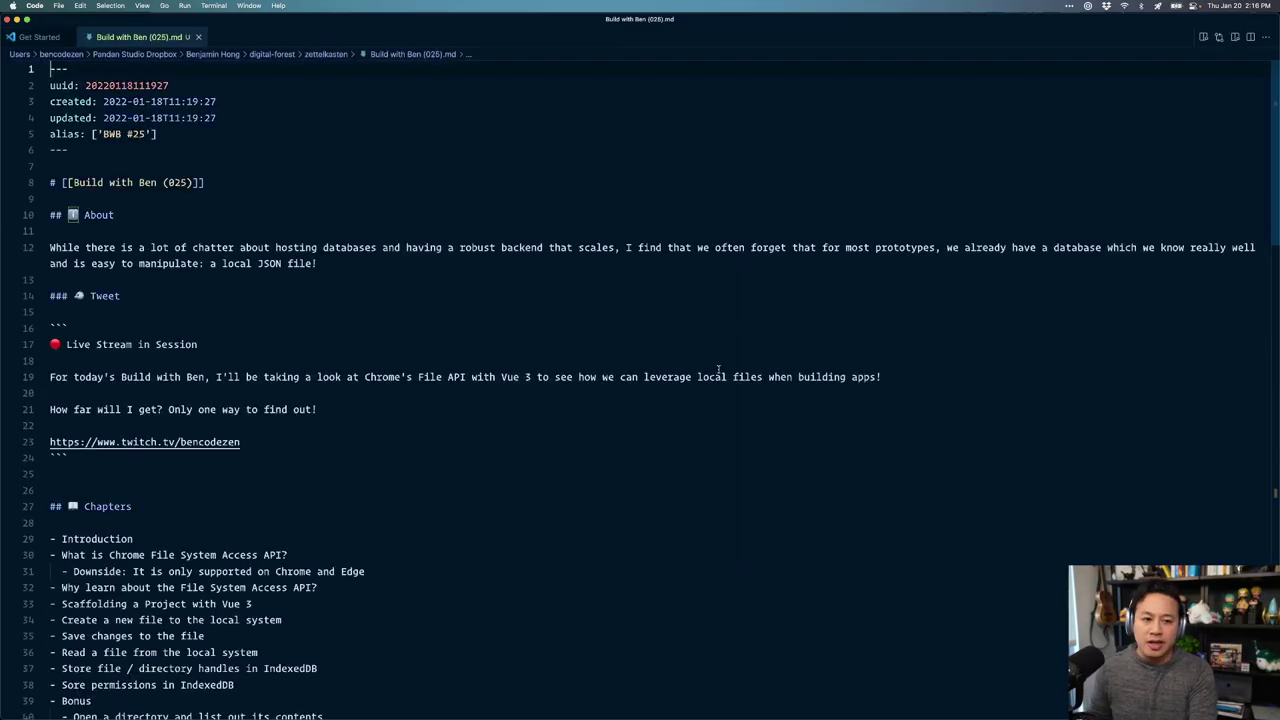
key(alt+space)
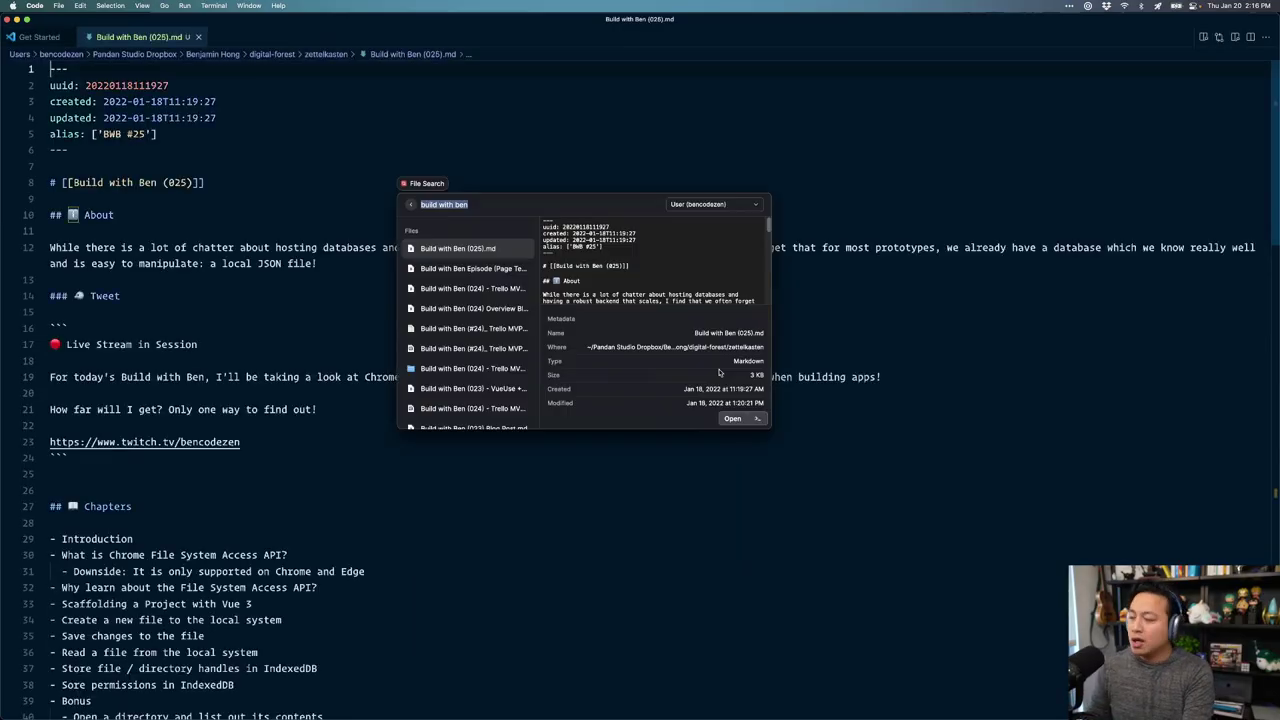
click(759, 422)
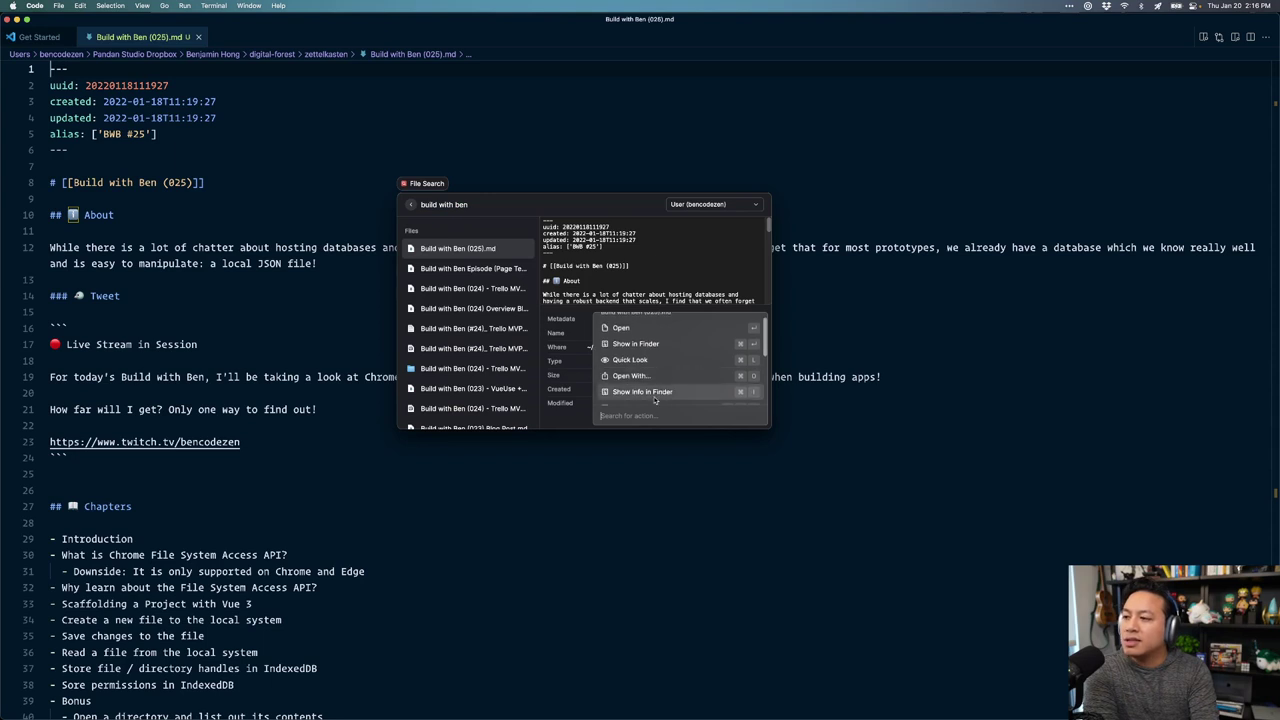
scroll(660, 388, down, 2)
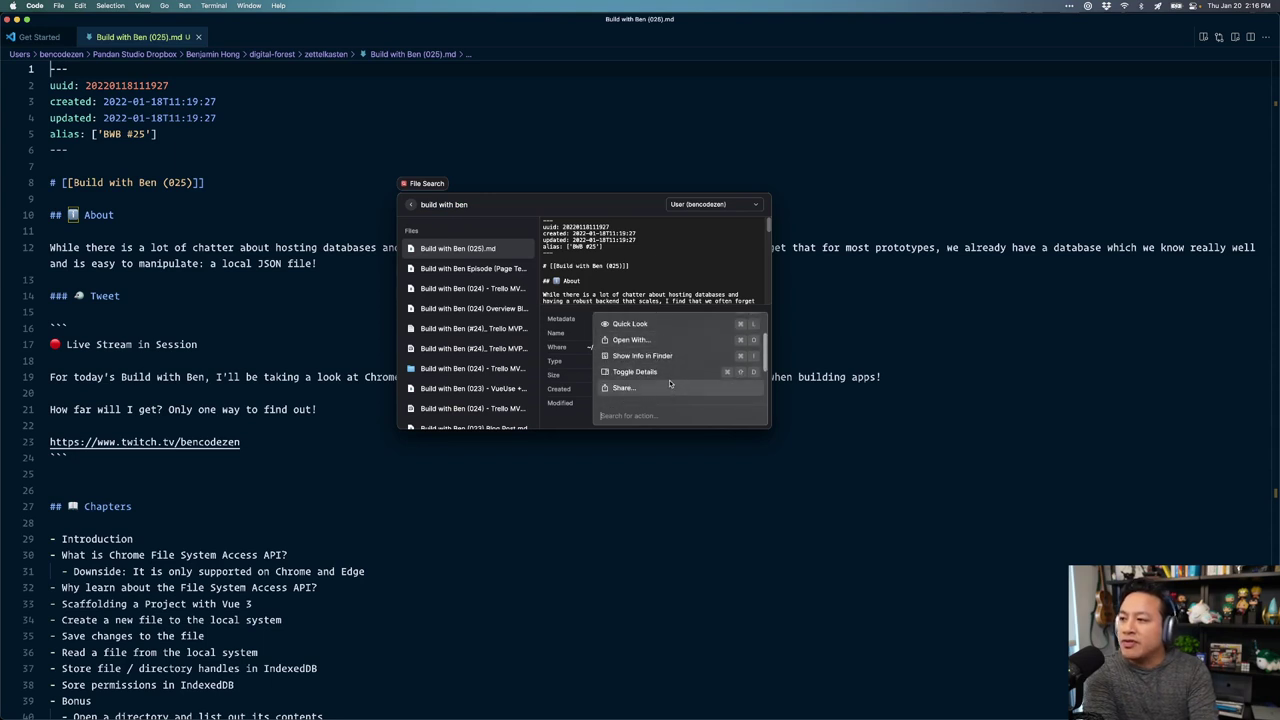
scroll(670, 380, up, 3)
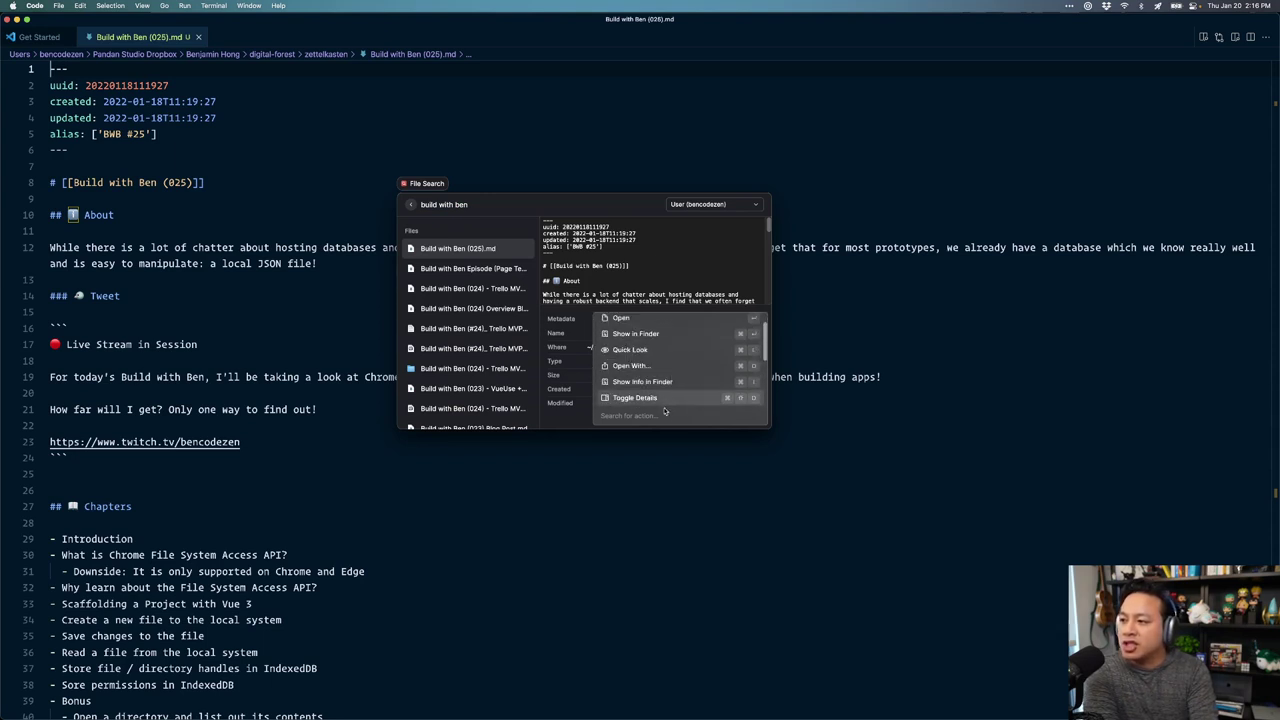
scroll(665, 400, down, 3)
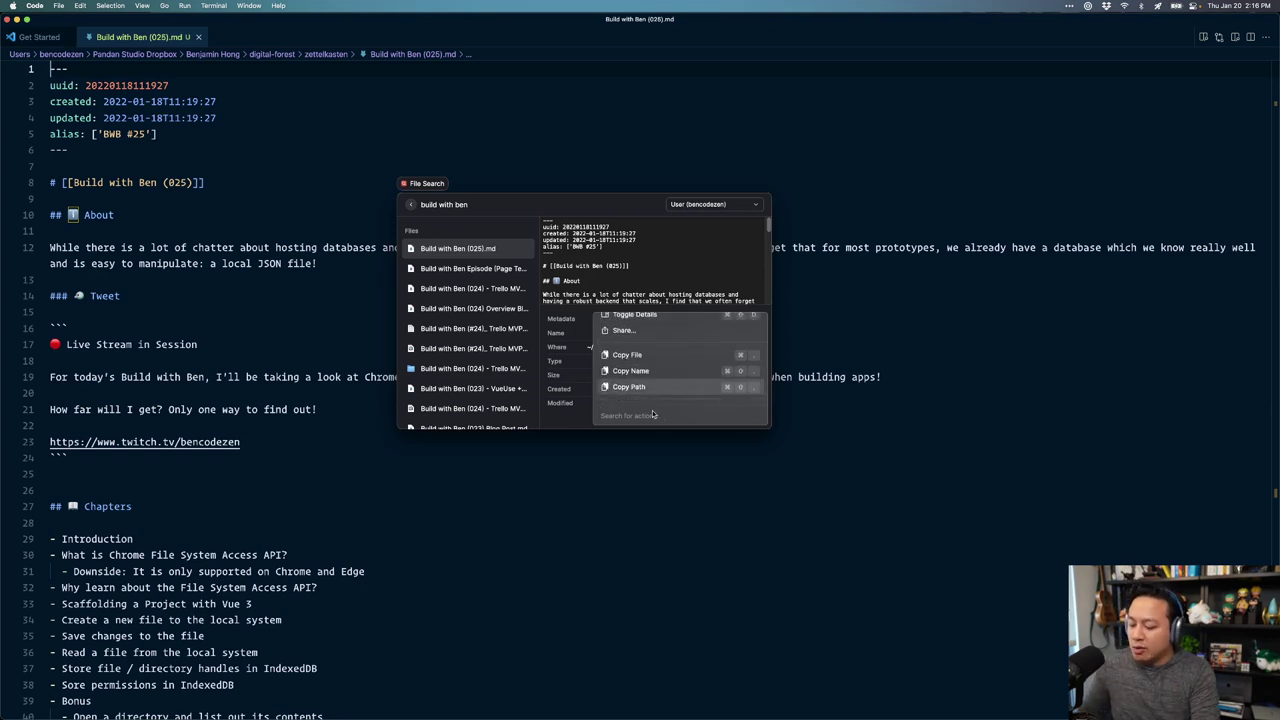
text(co)
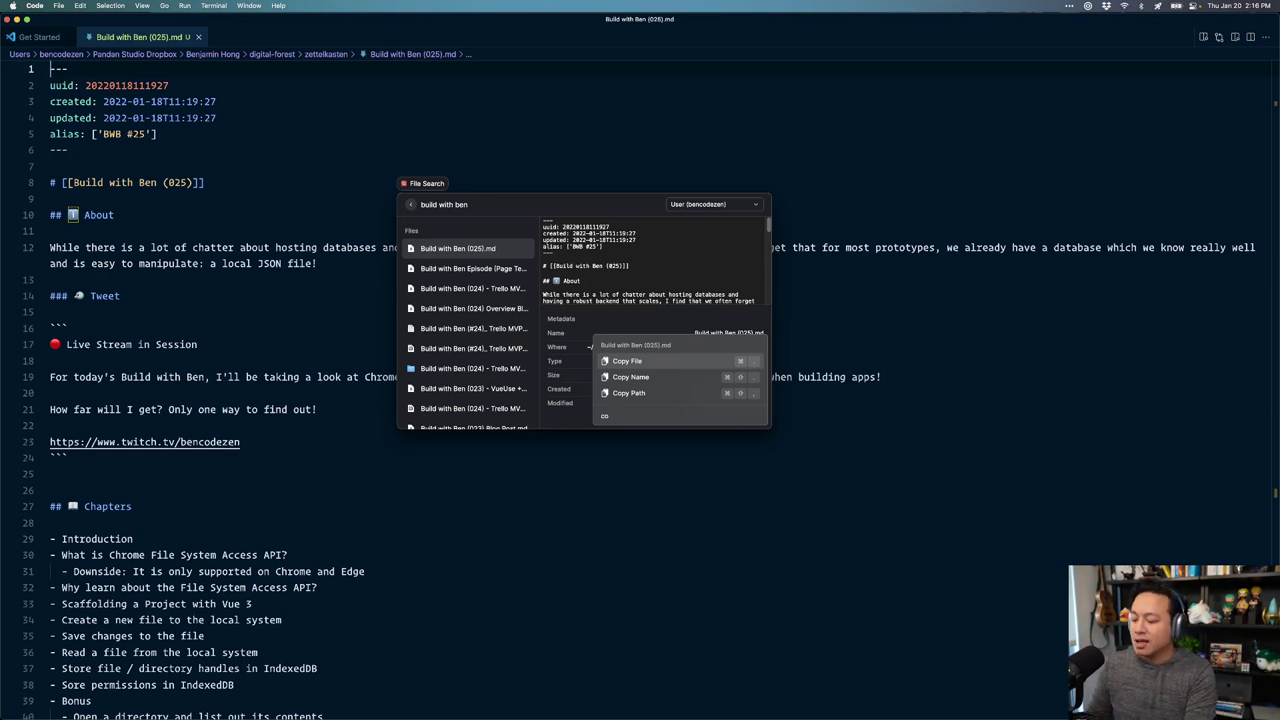
Step: Filter the actions for Build with Ben (025).md by "show", reveal the file in Finder, and close the Finder window
key(BackSpace)
key(BackSpace)
text(show)
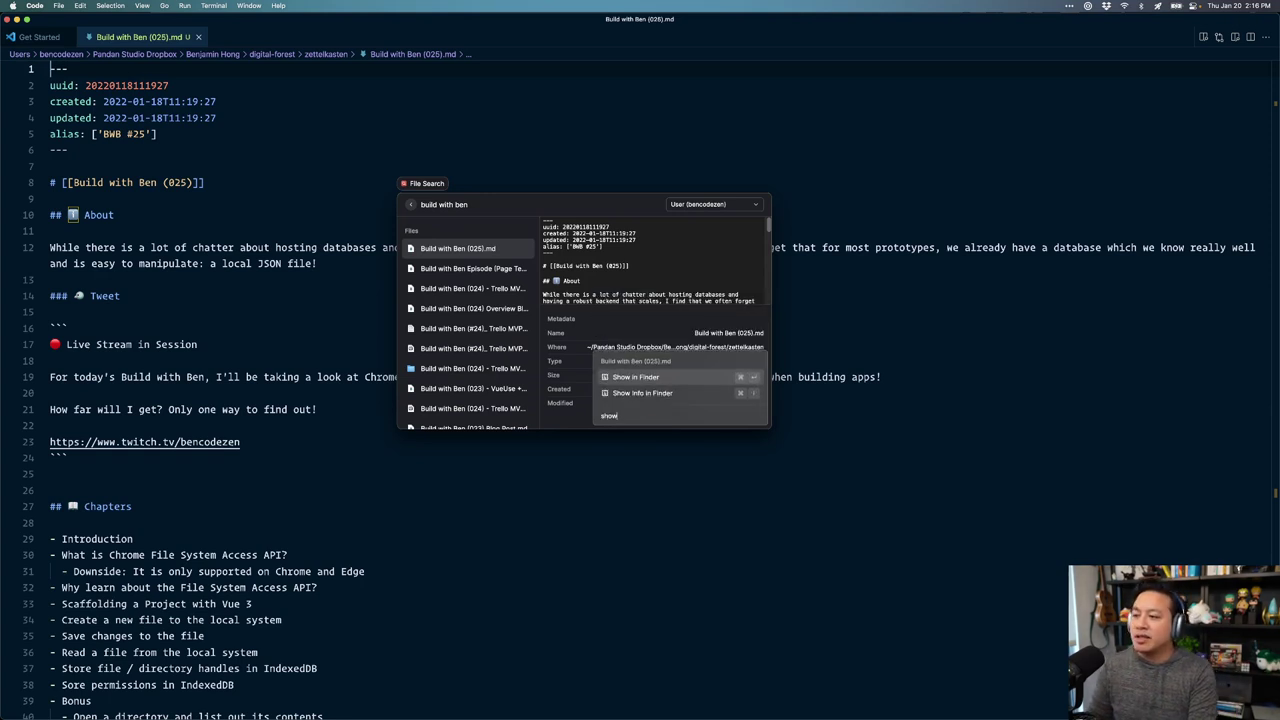
key(Return)
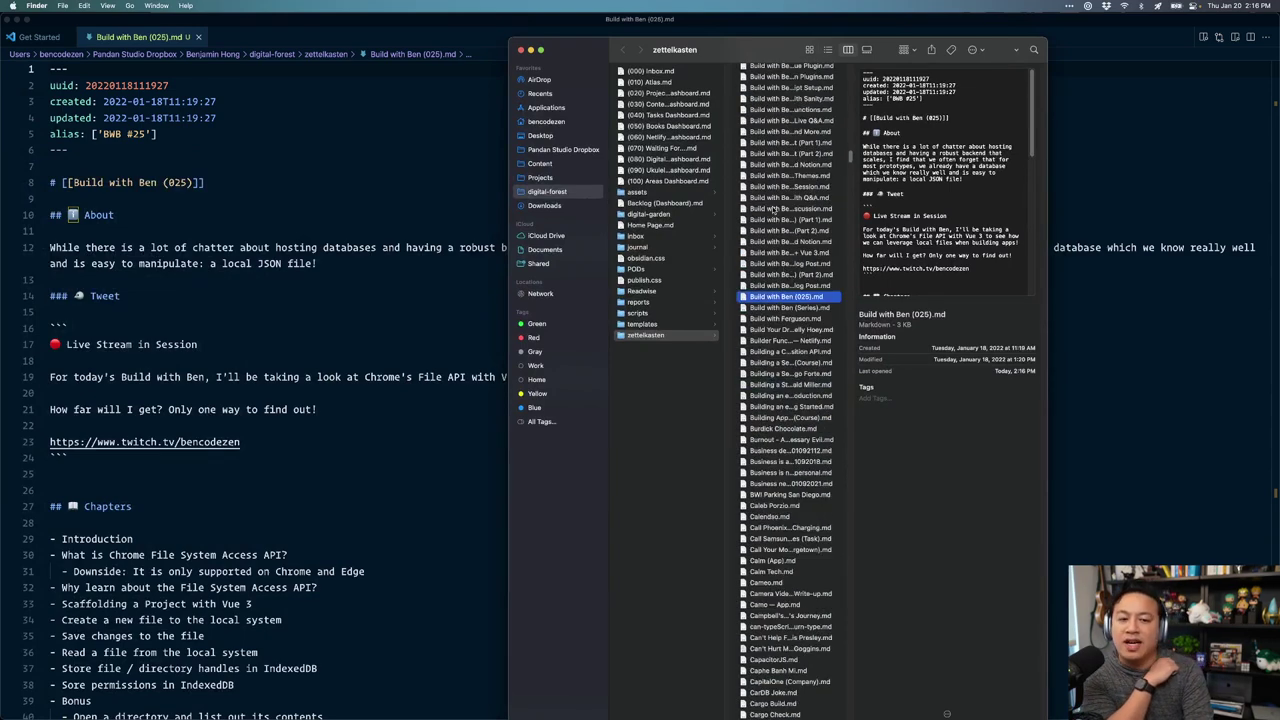
click(522, 49)
Step: Reopen the File Search results for "build with ben", look through the further matches, and dismiss the launcher
key(alt+space)
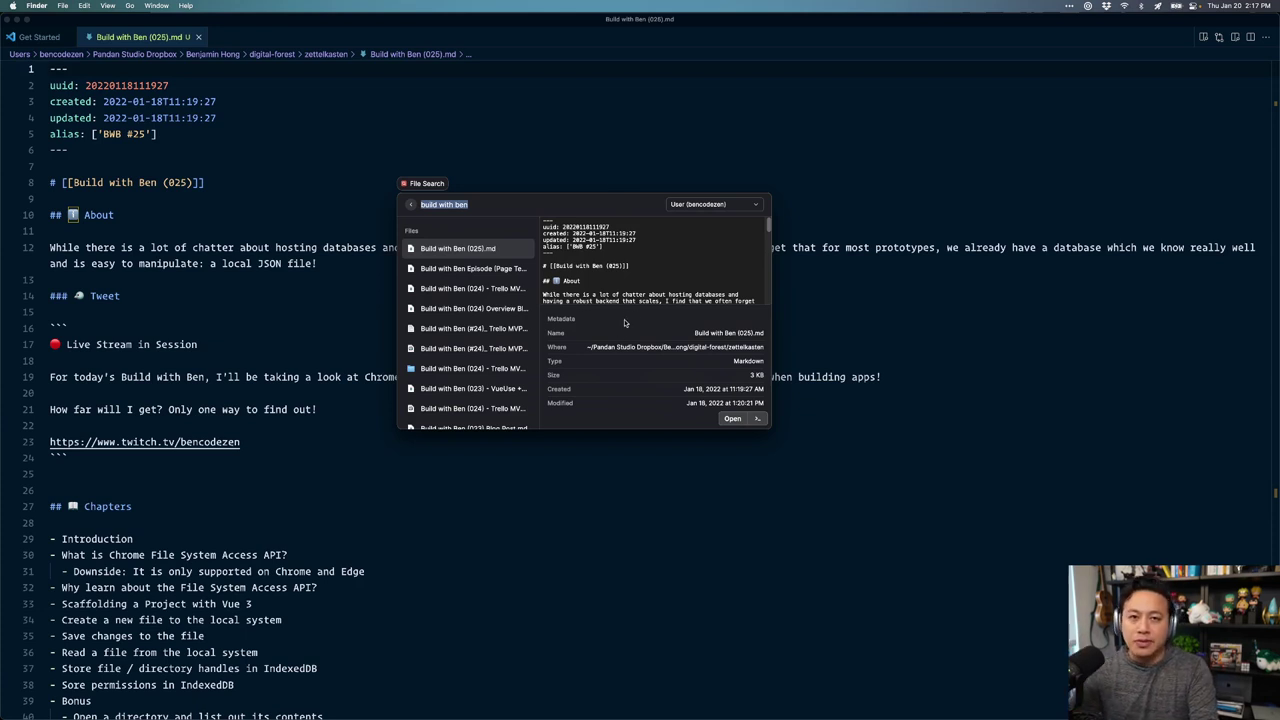
scroll(464, 345, down, 3)
scroll(464, 345, down, 5)
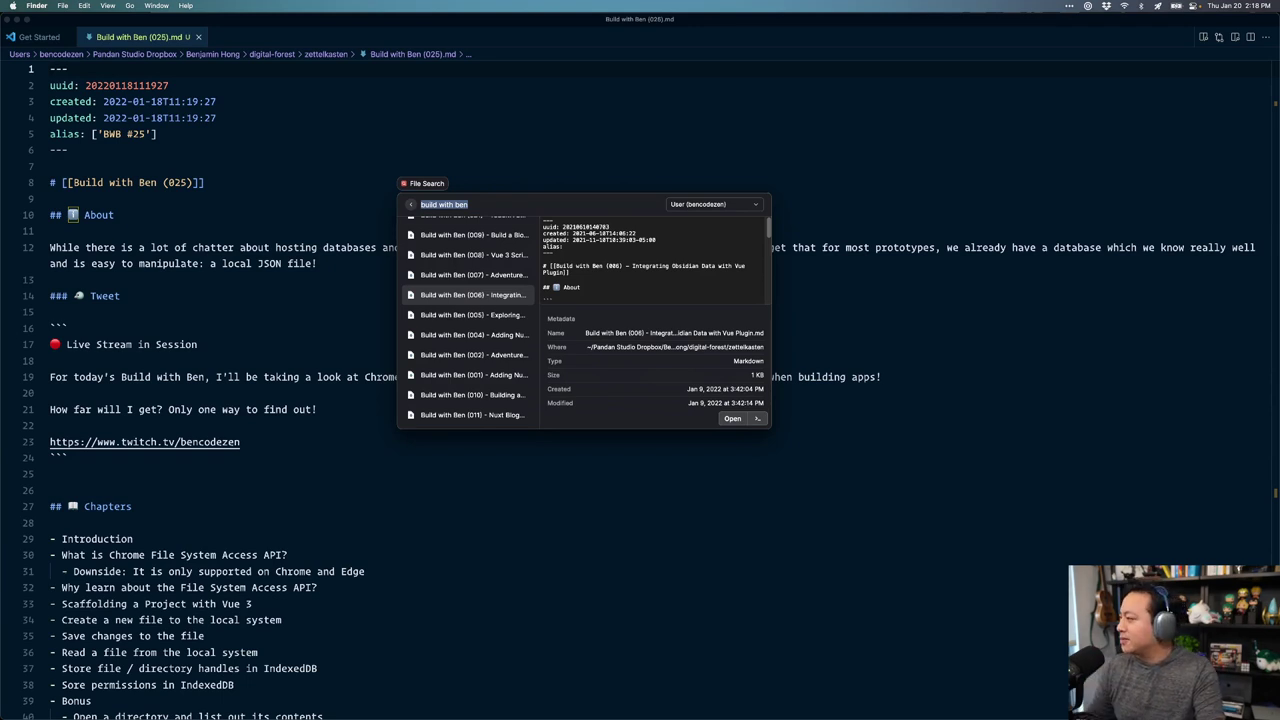
key(Escape)
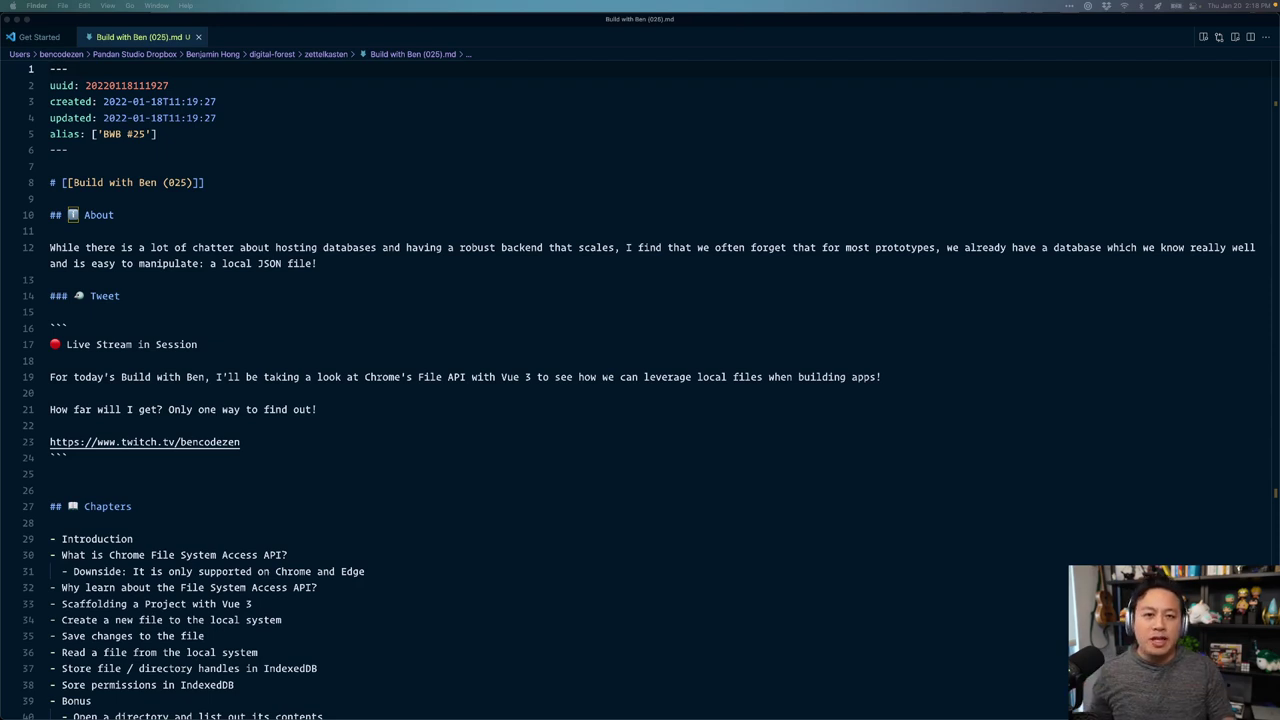
Step: Snap the VS Code window to the left, right, top and bottom half of the screen in turn
click(672, 366)
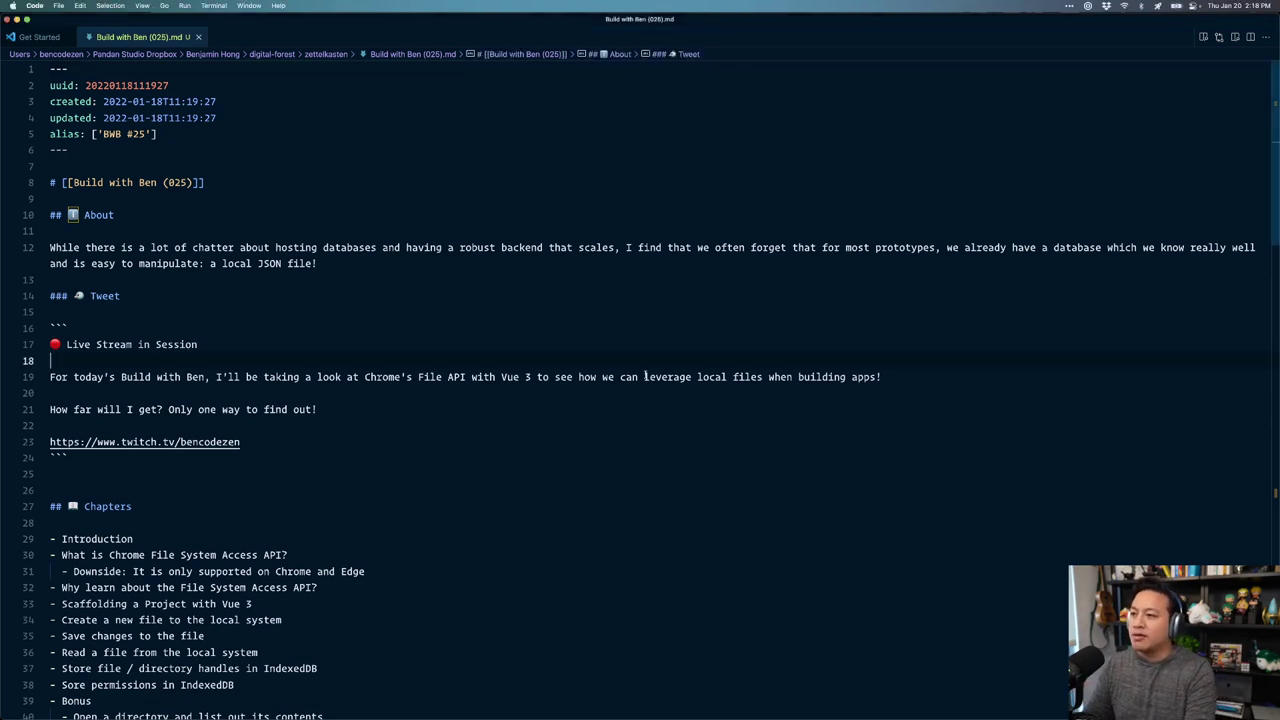
key(ctrl+alt+Left)
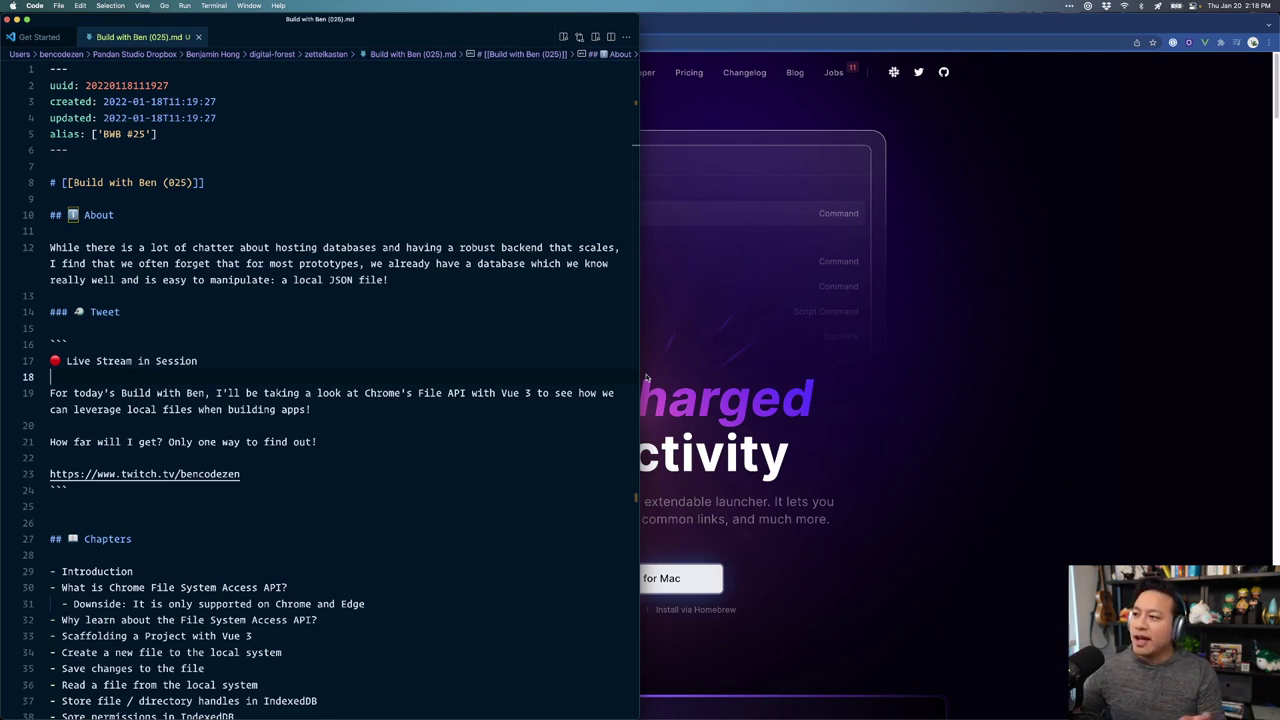
key(ctrl+alt+Right)
key(ctrl+alt+Up)
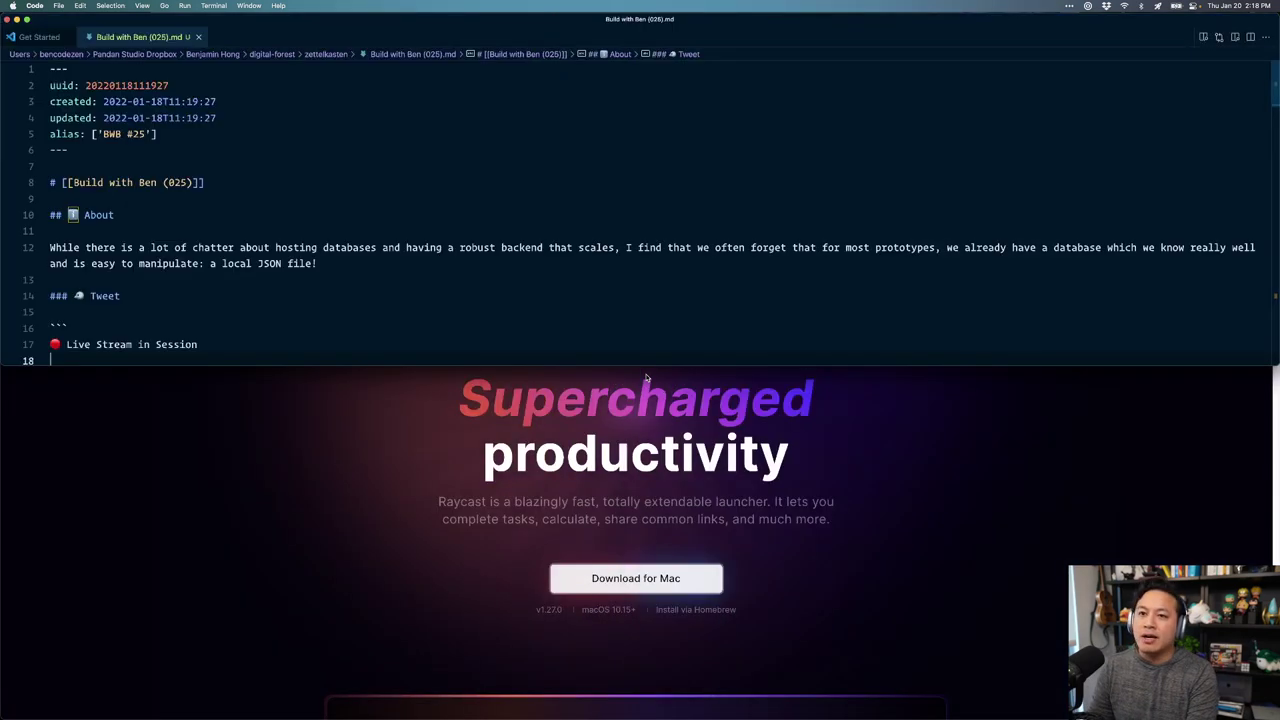
key(ctrl+alt+Down)
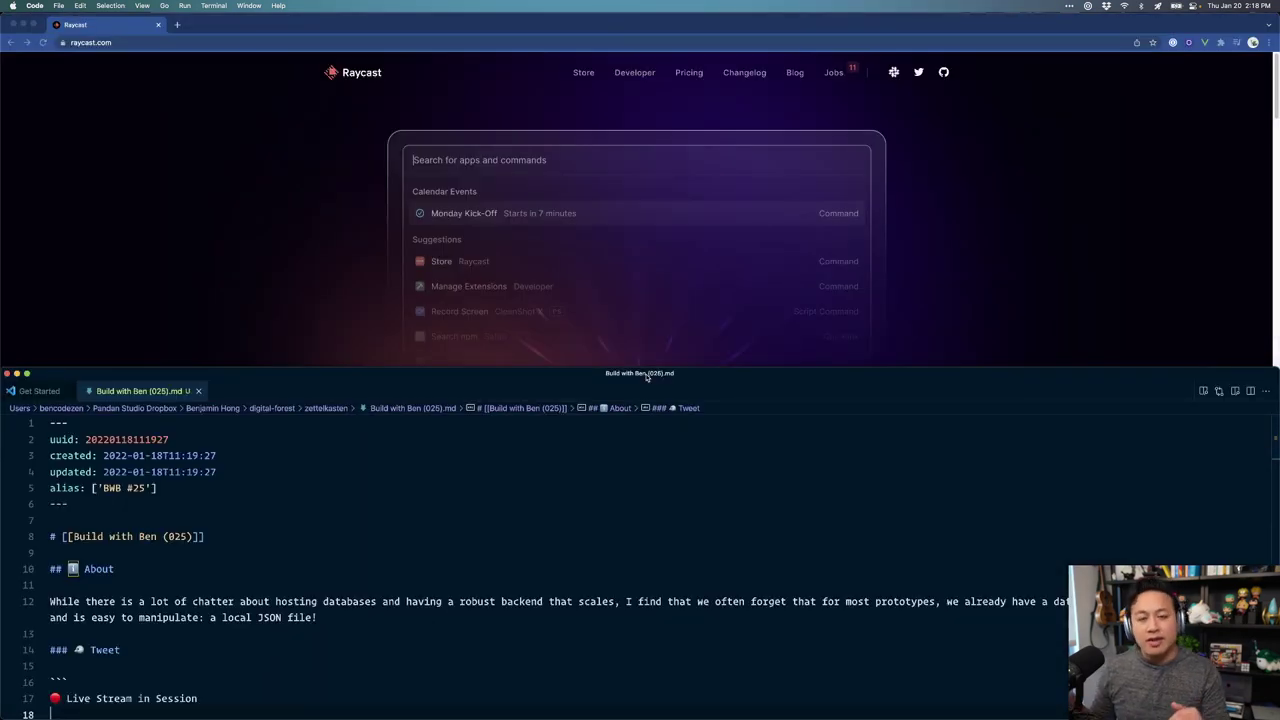
Step: Fit the VS Code window to the first two thirds of the screen and the Chrome window to the last third
key(ctrl+alt+e)
click(1072, 396)
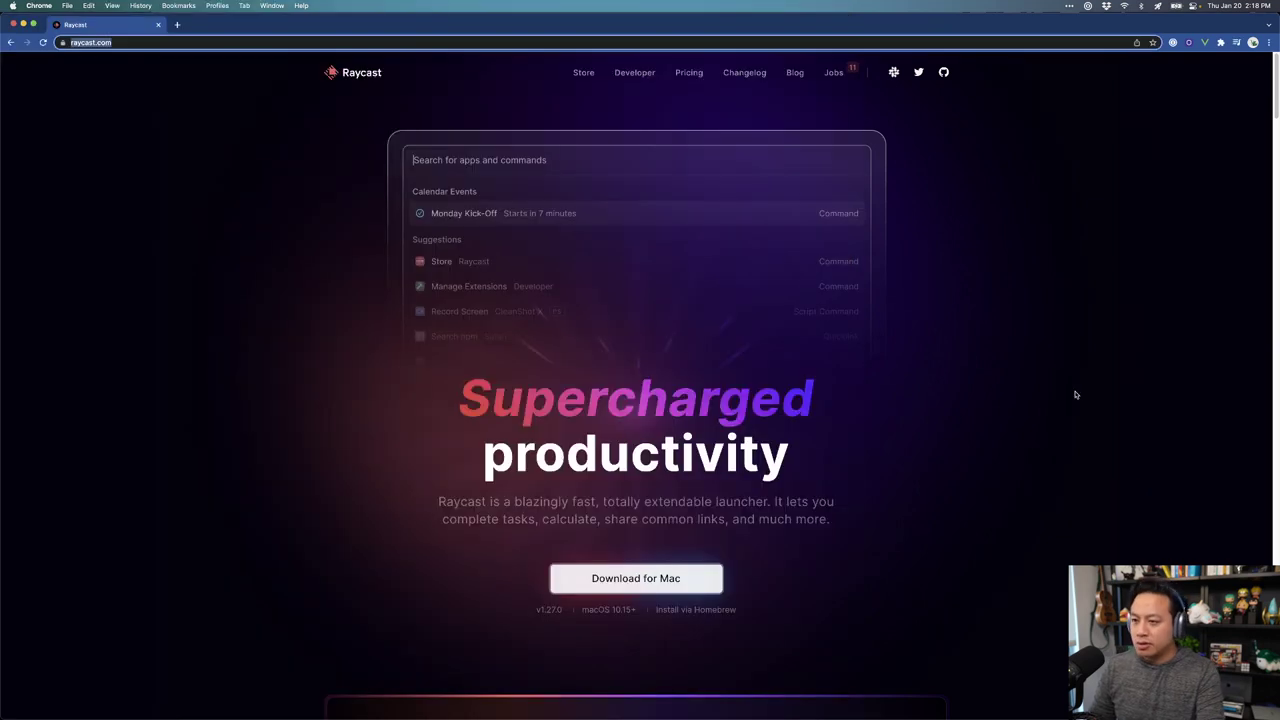
key(ctrl+alt+g)
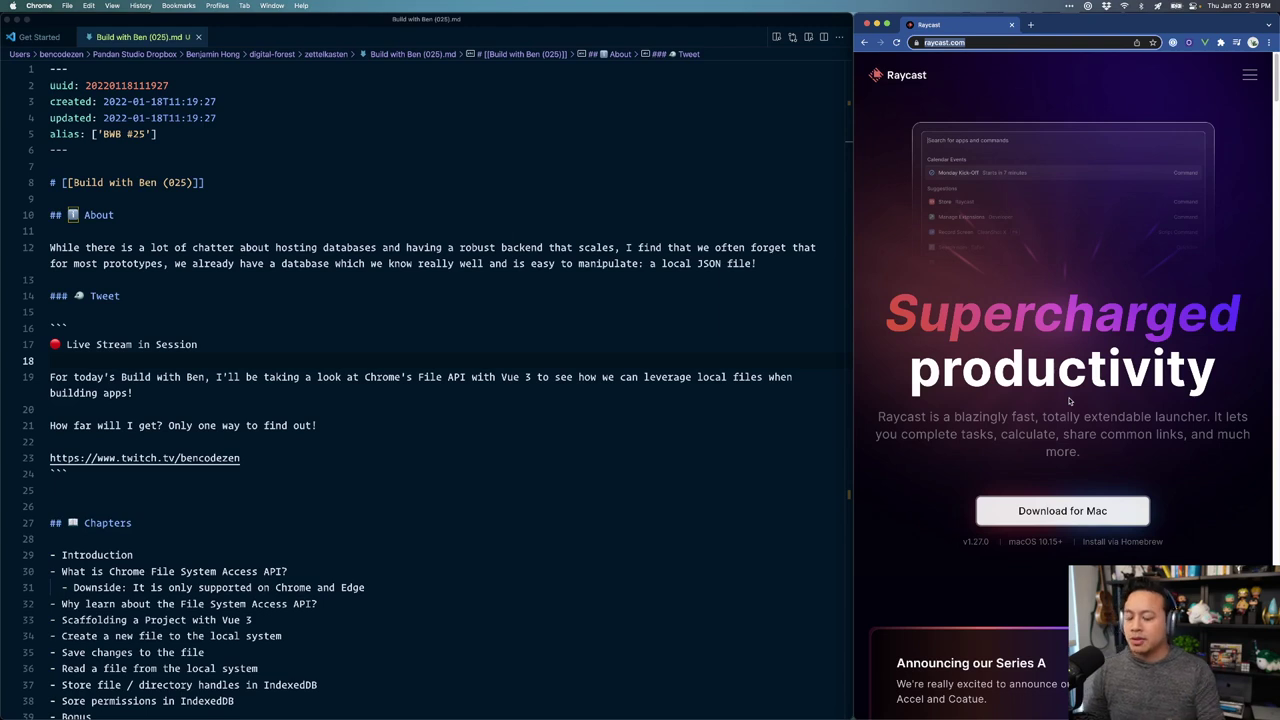
Step: Search the launcher for "window" commands, browse the Window Management results, and apply Second Fourth to the Chrome window
key(alt+space)
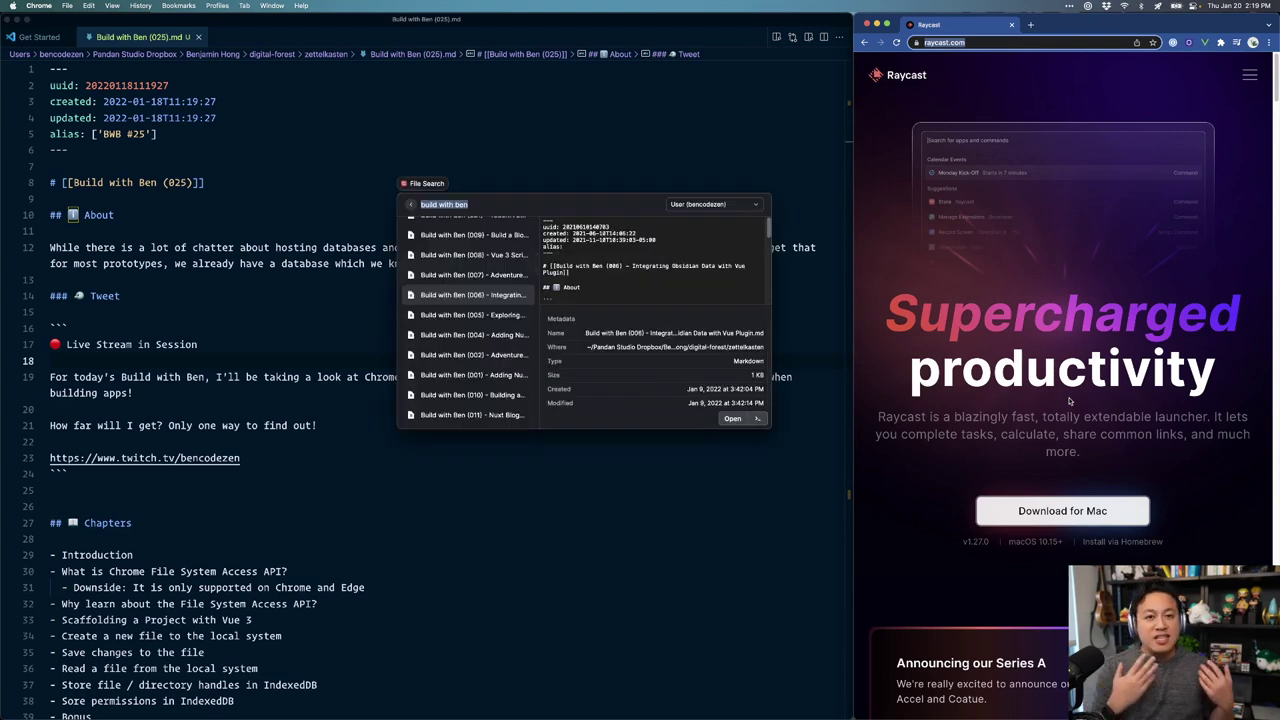
key(Escape)
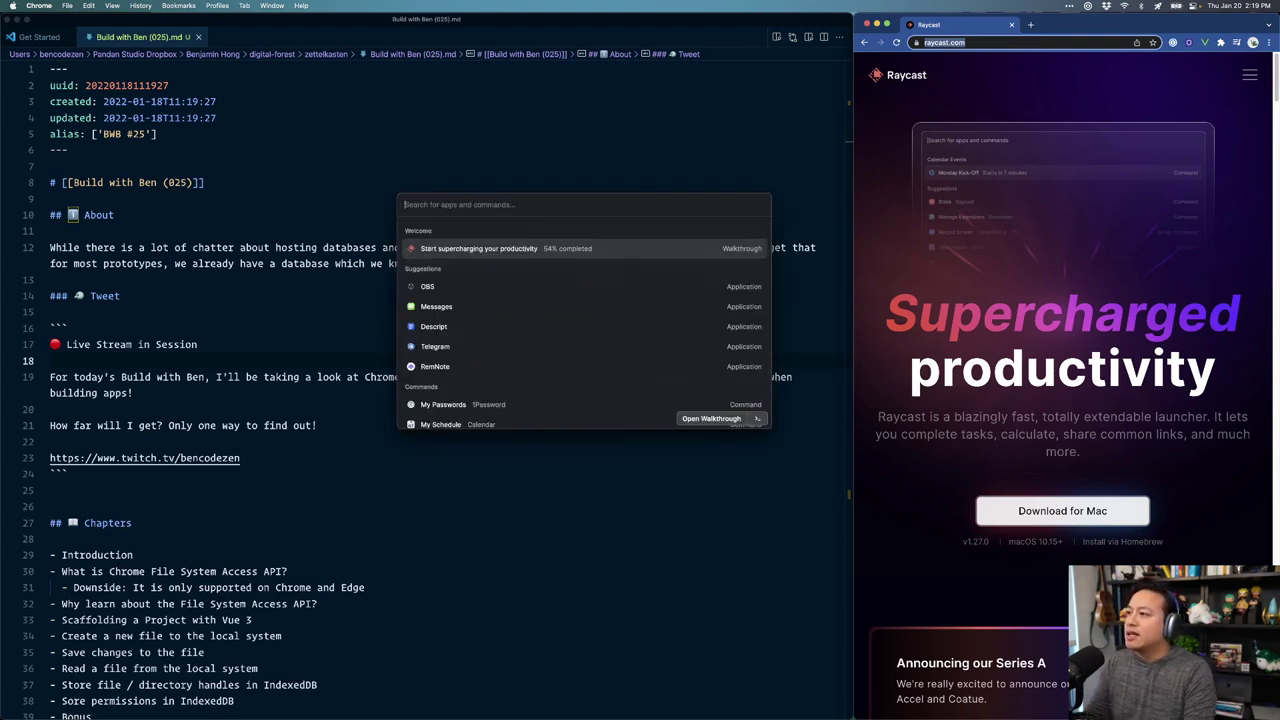
text(window)
key(Down)
key(Down)
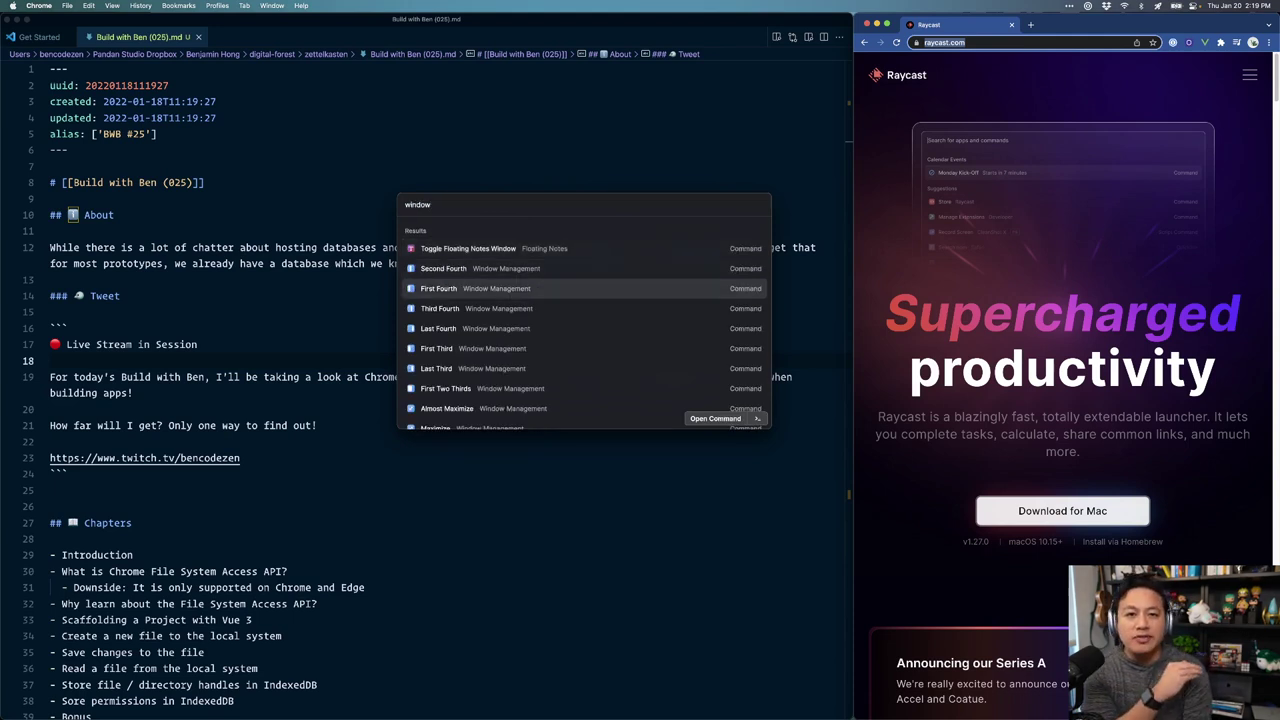
key(Down)
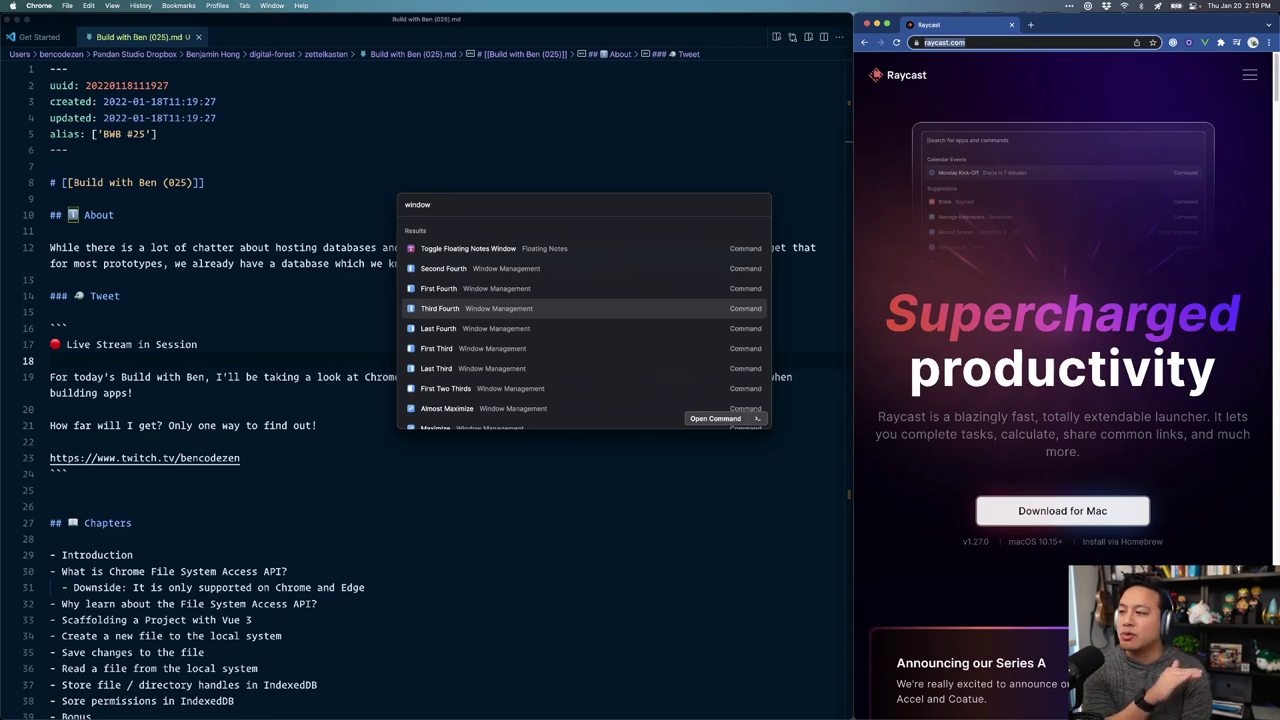
key(Down)
key(Down)
key(Up)
key(Up)
key(Up)
key(Up)
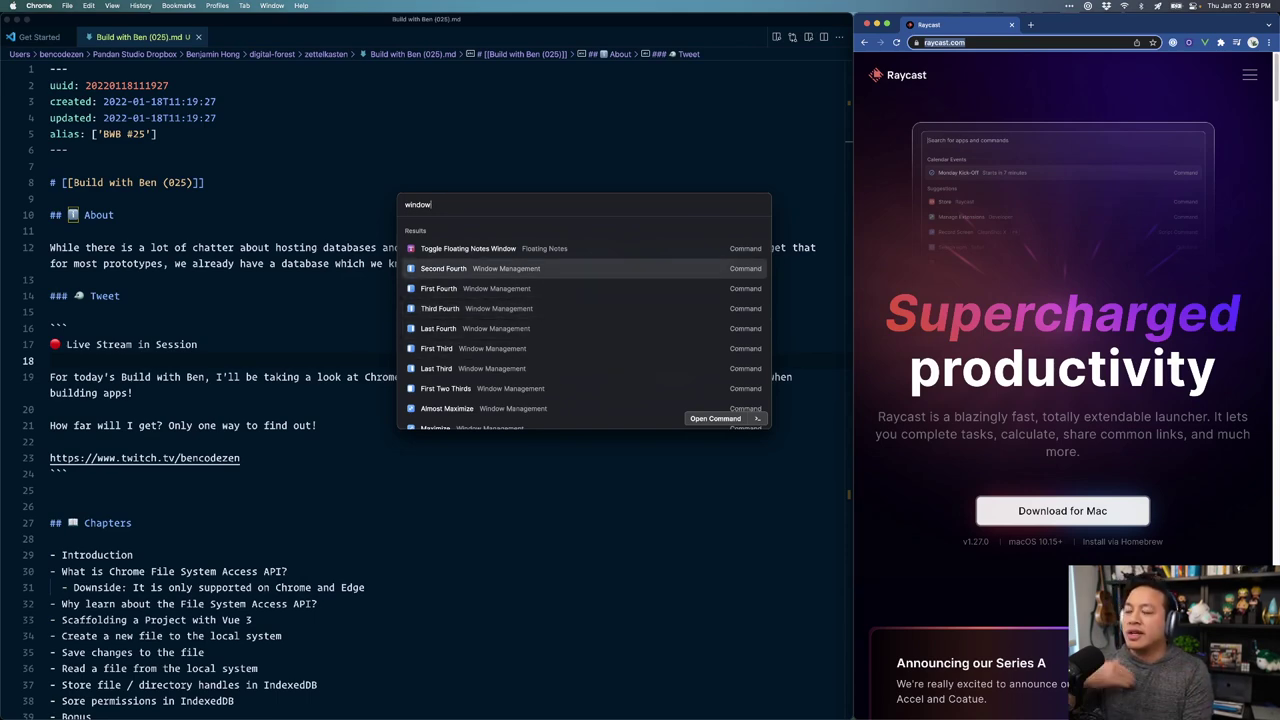
key(Down)
key(Up)
key(Return)
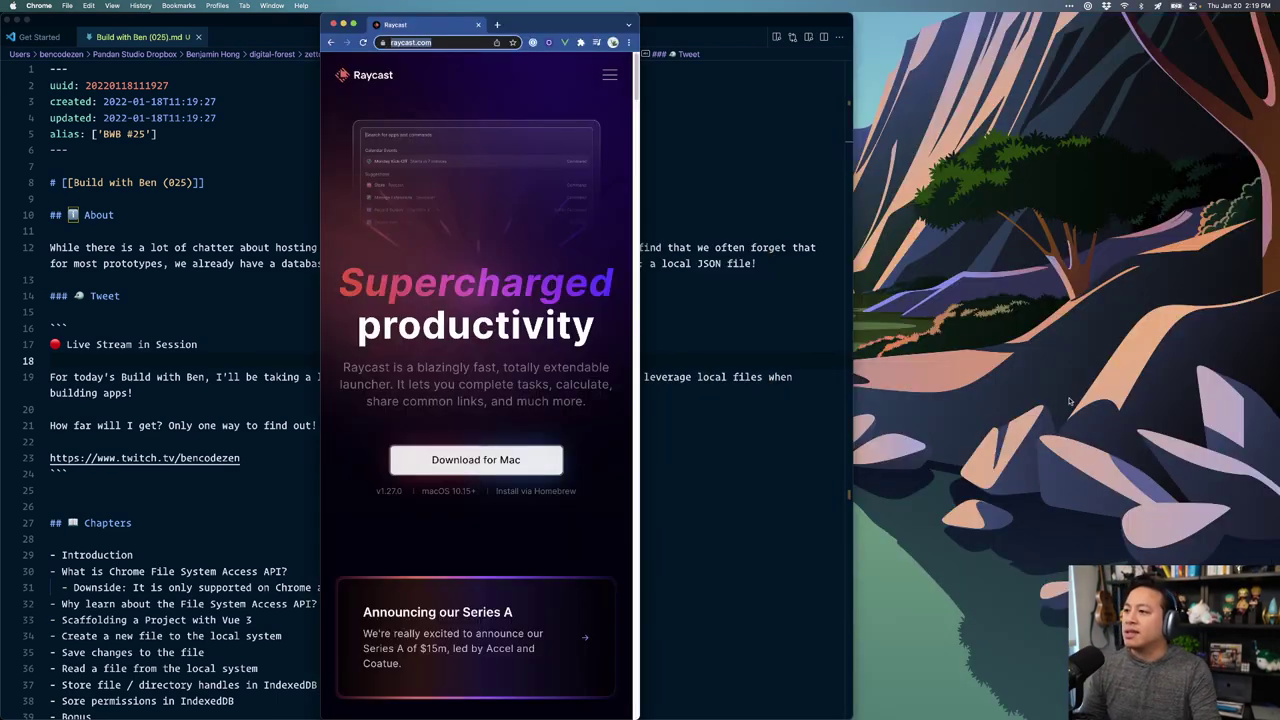
Step: Switch to VS Code and apply the Third Fourth window command to it from the launcher
key(super+Tab)
key(super+space)
text(third t)
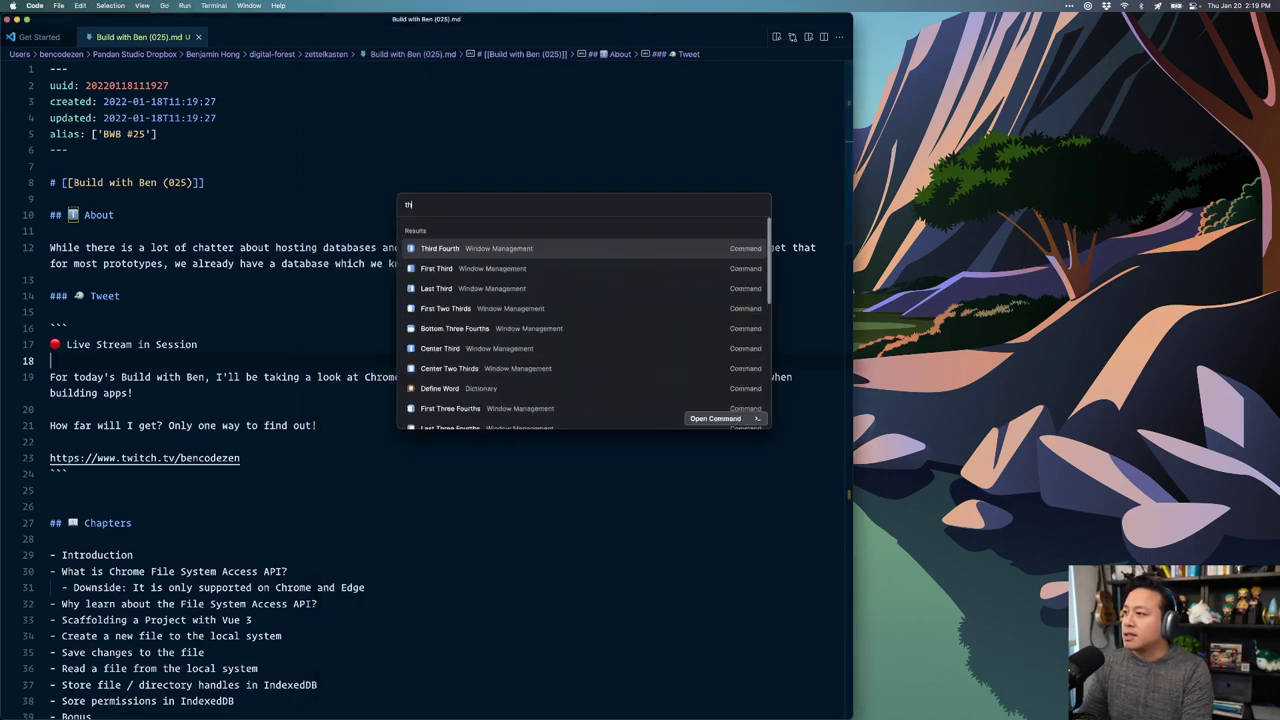
key(BackSpace)
key(BackSpace)
key(Return)
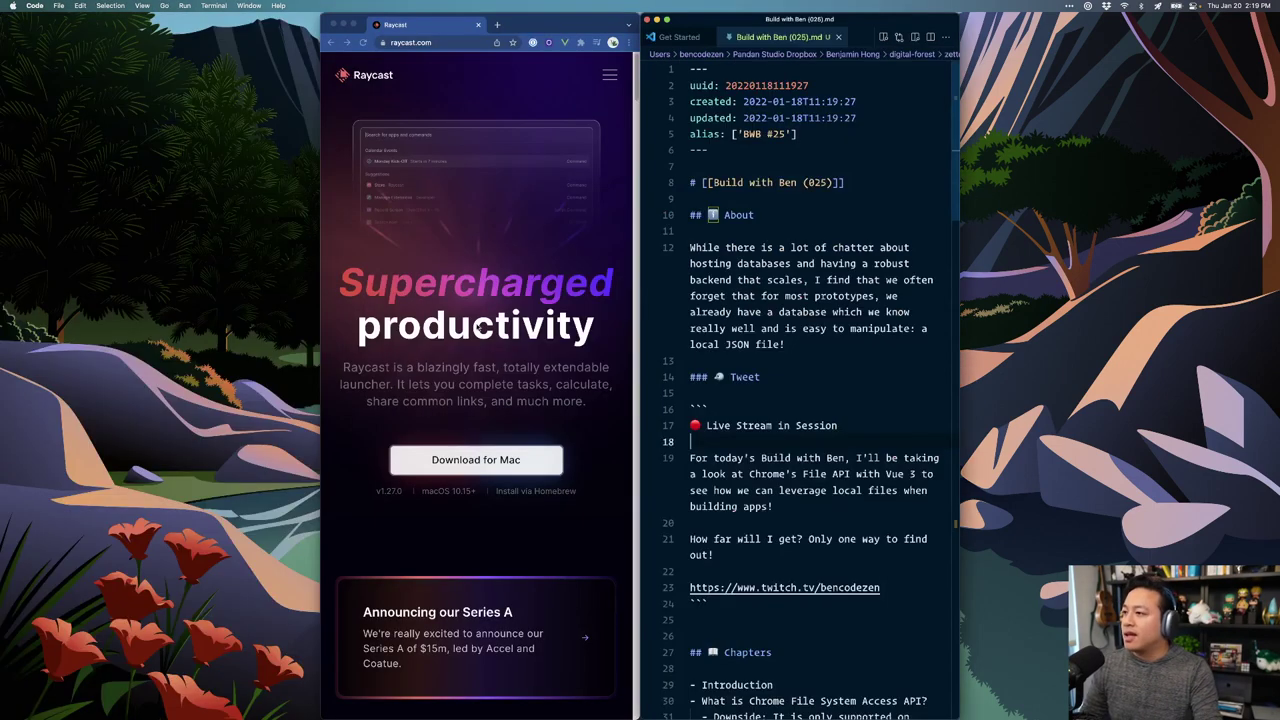
Step: Switch to Obsidian and move its digital-forest window over the Chrome and VS Code windows
key(super+Tab)
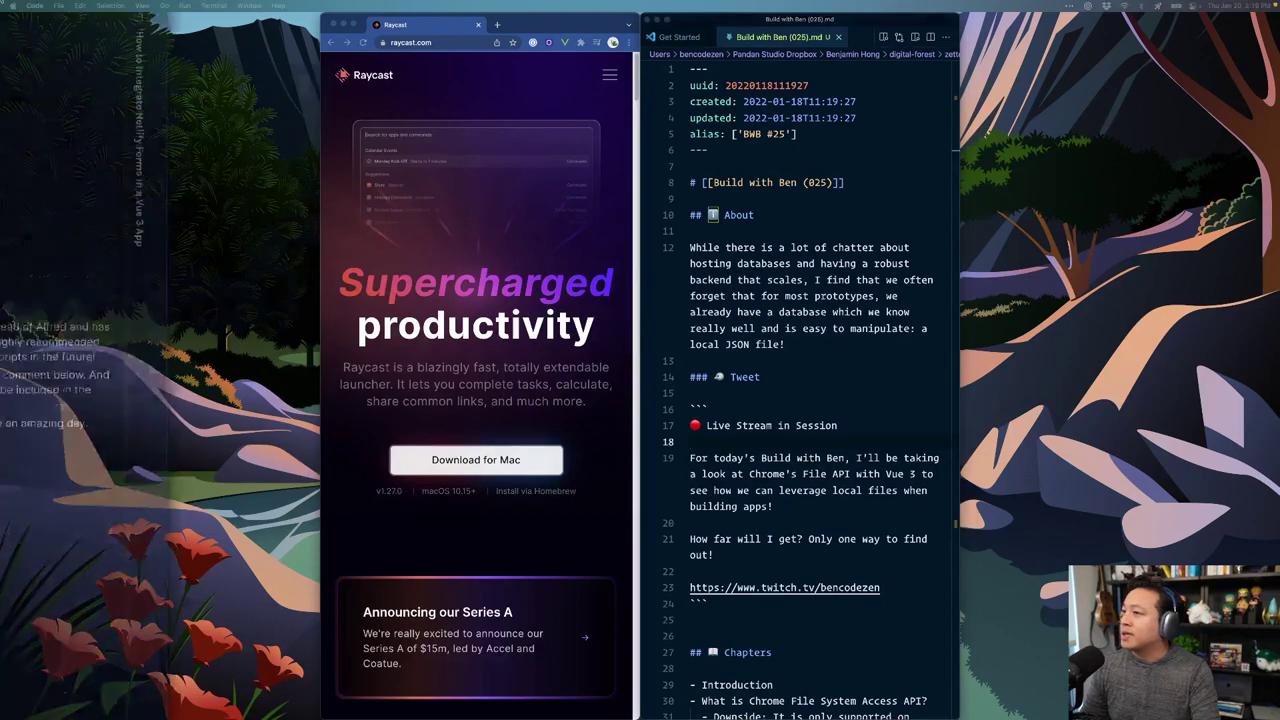
drag(266, 25, 627, 75)
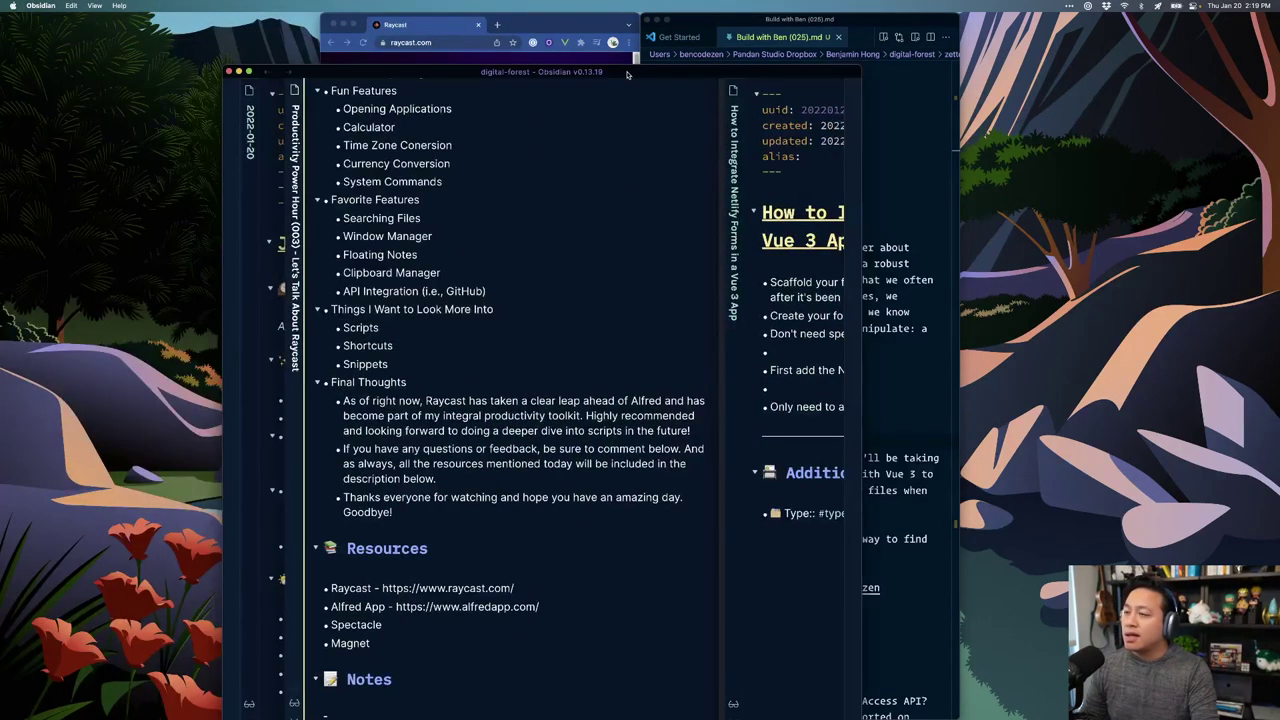
key(super+k)
key(super+z)
drag(586, 429, 650, 449)
right_click(551, 479)
click(452, 654)
key(super+z)
Step: Search the launcher for "fourth" and apply the Last Fourth window command to the Obsidian window
key(alt+space)
text(fourth)
key(Down)
key(Down)
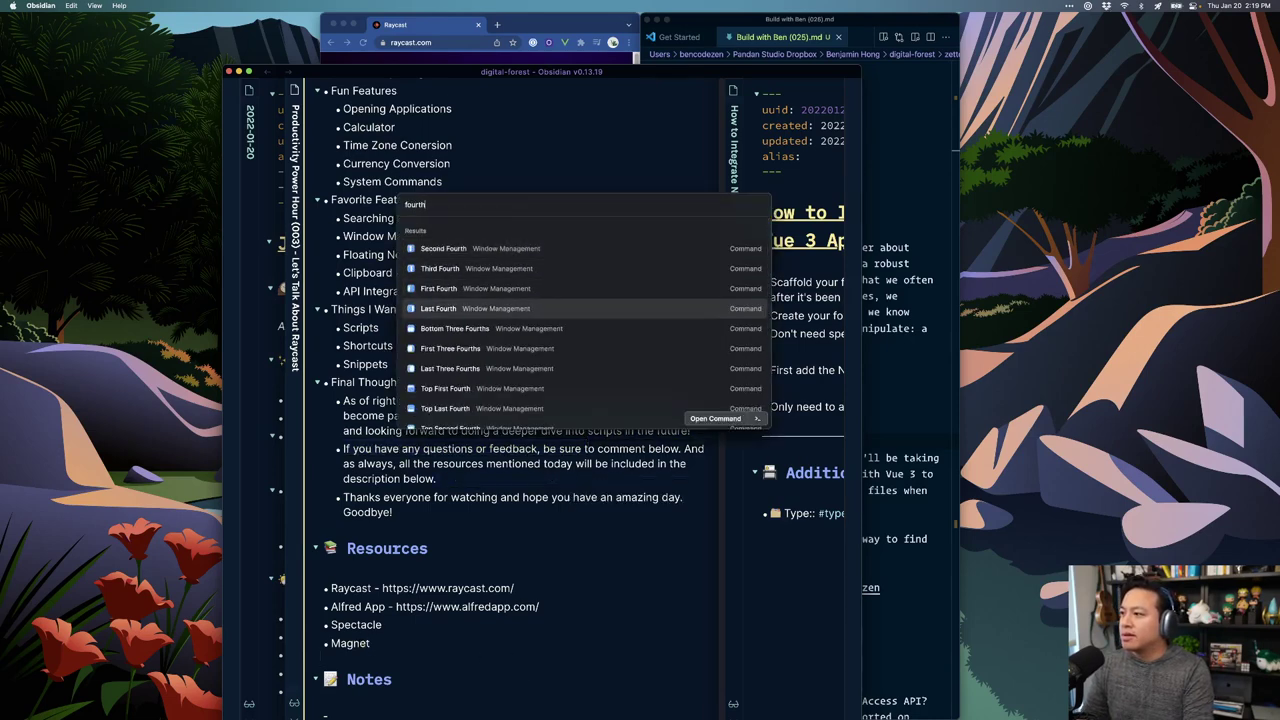
key(Return)
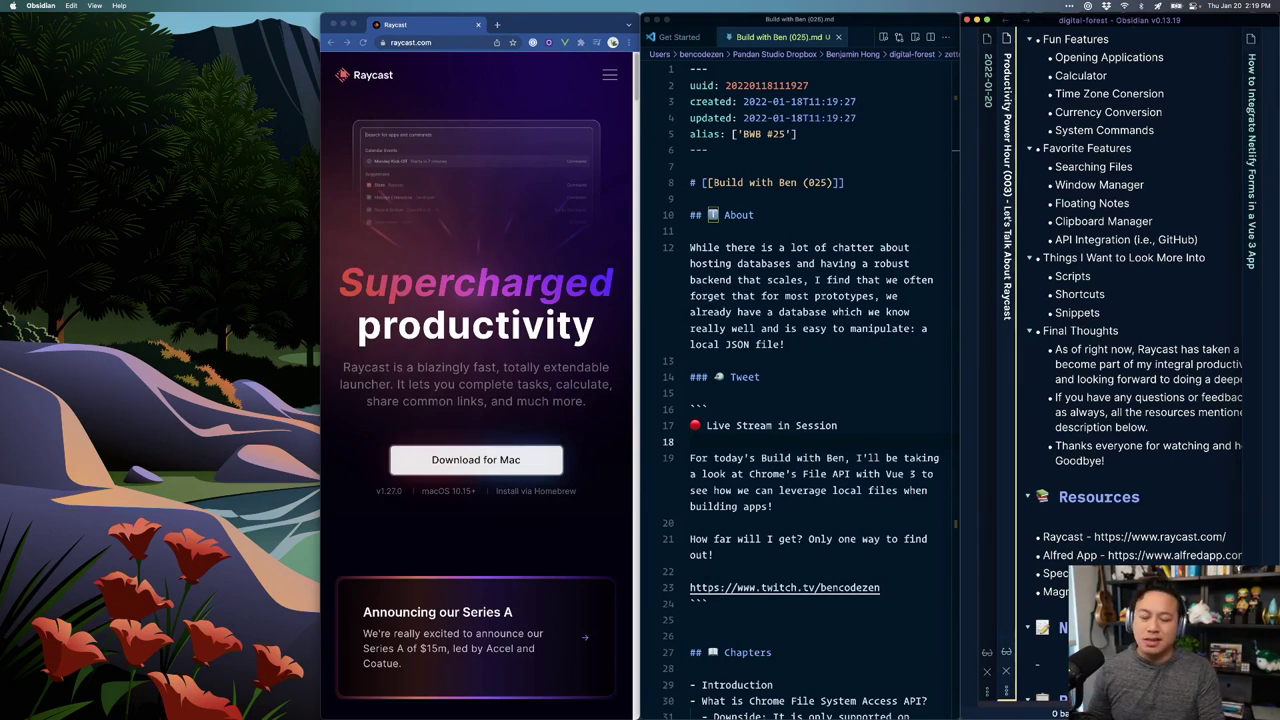
Step: Open the Raycast preferences, look through the Extensions, About and Advanced sections, and choose the larger text size under Appearance
key(alt+space)
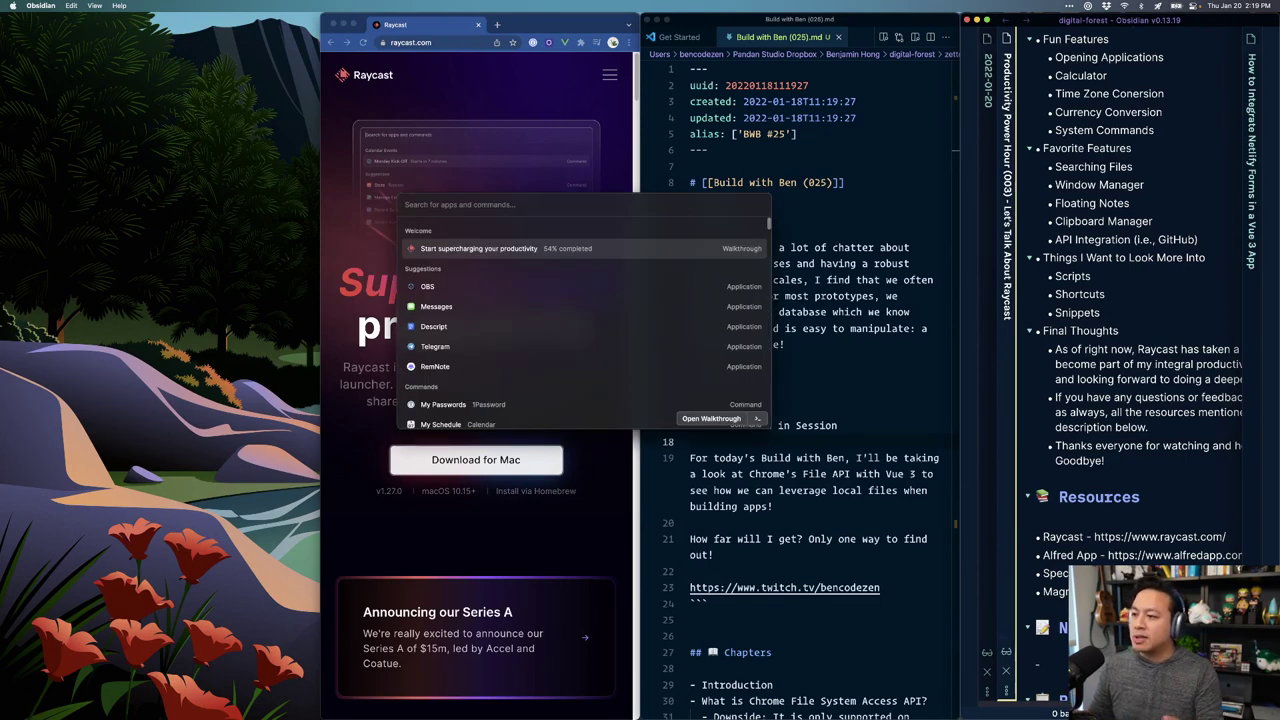
key(super+comma)
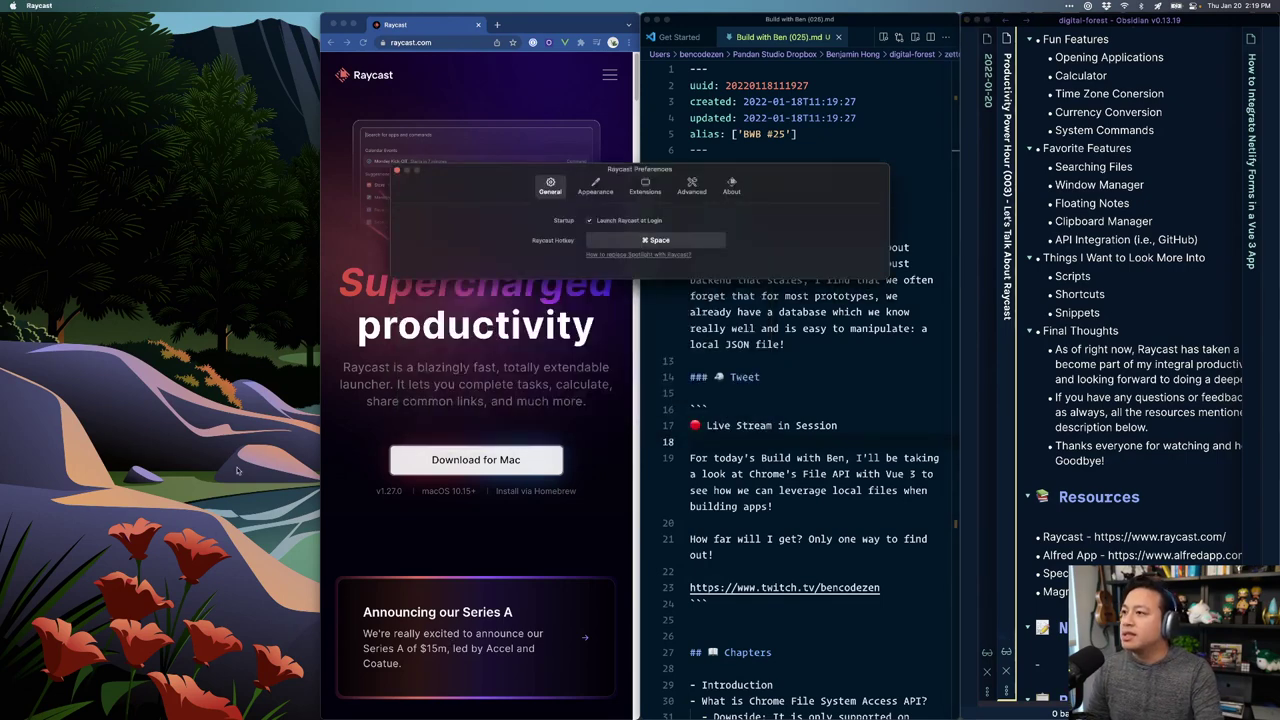
click(598, 190)
click(648, 187)
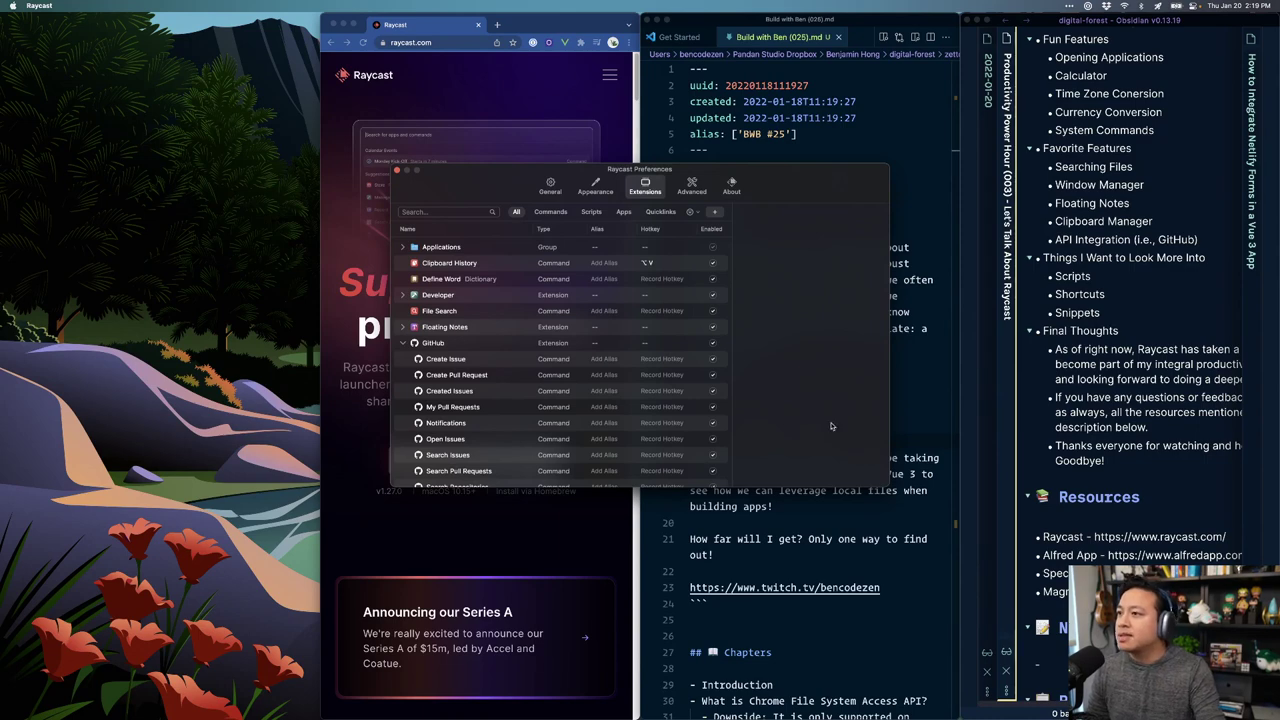
click(731, 186)
click(693, 187)
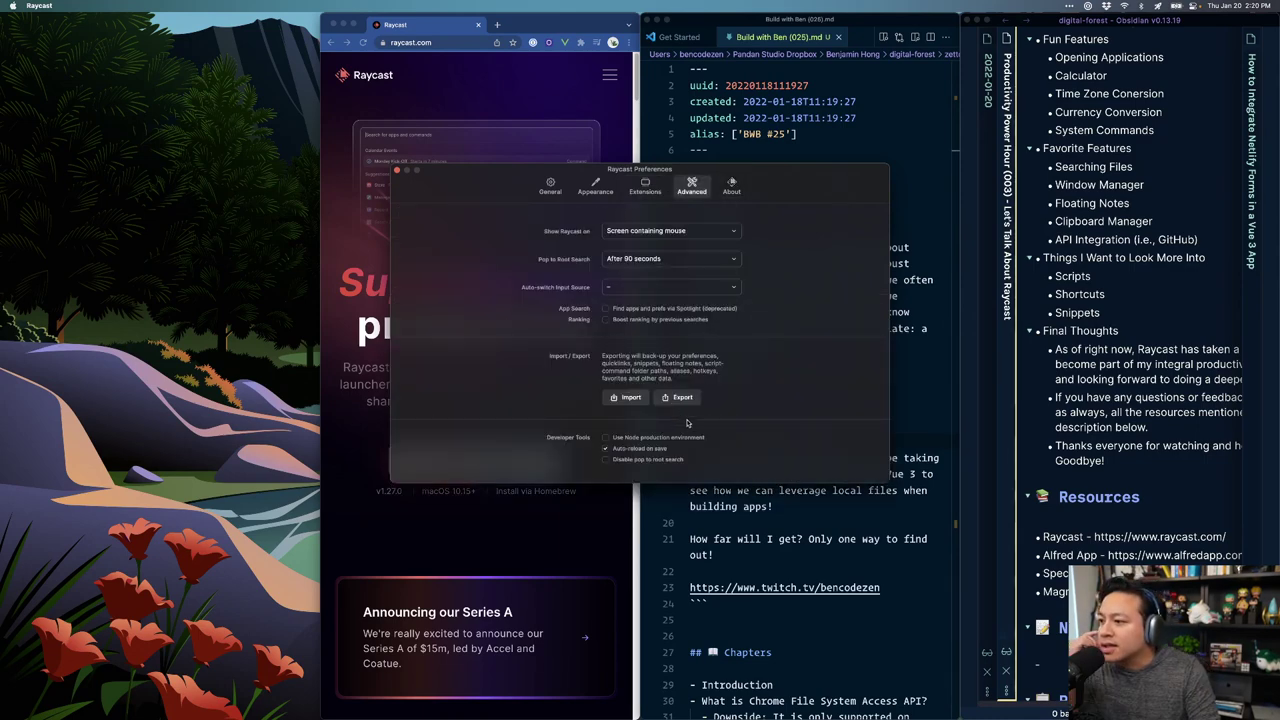
click(591, 190)
click(609, 229)
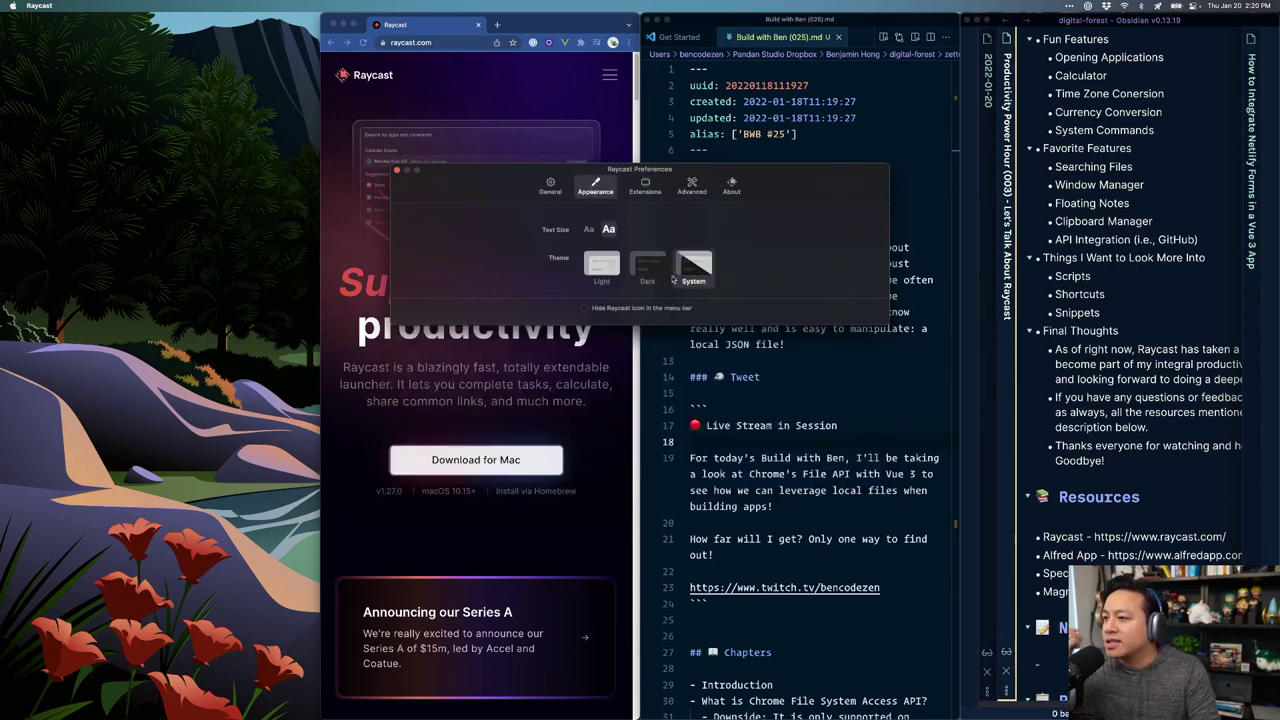
Step: Return to the Extensions preferences, collapse the GitHub group, and filter the list by "window" to find the Window Management commands
click(652, 196)
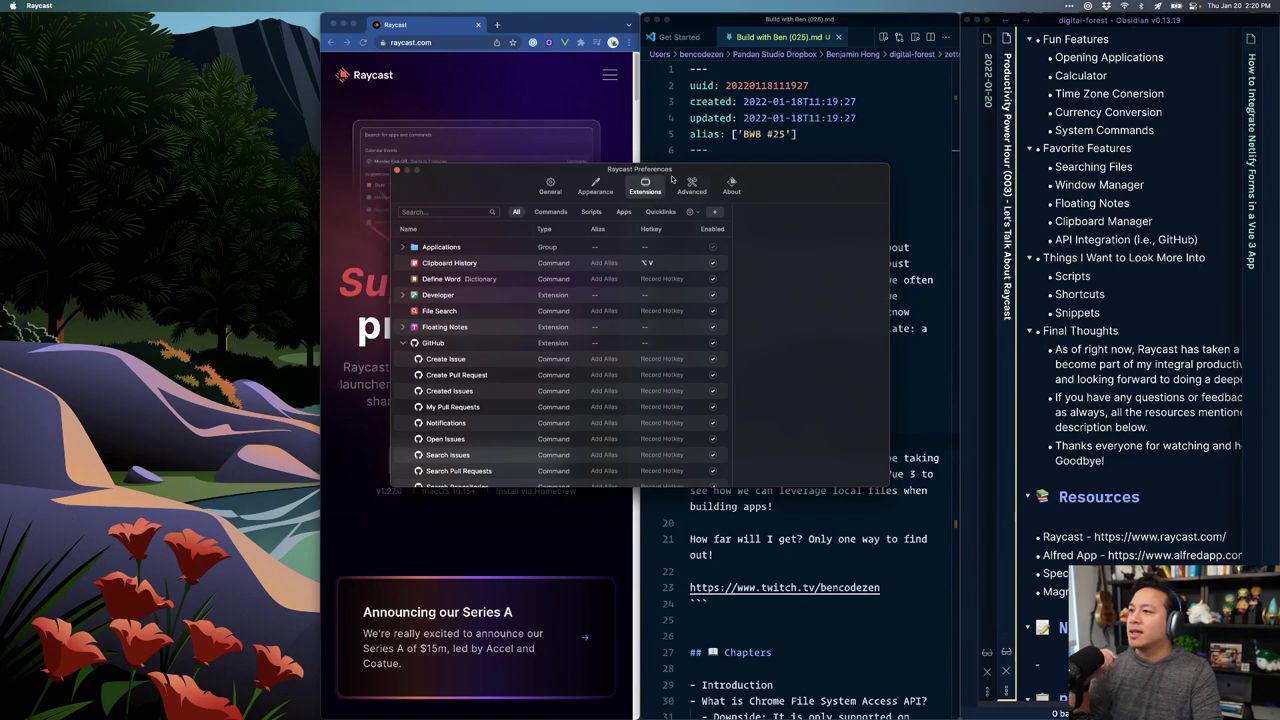
drag(668, 176, 670, 136)
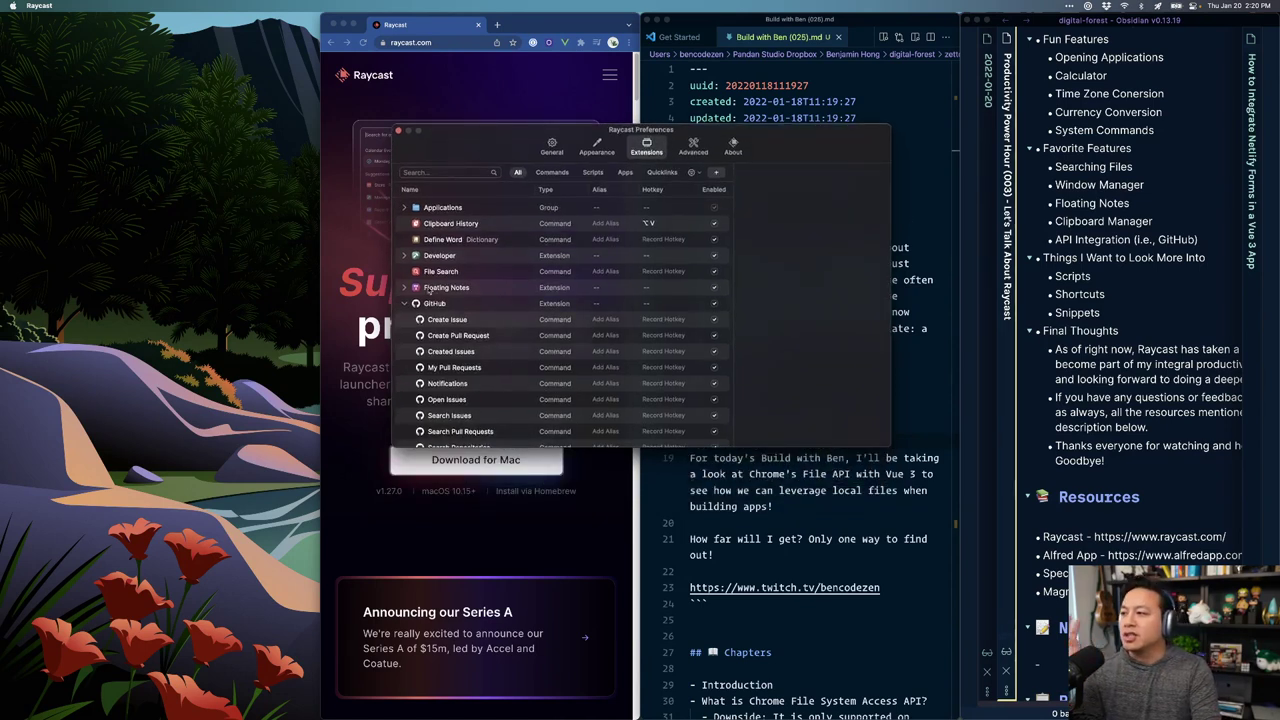
click(403, 304)
click(466, 174)
text(window)
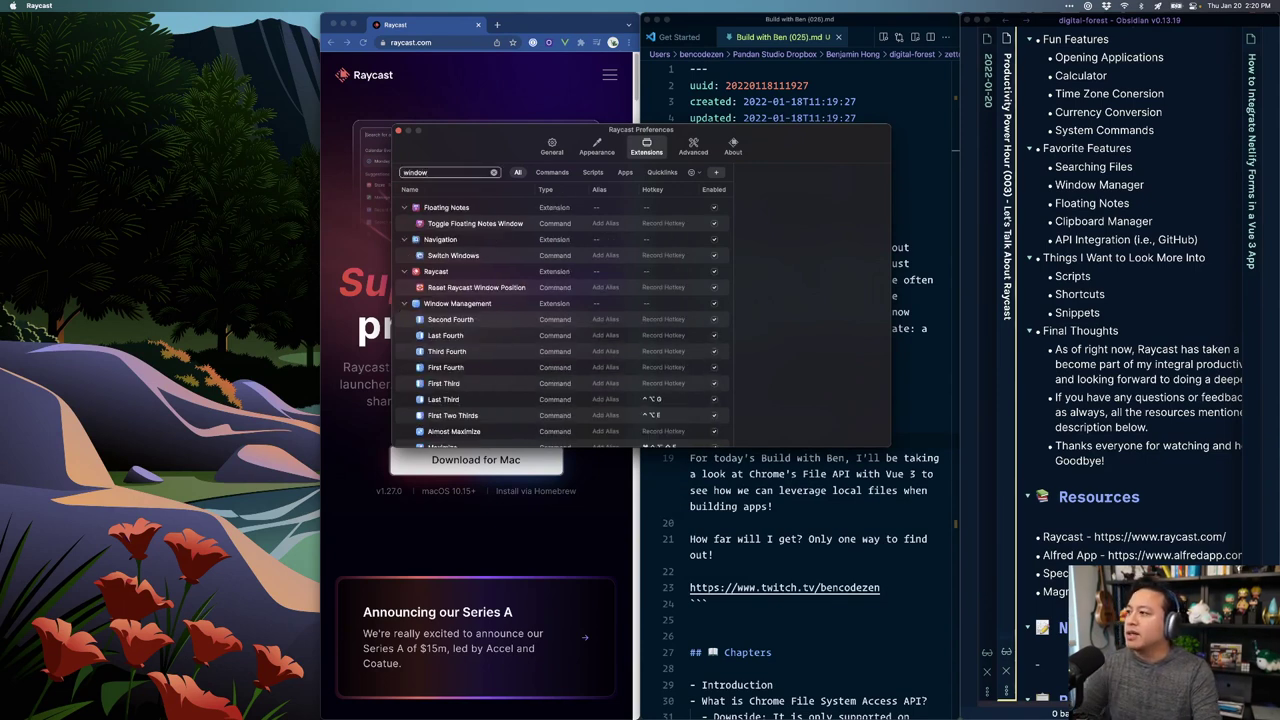
scroll(490, 308, down, 3)
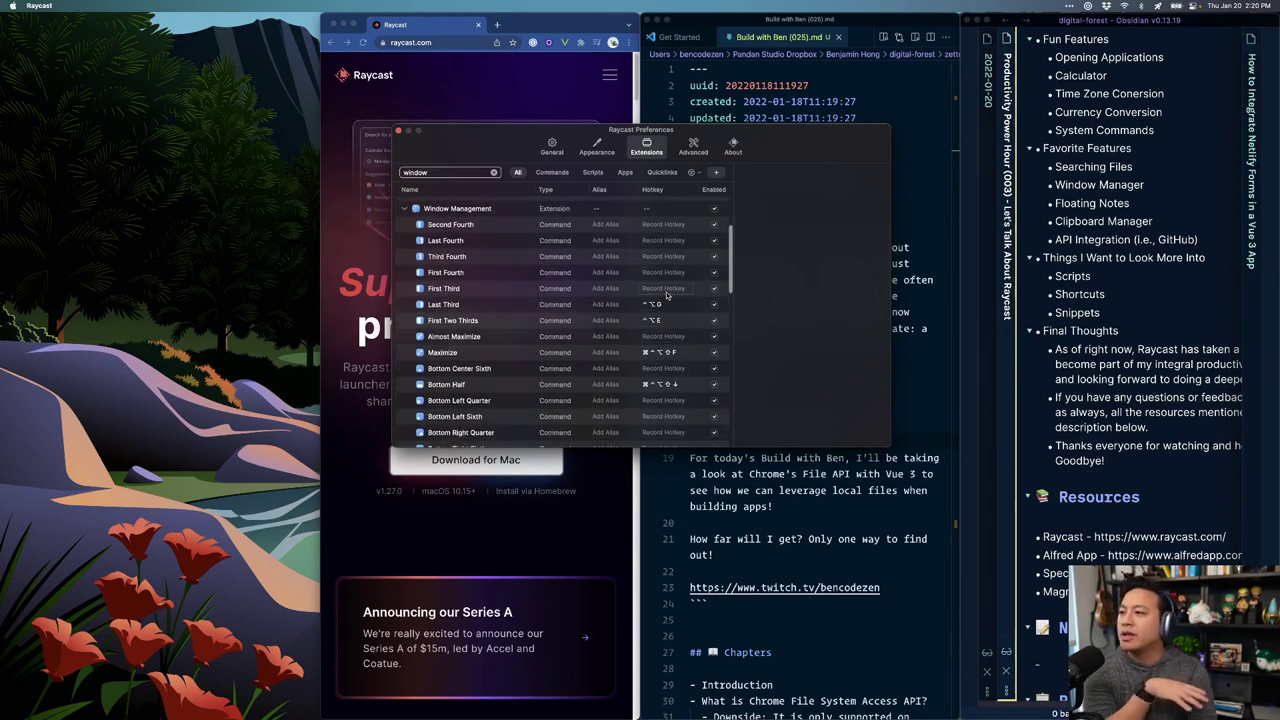
Step: Record Control+Option+F as the hotkey for the First Third window command, and clear it again
click(665, 289)
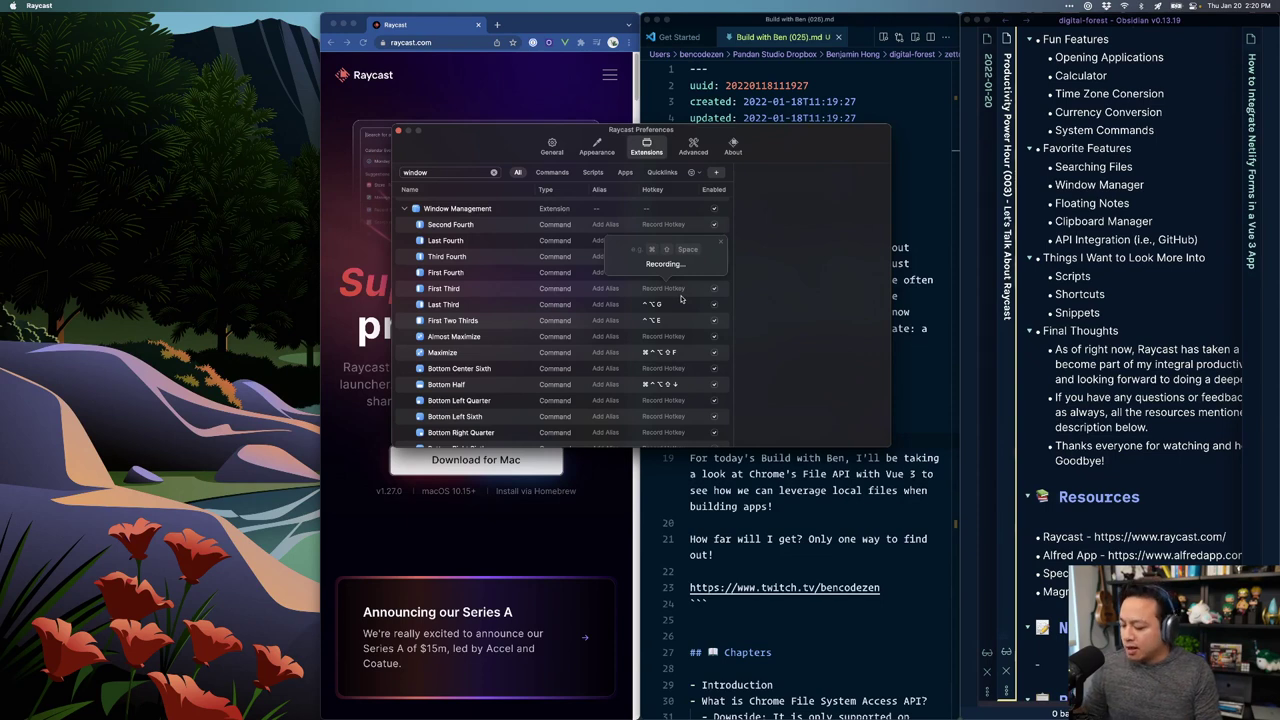
key(ctrl+alt+f)
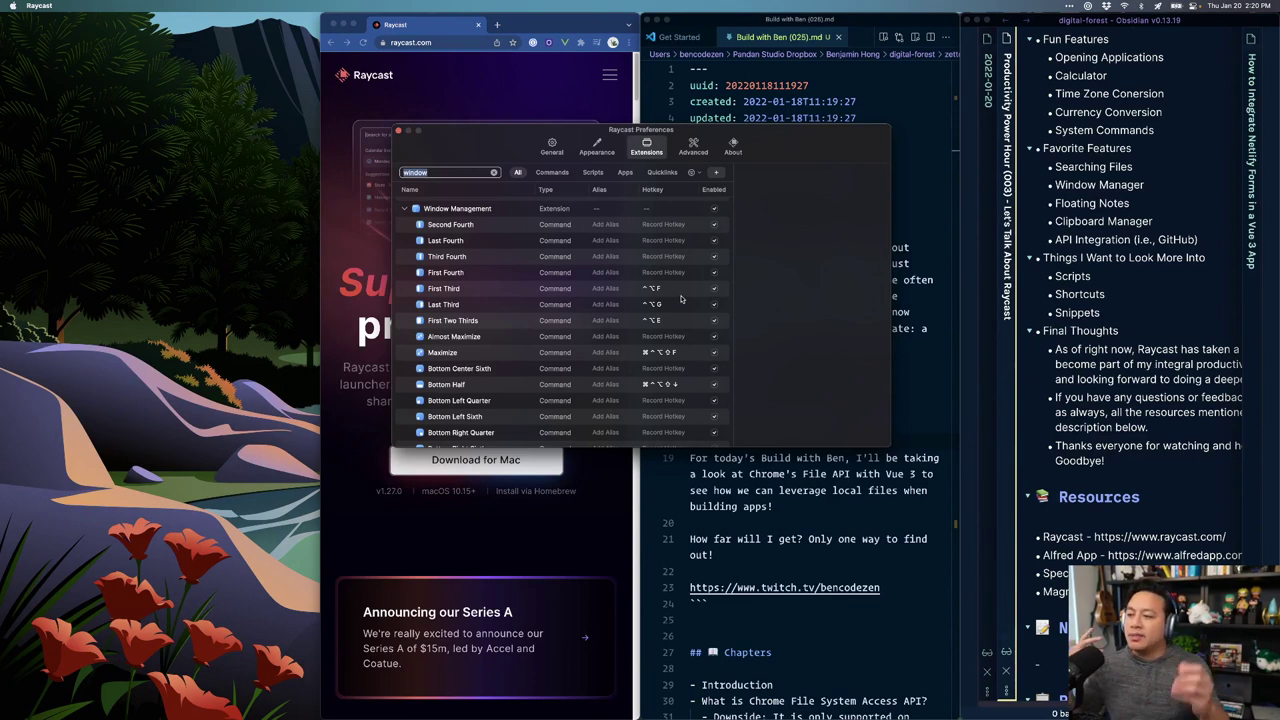
click(687, 291)
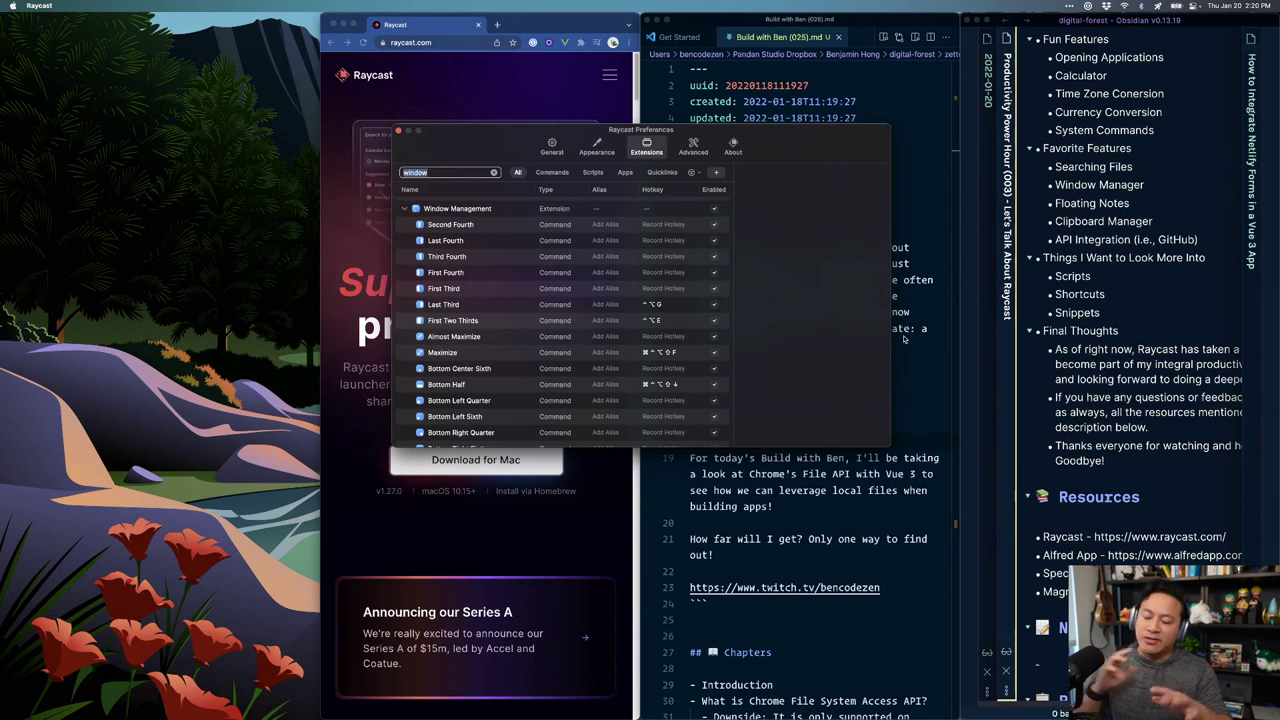
Step: Look over the Window Management command hotkeys, and check the Karabiner-Elements menu among the hidden menu bar items
scroll(549, 365, down, 2)
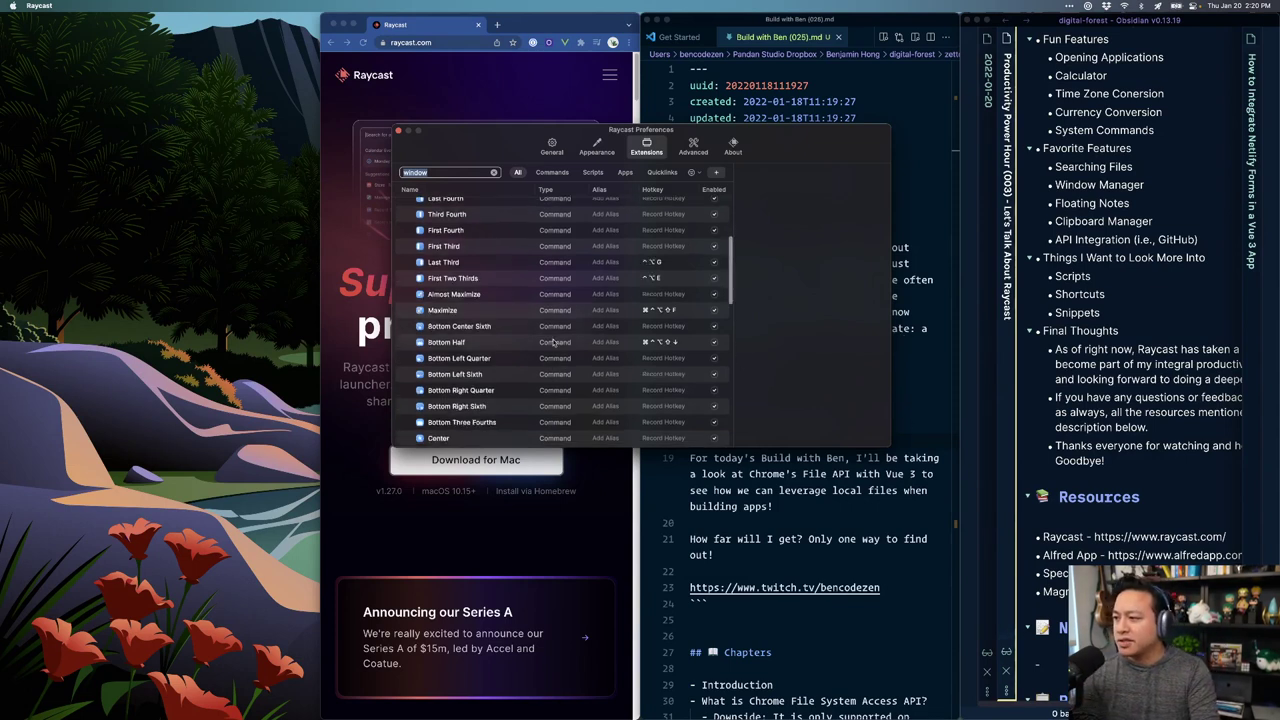
scroll(678, 345, down, 2)
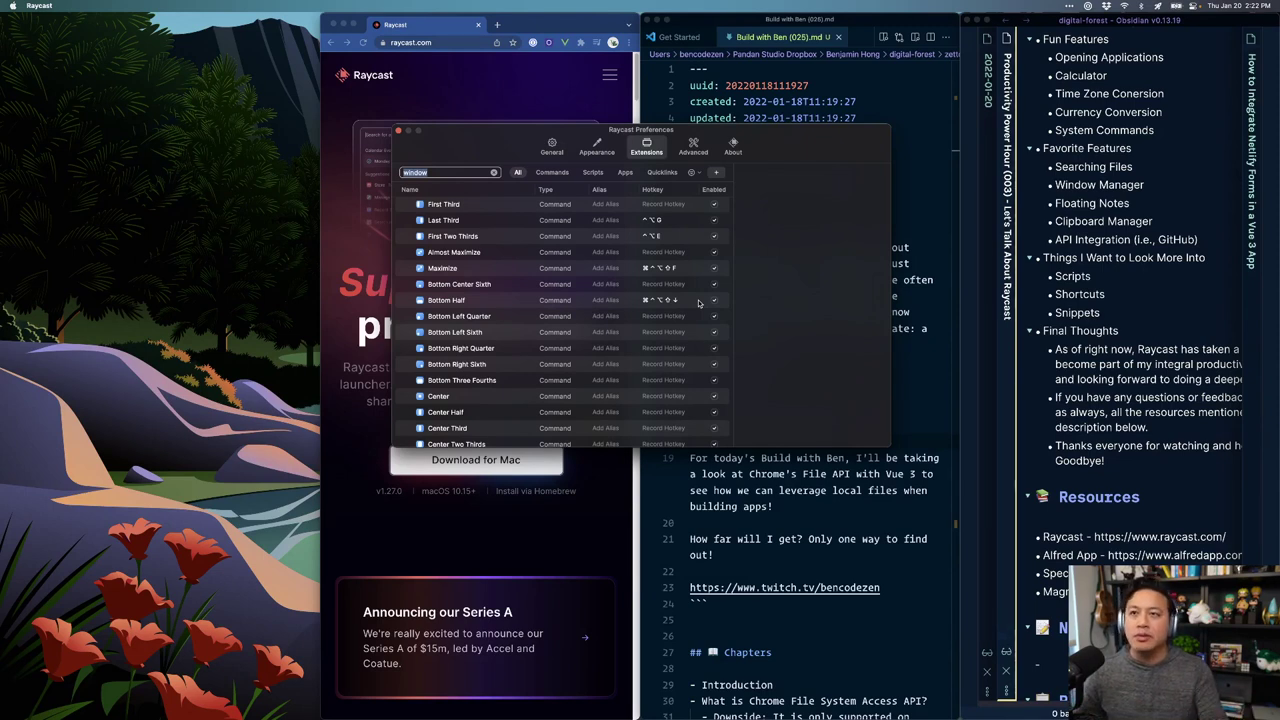
click(1069, 8)
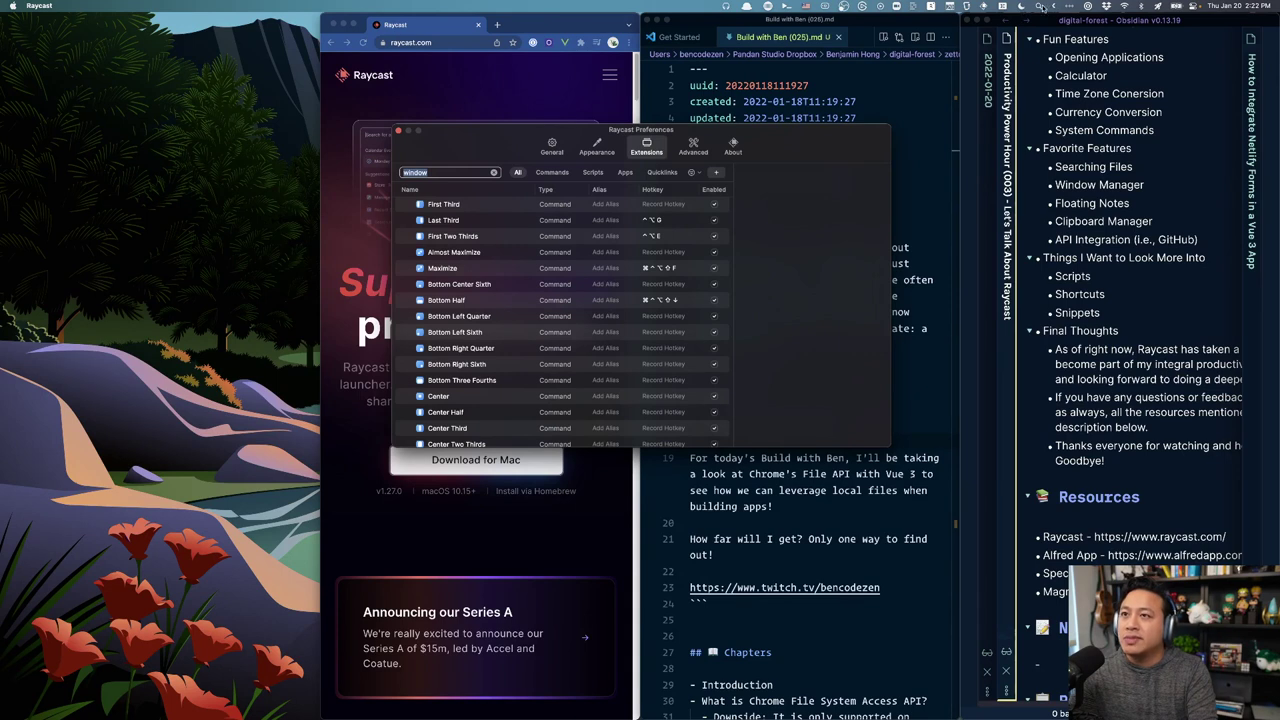
click(1070, 6)
click(1070, 6)
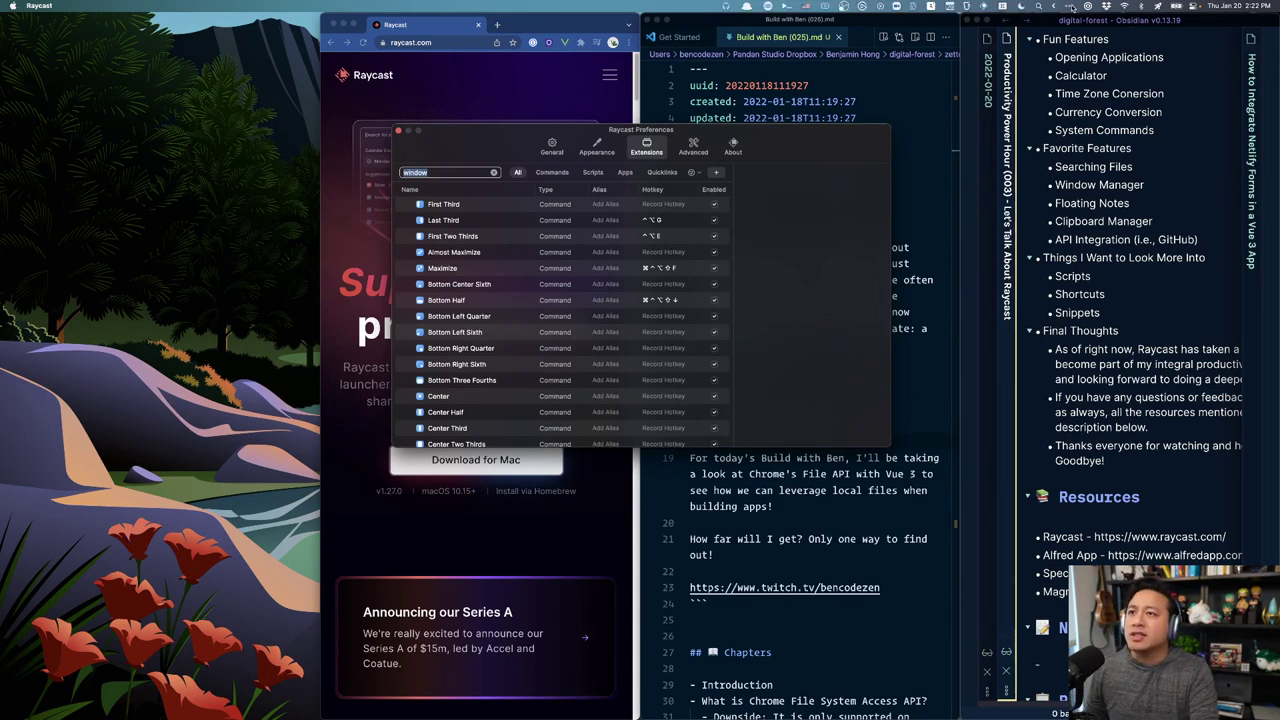
click(966, 7)
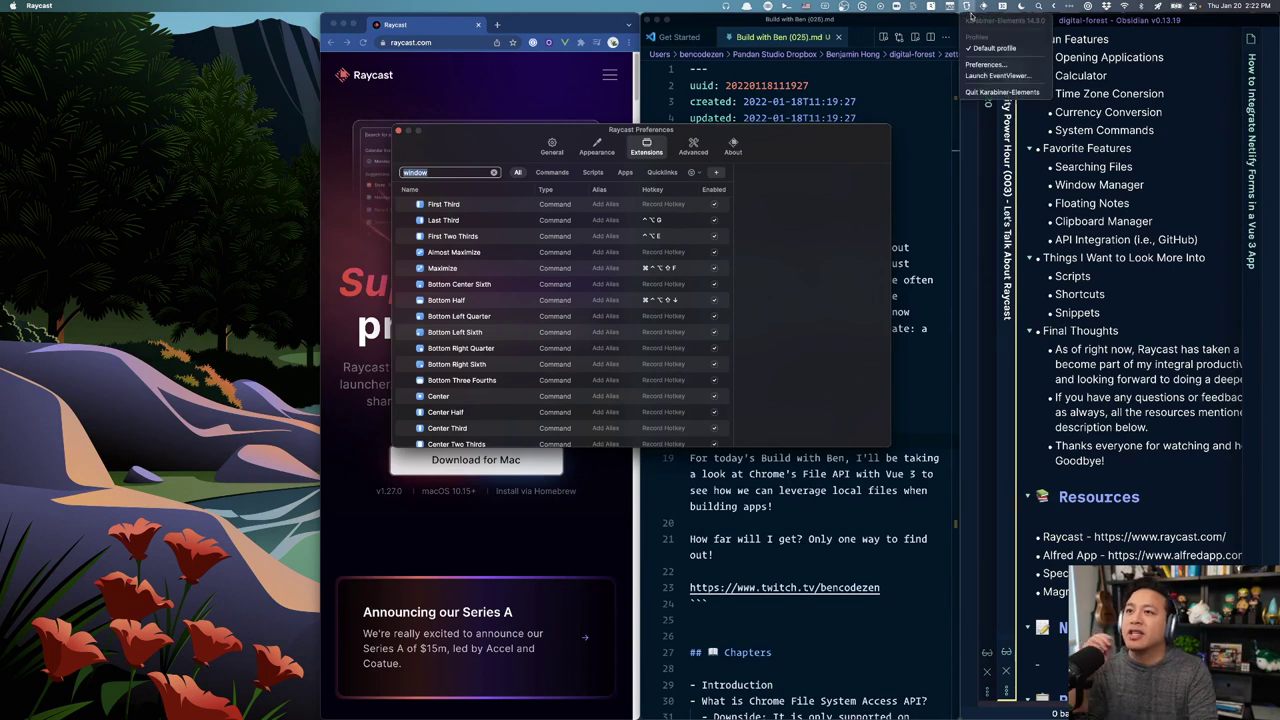
click(1040, 294)
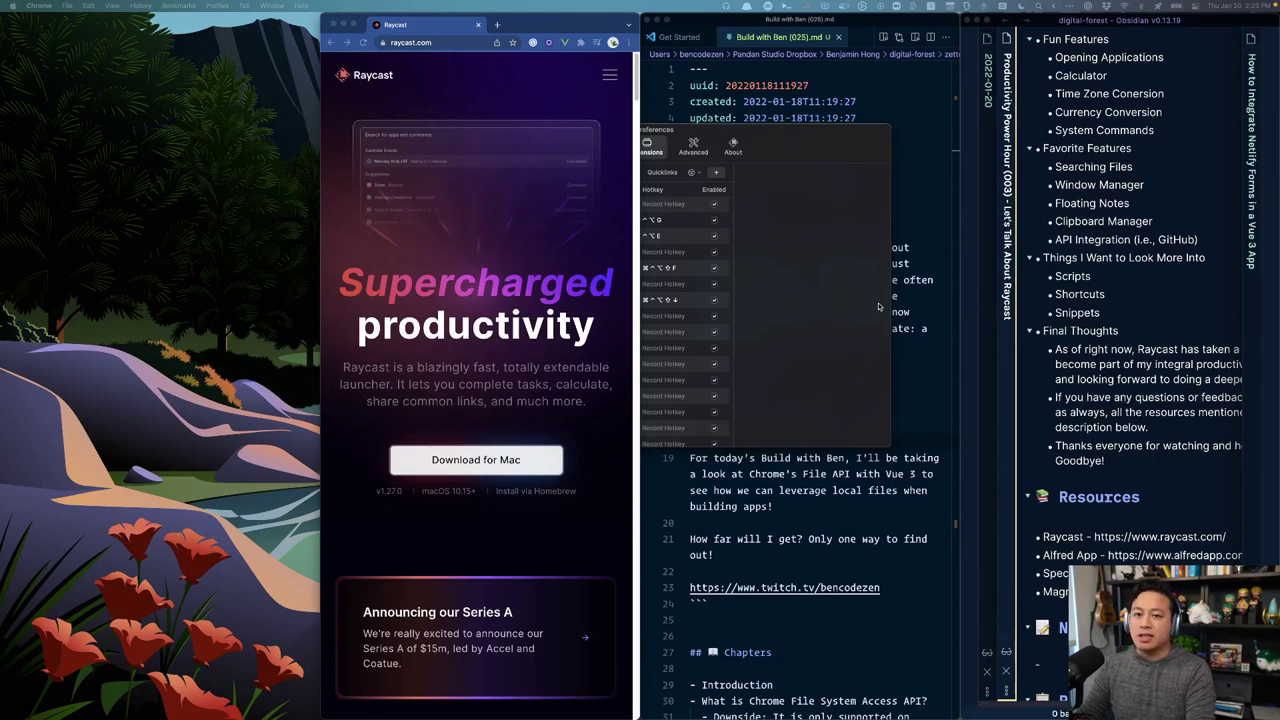
Step: In a new tab of a maximized Chrome window, search for "karabiner elements" and open the Karabiner-Elements website
key(cmd+t)
key(ctrl+alt+Return)
text(karabiner element)
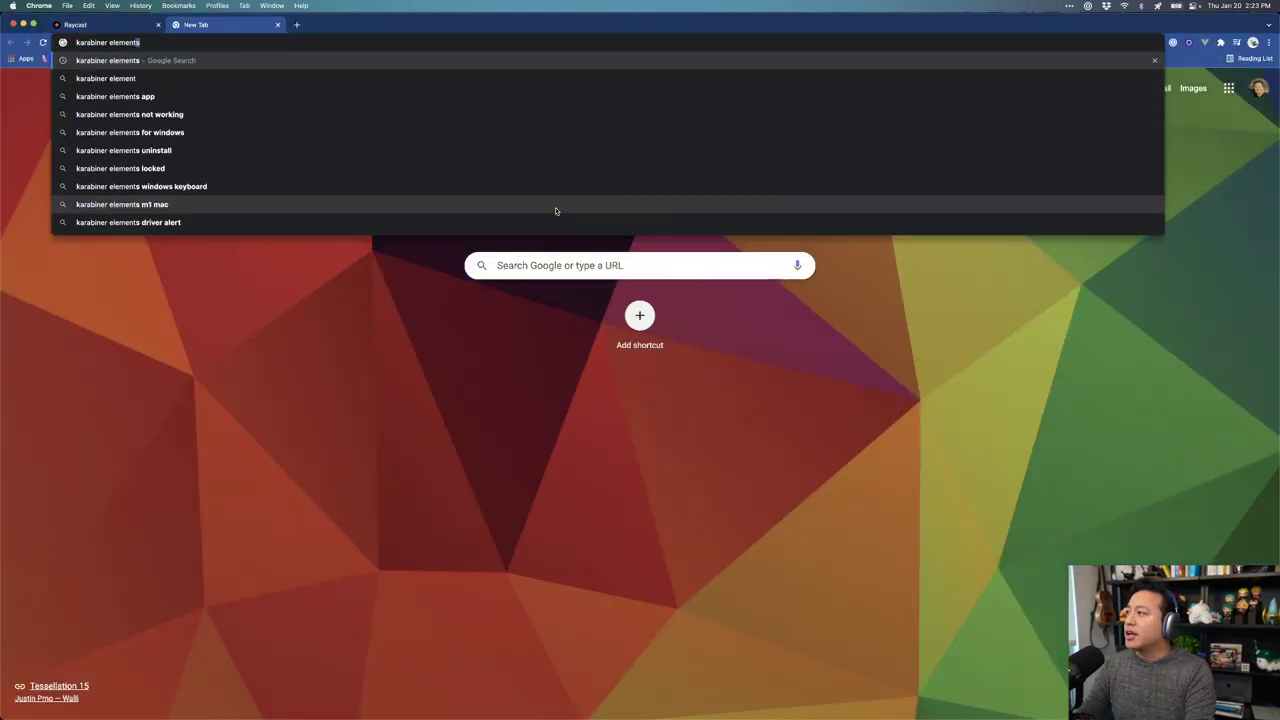
key(Return)
click(213, 196)
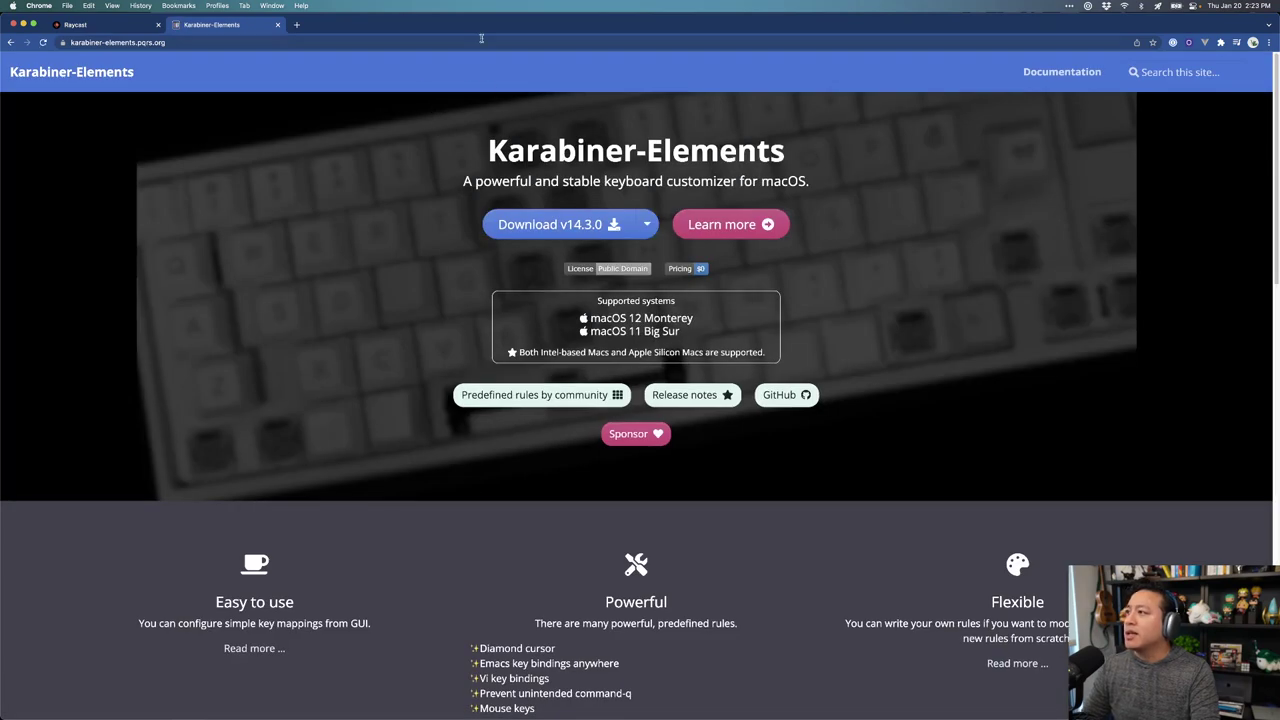
Step: Select the Karabiner-Elements site address, then switch to the Obsidian notes and back to Chrome
click(479, 42)
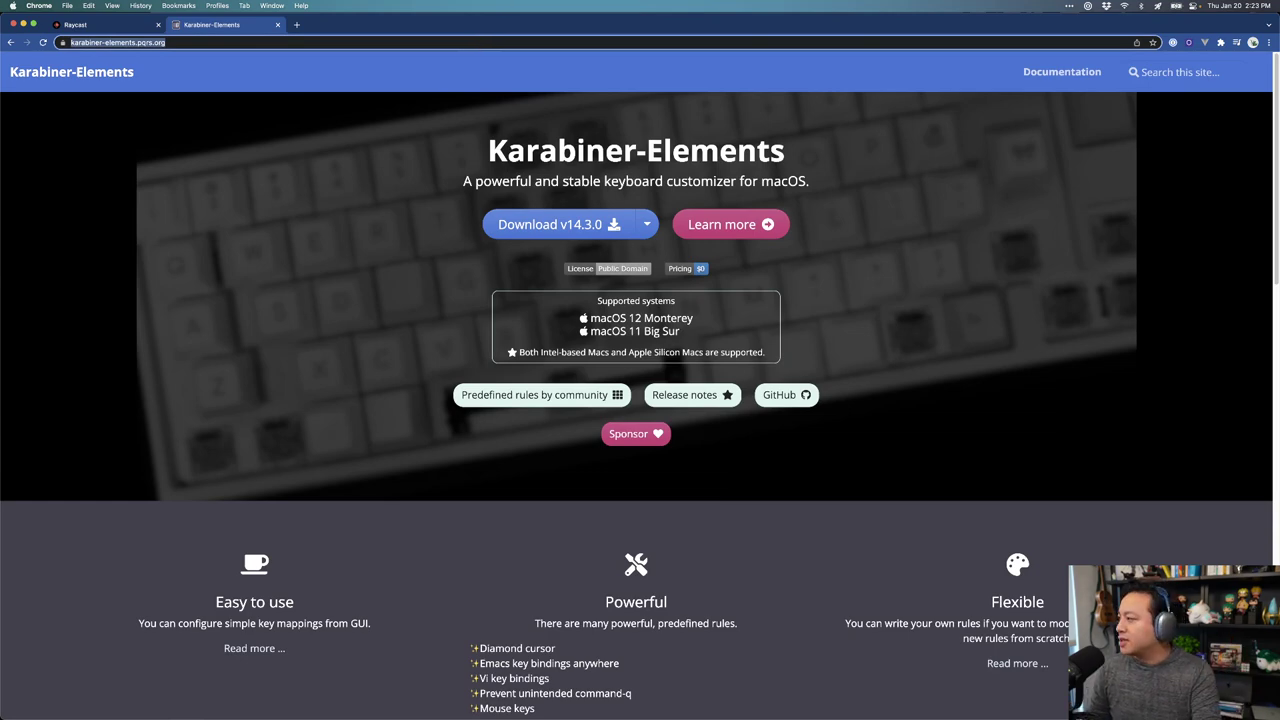
key(alt+space)
key(super+Tab)
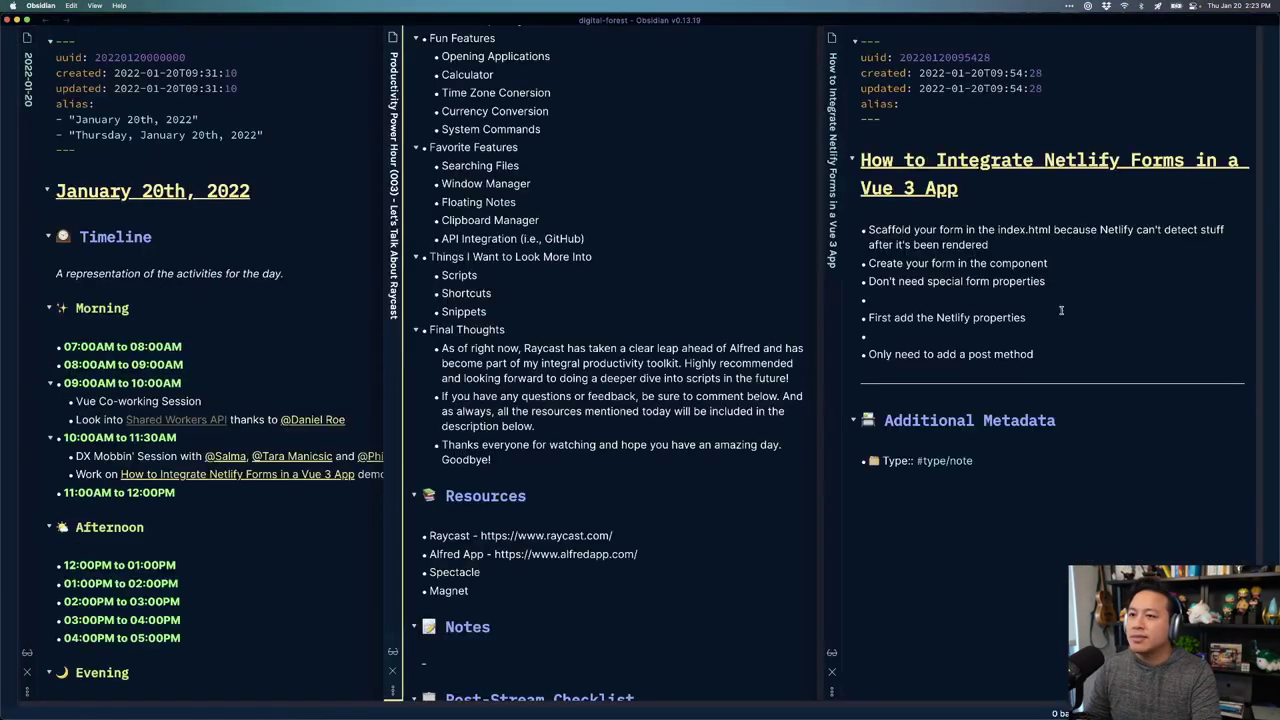
key(super+Tab)
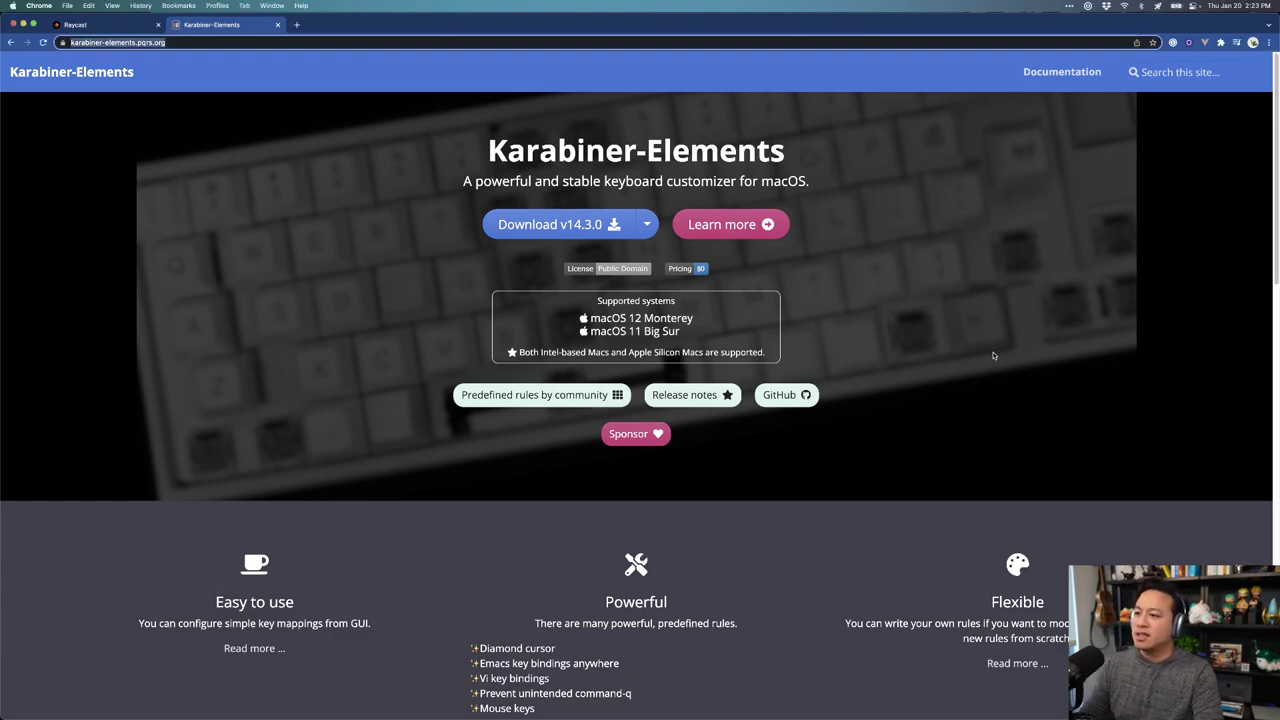
Step: Search the web for "dendron" in a new tab and open the Dendron website
key(super+t)
text(dendron)
key(Return)
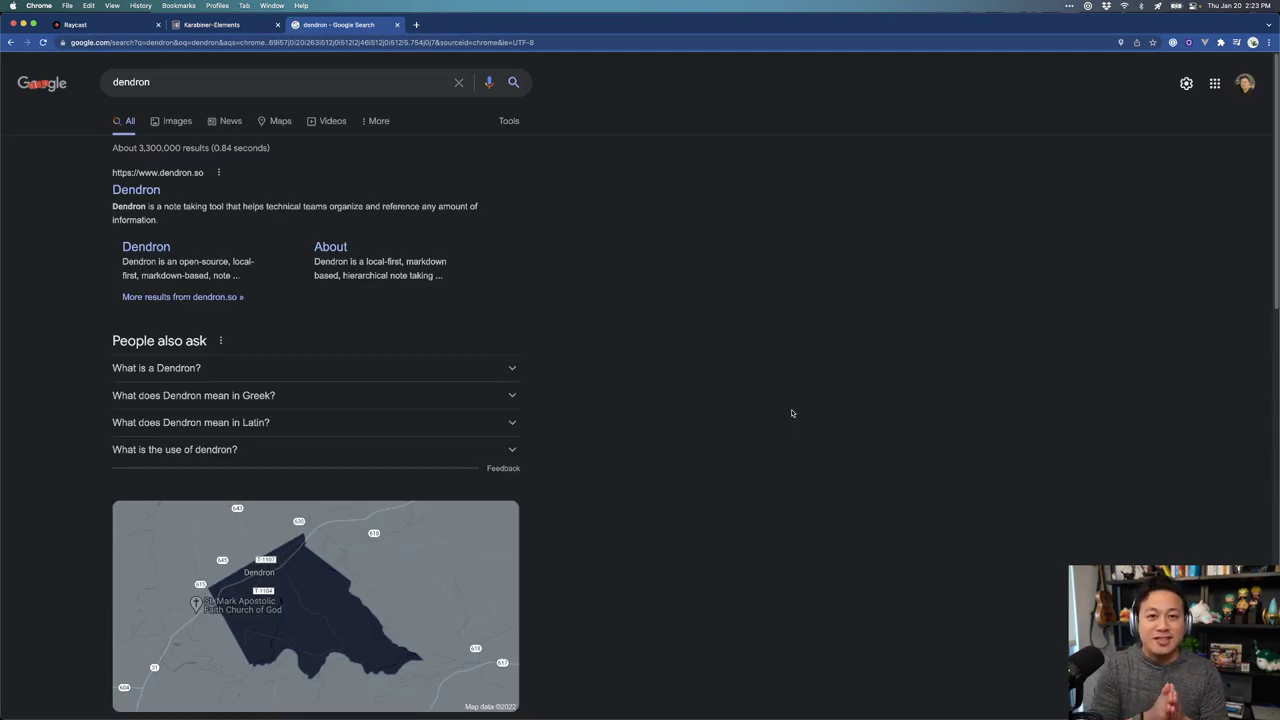
click(142, 193)
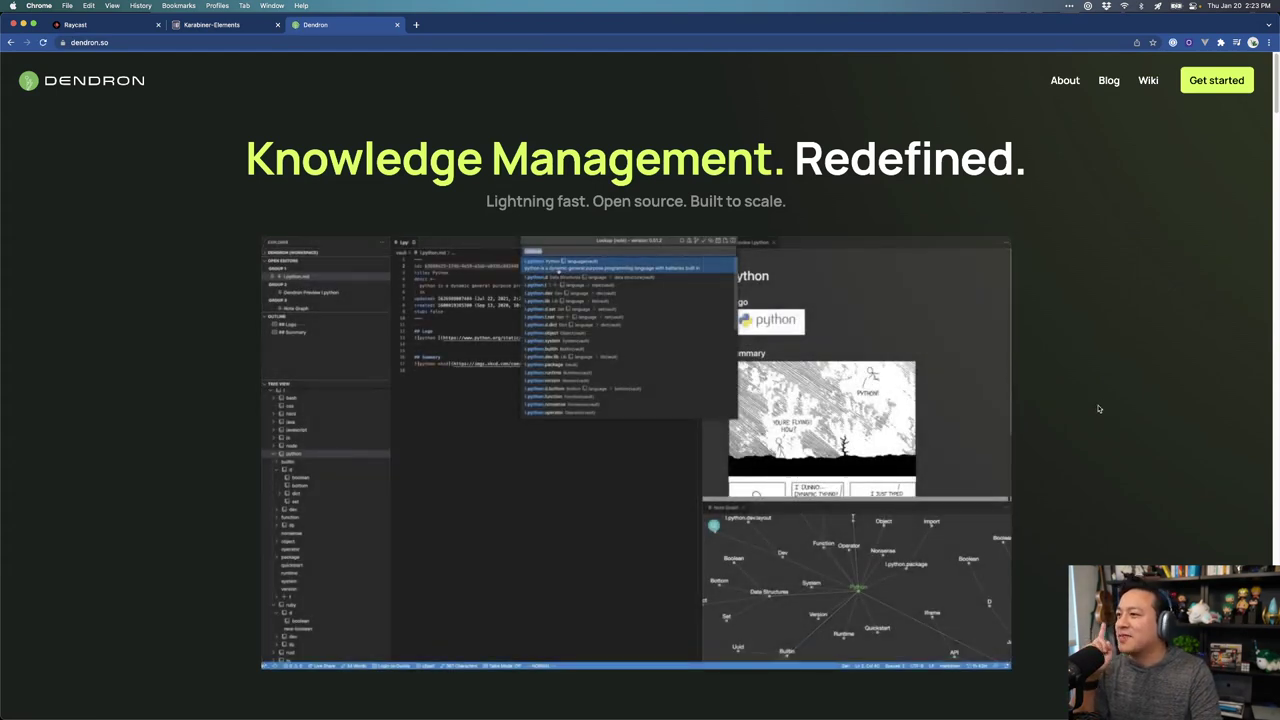
Step: Read through the Dendron home page, covering its note structures, schemas, lookup, daily journal, publishing and developer testimonials down to the footer
scroll(1078, 409, down, 6)
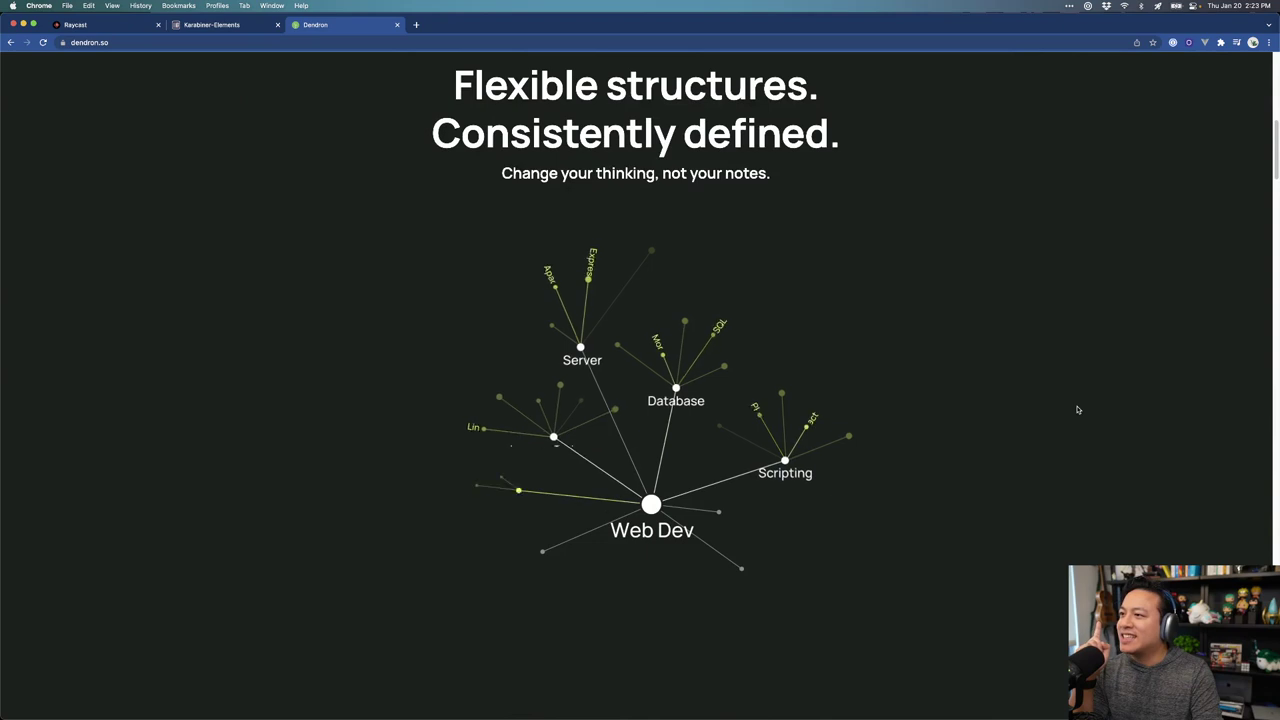
scroll(1077, 409, down, 2)
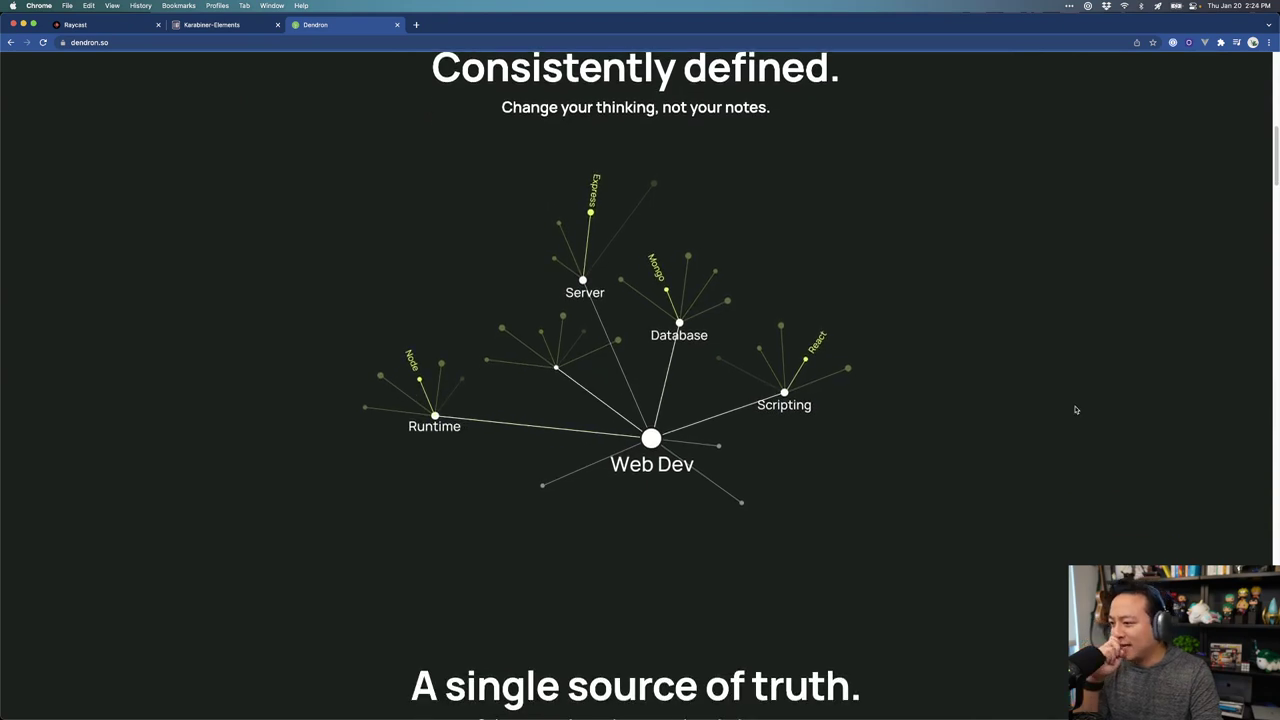
scroll(1077, 409, down, 8)
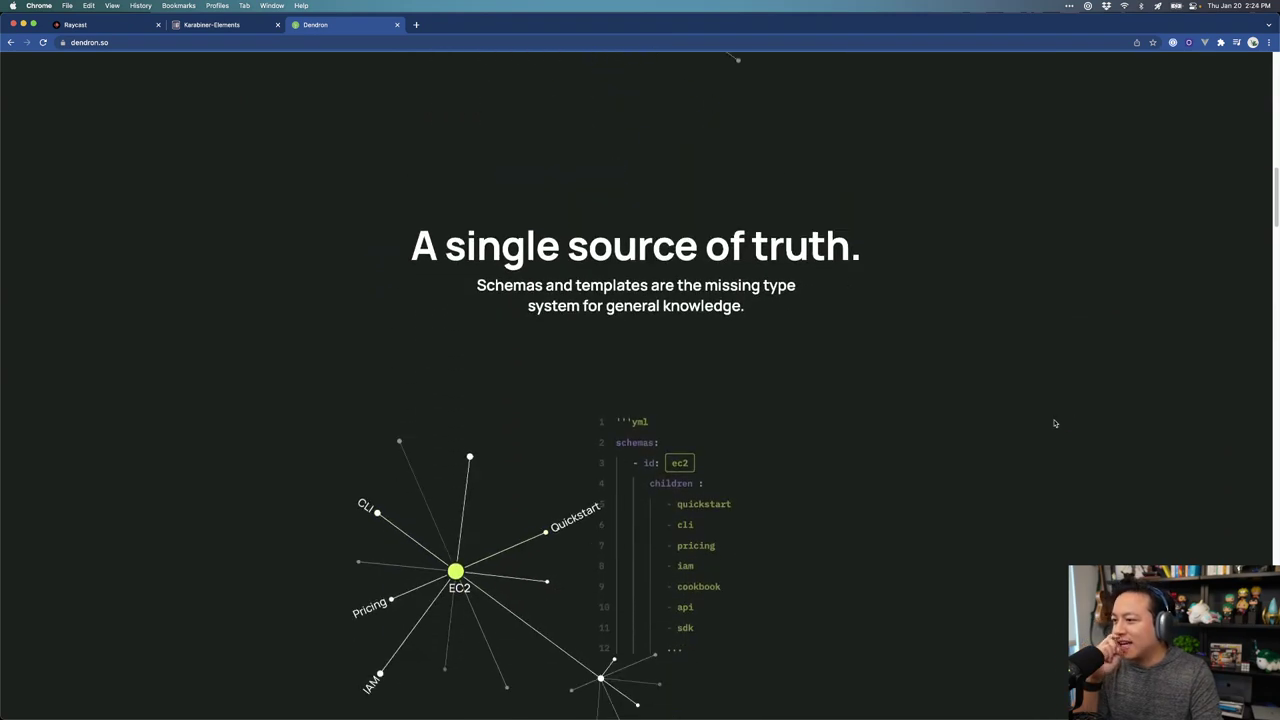
scroll(1054, 423, down, 1)
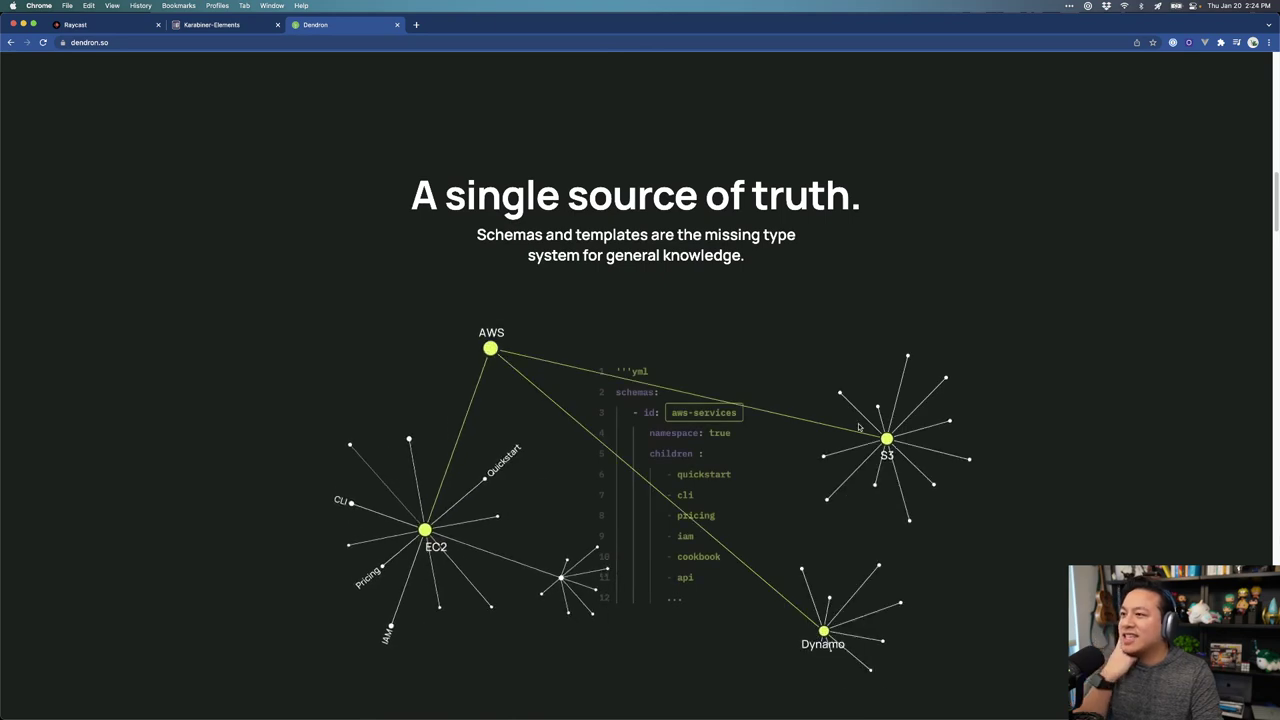
scroll(855, 430, down, 2)
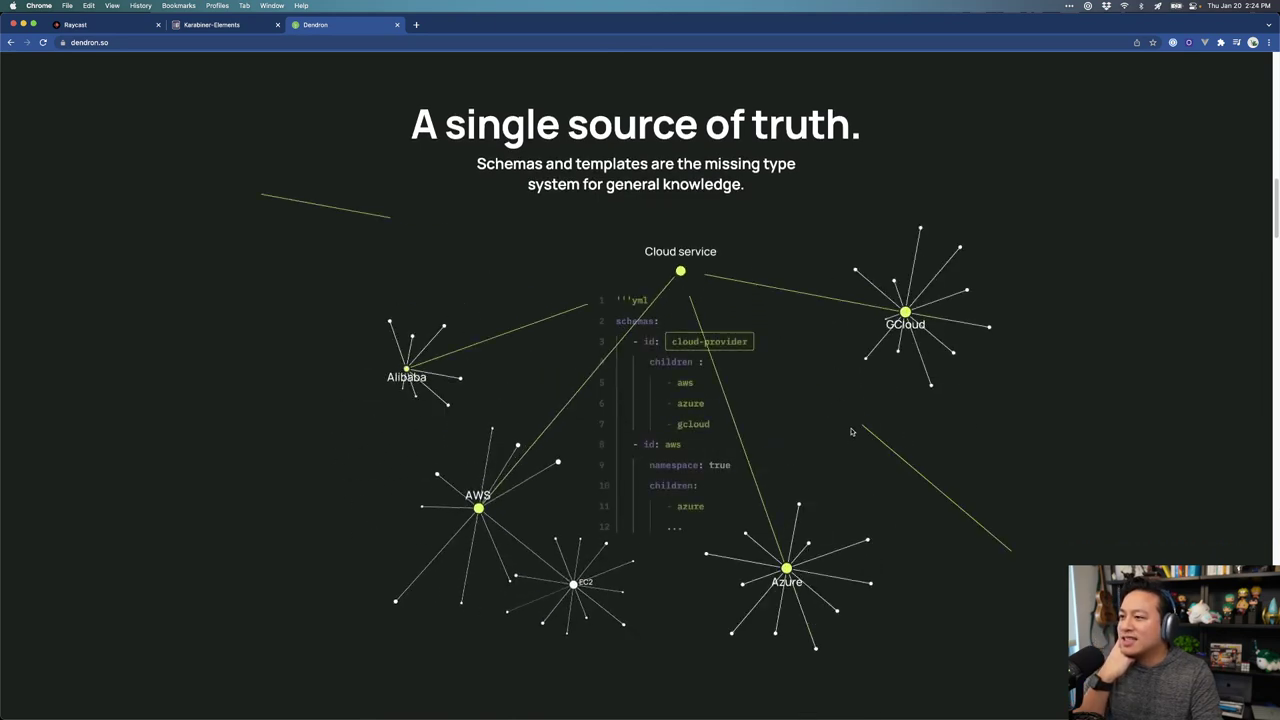
scroll(820, 437, down, 7)
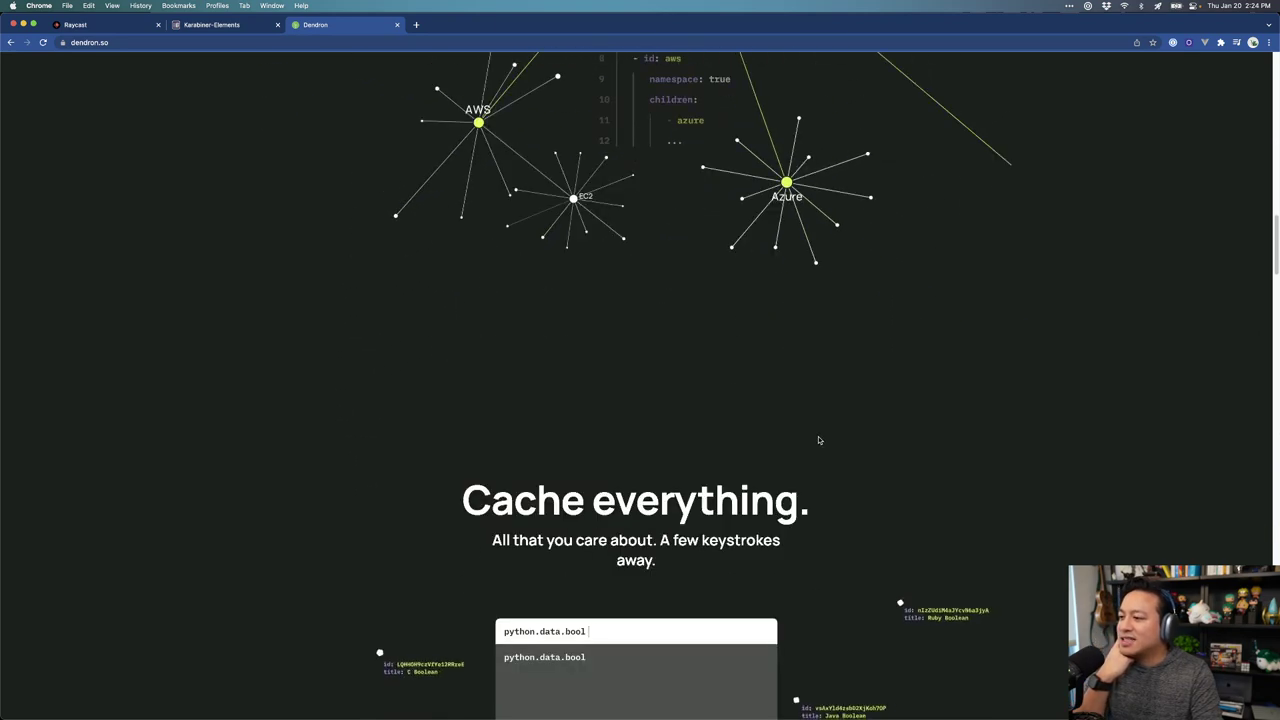
scroll(818, 438, down, 6)
scroll(882, 434, down, 5)
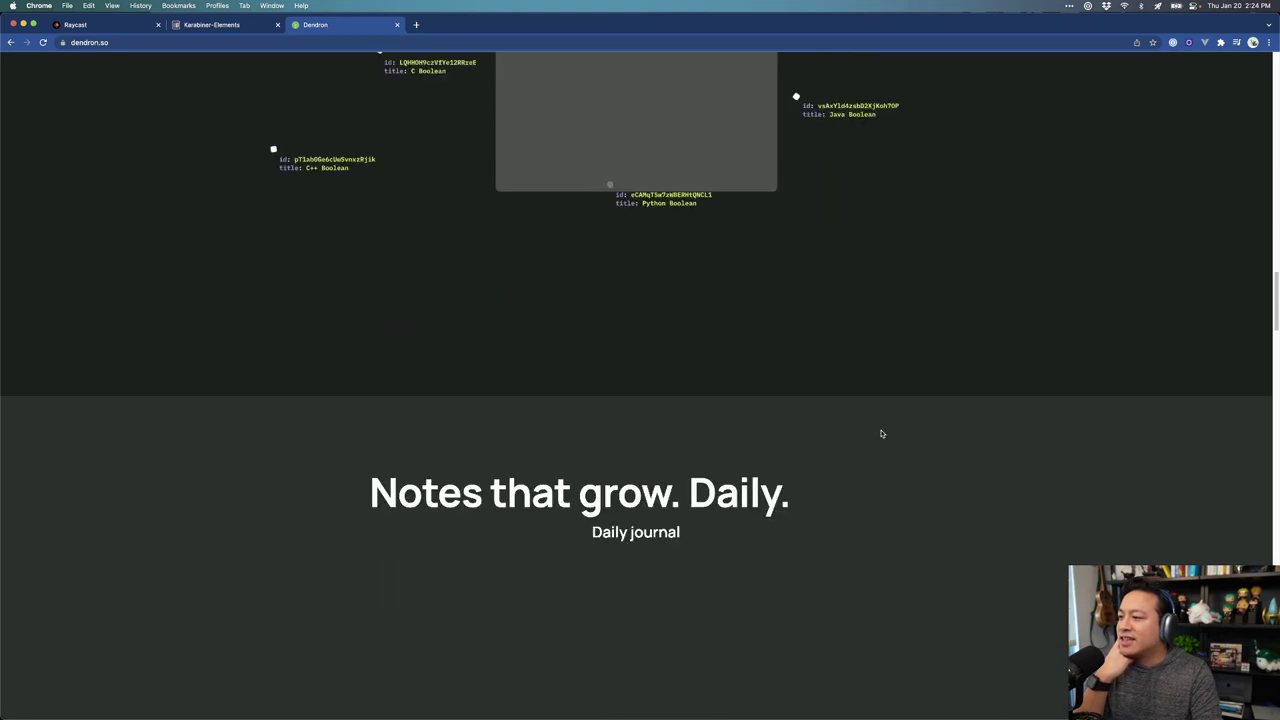
scroll(882, 434, down, 3)
scroll(880, 434, down, 2)
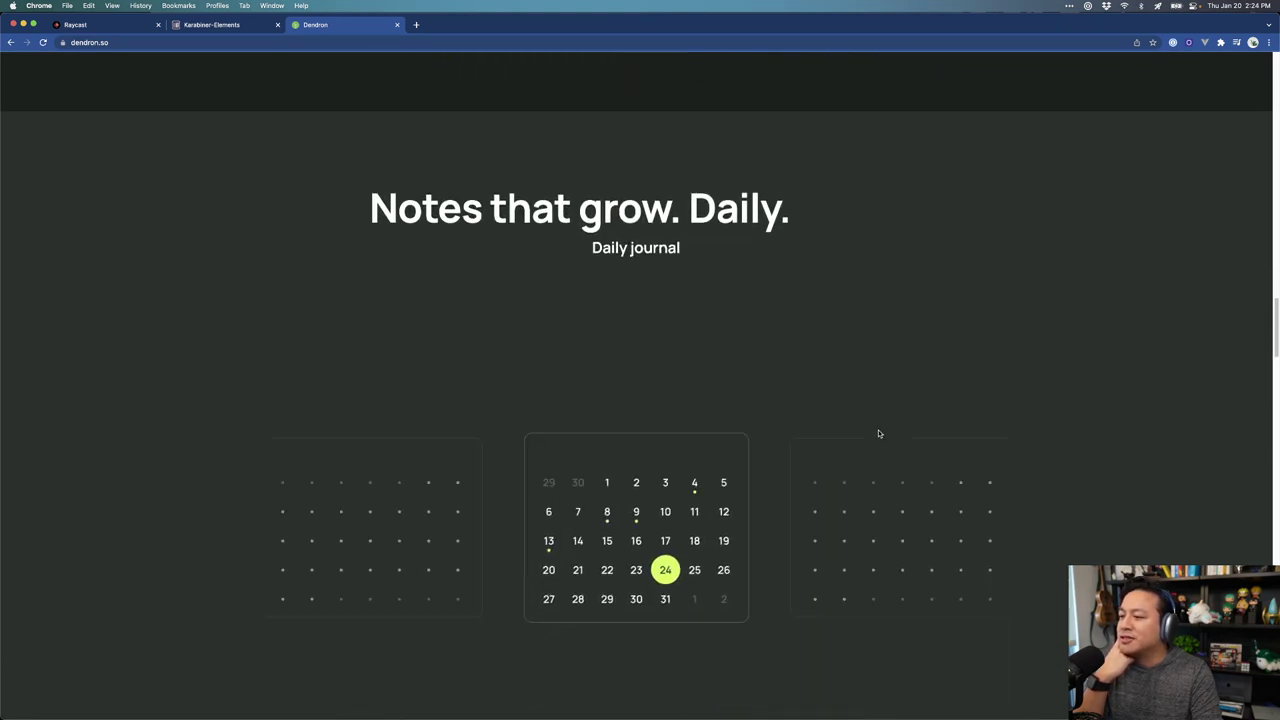
scroll(878, 434, down, 2)
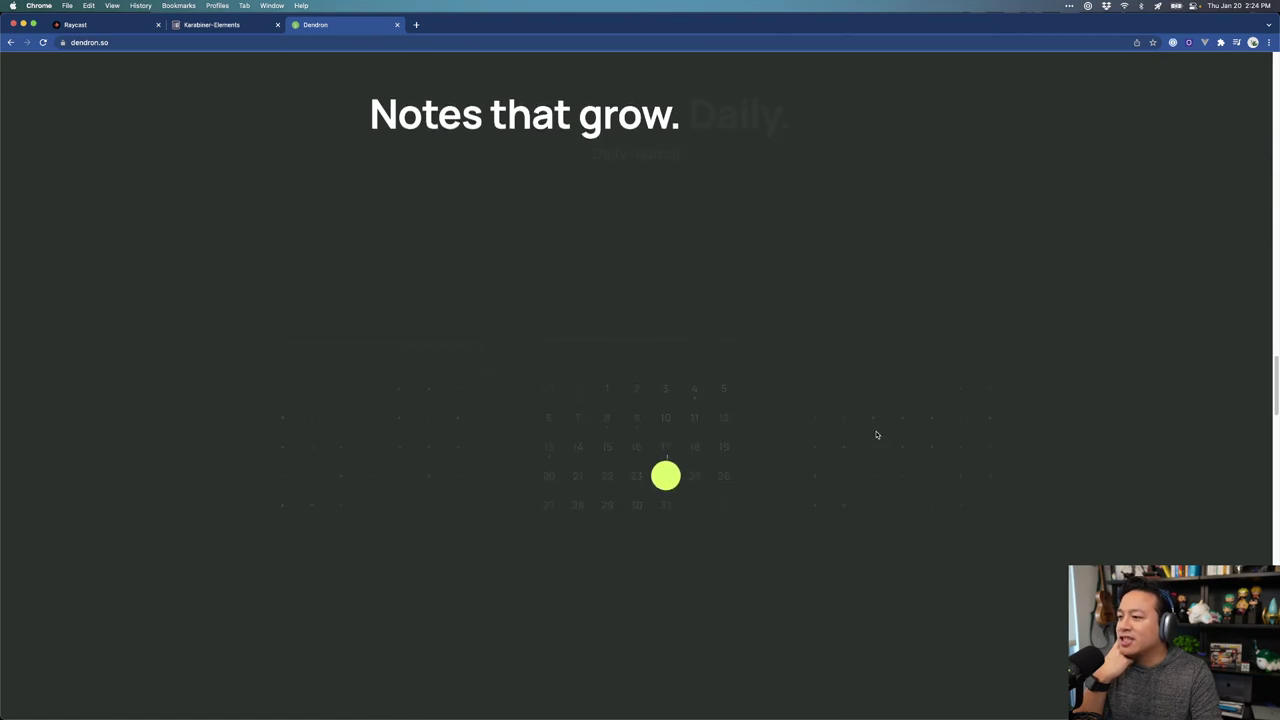
scroll(876, 434, down, 3)
scroll(878, 432, down, 3)
scroll(878, 430, down, 10)
scroll(875, 422, up, 10)
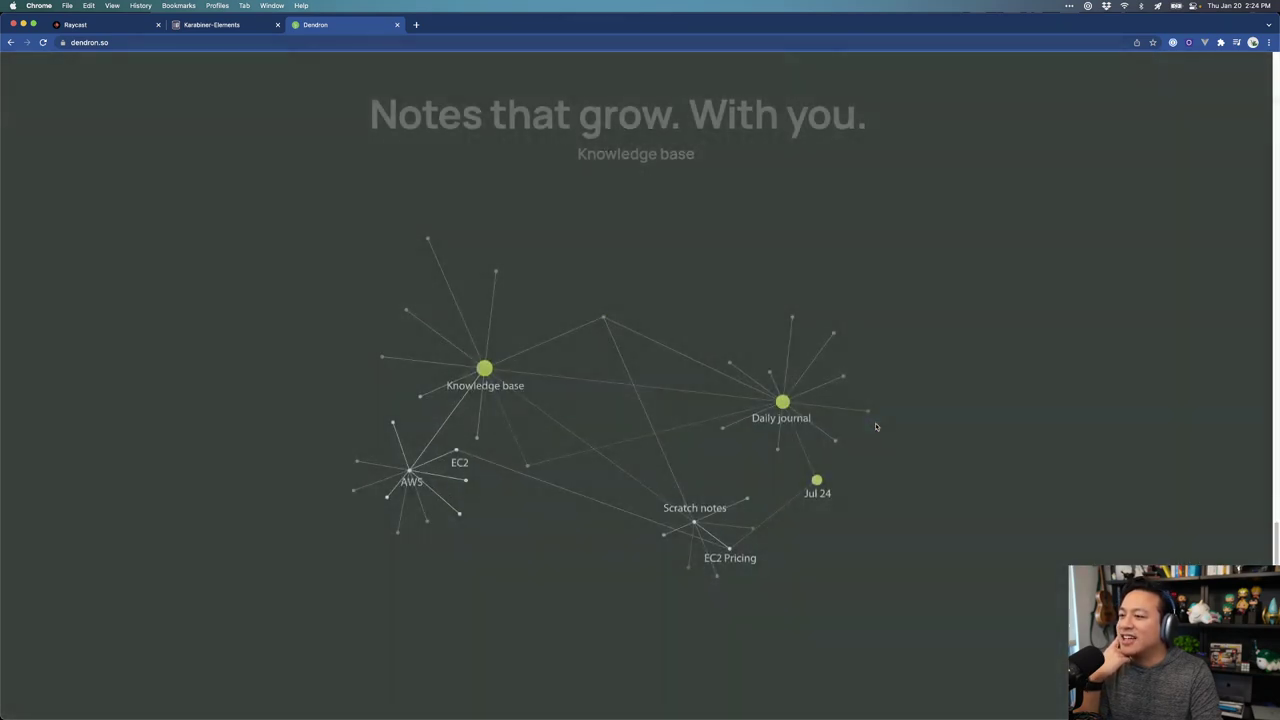
scroll(875, 424, down, 3)
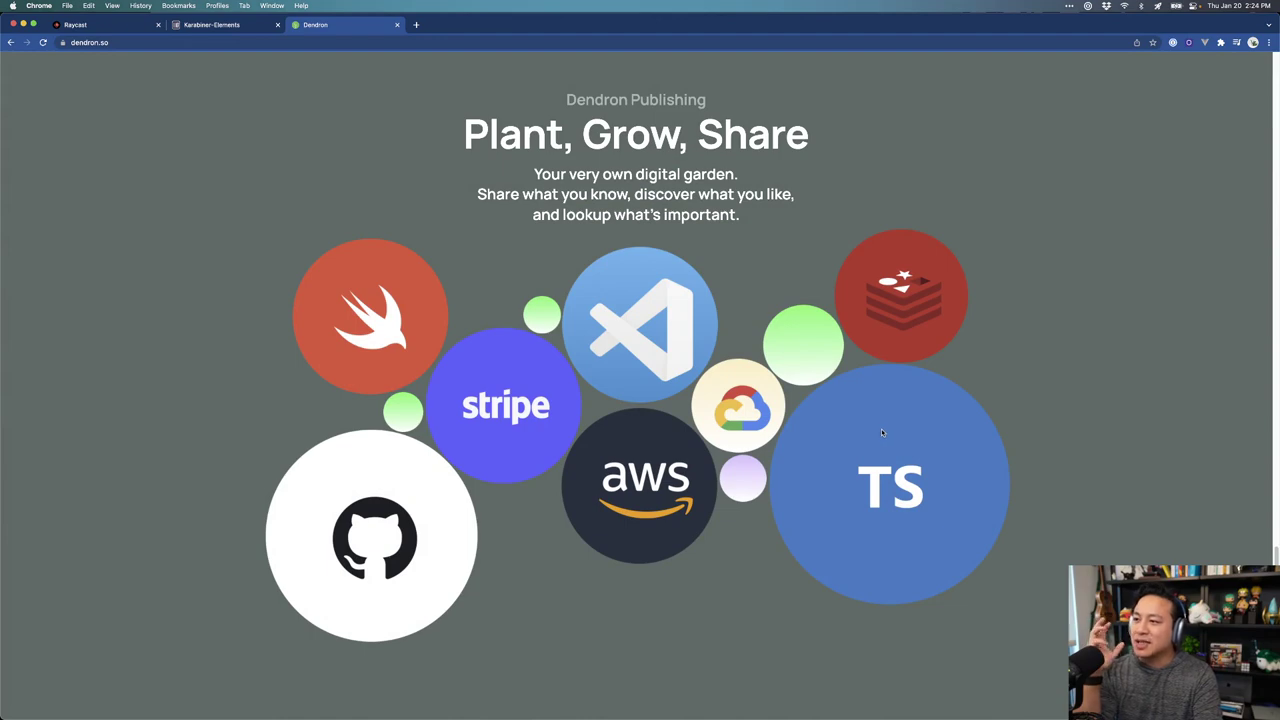
scroll(881, 432, down, 10)
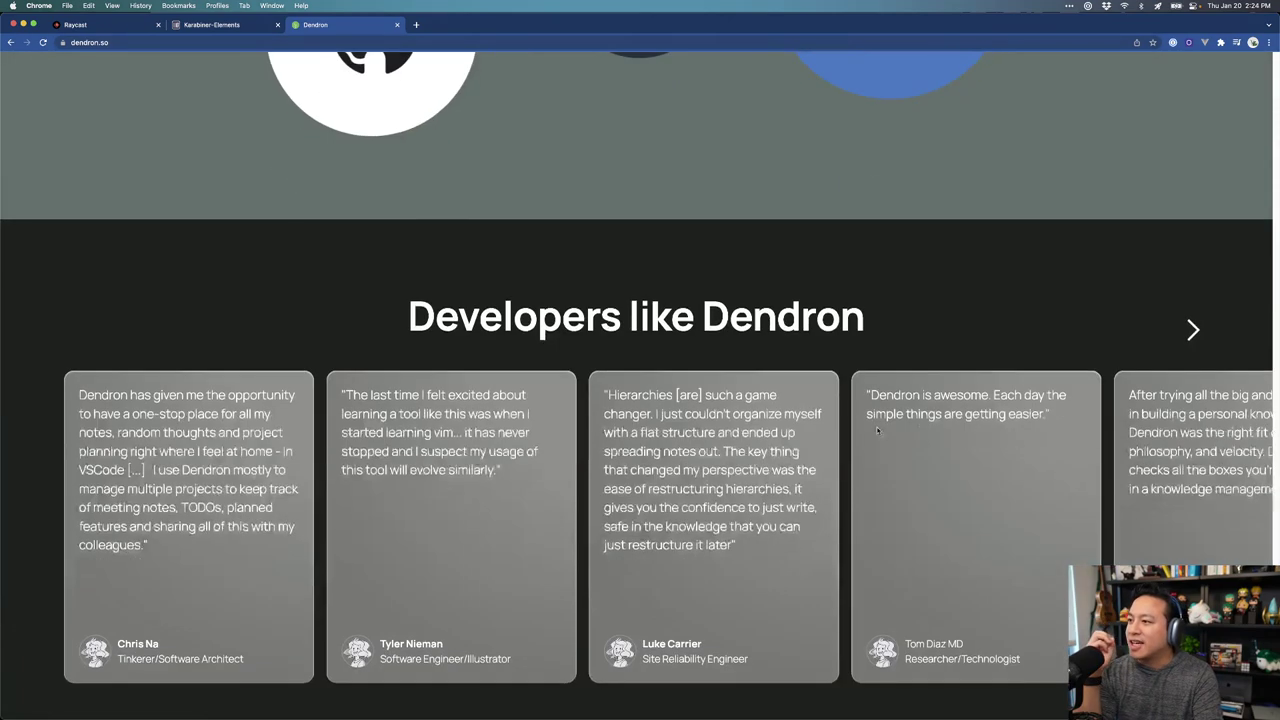
scroll(493, 228, down, 4)
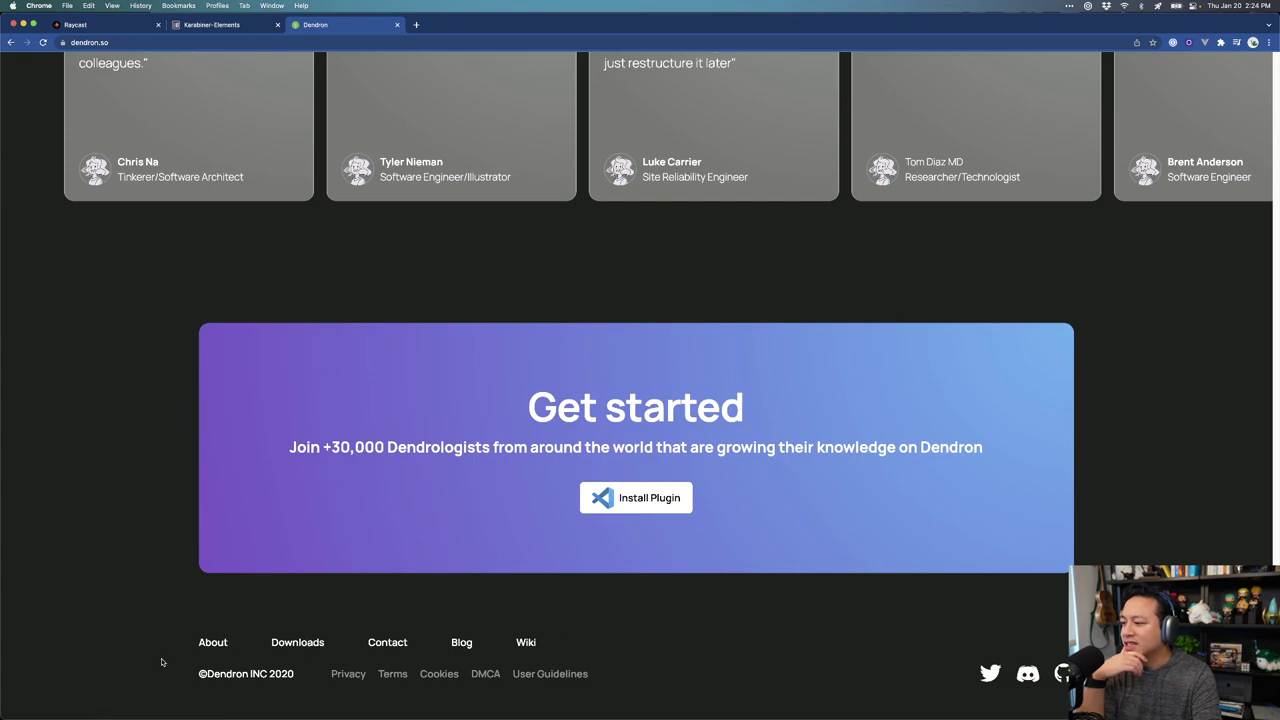
Step: Open Dendron's About page and read through its mission statement and team profiles
click(214, 645)
scroll(834, 409, down, 5)
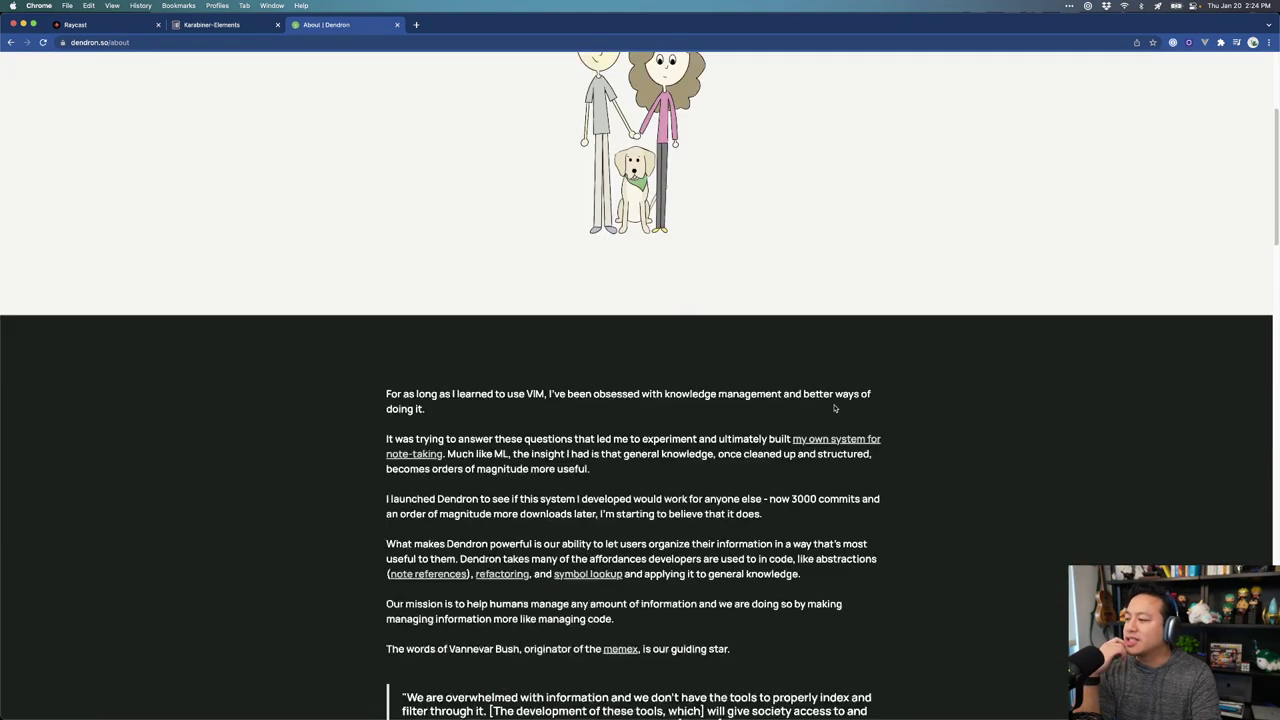
scroll(834, 409, down, 10)
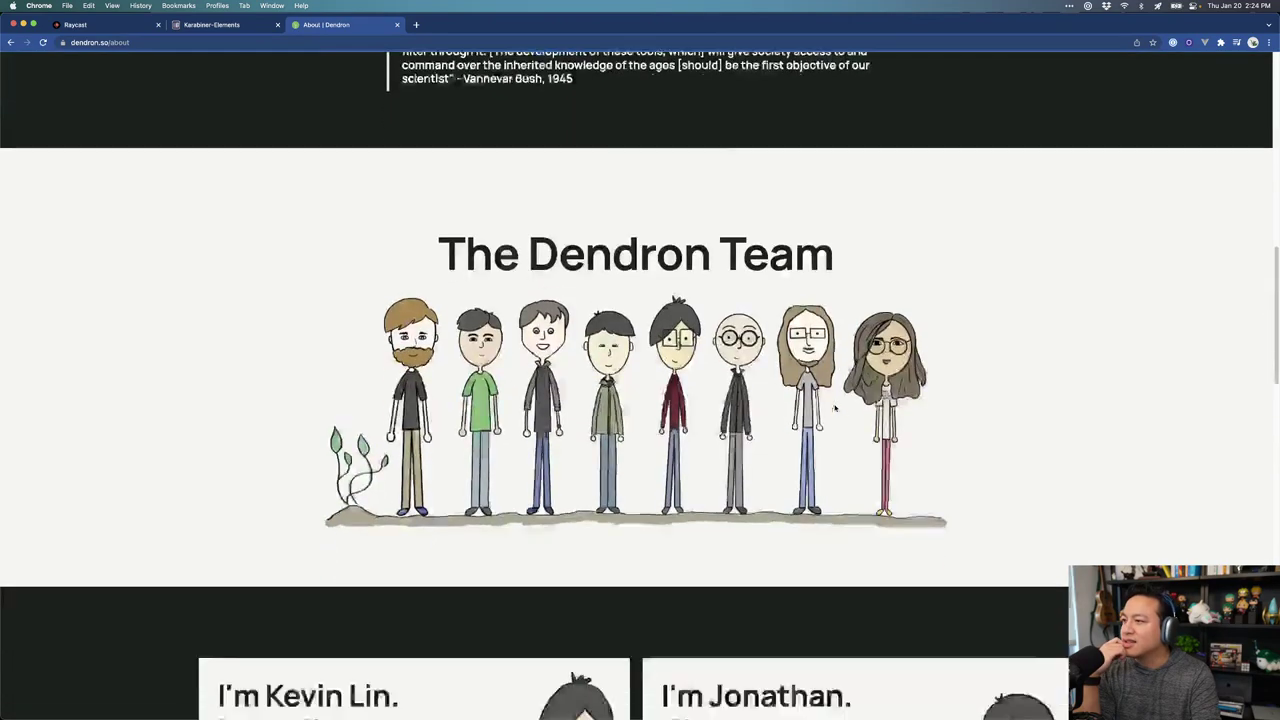
scroll(838, 319, down, 8)
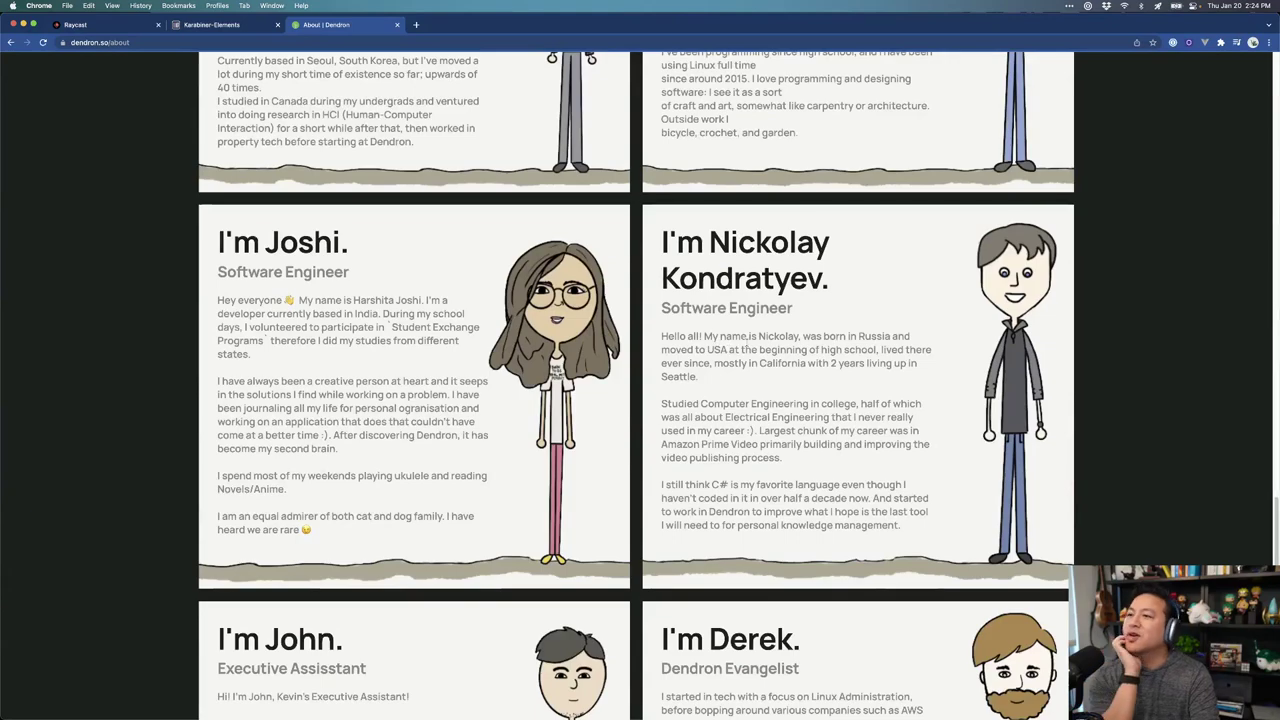
scroll(740, 350, down, 5)
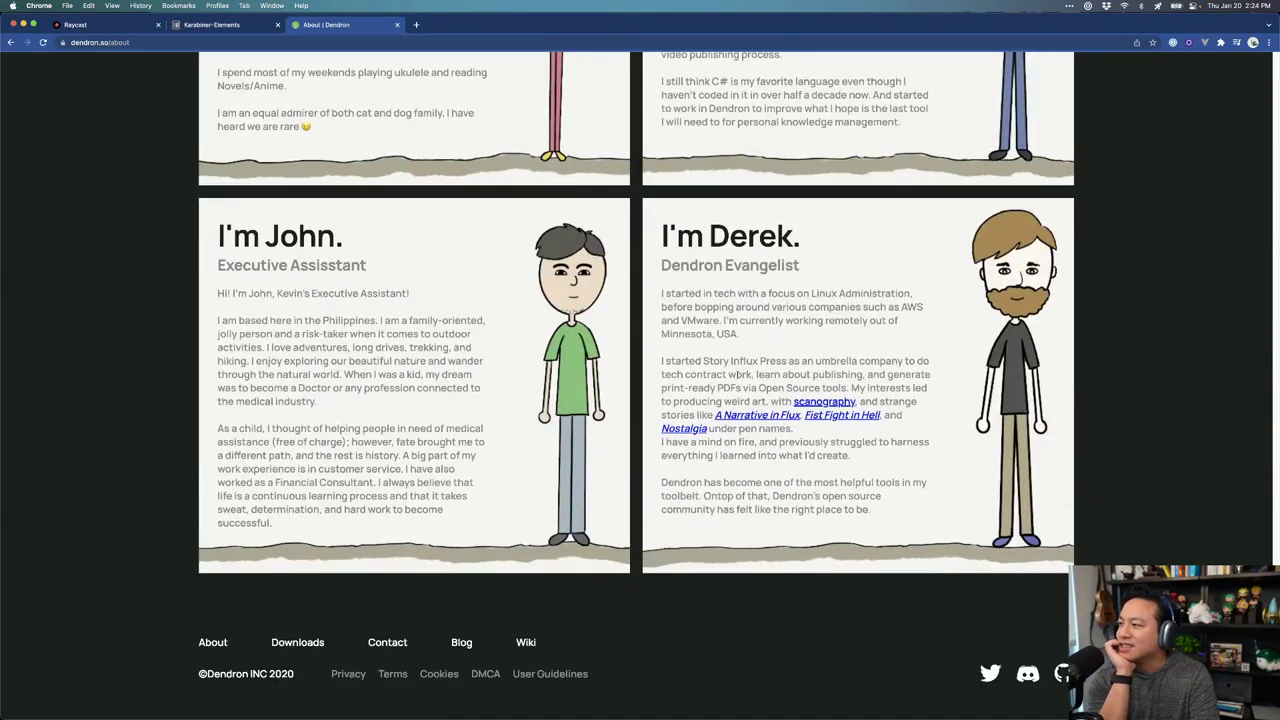
scroll(729, 376, up, 15)
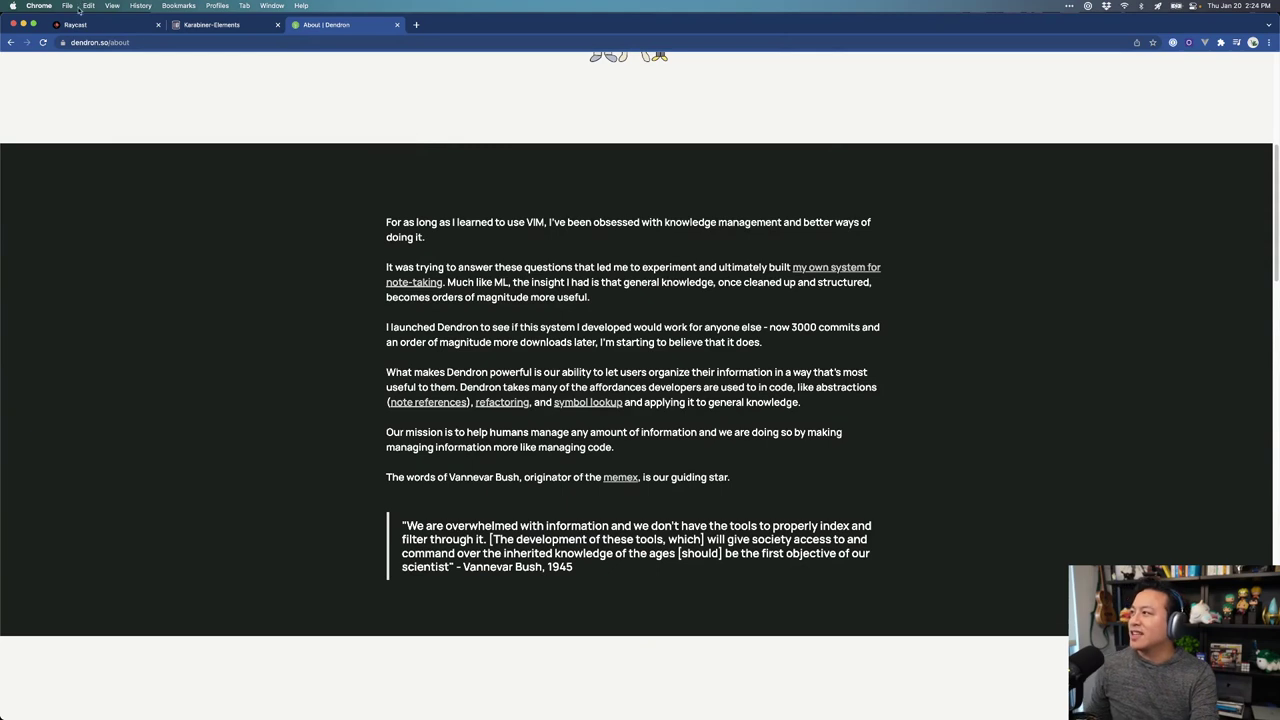
Step: Select the web address of Dendron's About page, and open and dismiss the launcher
click(129, 42)
key(alt+space)
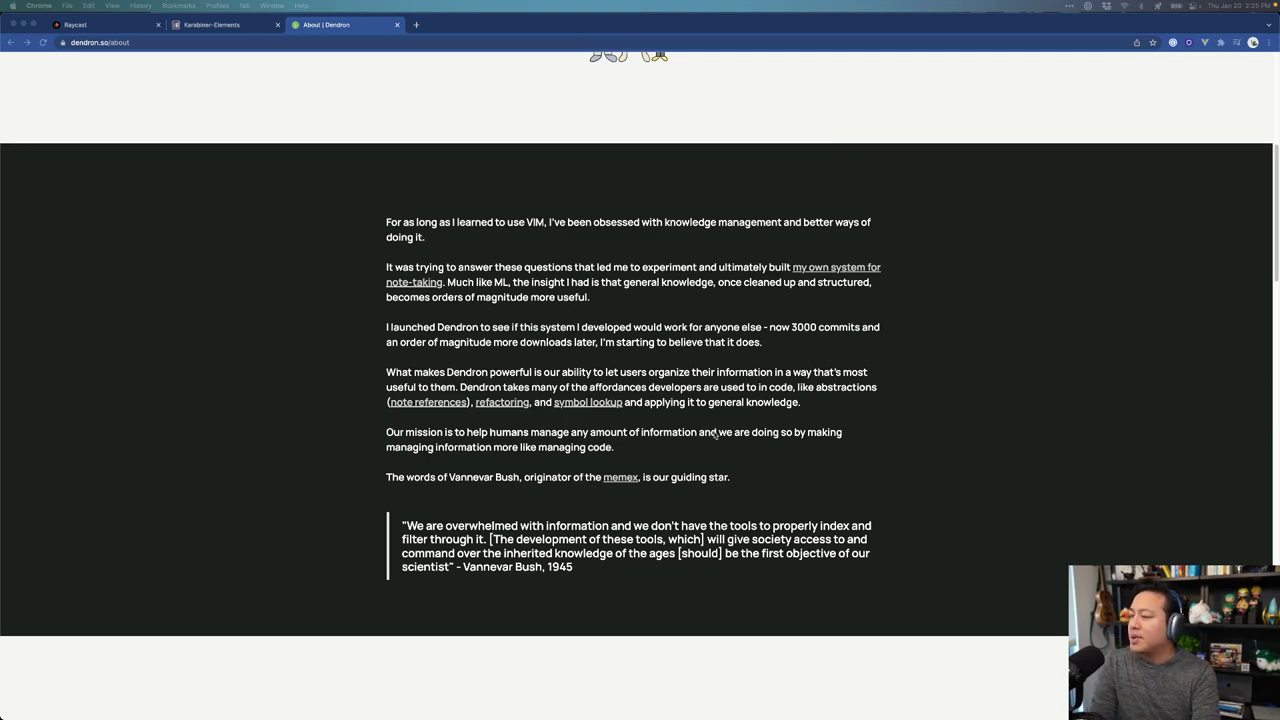
key(Escape)
Step: Return to the Dendron home page and view the product demo below the headline
scroll(805, 397, up, 5)
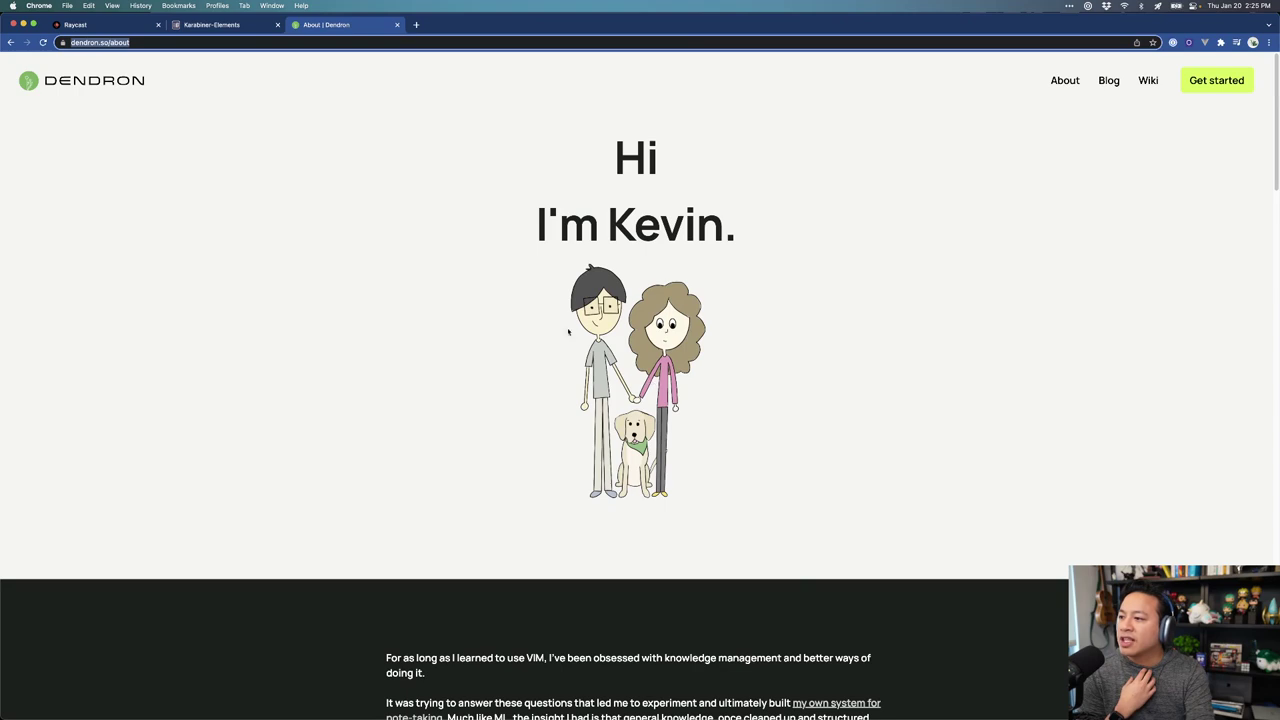
click(118, 86)
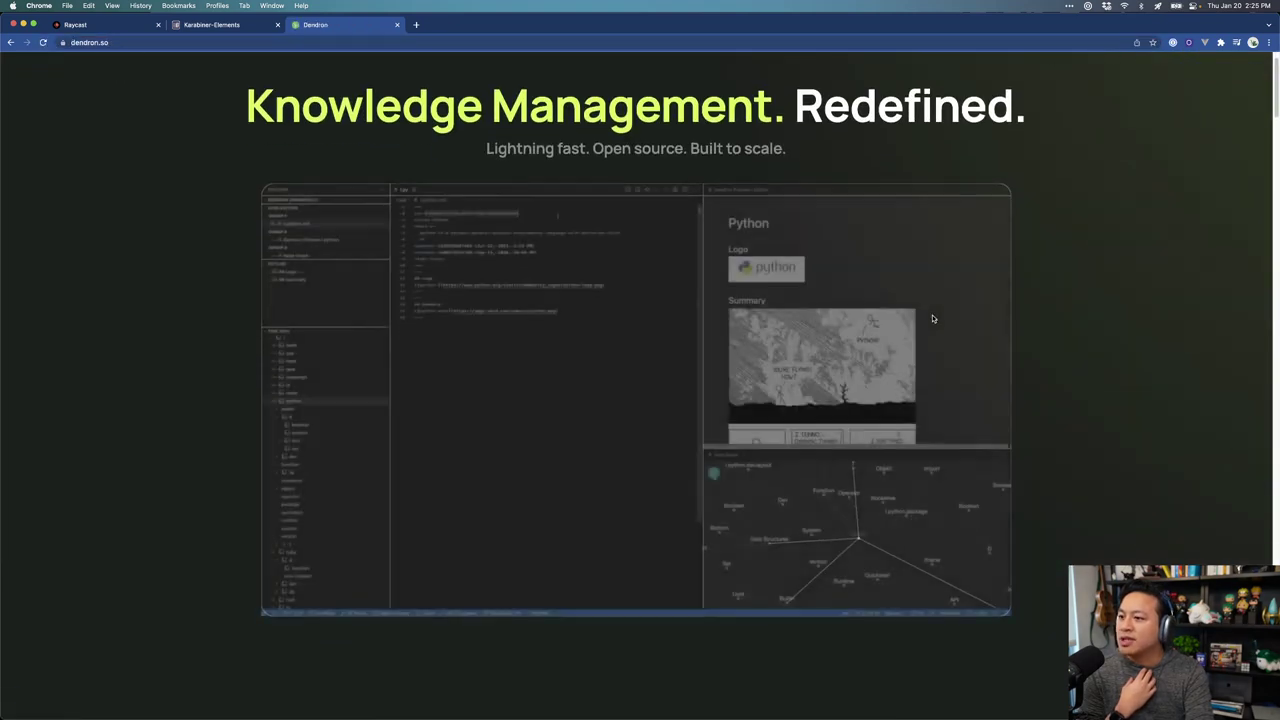
scroll(932, 318, down, 2)
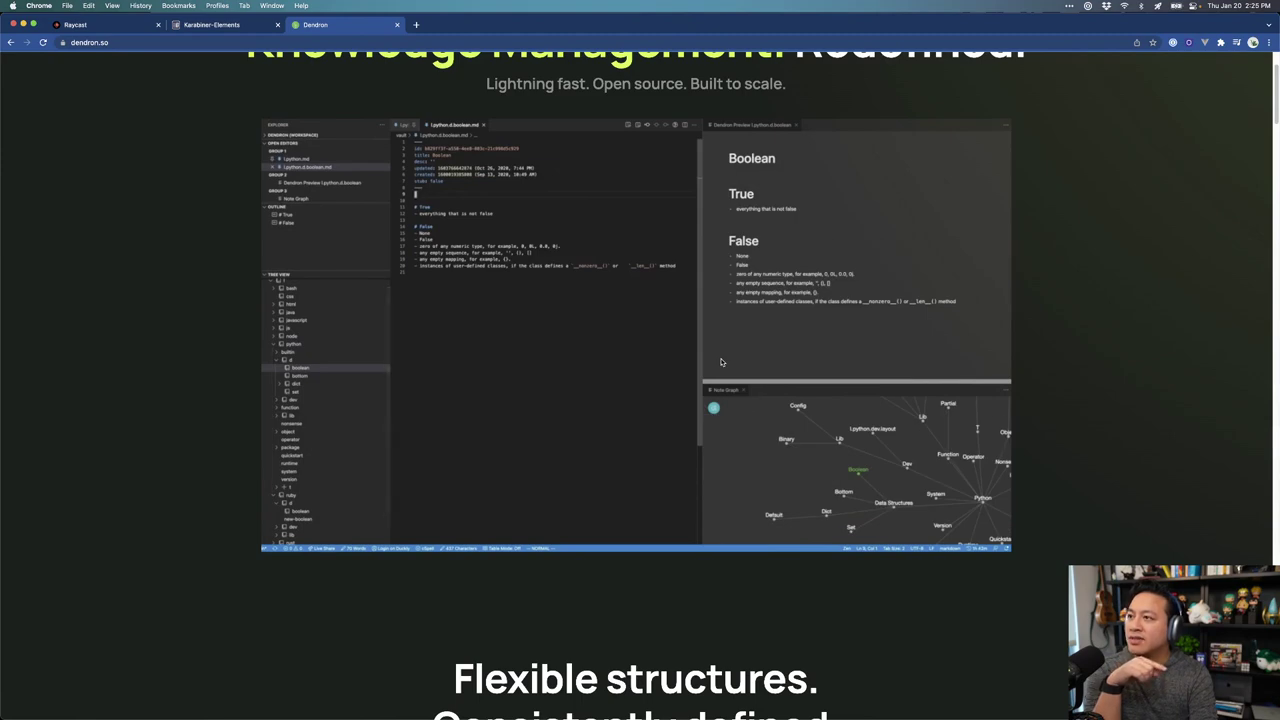
Step: Open Dendron's Getting Started guide from the home page
scroll(721, 360, down, 1)
scroll(721, 360, up, 3)
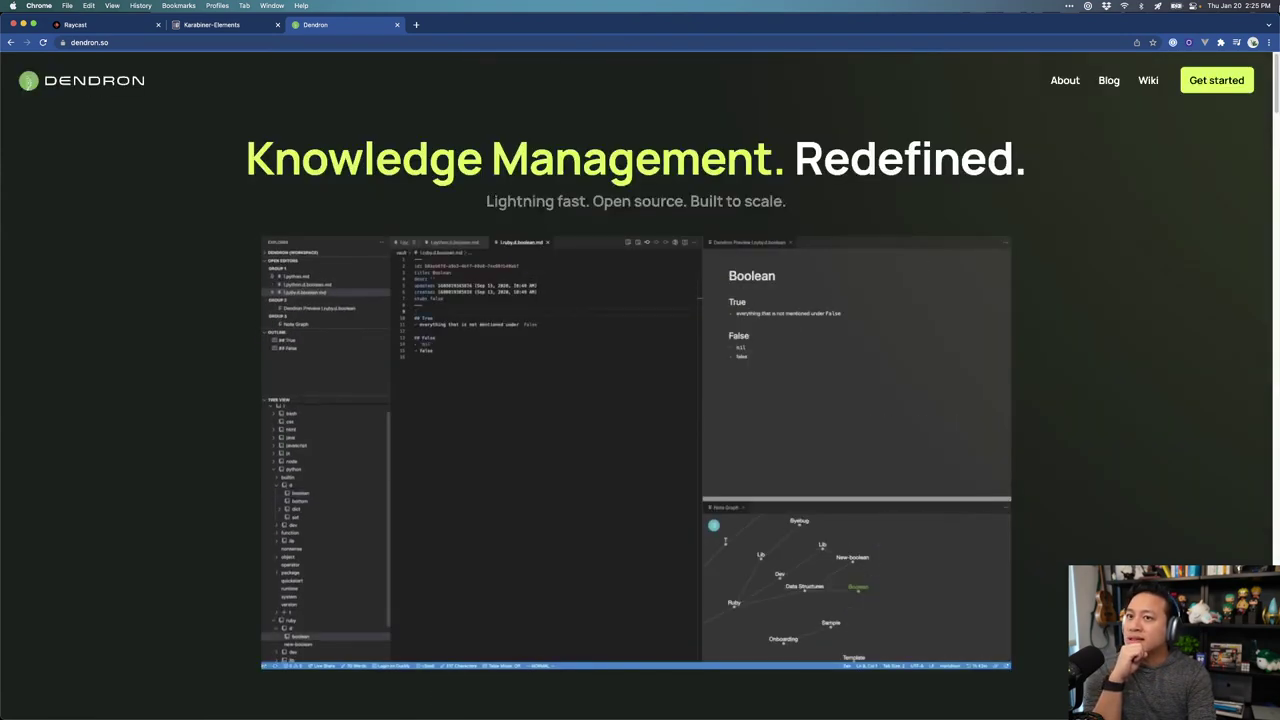
click(1216, 80)
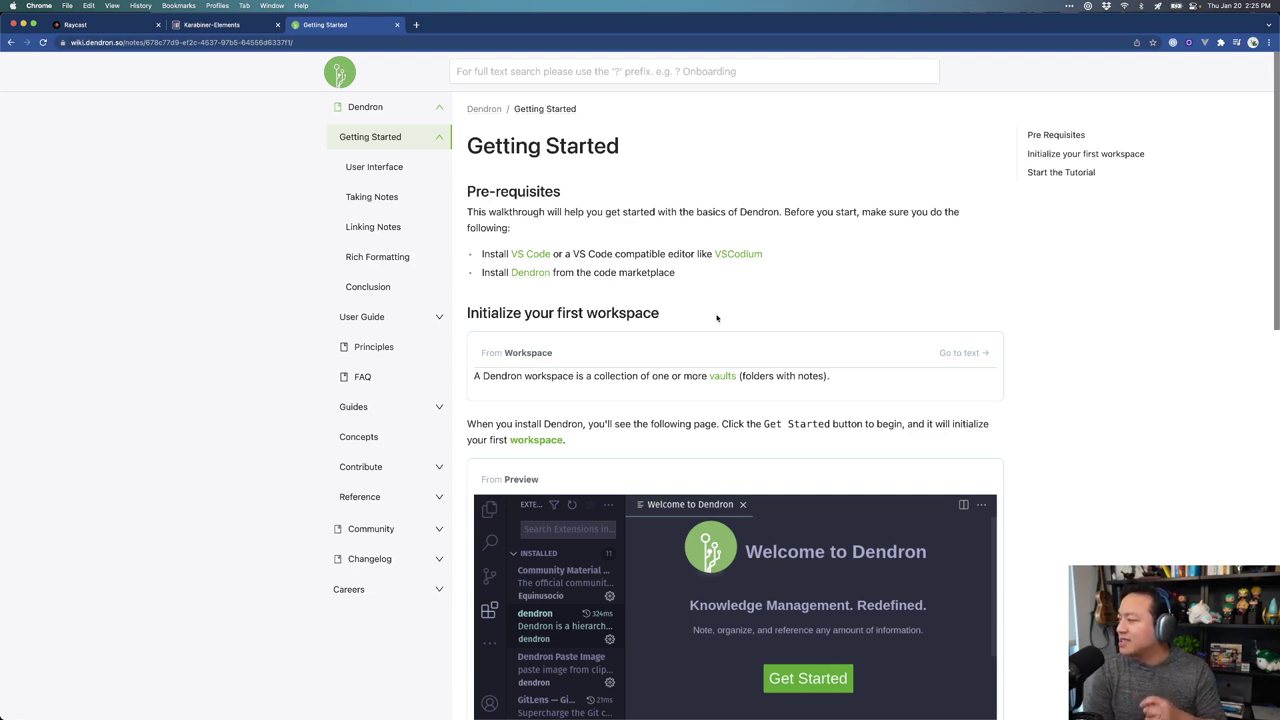
key(alt+space)
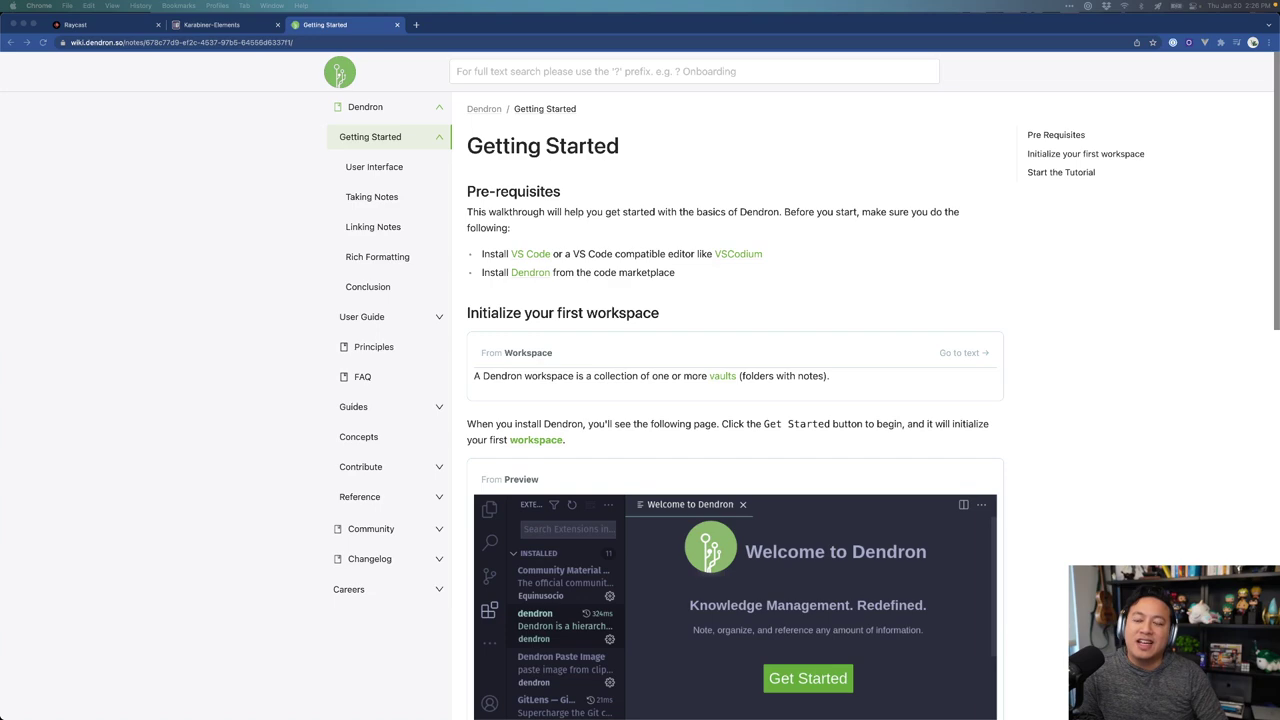
Step: Switch to Visual Studio Code at full window size and open the recent bencodezen project
key(super+Tab)
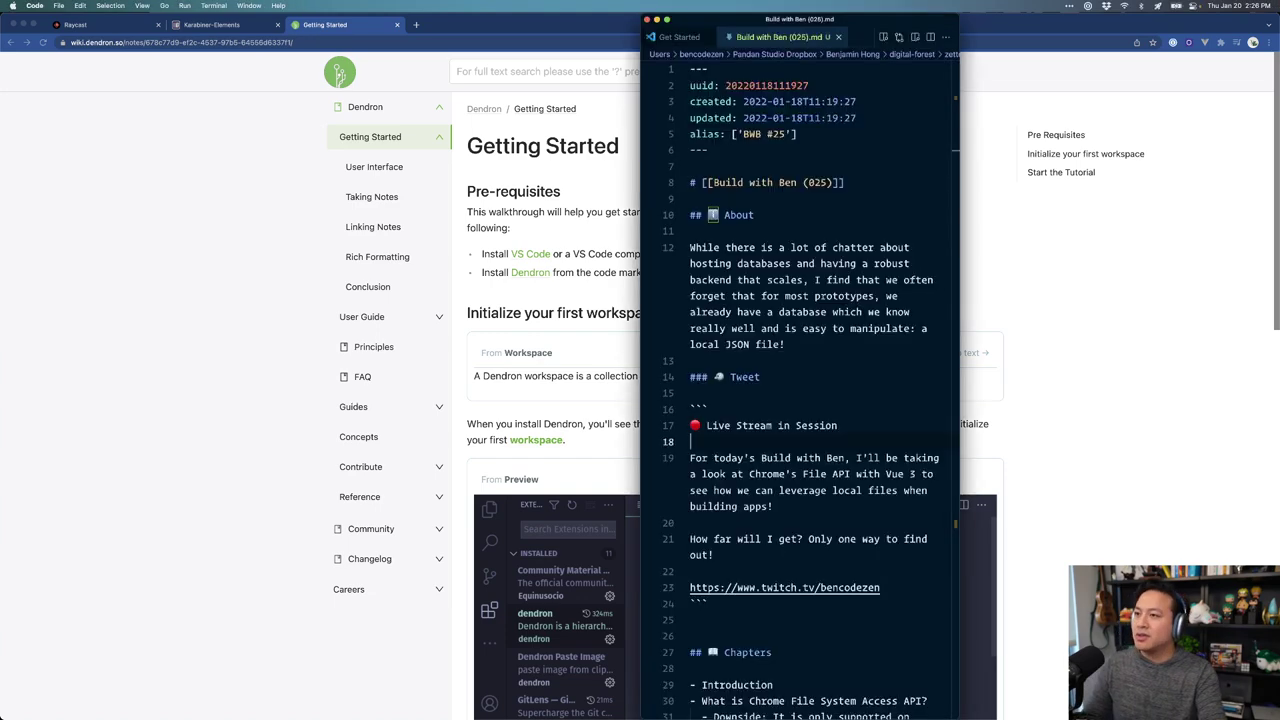
key(ctrl+alt+Return)
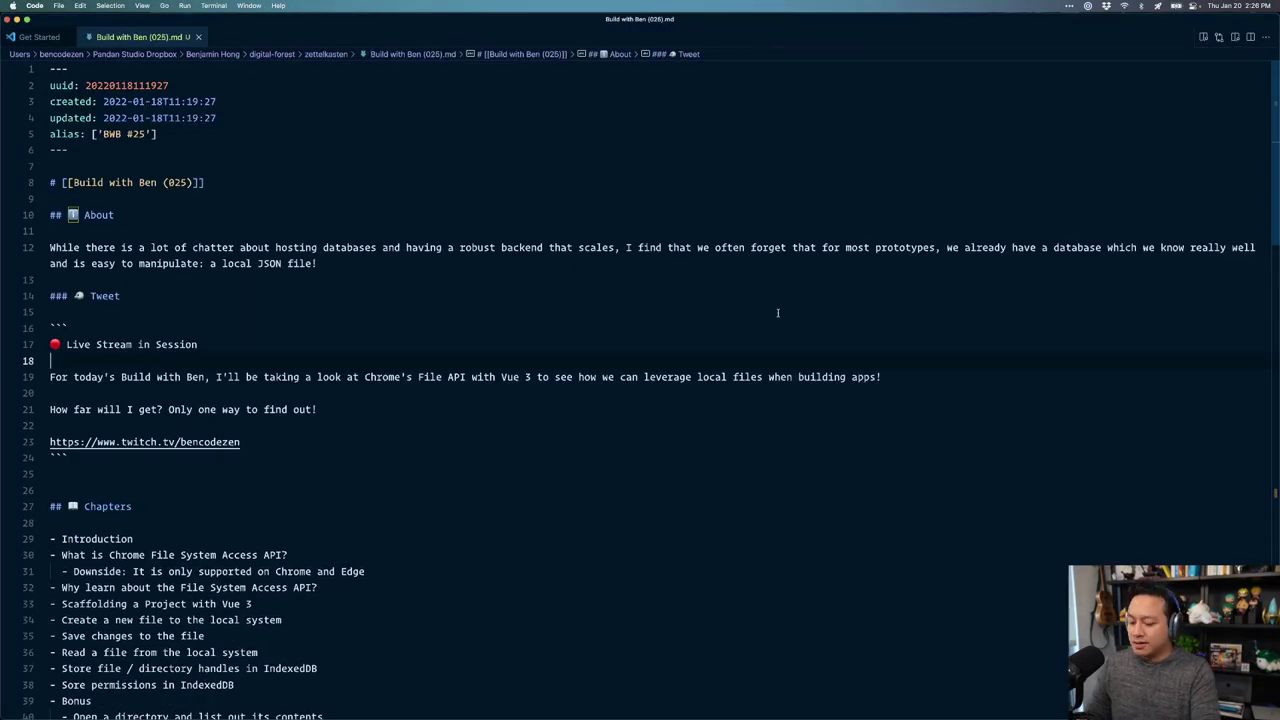
key(super+b)
key(ctrl+r)
text(bencodezen)
key(Return)
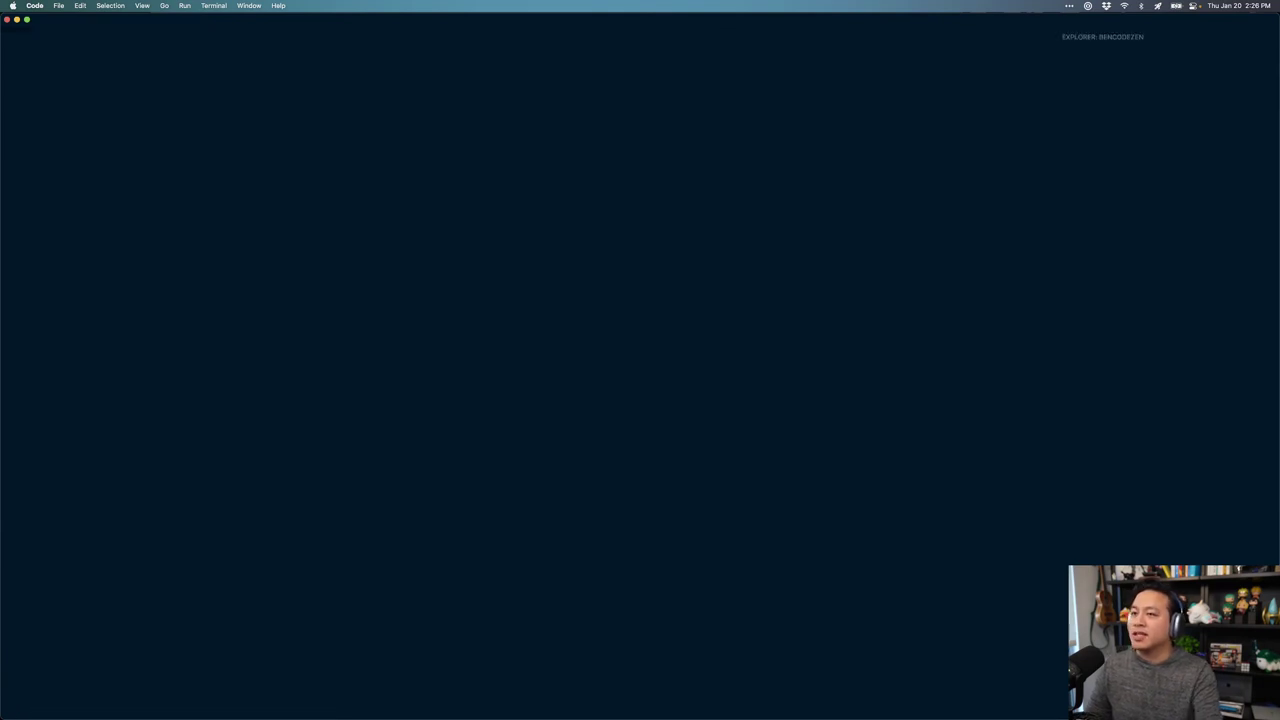
Step: Open 2018-retrospective.md from the blog folder and search the editor's commands for "move file"
click(1126, 159)
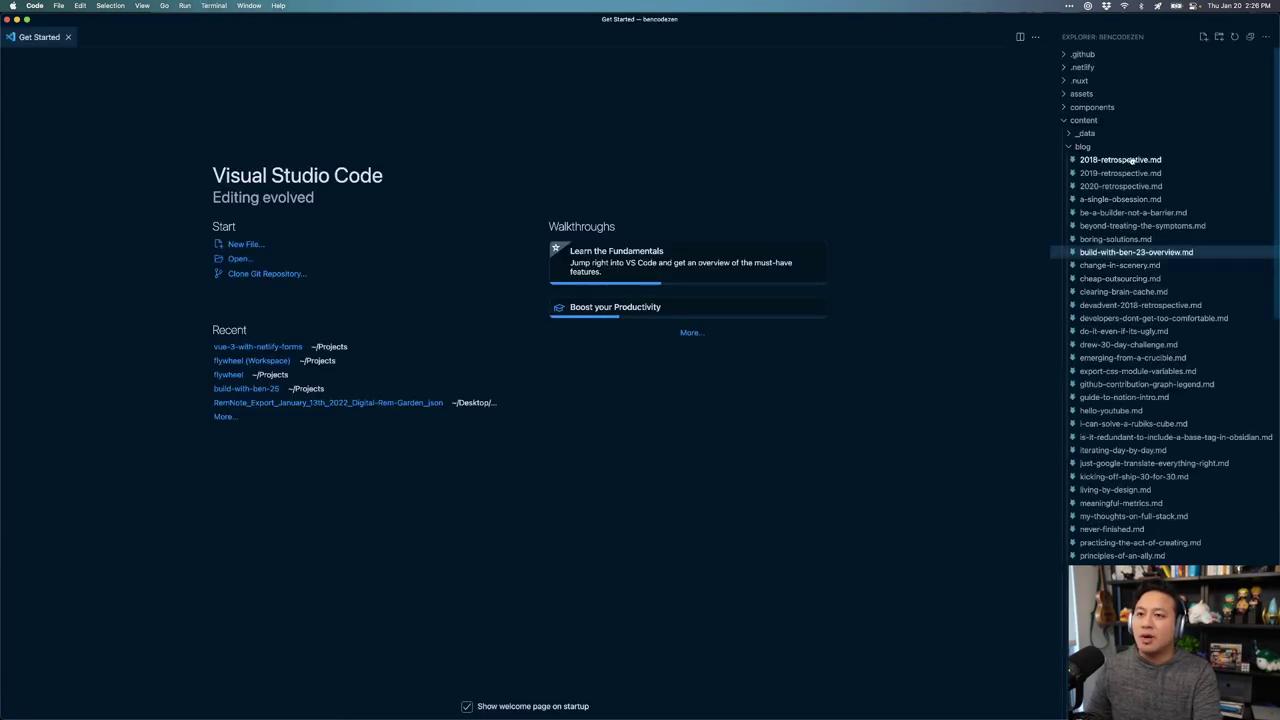
key(super+p)
text(mo)
key(Escape)
key(super+shift+p)
text(move file)
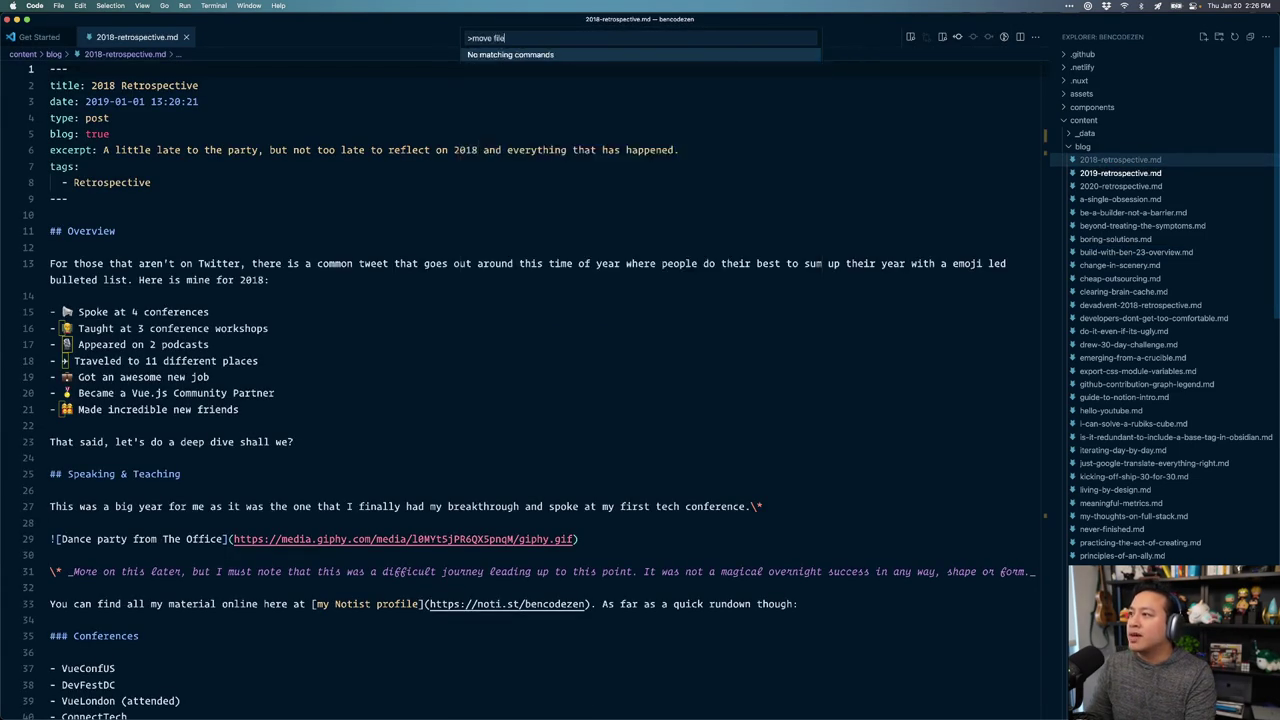
Step: Dismiss the command search and close the 2018-retrospective.md and Get Started editors
key(Escape)
key(super+w)
key(super+w)
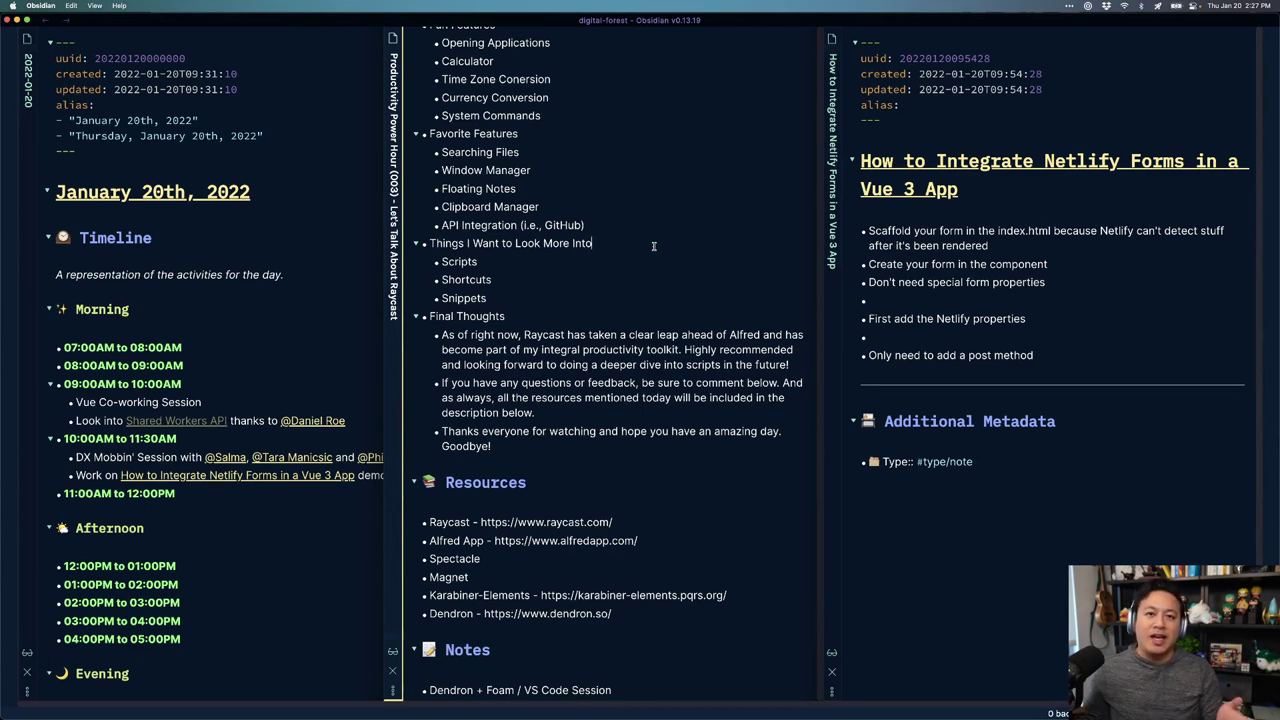
Step: In Obsidian, search the commands for "move", bring up the destination folders for moving the note, and dismiss them without choosing one
key(super+p)
text(move)
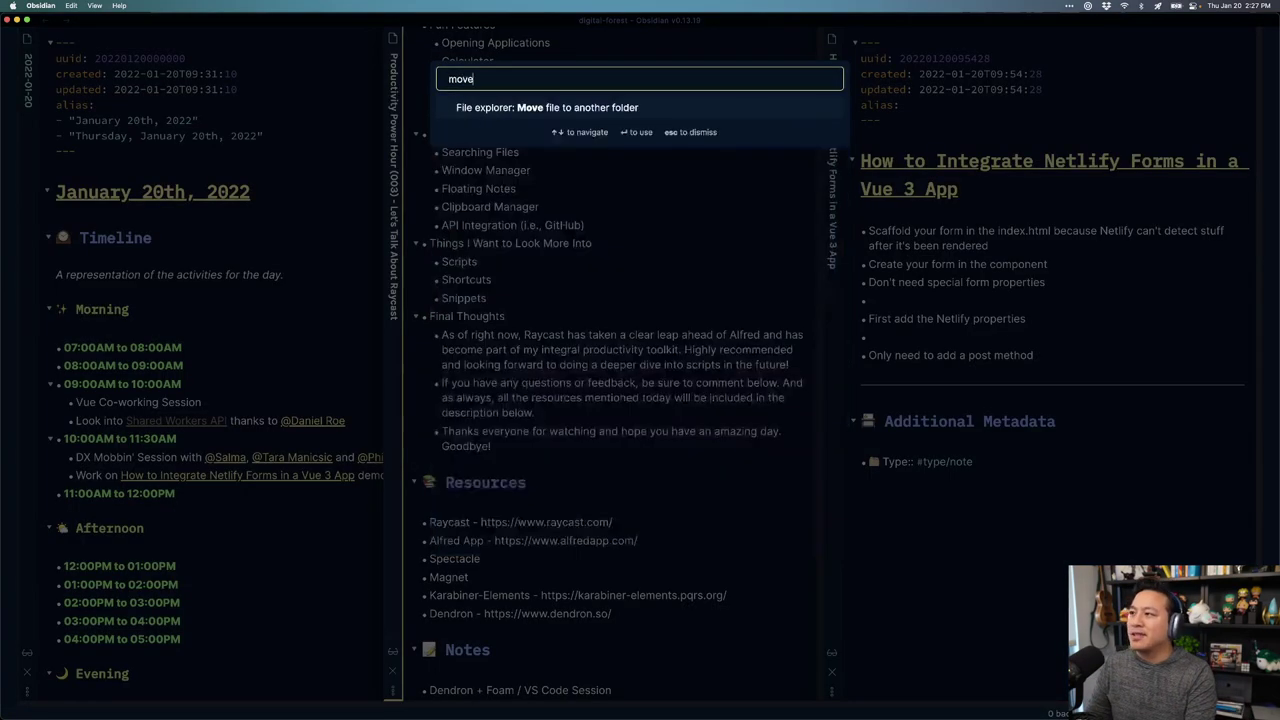
key(Return)
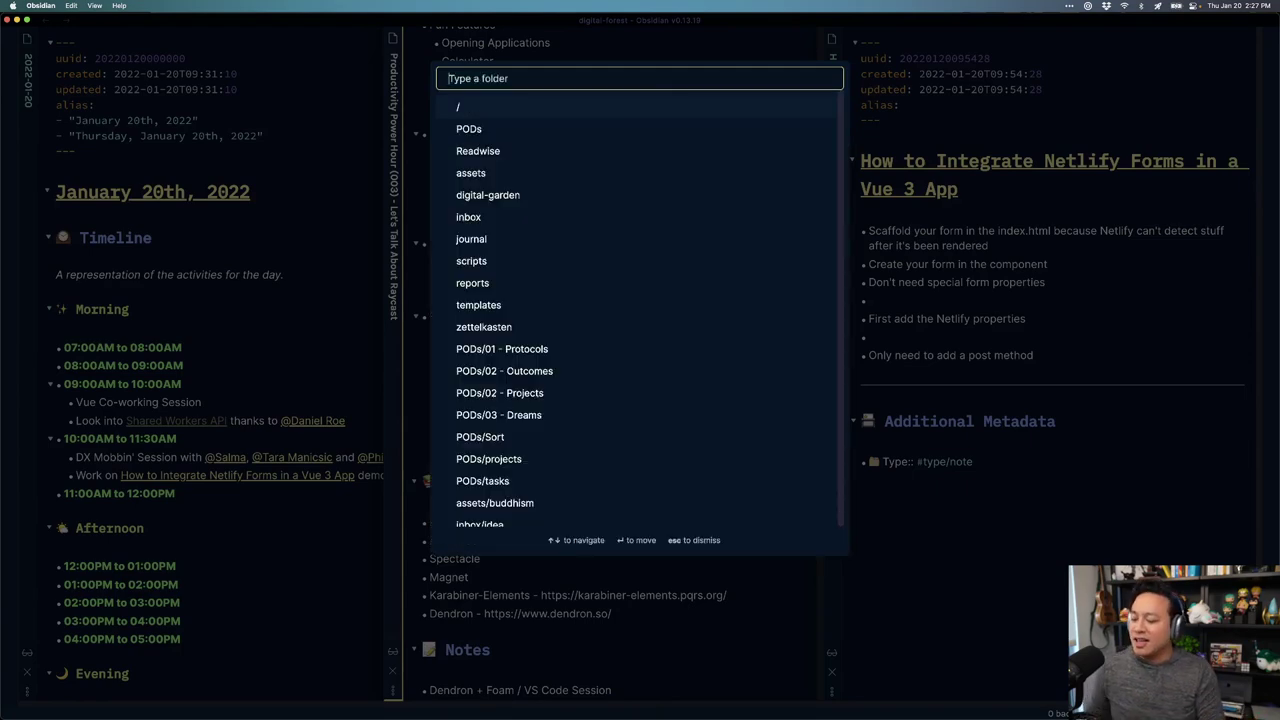
key(Escape)
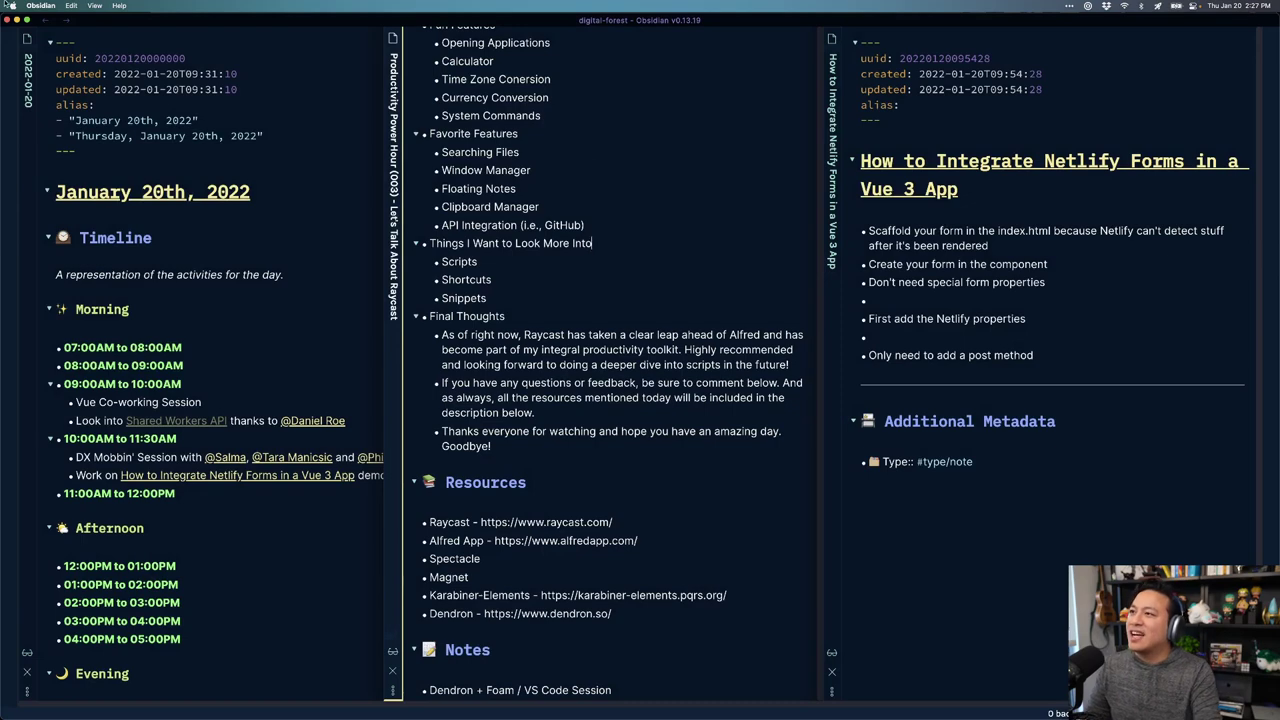
Step: Switch back to Visual Studio Code and run a Raycast file search for "build with"
key(super+Tab)
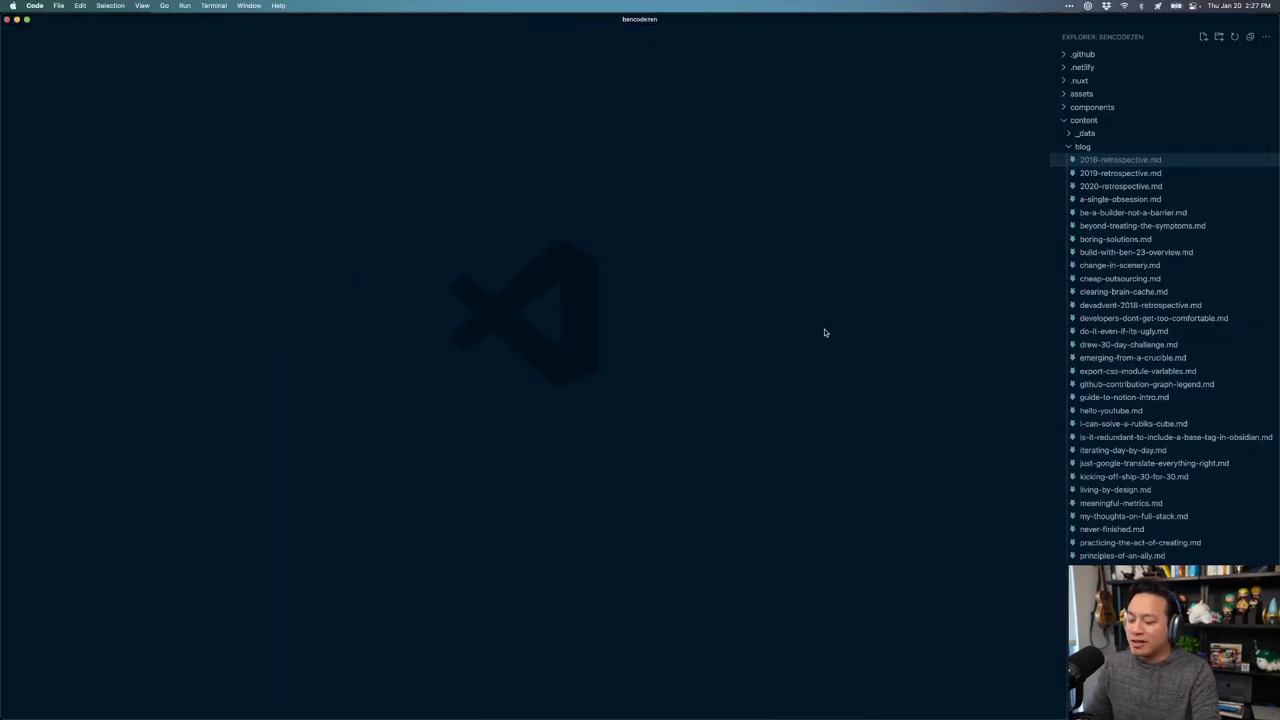
key(super+space)
text(build with)
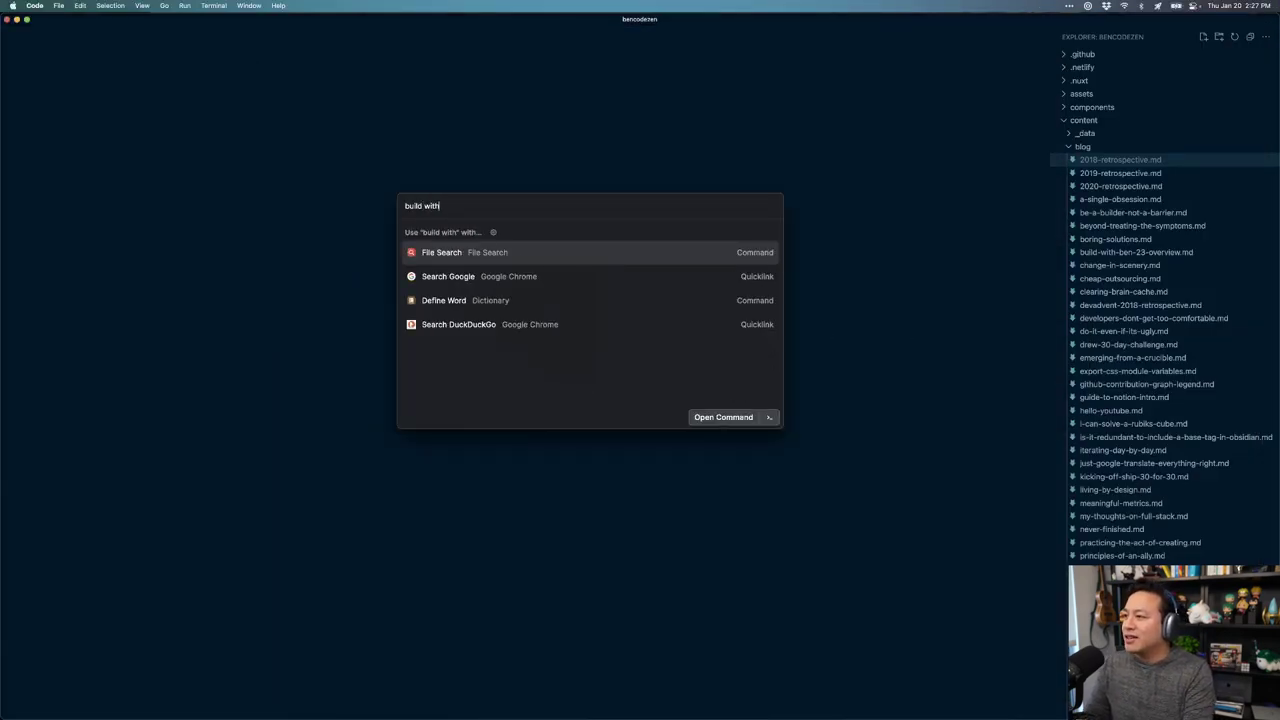
key(Return)
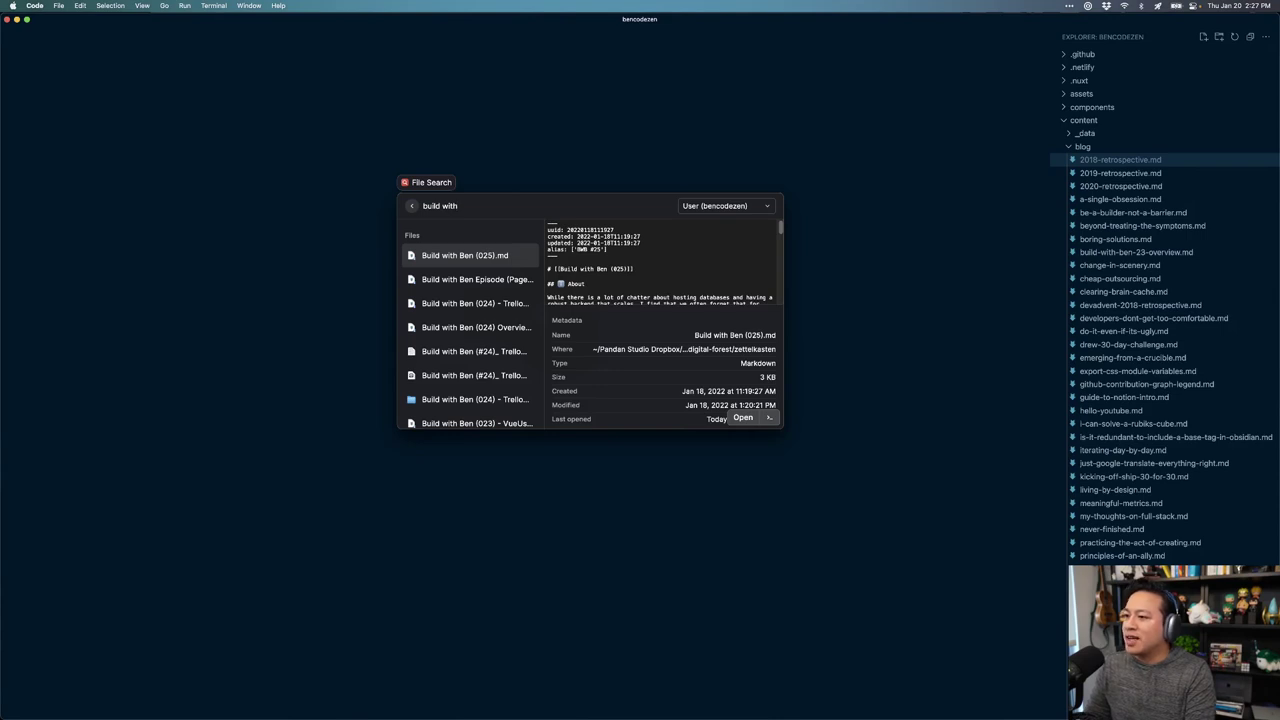
Step: Search the actions available for Build with Ben (025).md for "move" and look through the full action list
key(super+k)
text(move)
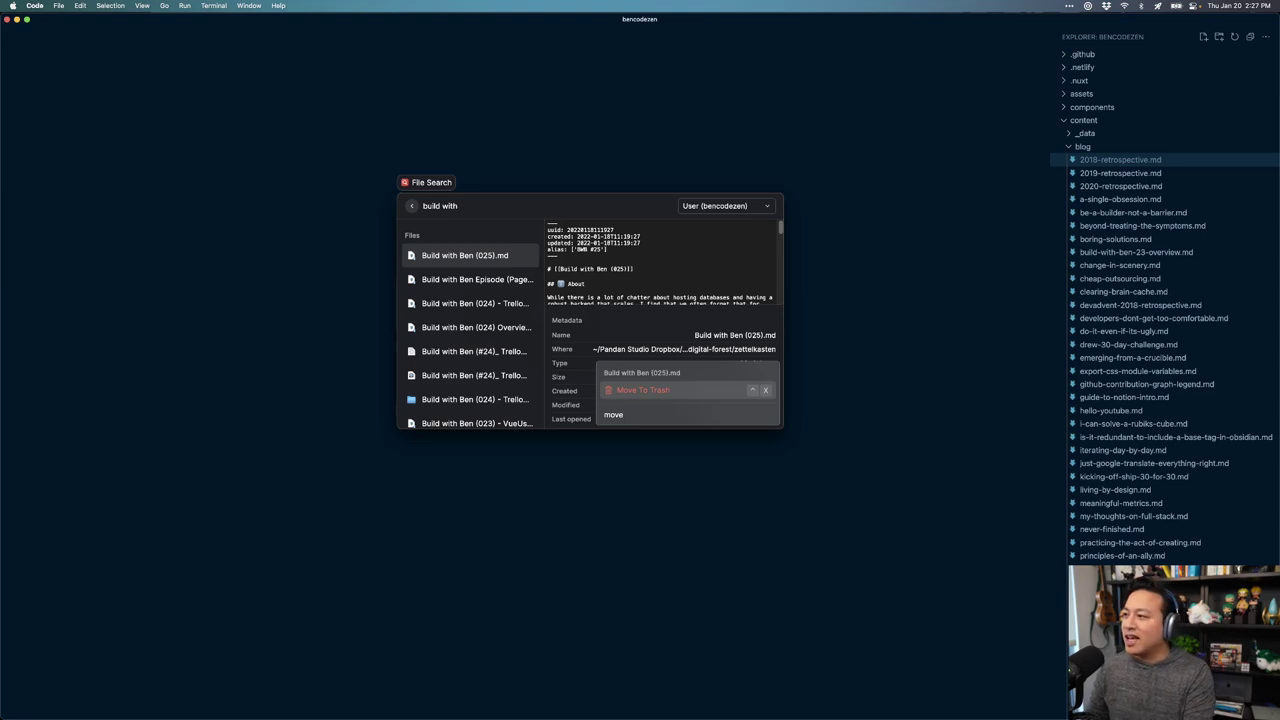
key(BackSpace)
key(BackSpace)
key(BackSpace)
key(BackSpace)
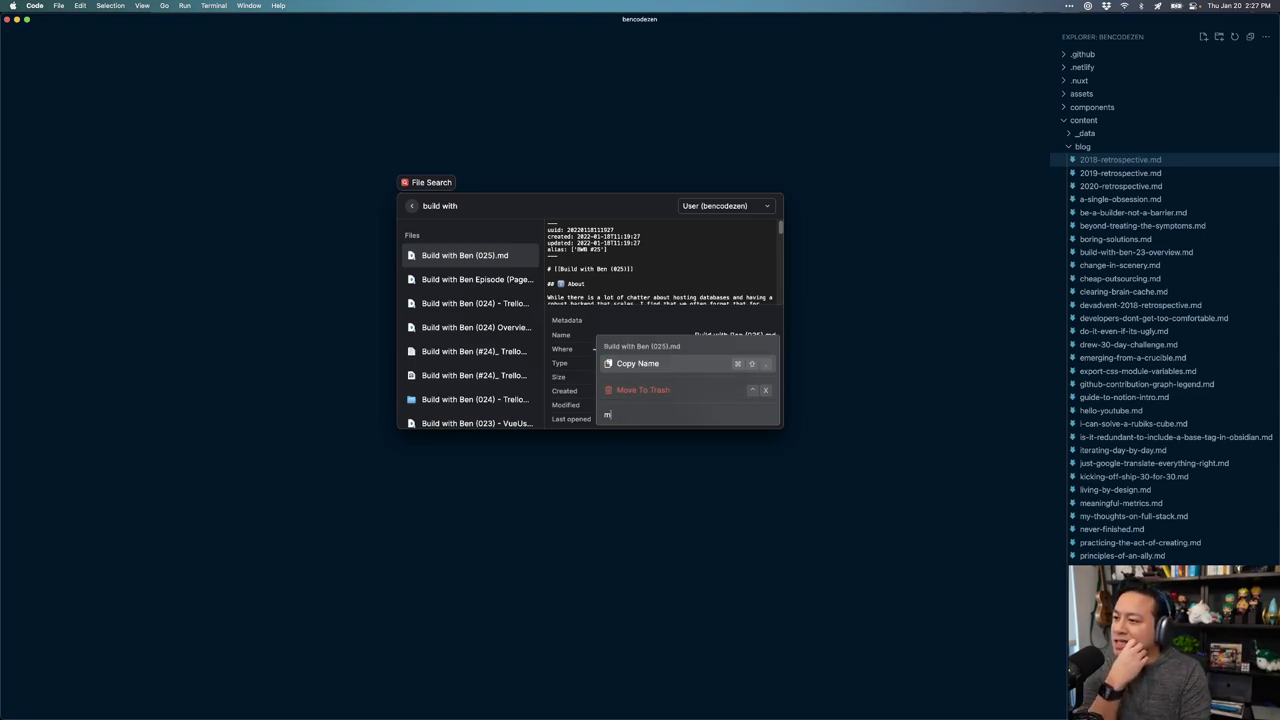
scroll(680, 378, down, 6)
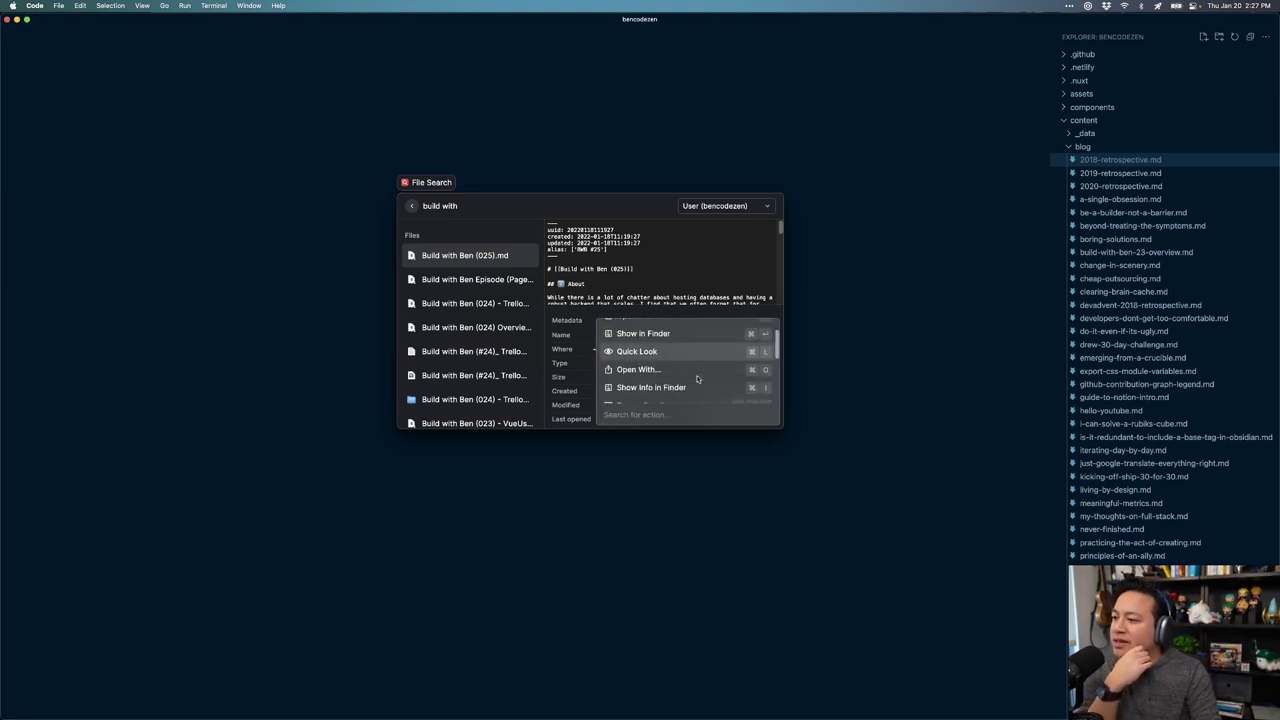
scroll(688, 370, down, 3)
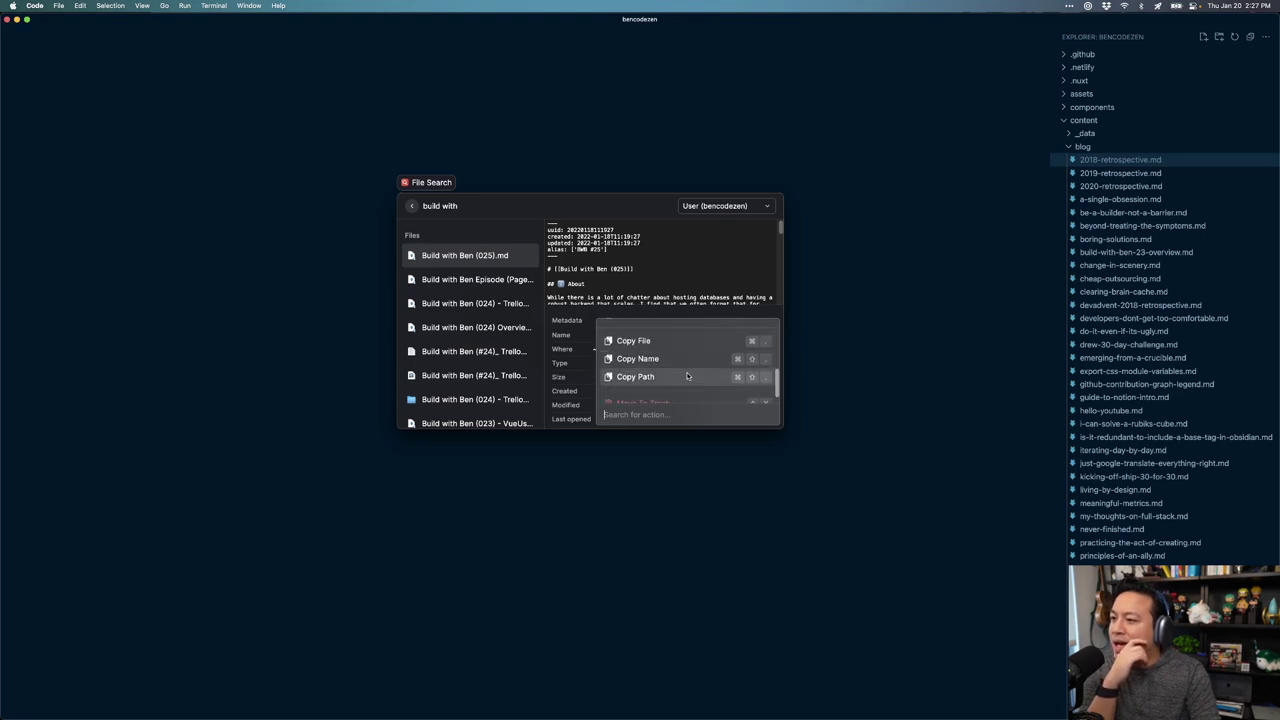
scroll(688, 376, up, 9)
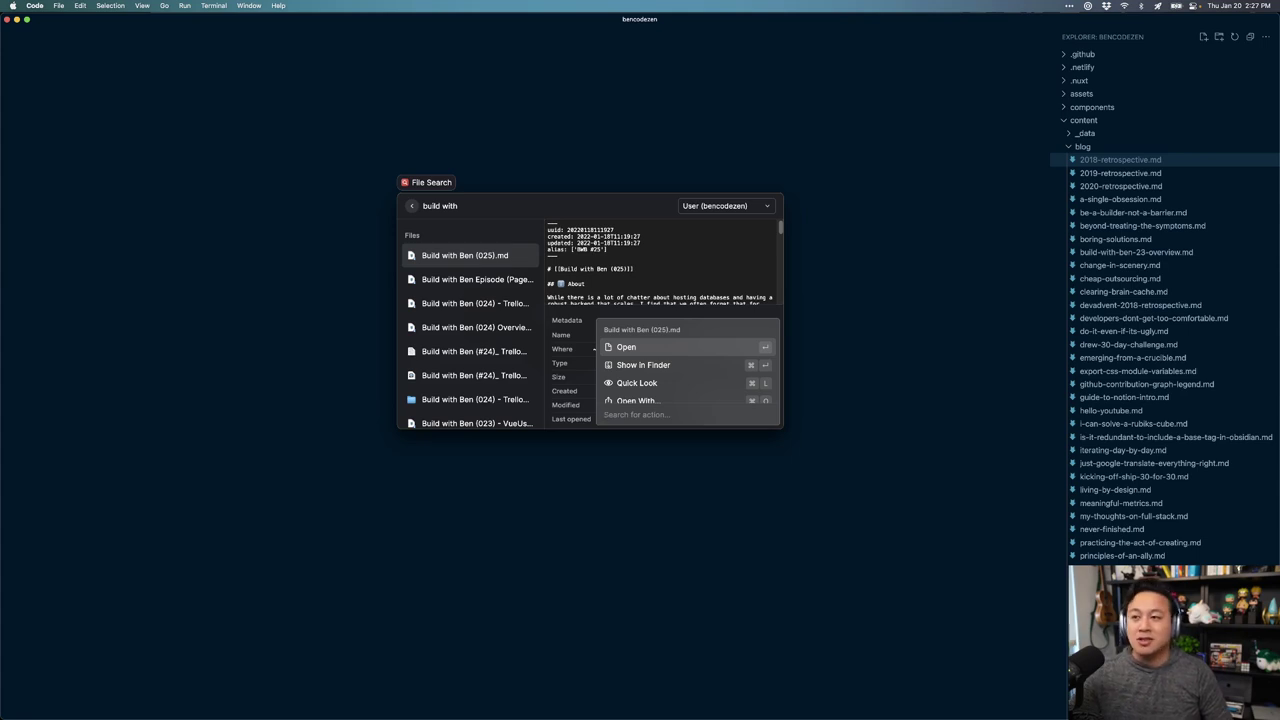
Step: Leave the file search, search the launcher for "move file" and "migrate", and dismiss the launcher
key(Escape)
key(Escape)
key(Escape)
text(move file)
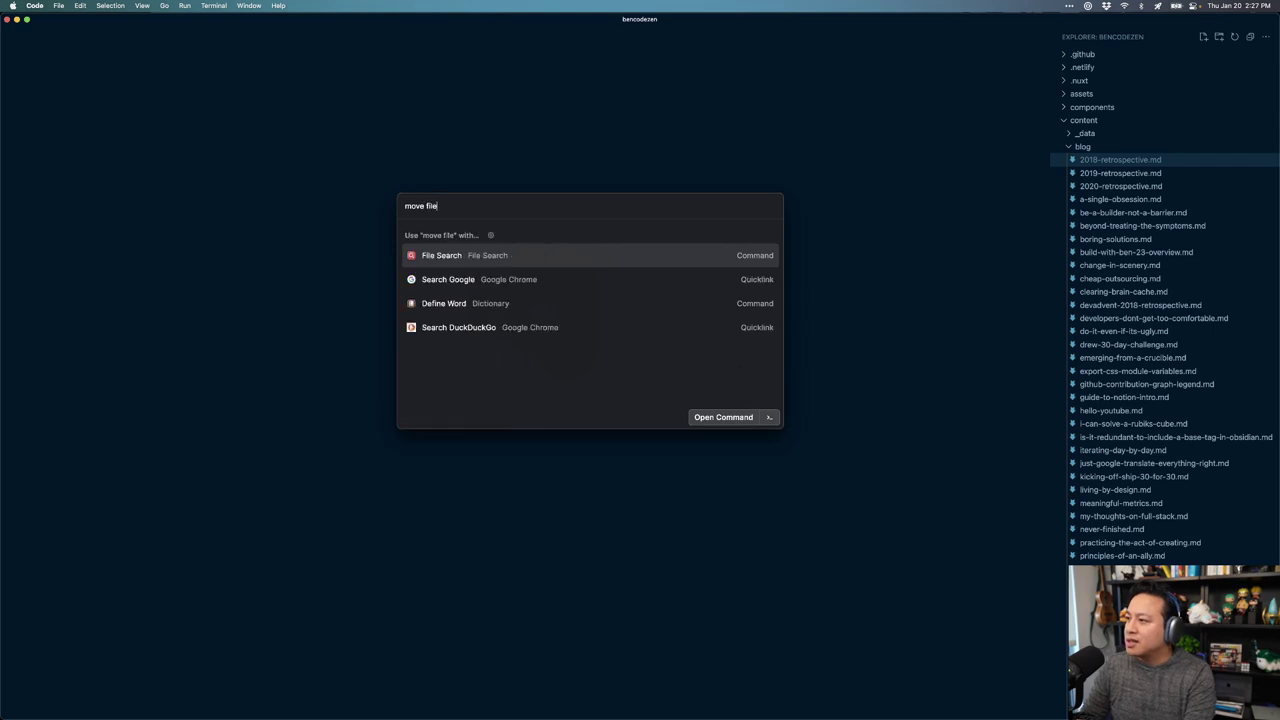
key(super+a)
text(migrate)
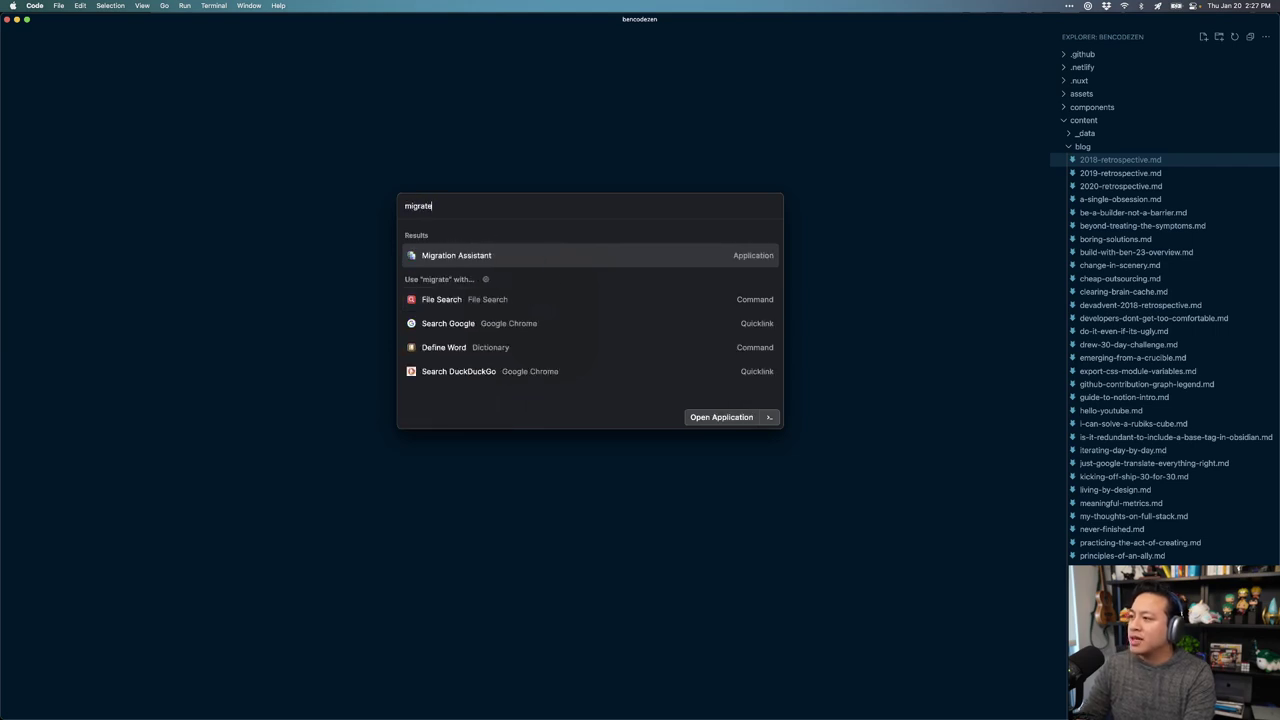
key(Down)
key(Down)
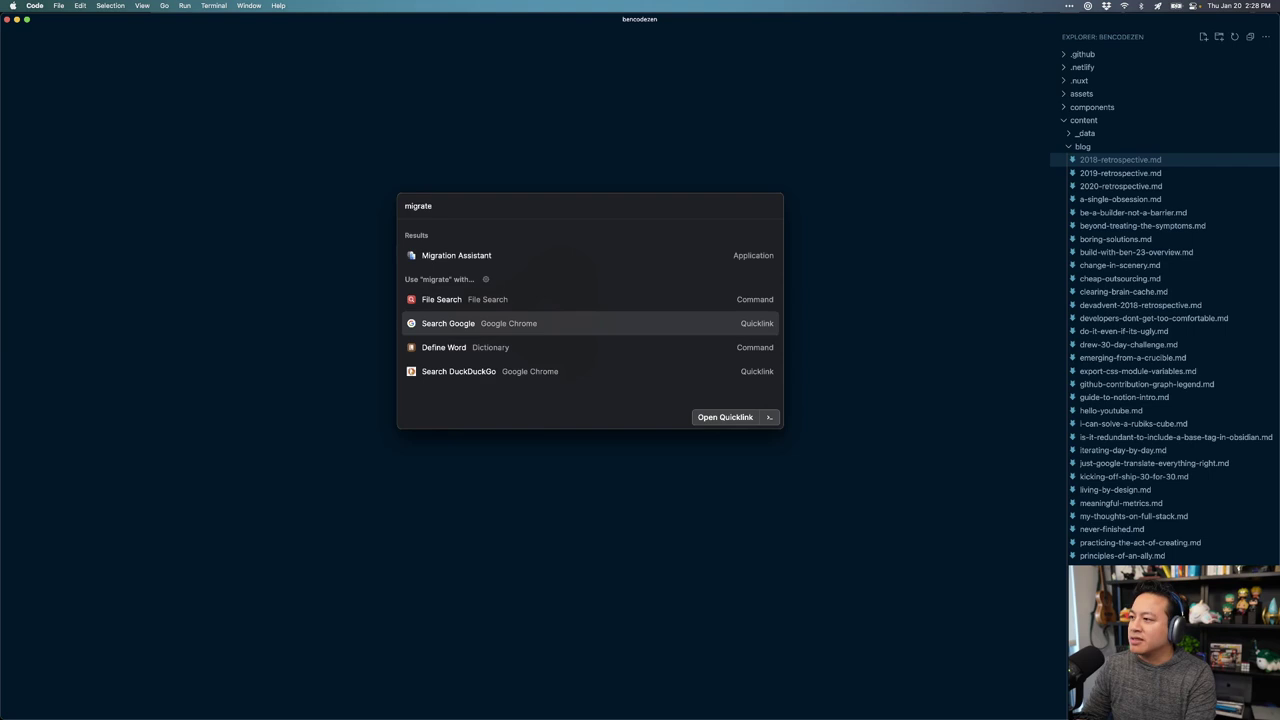
key(Escape)
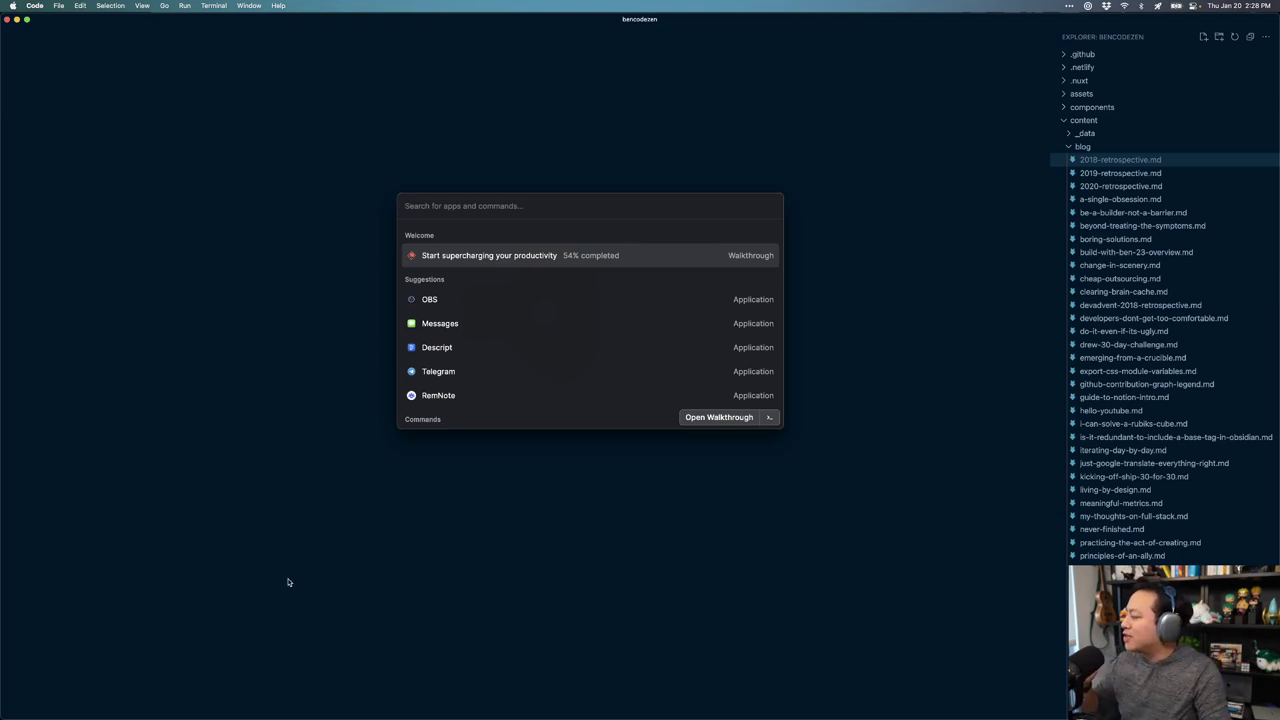
key(Escape)
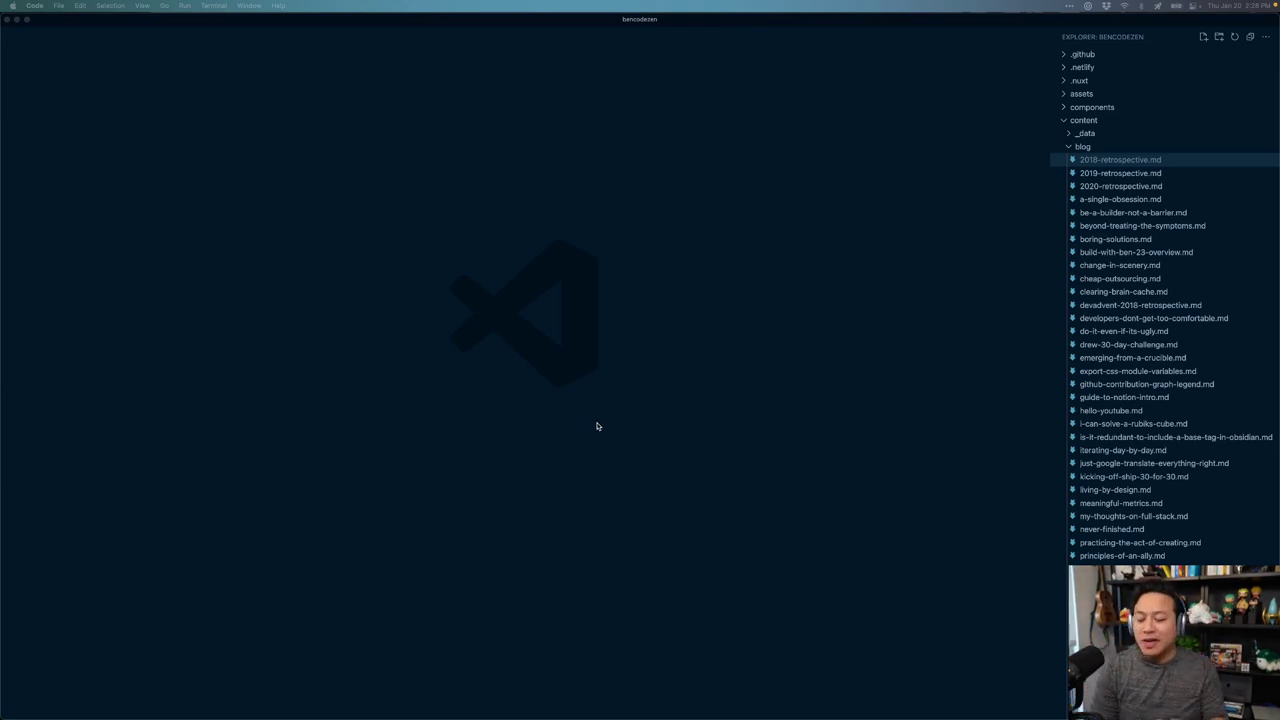
Step: Search Raycast for "window", review the window management commands and their hotkeys in the extension preferences, and return to the editor
key(alt+space)
text(window)
key(Down)
key(Down)
key(Down)
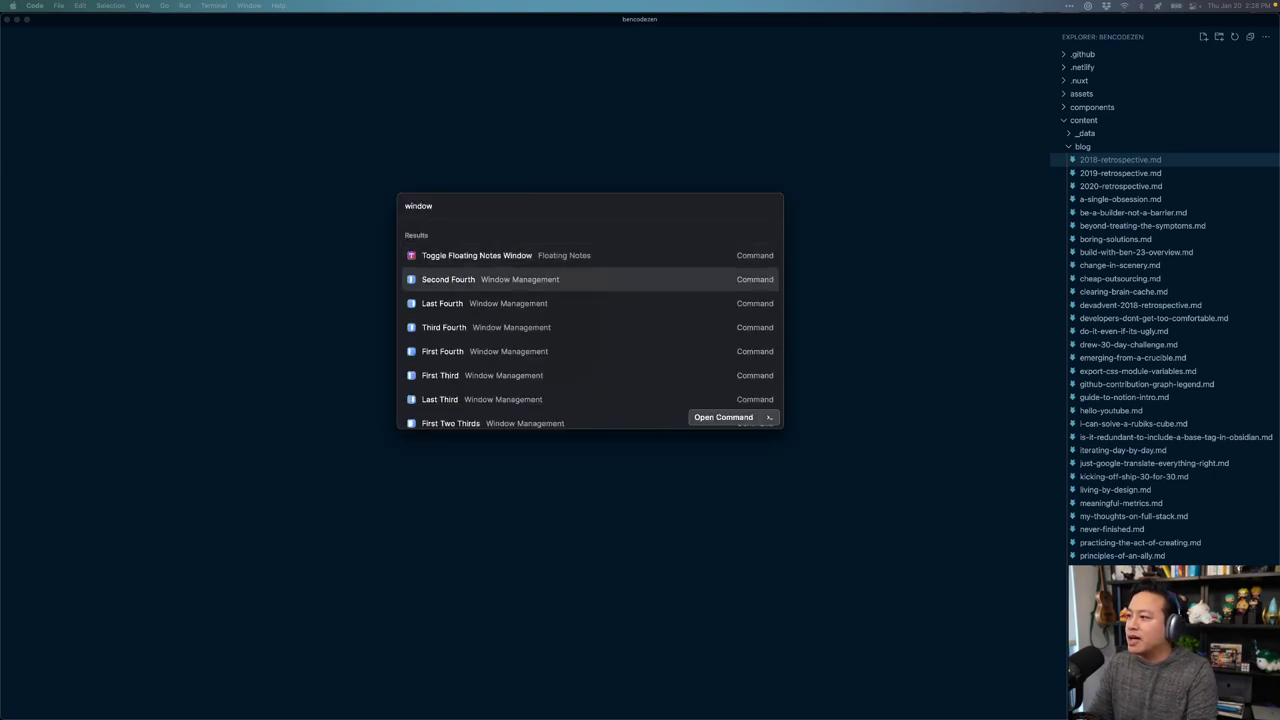
key(super+comma)
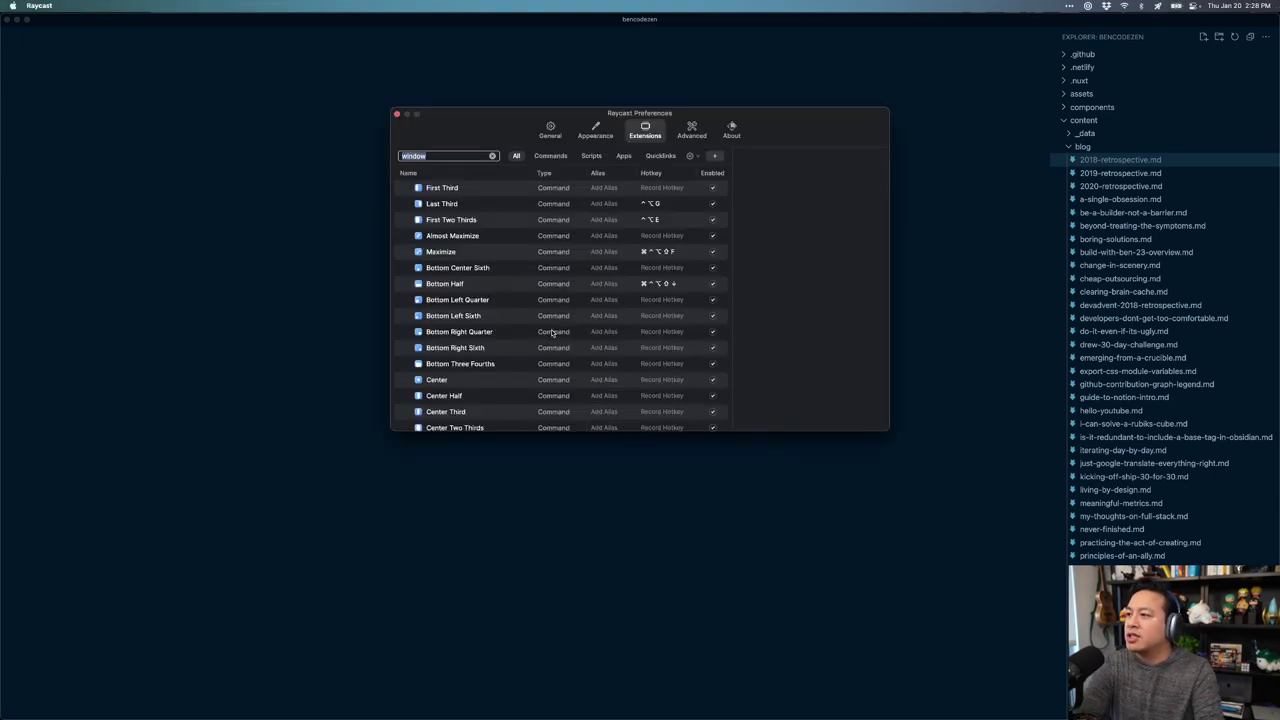
scroll(528, 296, down, 1)
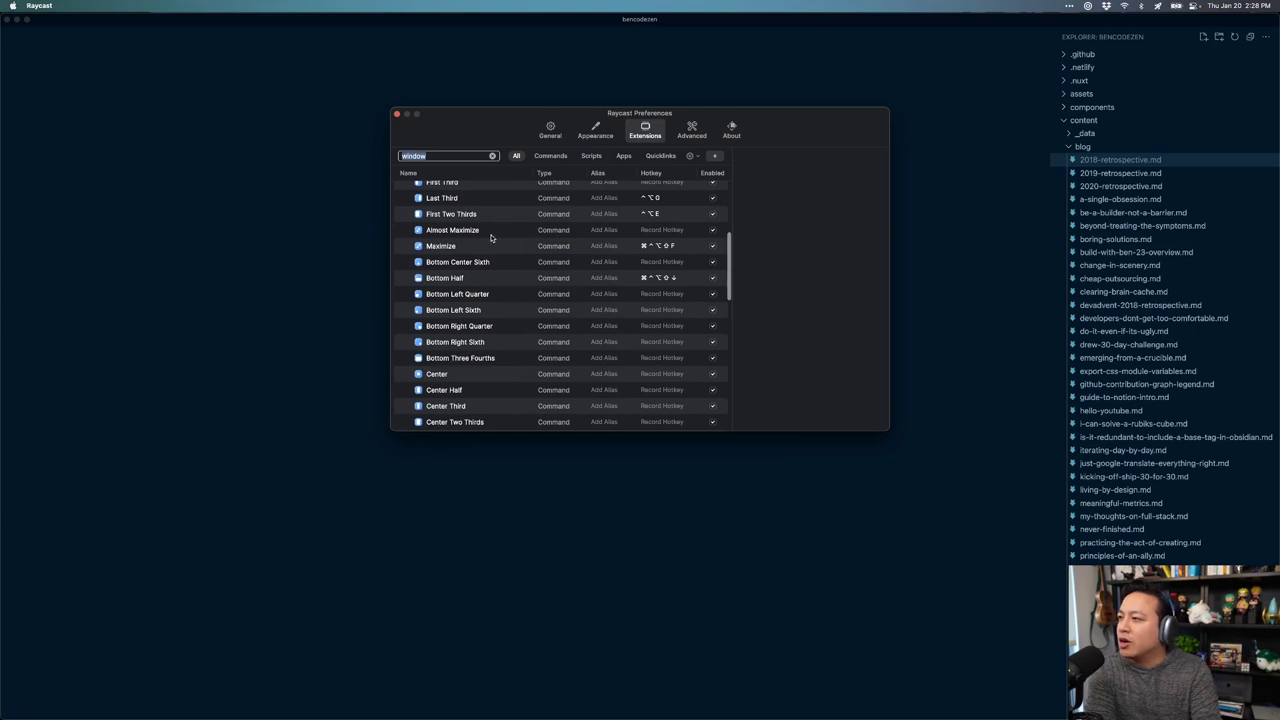
click(820, 272)
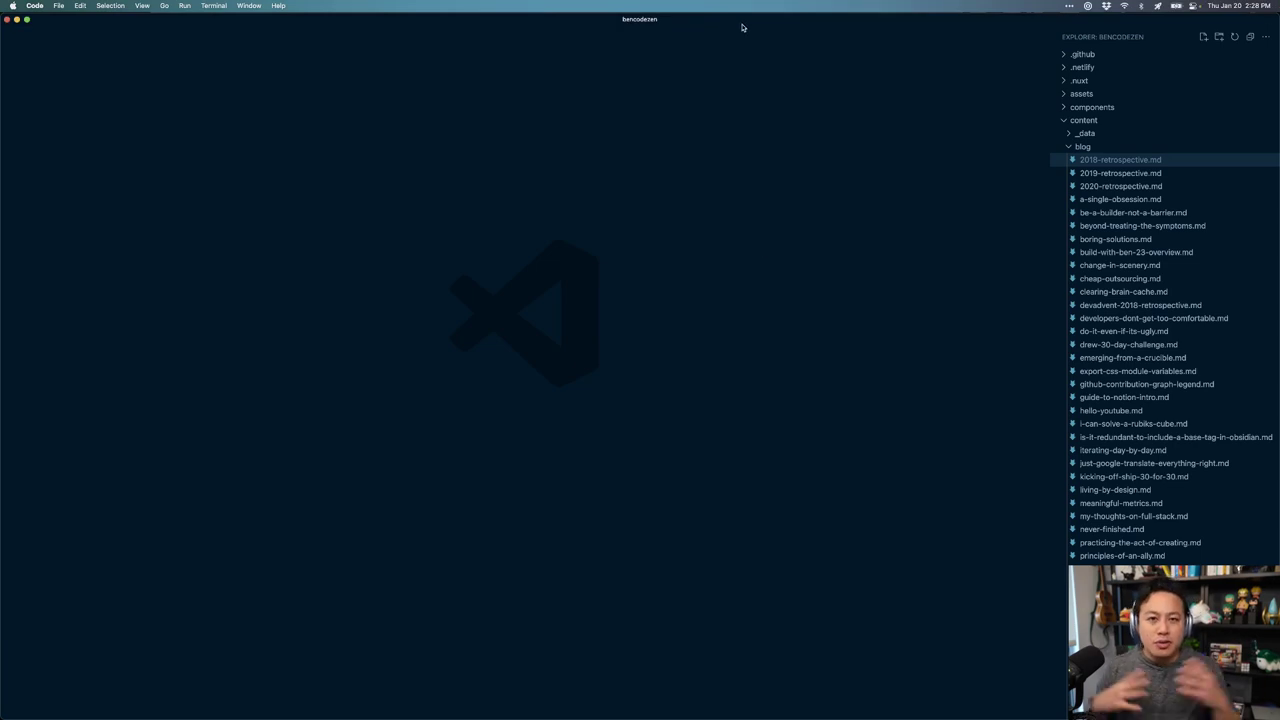
Step: Switch to Chrome, tile its window to the left half of the screen, and maximize it again
key(super+Tab)
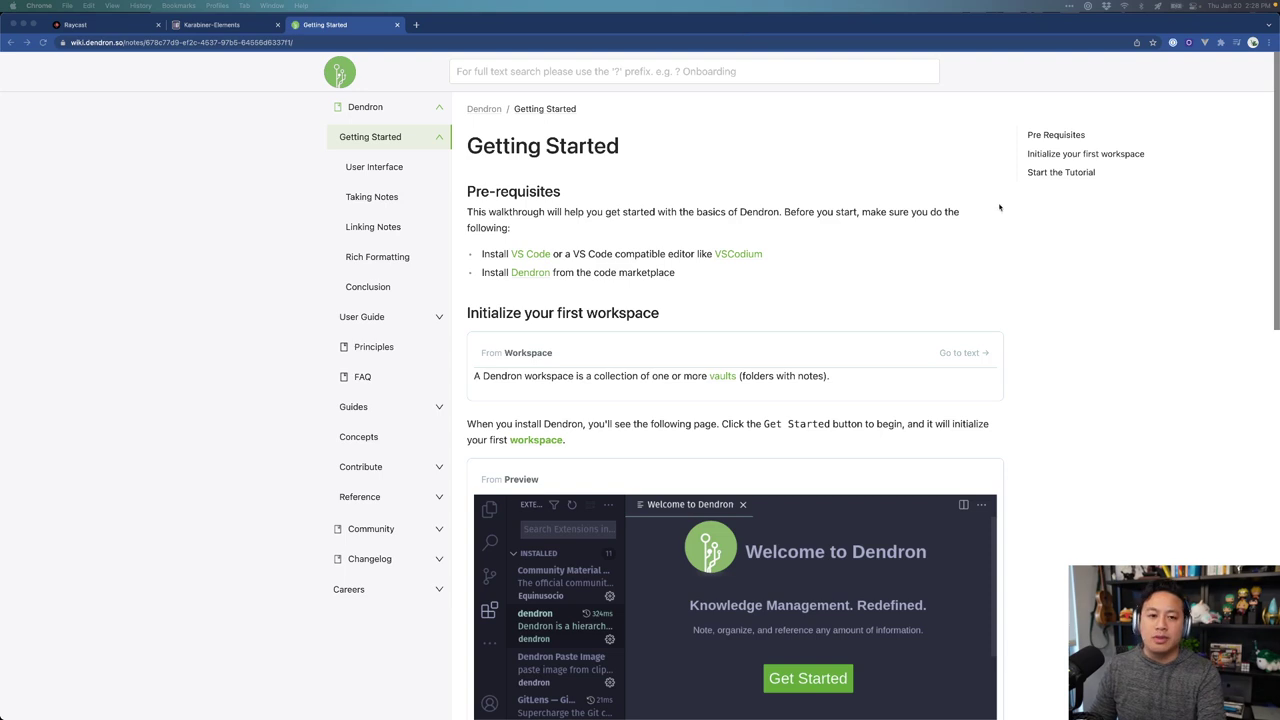
key(ctrl+alt+Left)
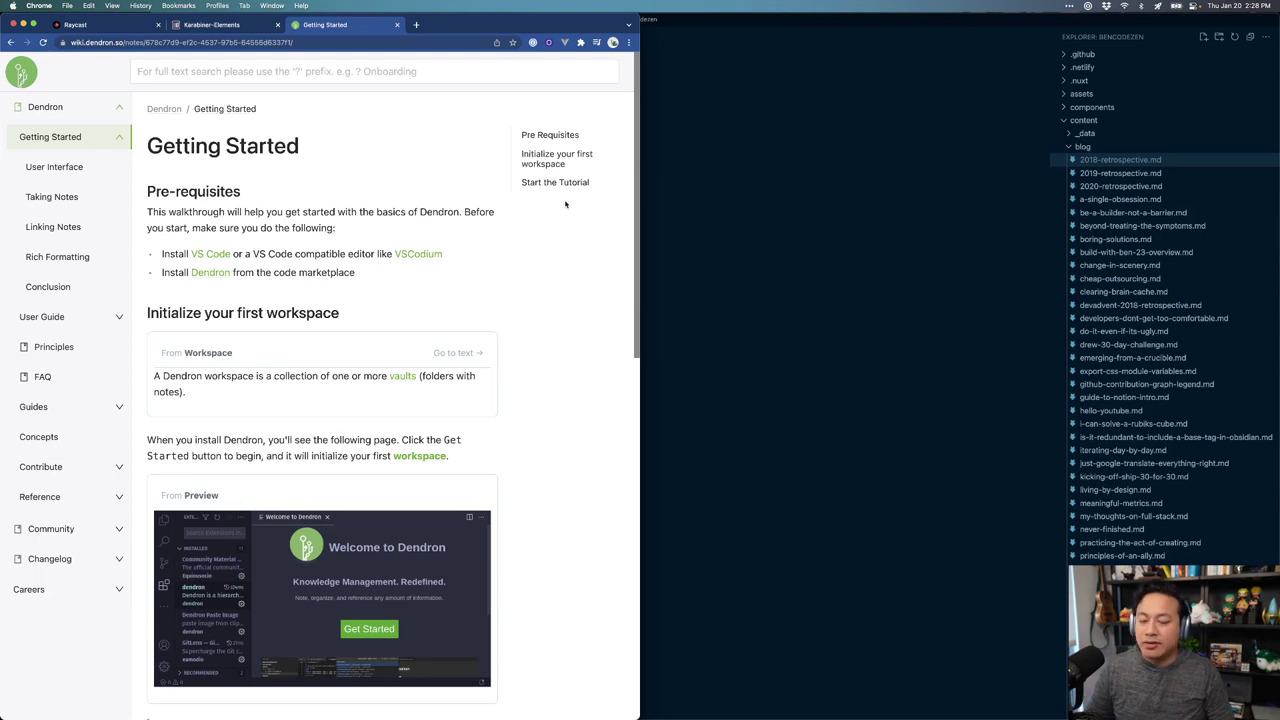
key(ctrl+alt+Return)
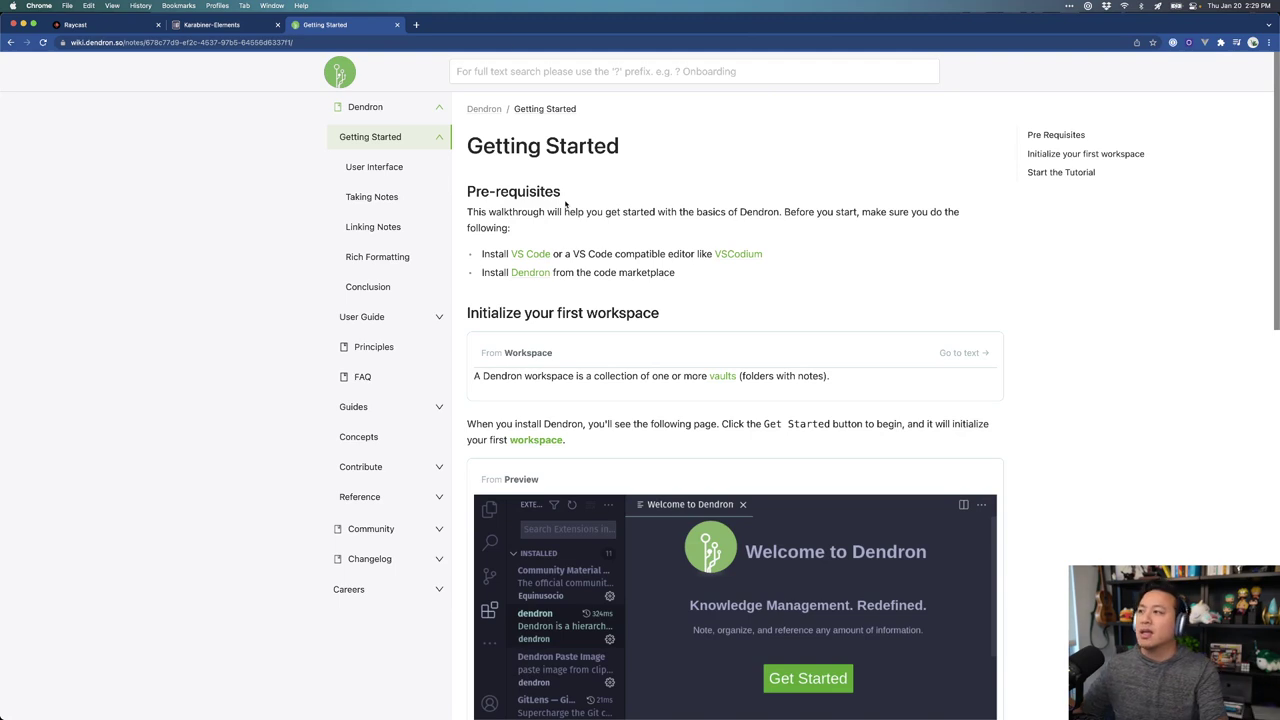
Step: Put the Chrome window into full screen mode and restore it to a regular window
click(35, 23)
mouse_move(55, 3)
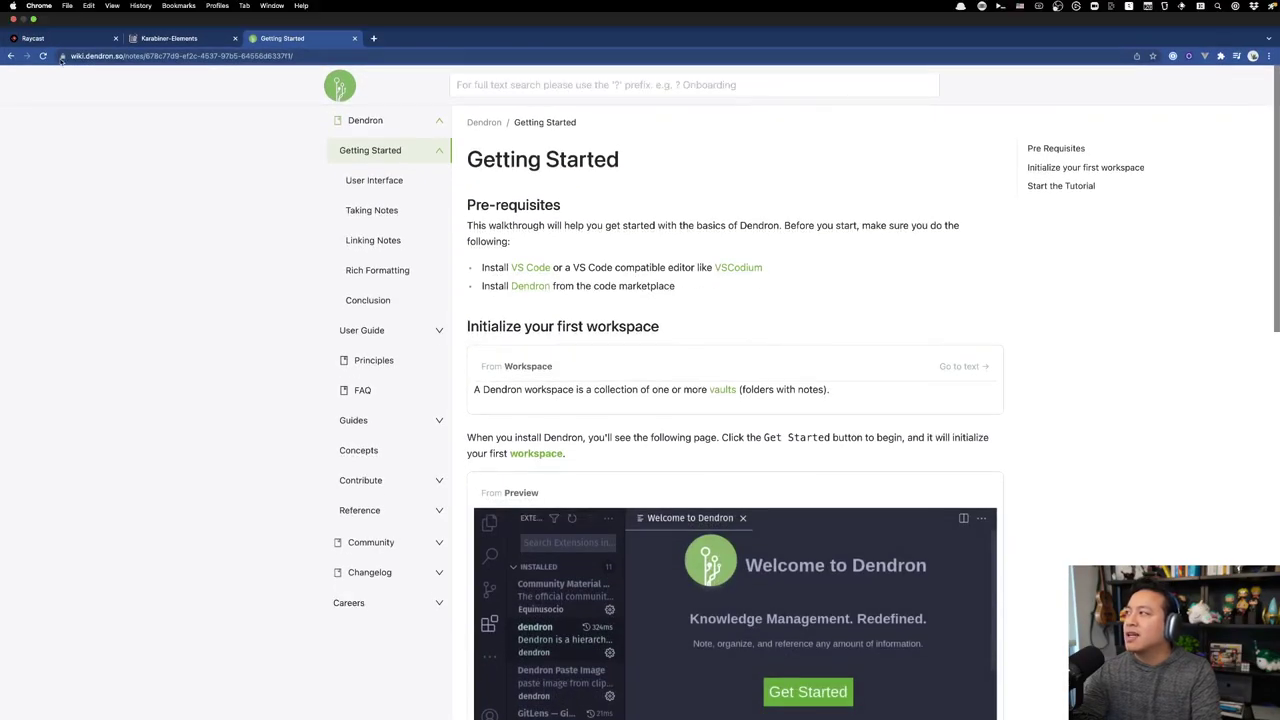
click(33, 19)
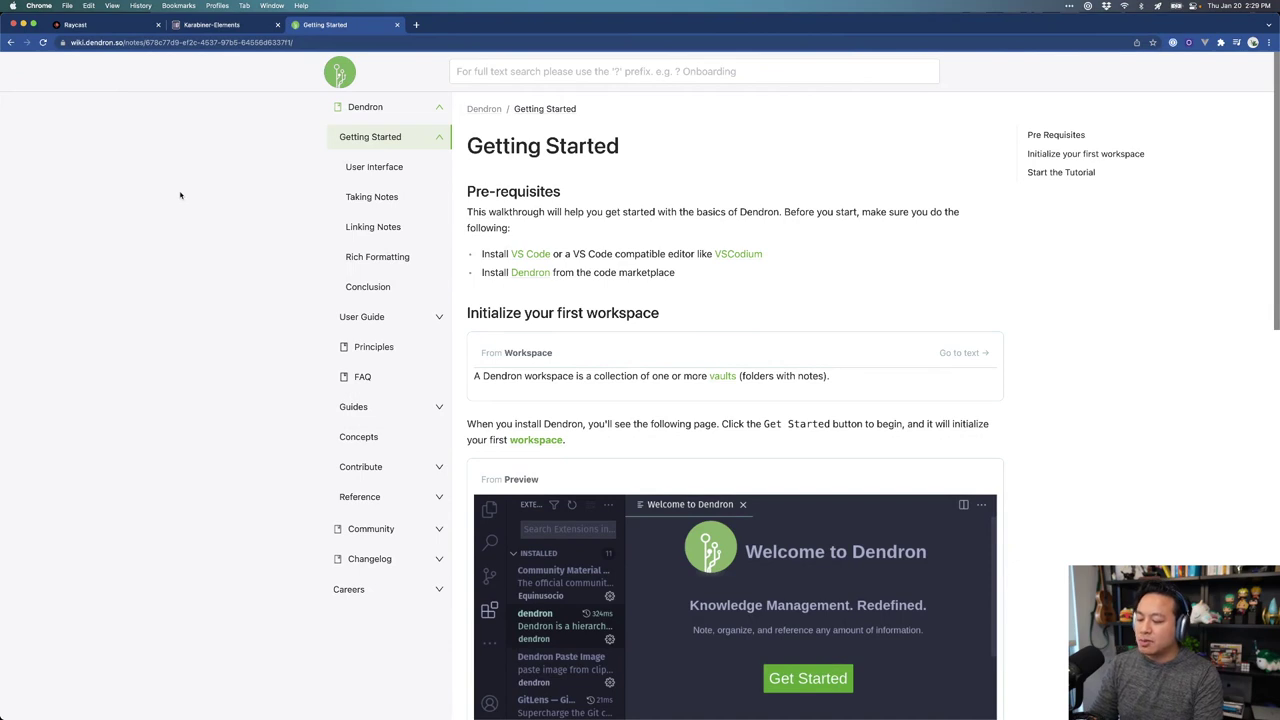
Step: Arrange the editor over the first two thirds of the screen and the Chrome window over the last third
key(ctrl+alt+shift+super+l)
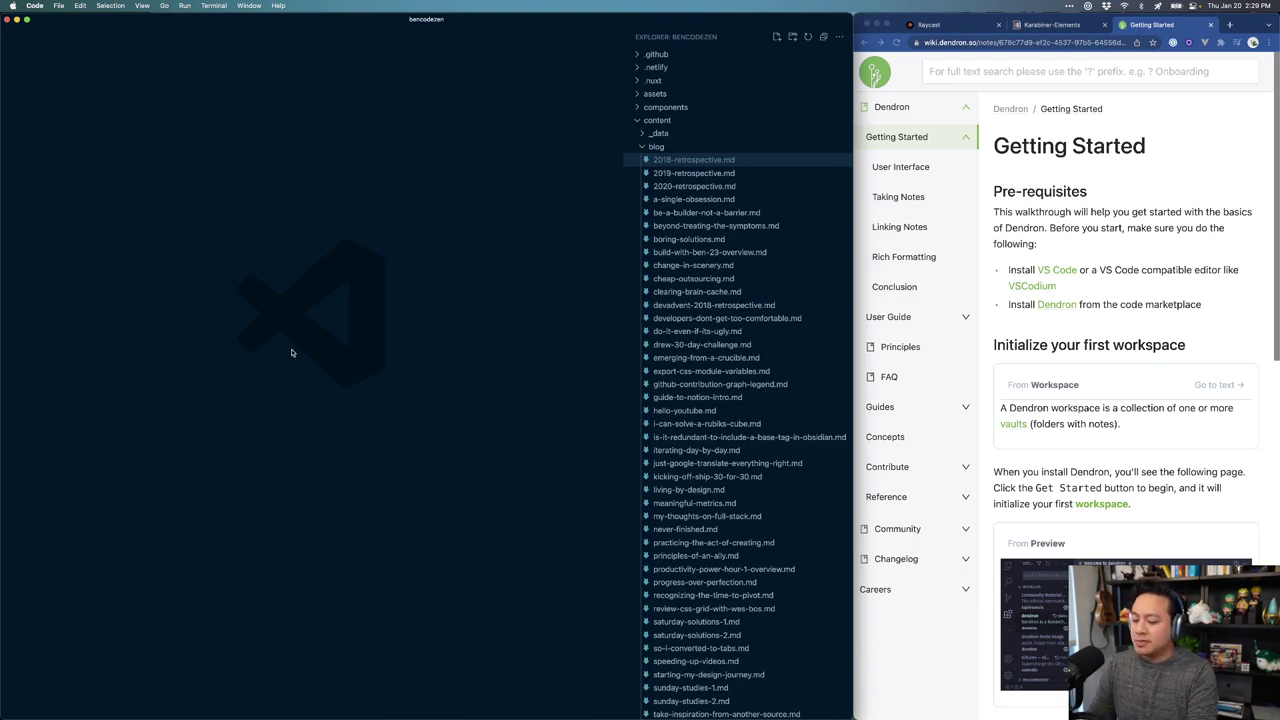
Step: Tile the editor window over the first half of the screen and the Chrome window over the second half
key(ctrl+alt+shift+super+h)
click(868, 308)
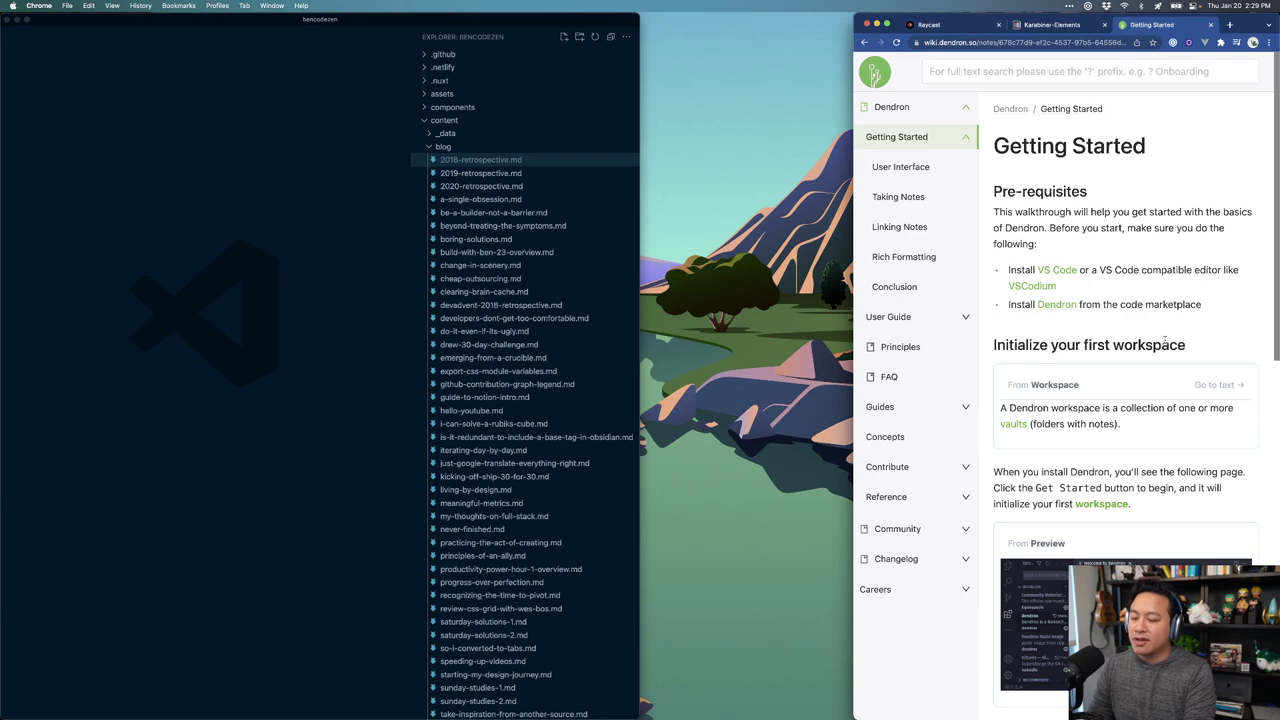
key(ctrl+alt+shift+super+l)
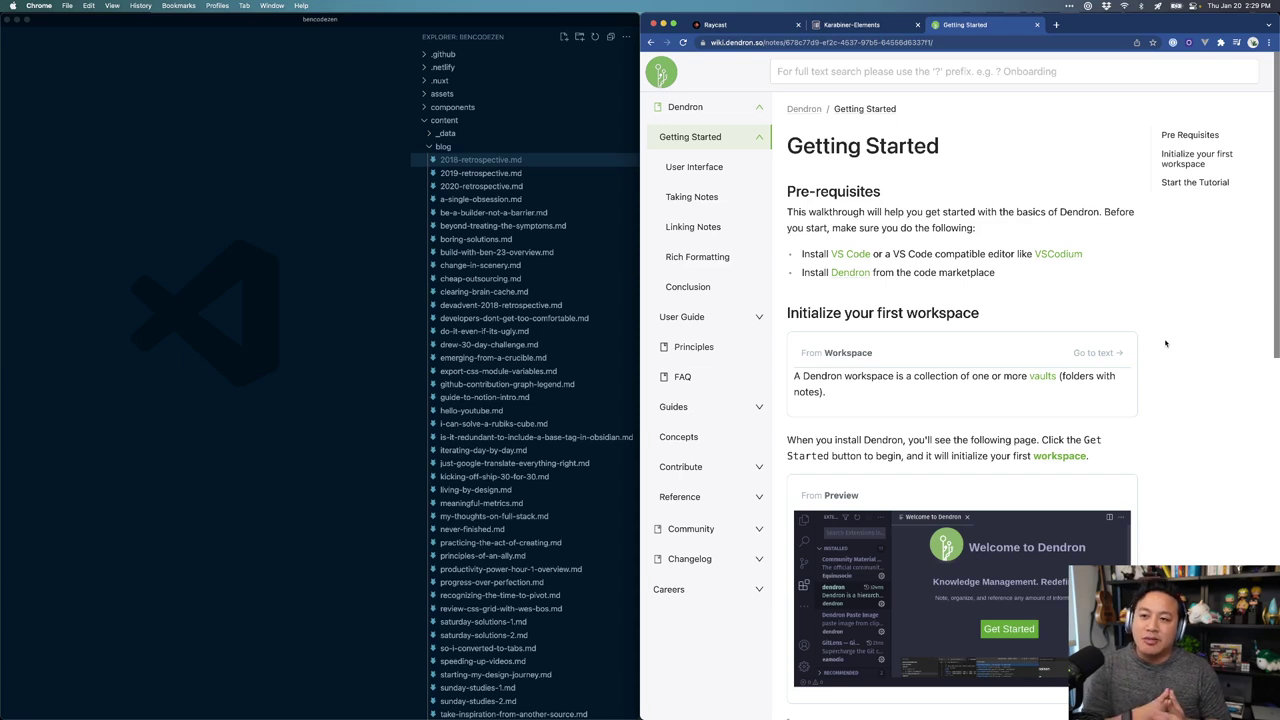
Step: Find the Toggle Floating Notes Window command in Raycast with "floati" and run it
key(alt+space)
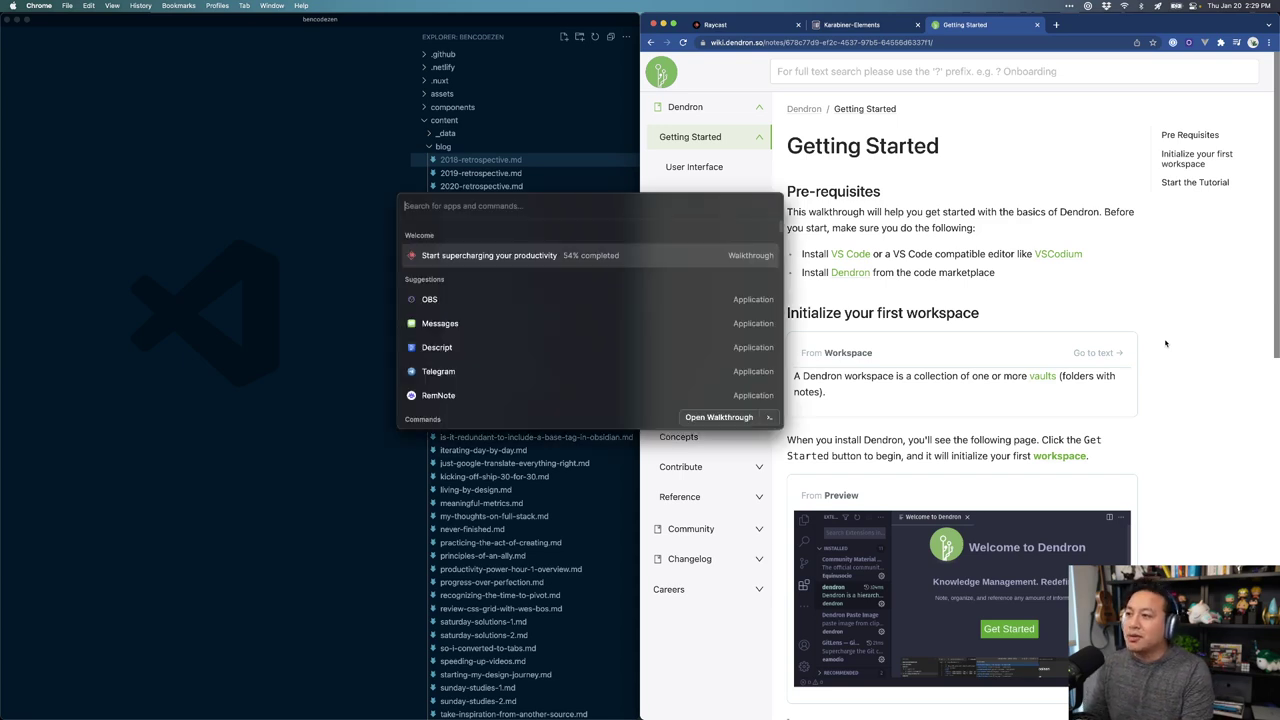
text(floati)
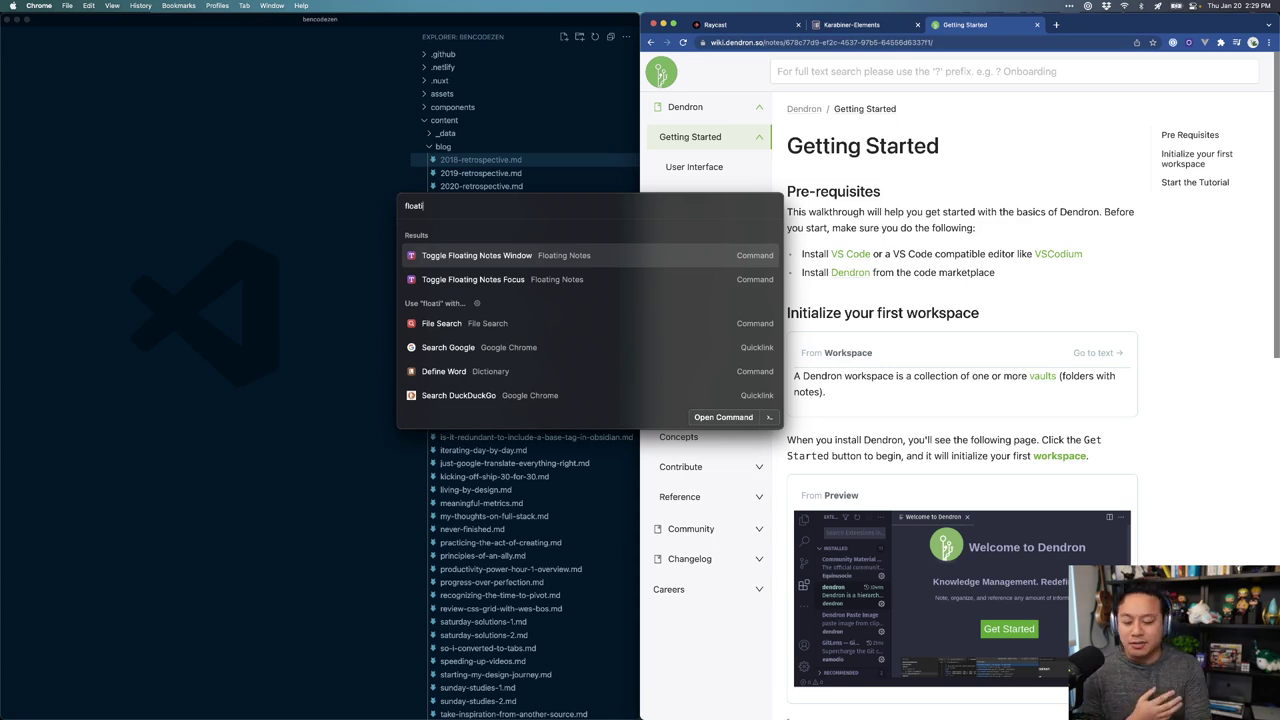
key(Return)
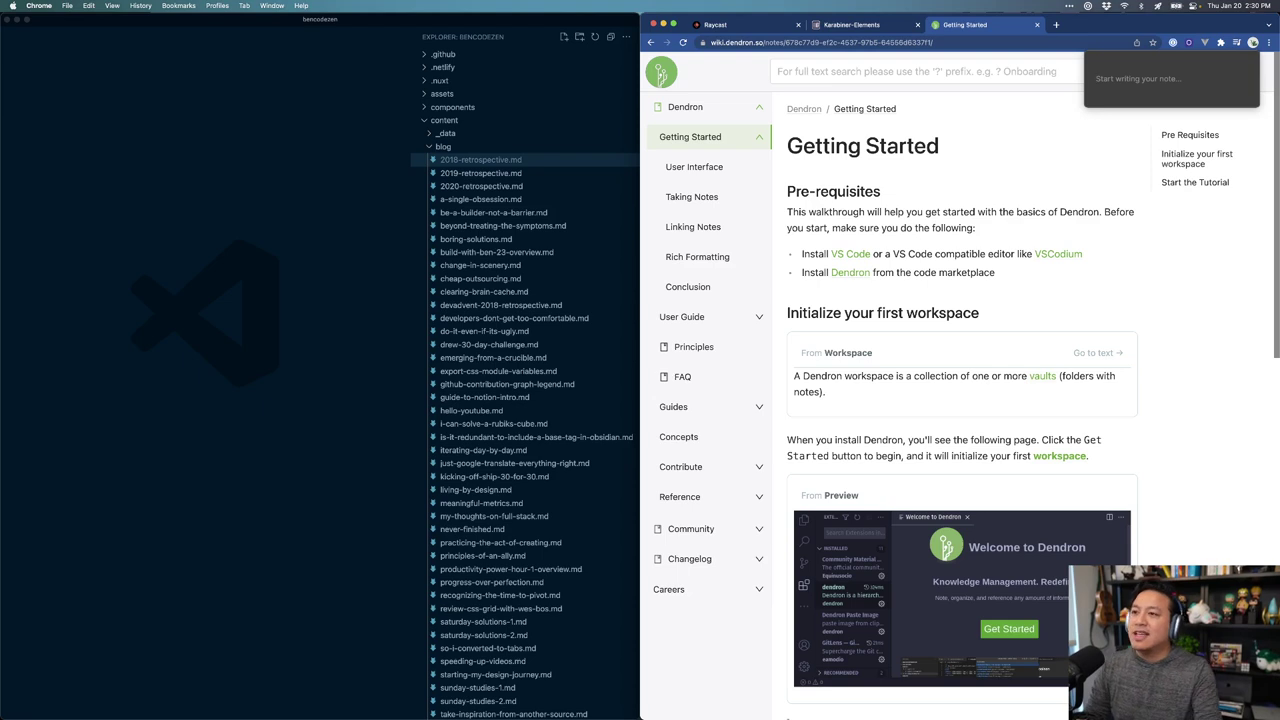
Step: Follow the VSCodium link on the Dendron page and close both that tab and the Karabiner-Elements tab
click(1062, 255)
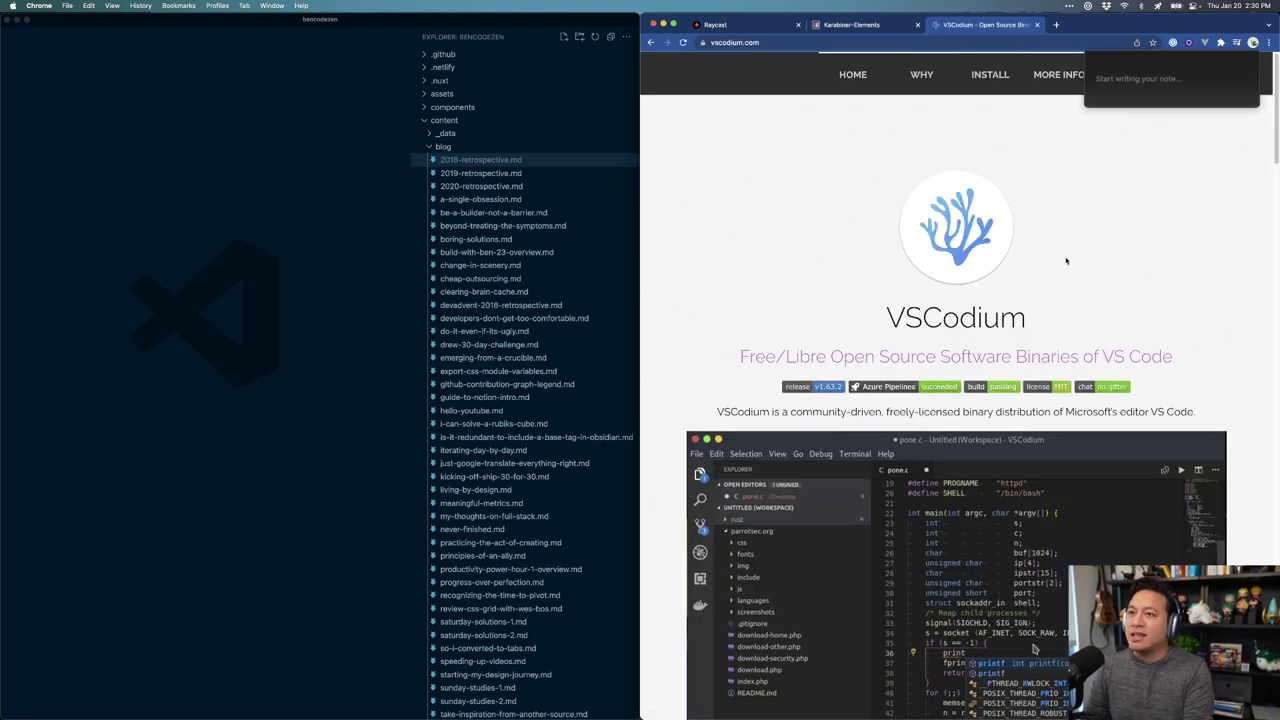
key(super+w)
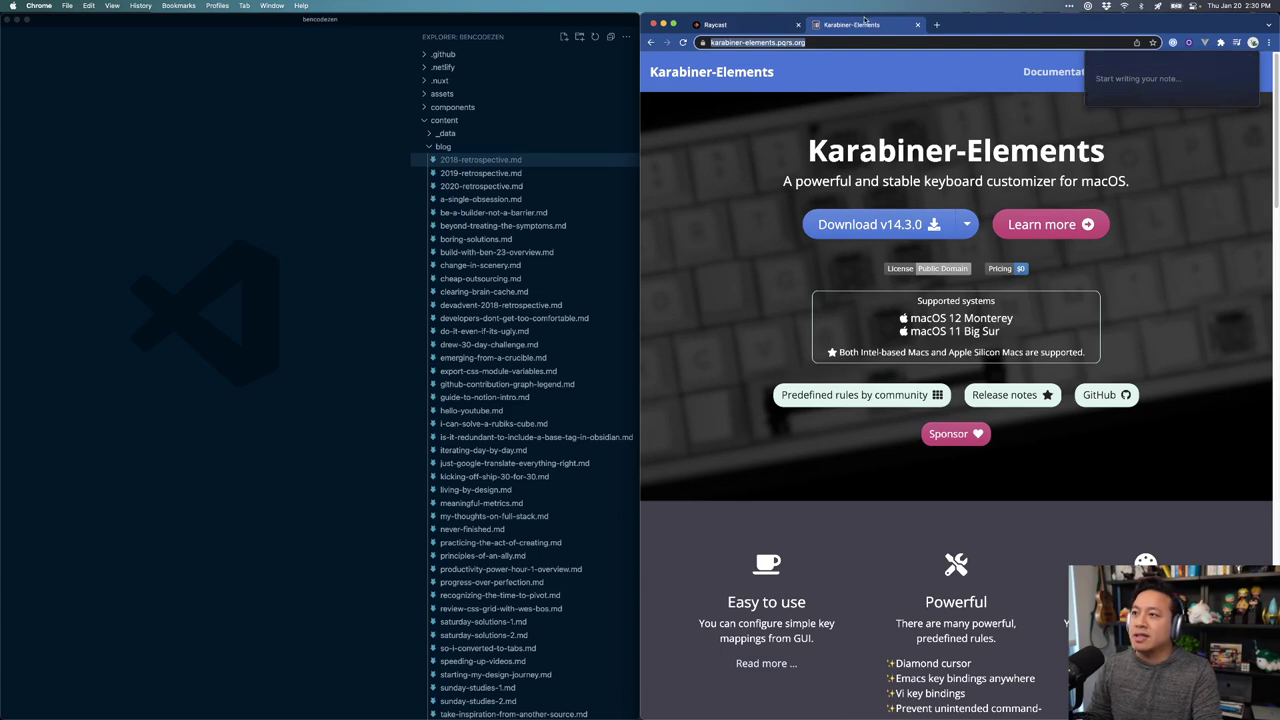
key(super+w)
Step: Write "Raycast -" and "It's about productivity" on separate lines in the floating note and move it over the Raycast page's header
text(Raycast -)
key(Return)
text(It's about productivity)
click(716, 153)
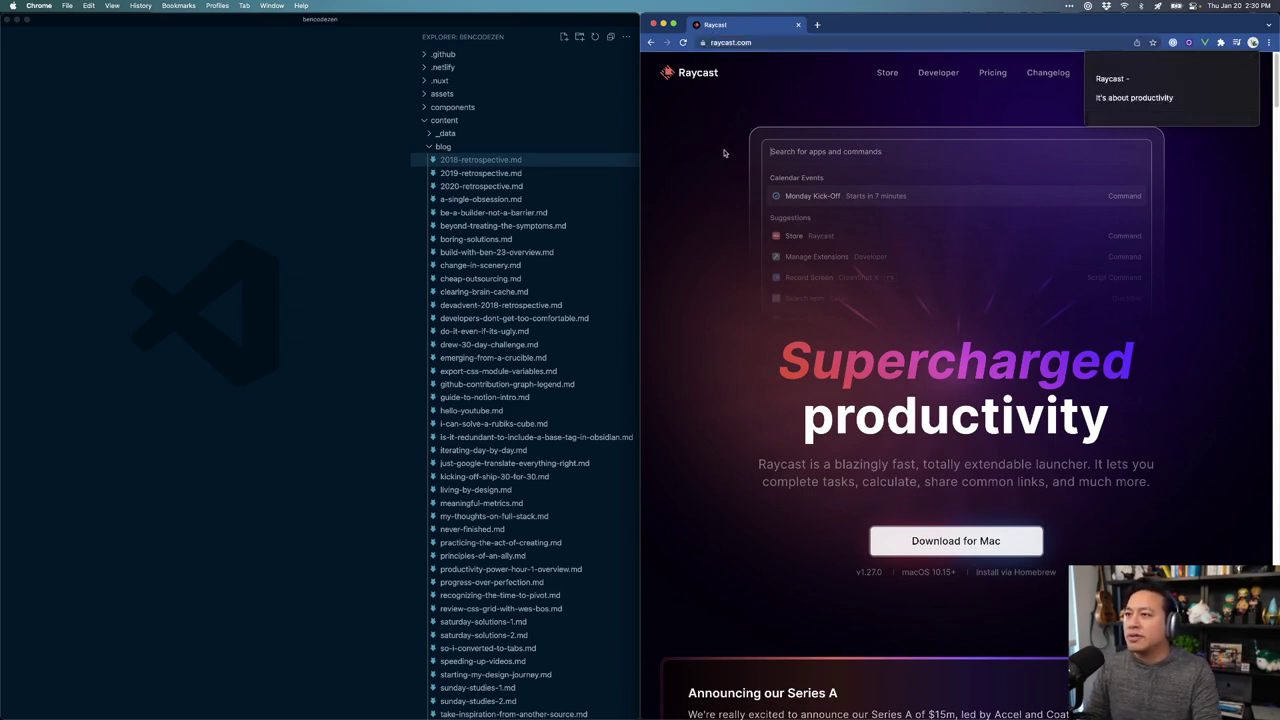
click(528, 230)
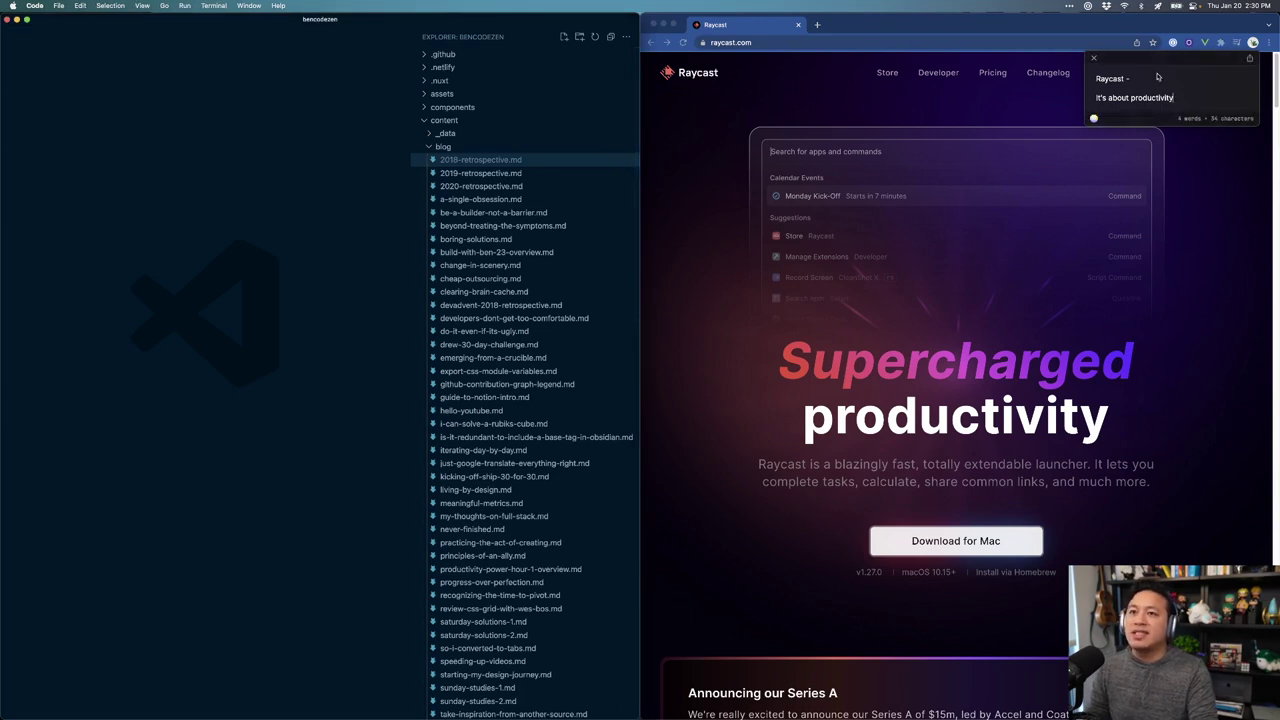
drag(1157, 70, 966, 88)
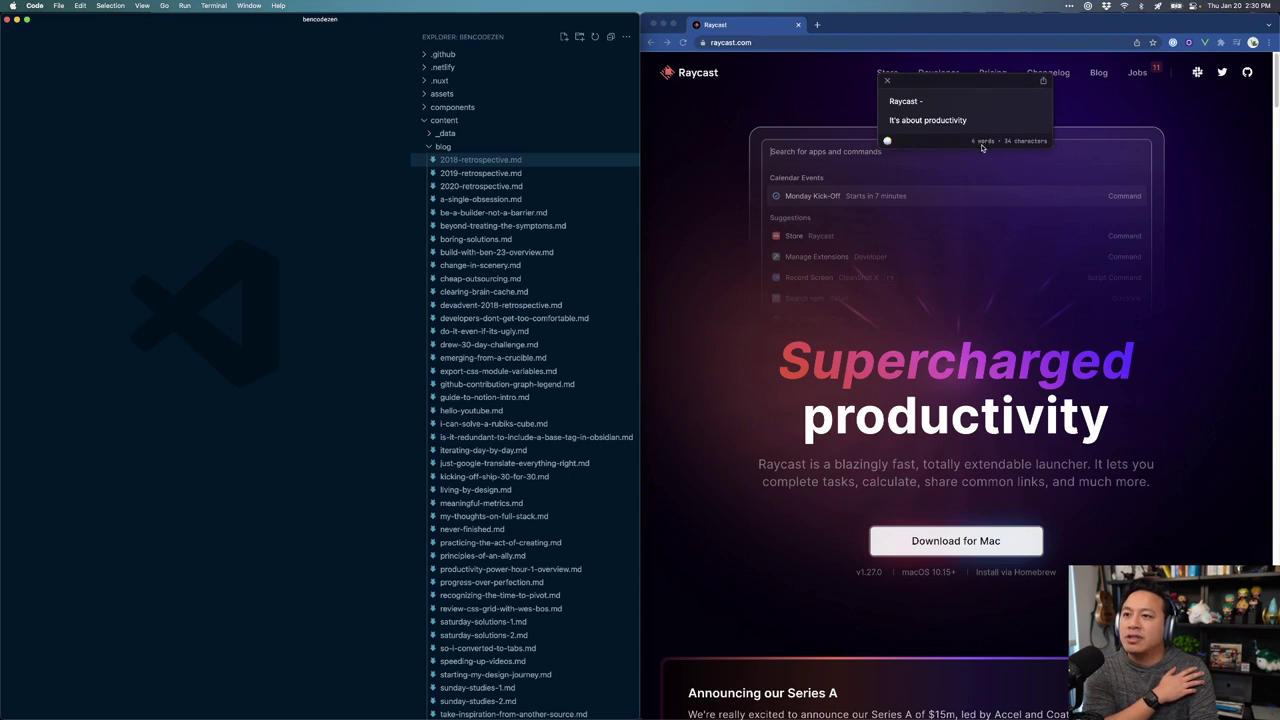
Step: Try the purple, blue, orange and yellow-green themes on the floating note and keep the blue one
click(984, 151)
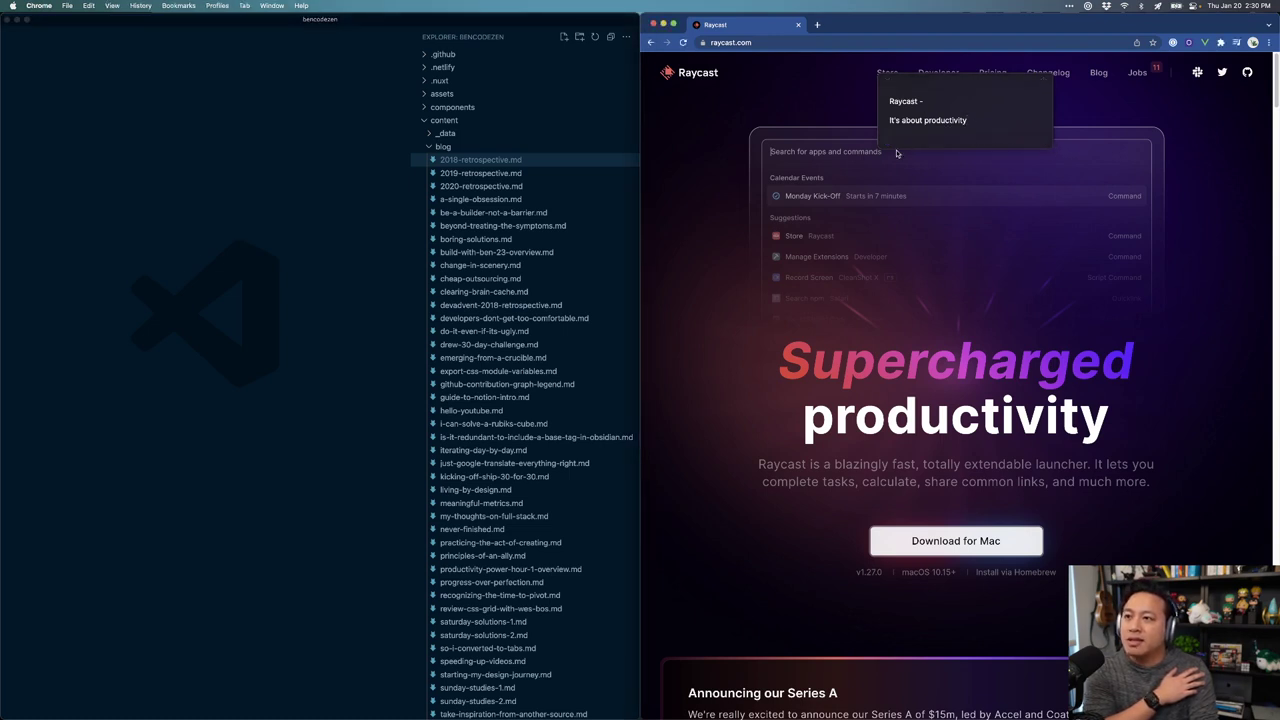
mouse_move(887, 141)
click(869, 119)
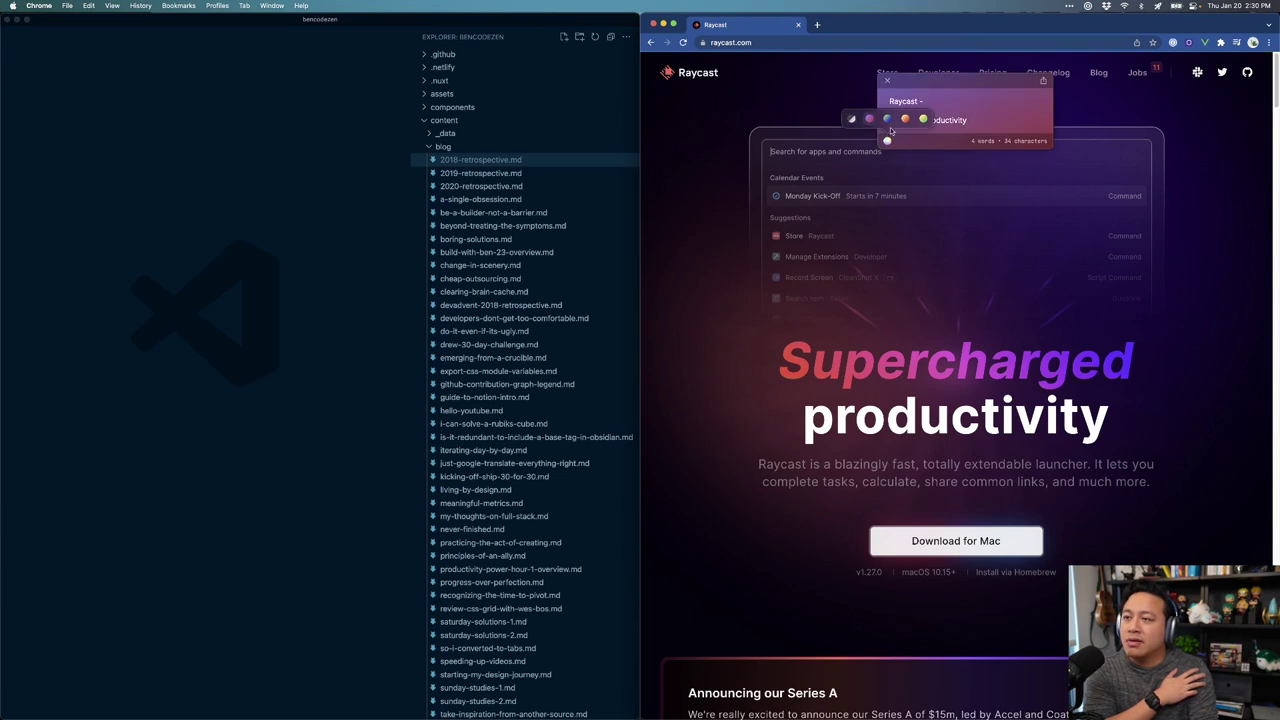
click(887, 119)
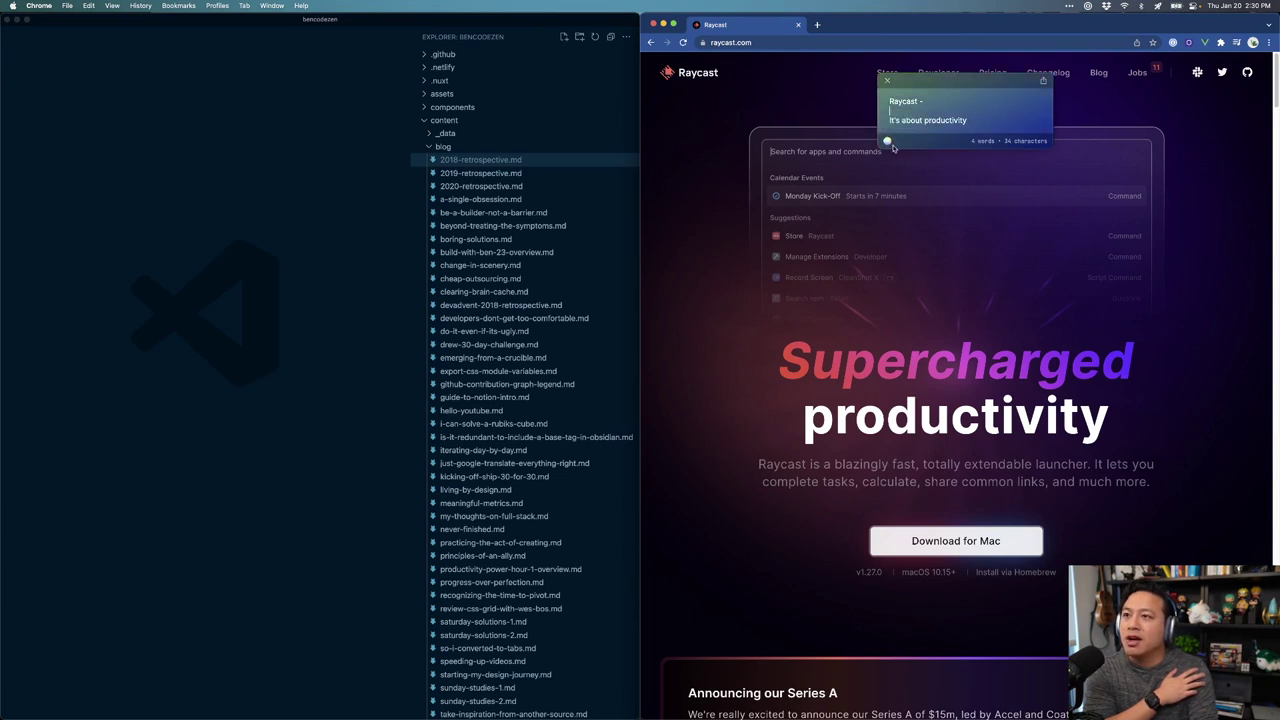
mouse_move(887, 141)
click(905, 119)
click(923, 119)
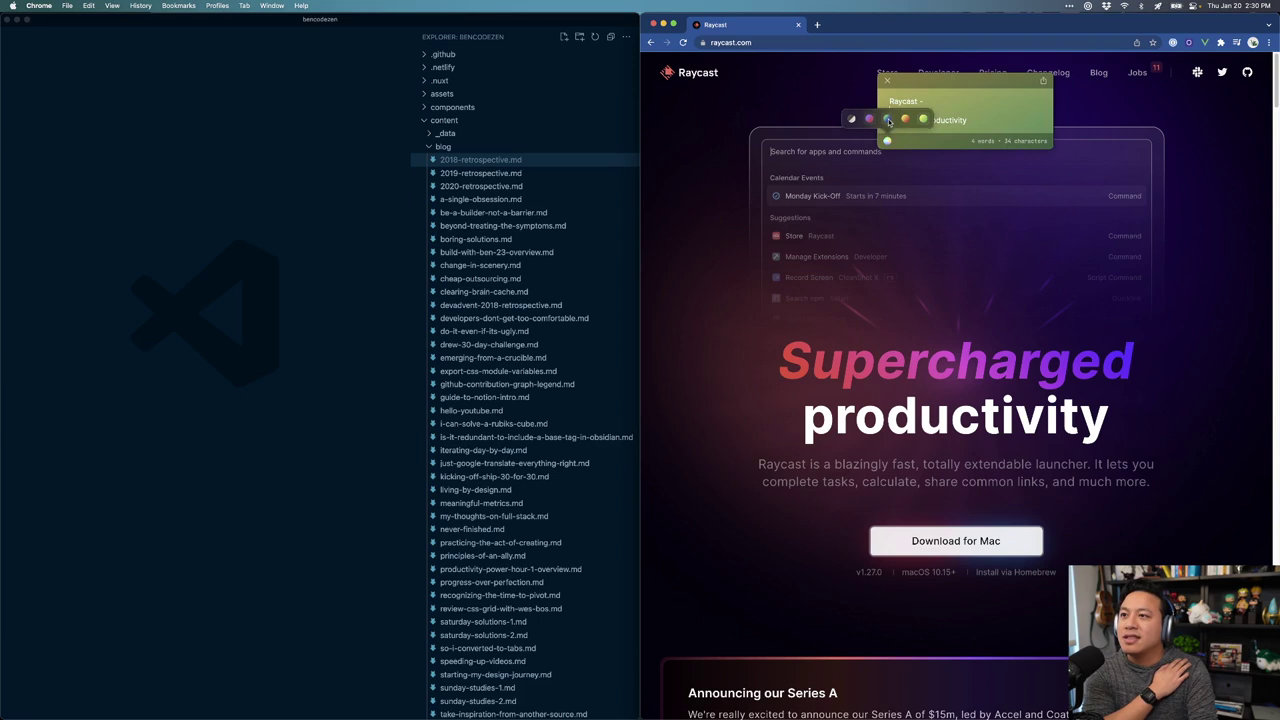
click(851, 119)
Step: View the floating note's export options and move the note back to the Chrome window's upper corner
click(1043, 81)
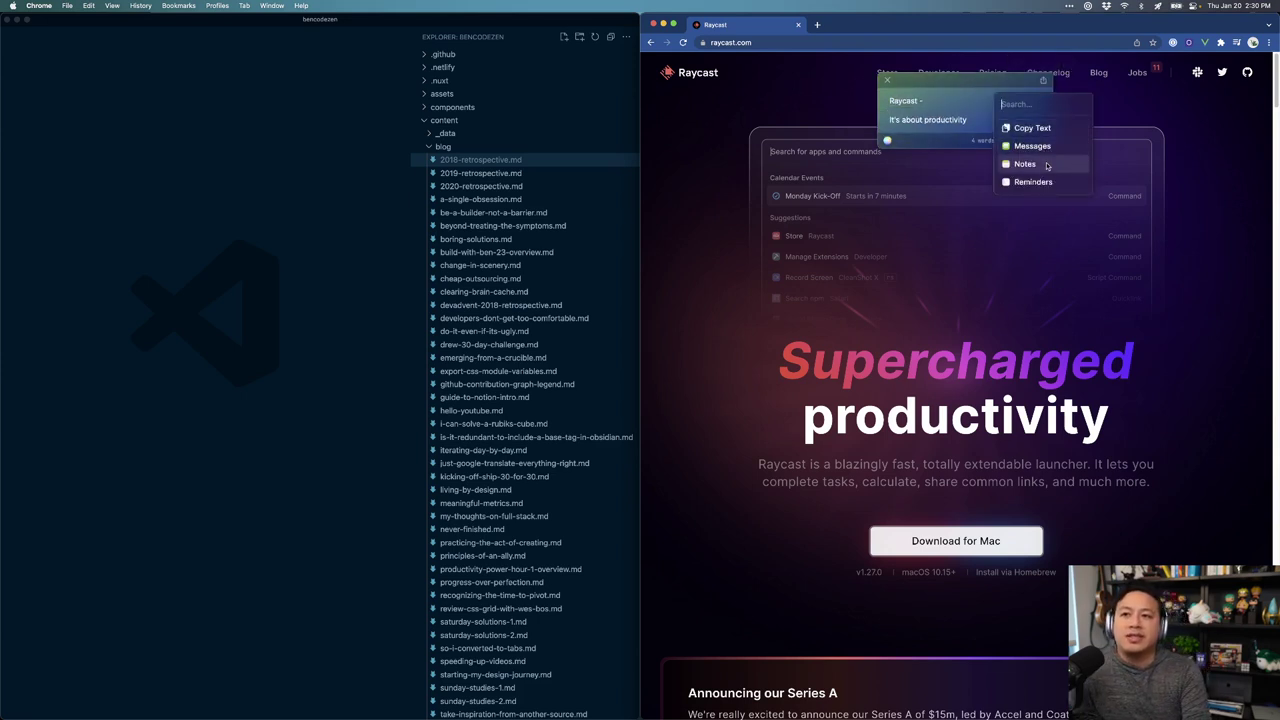
click(967, 102)
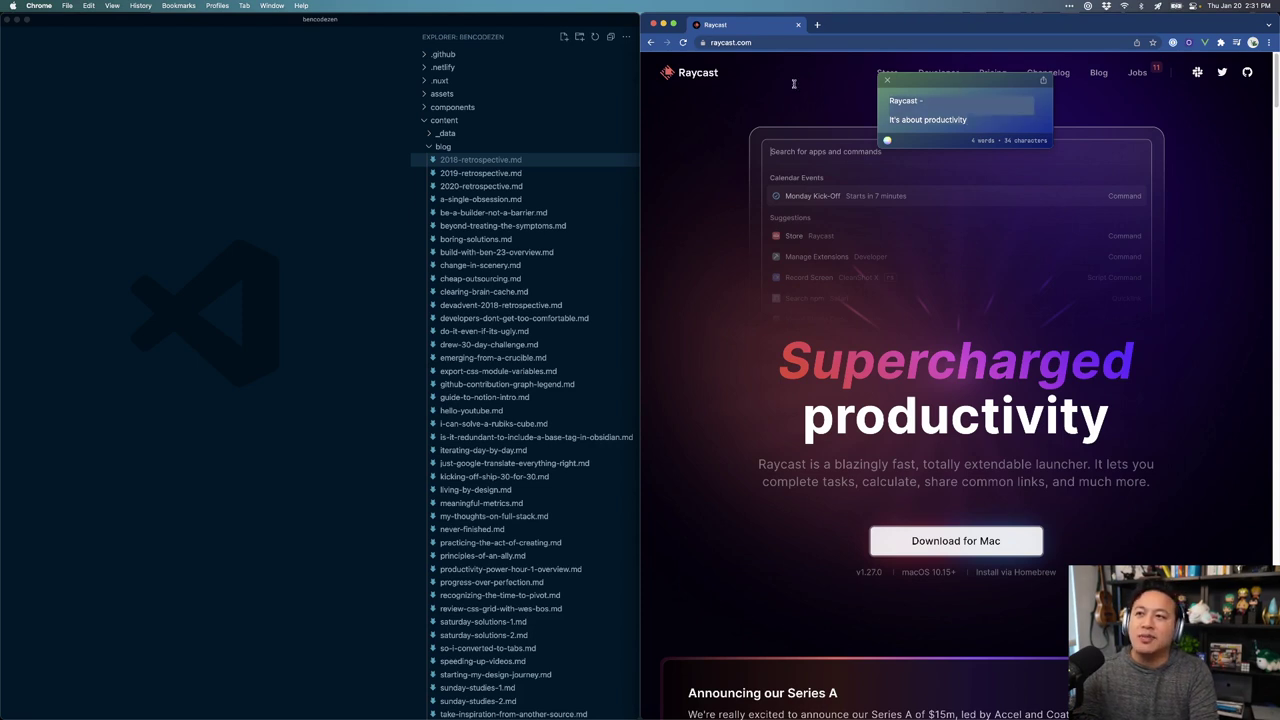
drag(989, 81, 1195, 29)
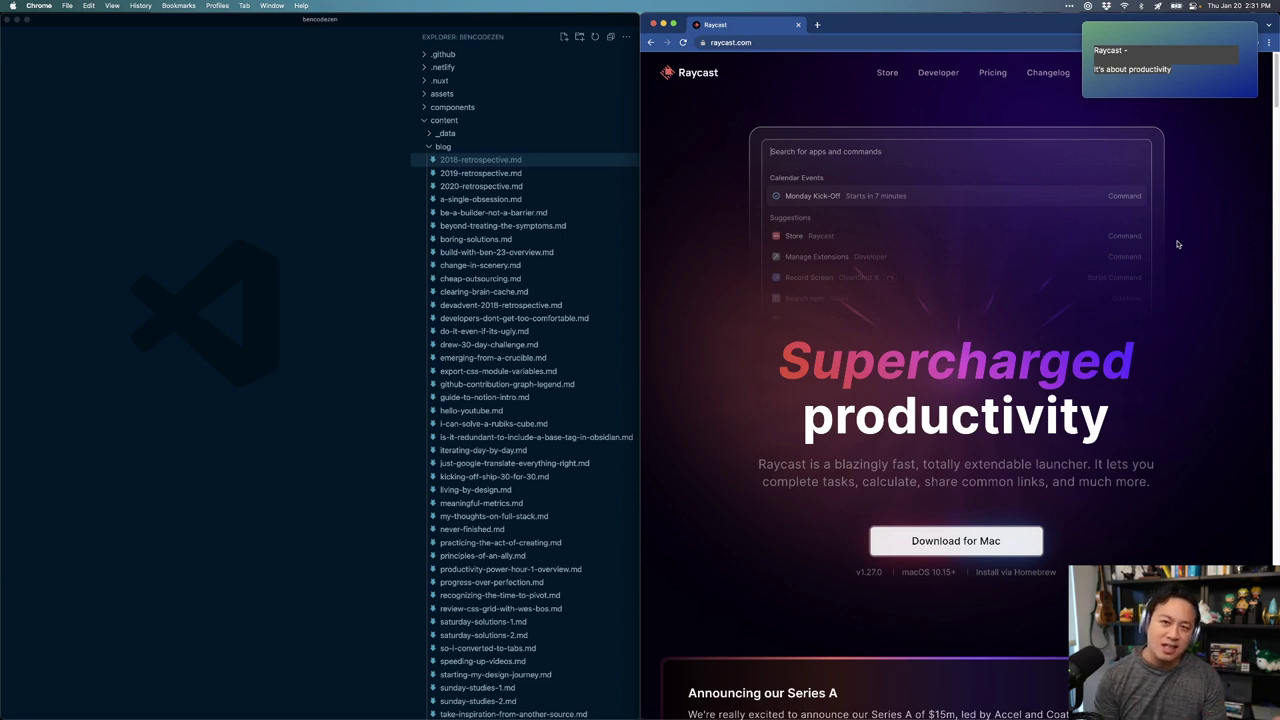
Step: Close and reopen the floating note, clear it to an empty note and close it again
mouse_move(1148, 40)
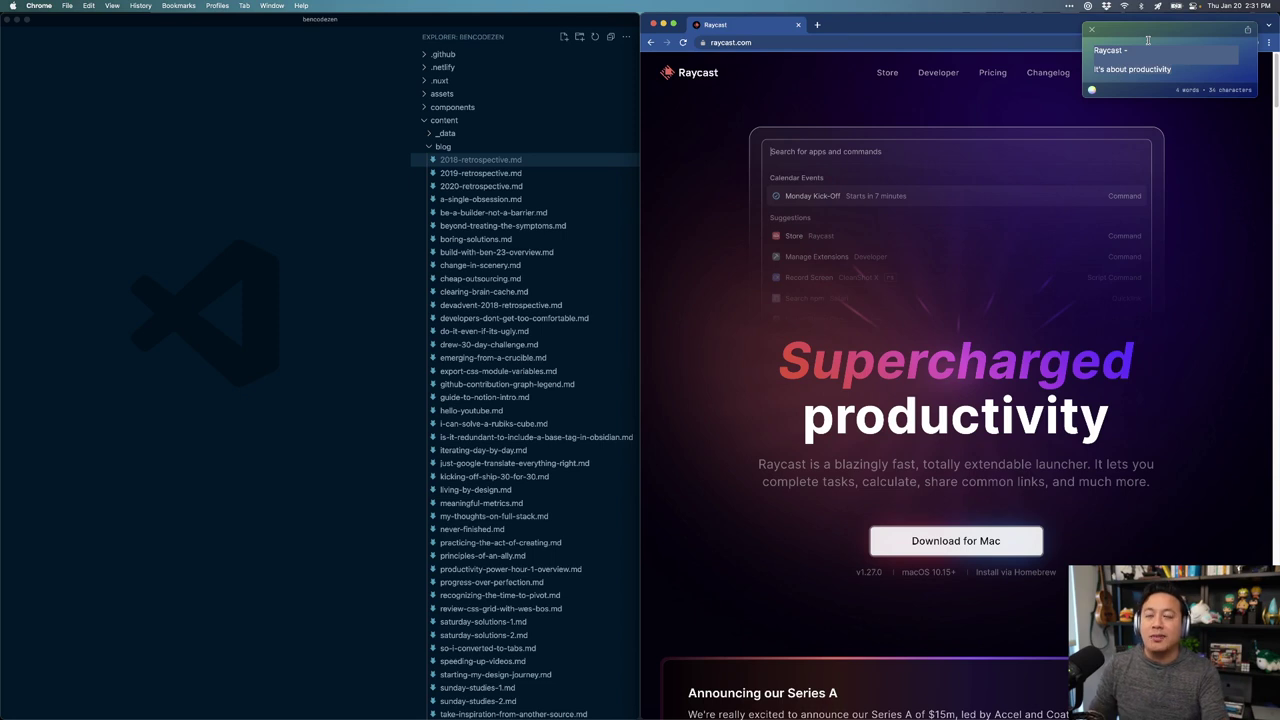
click(1090, 29)
key(super+space)
key(Return)
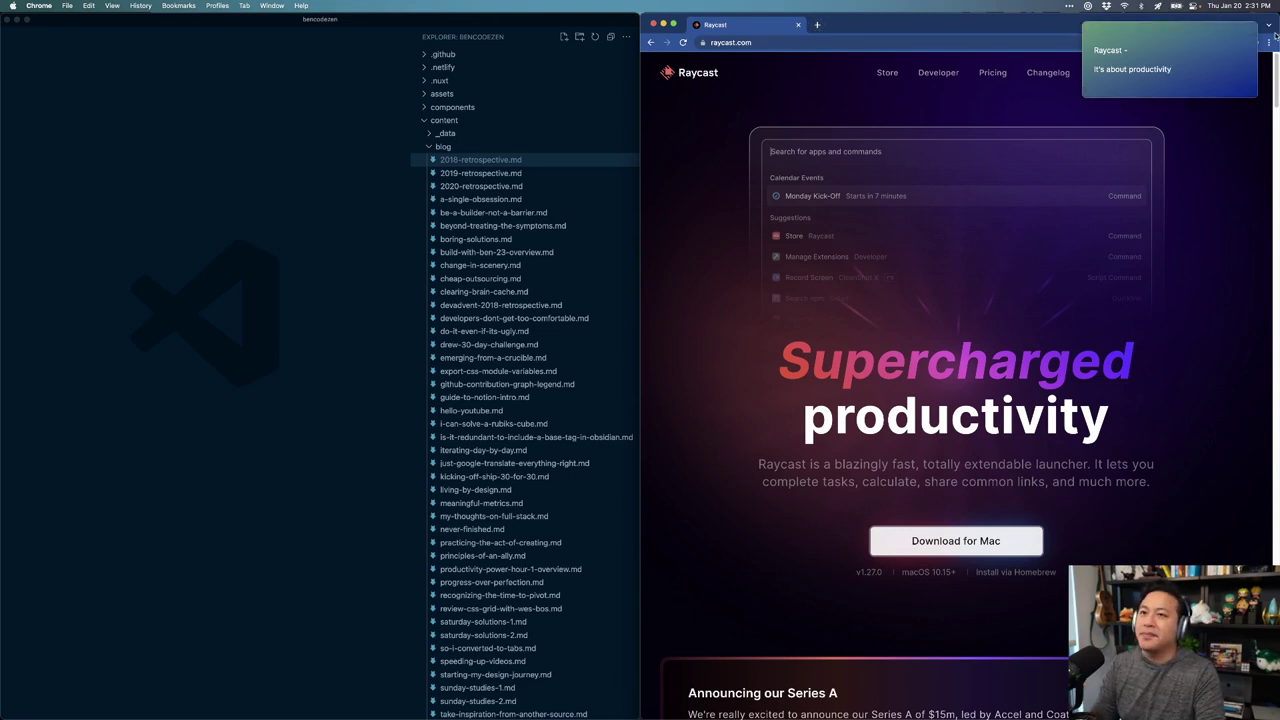
key(super+n)
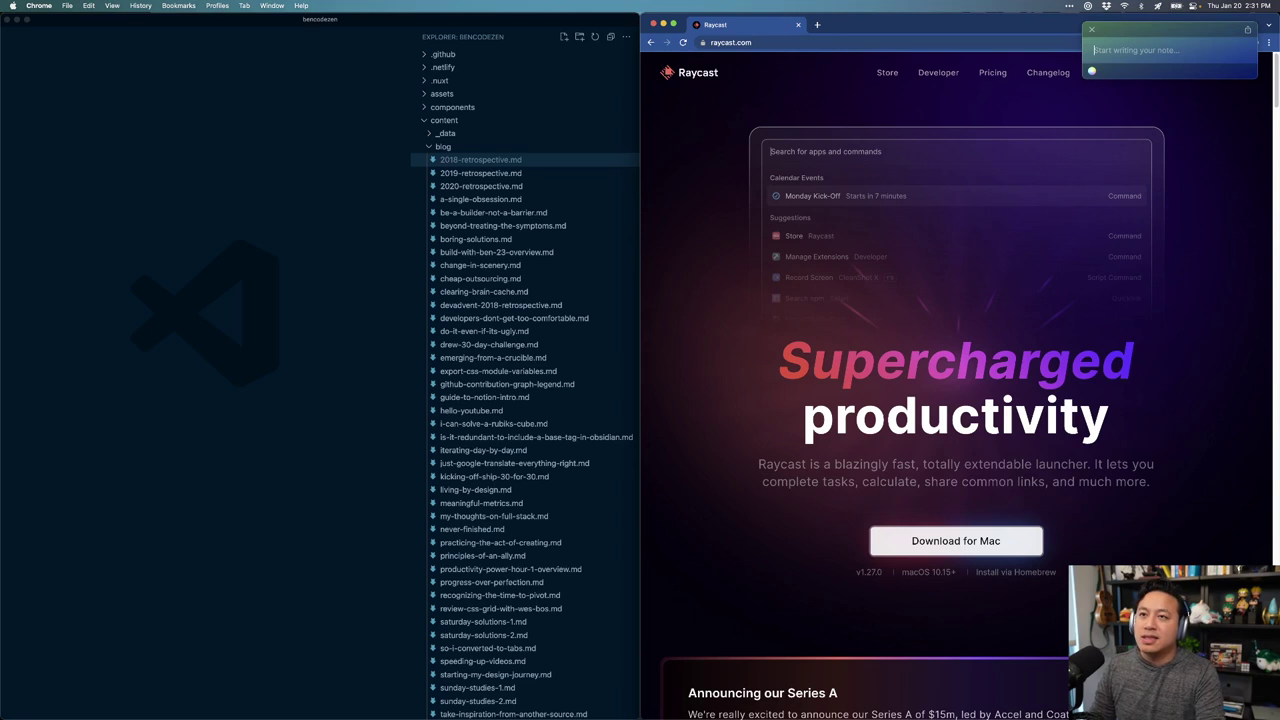
click(1091, 30)
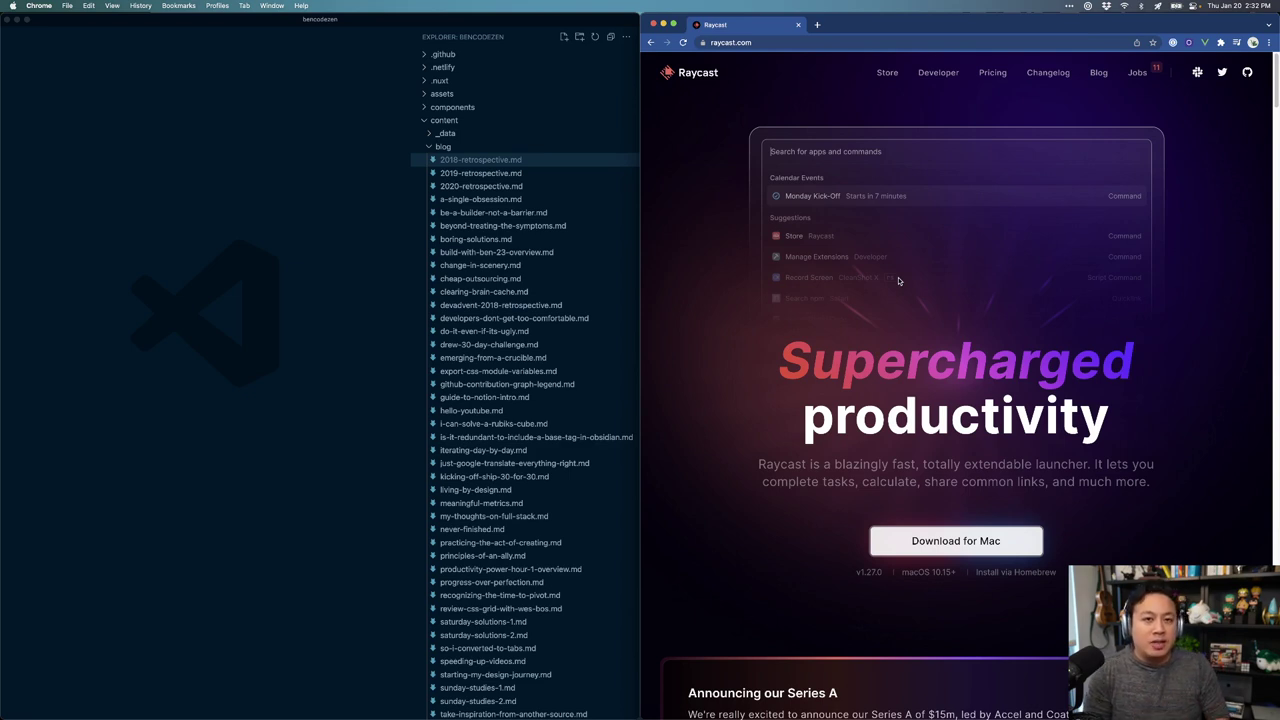
Step: Maximize the Chrome window and open GitHub in a new tab
key(alt+space)
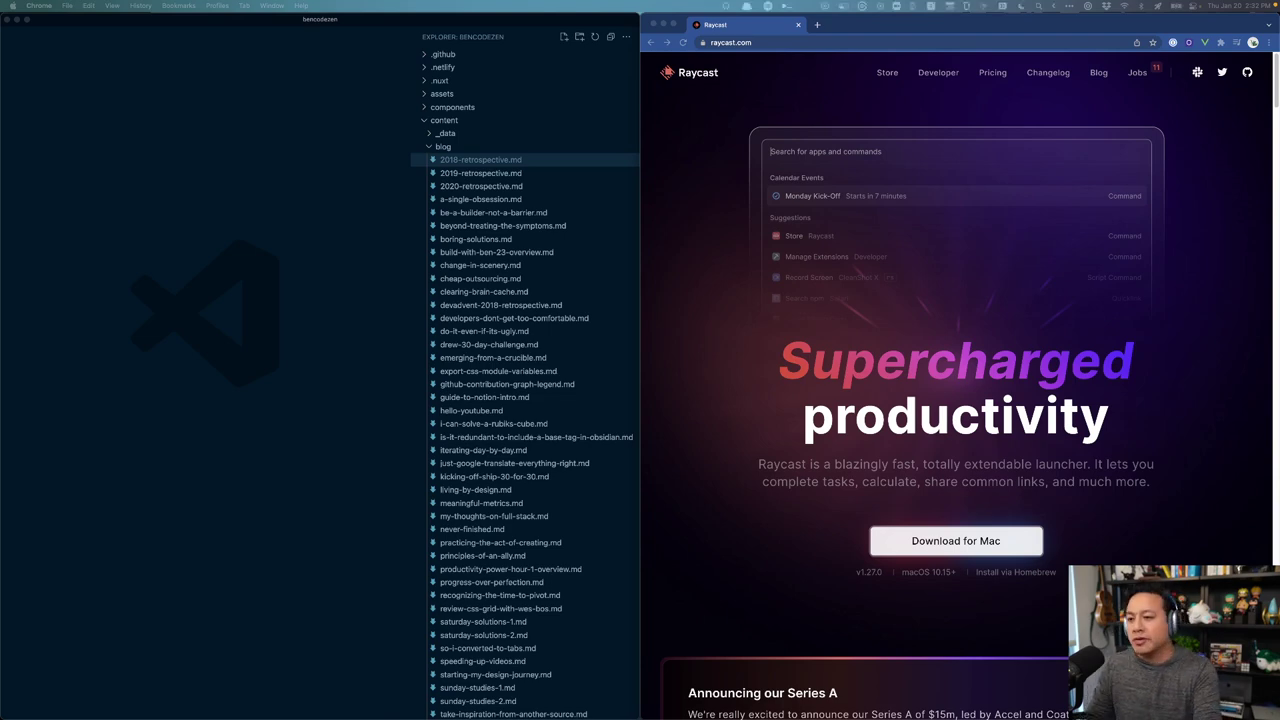
key(ctrl+alt+Return)
key(super+t)
text(github)
key(Return)
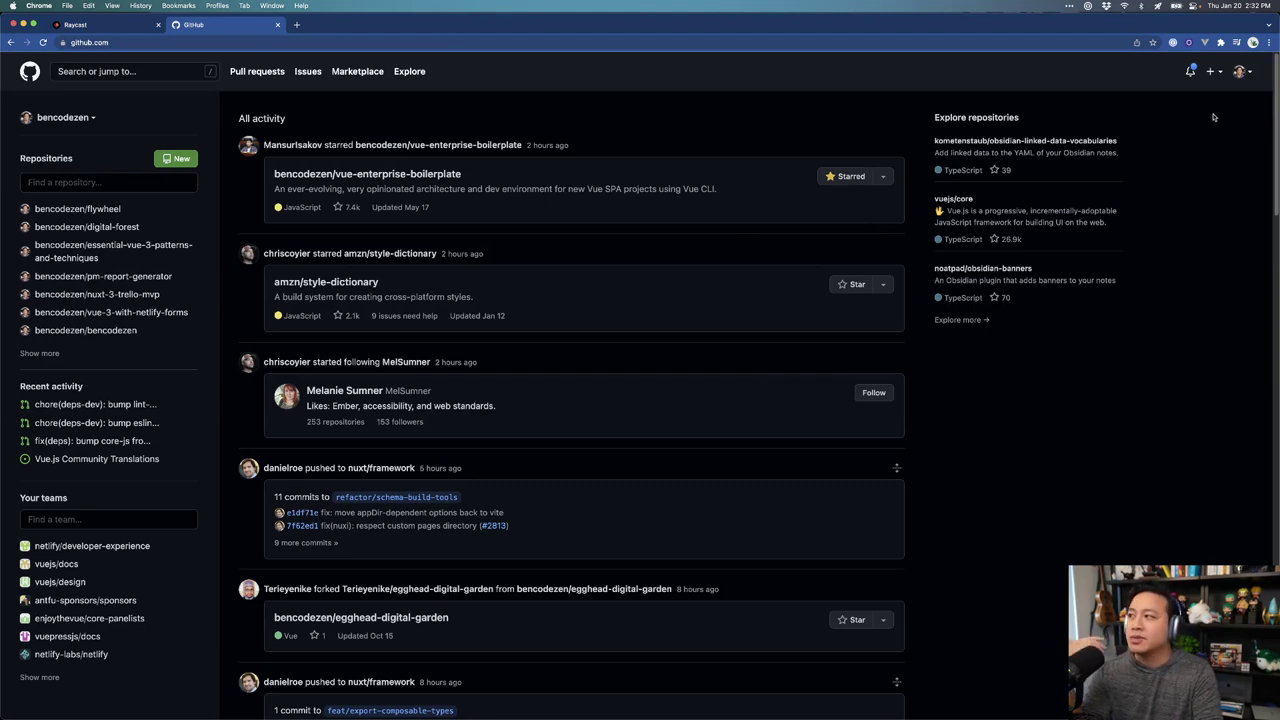
Step: Search the GitHub dashboard's repository list for "vue 3 netlify"
click(170, 181)
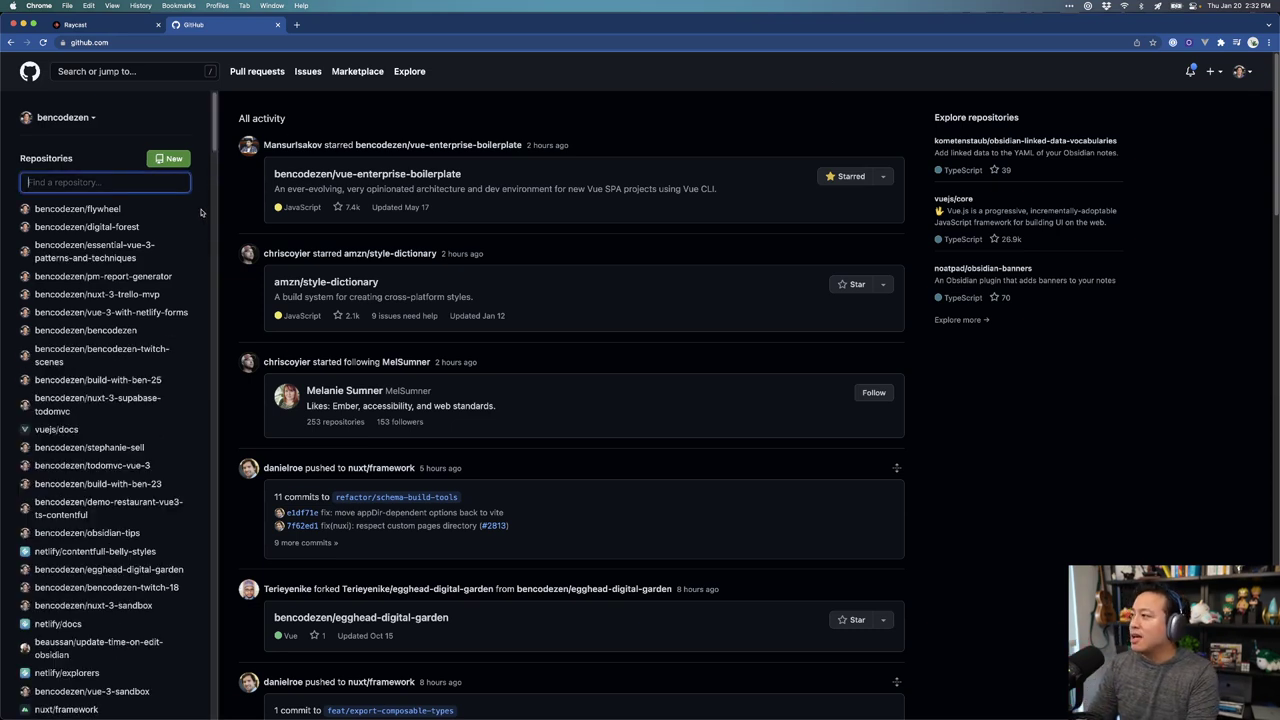
text(vue)
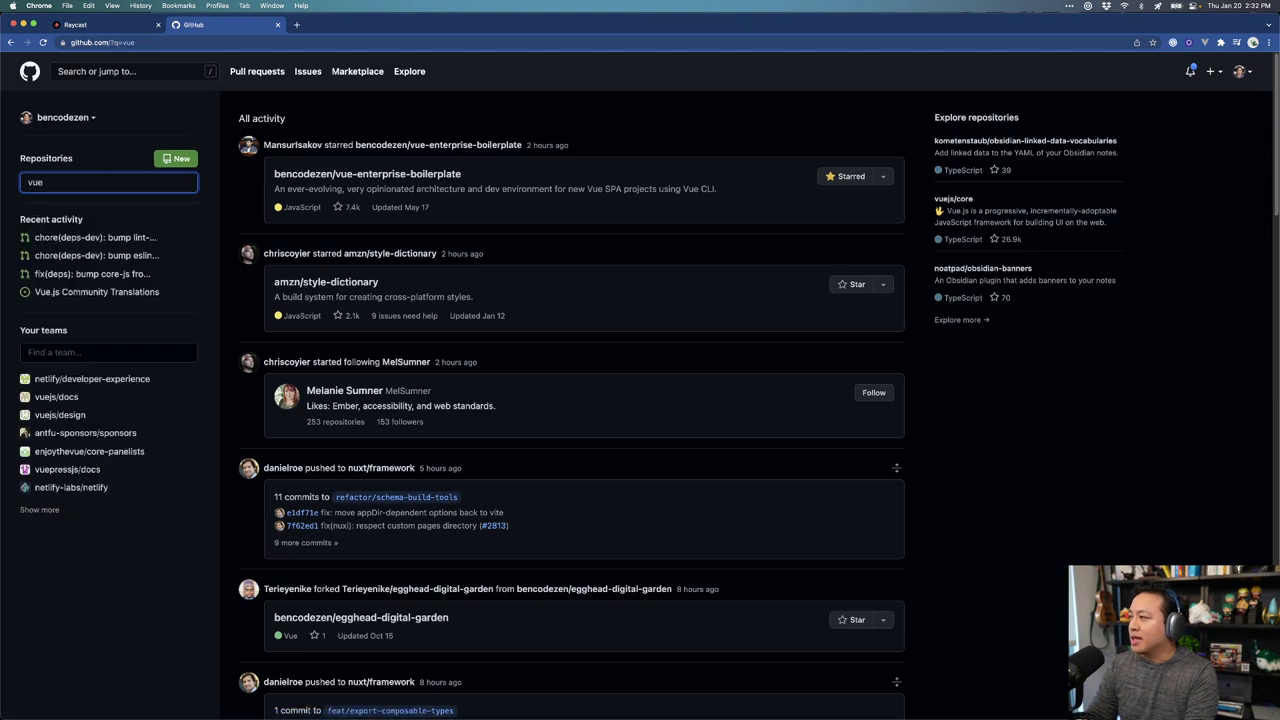
text( 3 netlify)
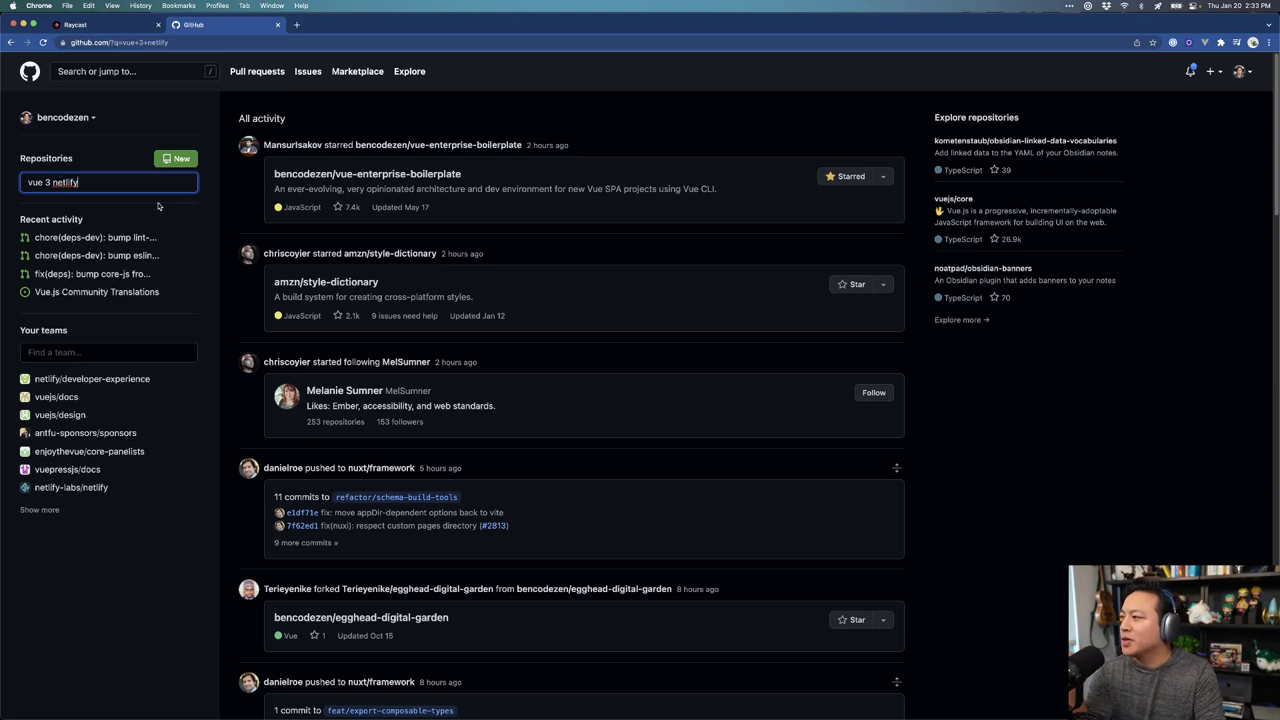
Step: Open the account's own repositories page on GitHub and filter it by "vue 3 netlify"
click(1200, 88)
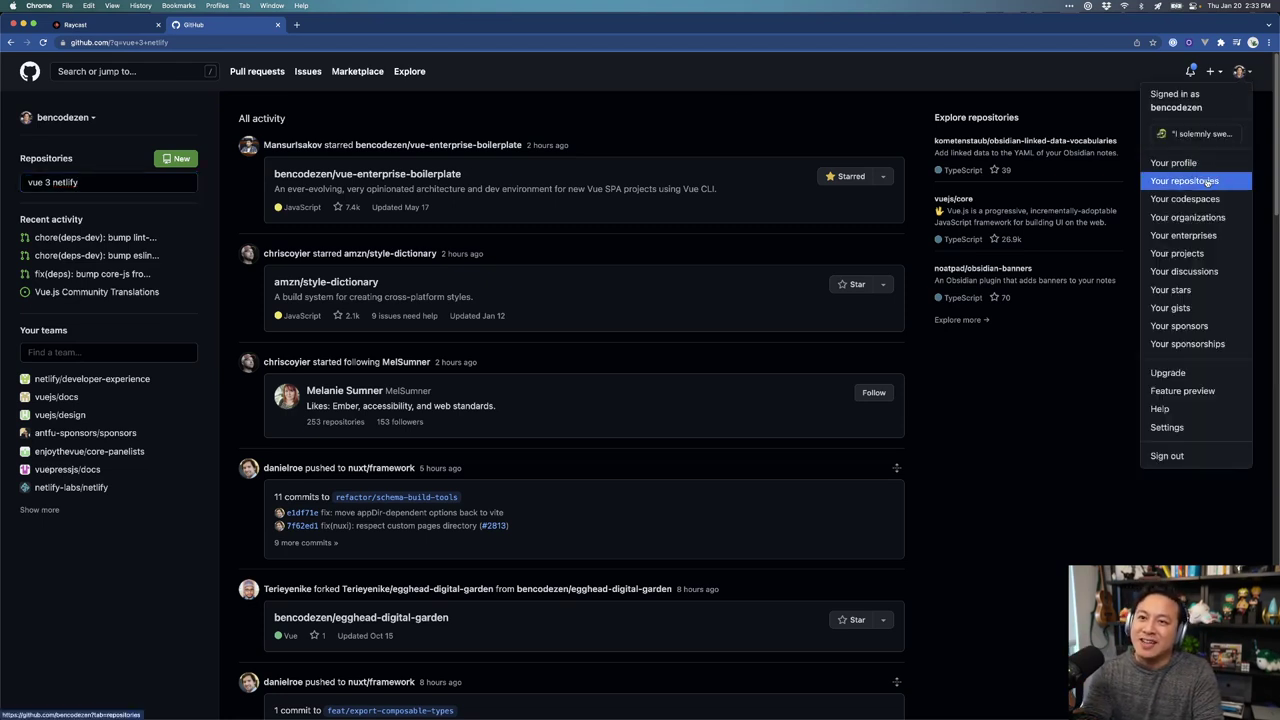
click(1186, 180)
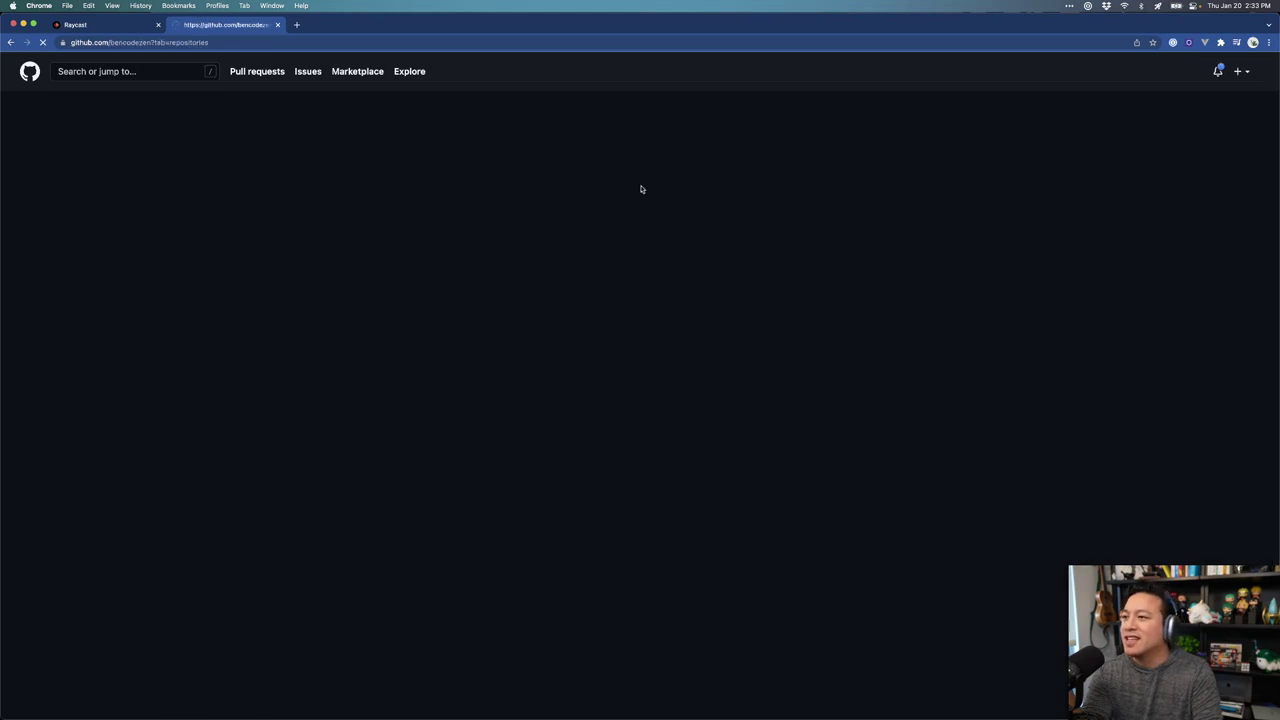
text(netlify forms)
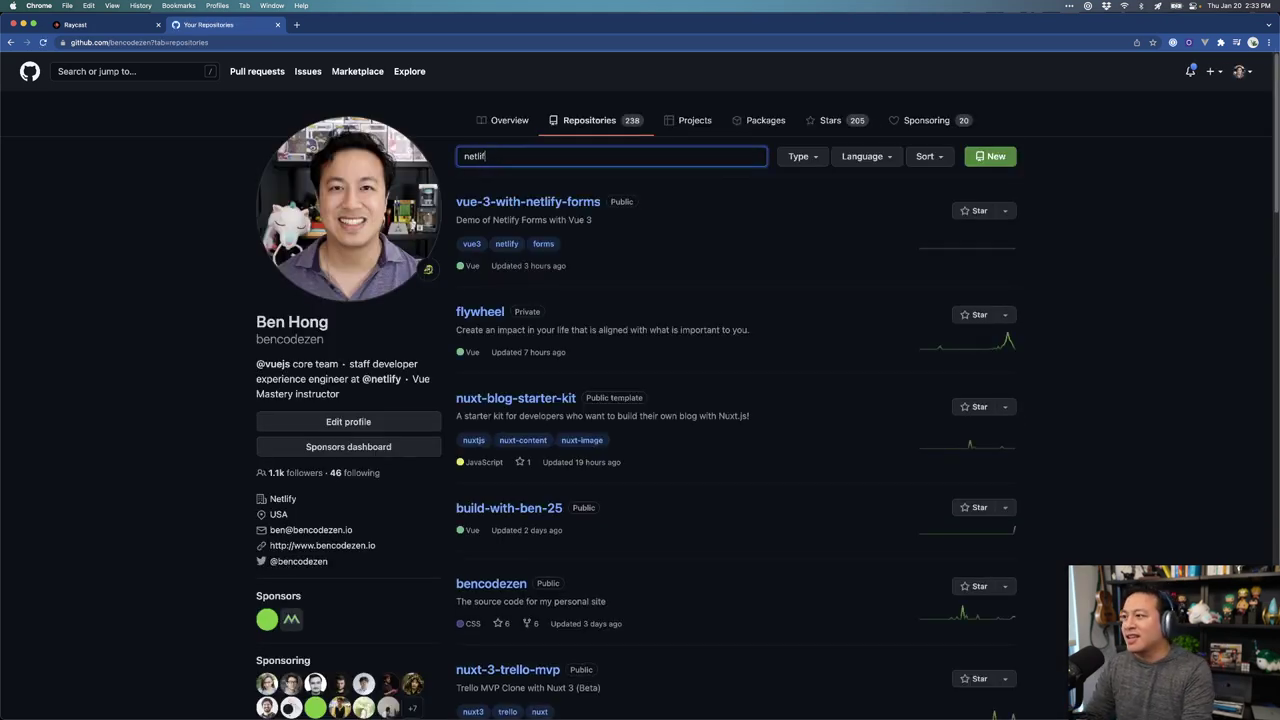
key(super+a)
text(vue 3 netlify)
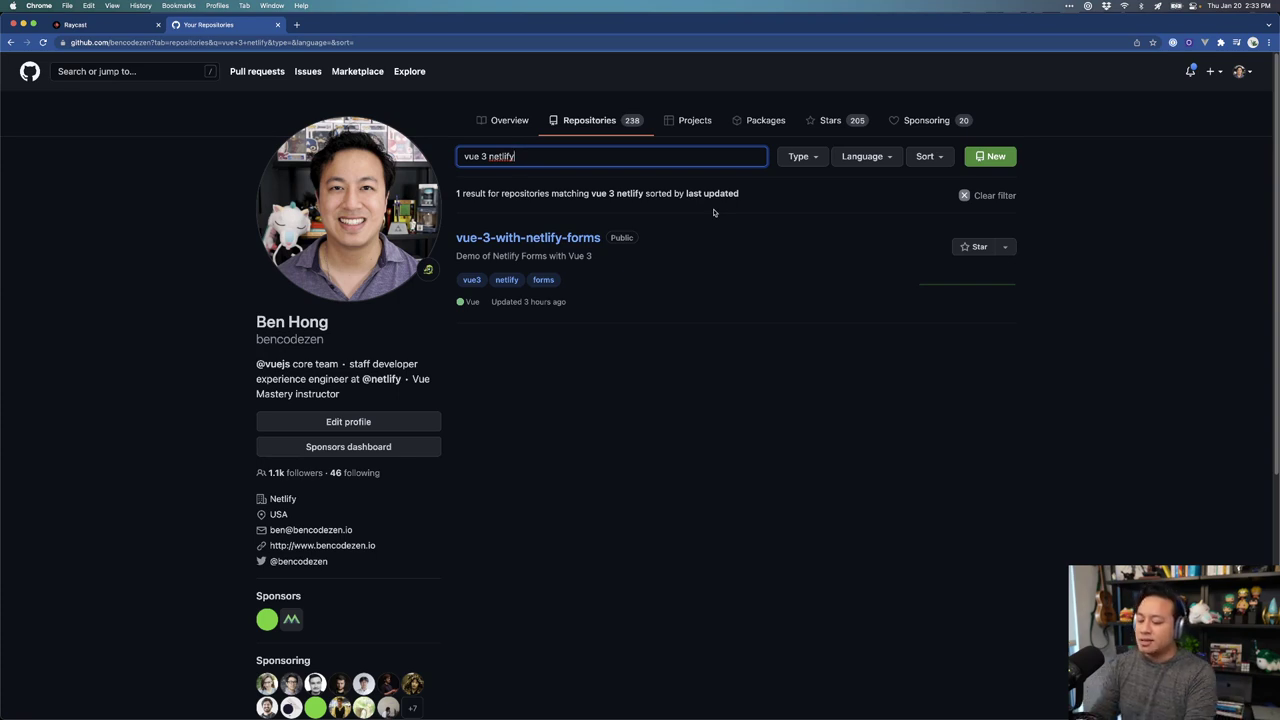
Step: Close the GitHub tab and look up "vue 3 netlify" with Raycast's GitHub Search Repositories command
key(super+space)
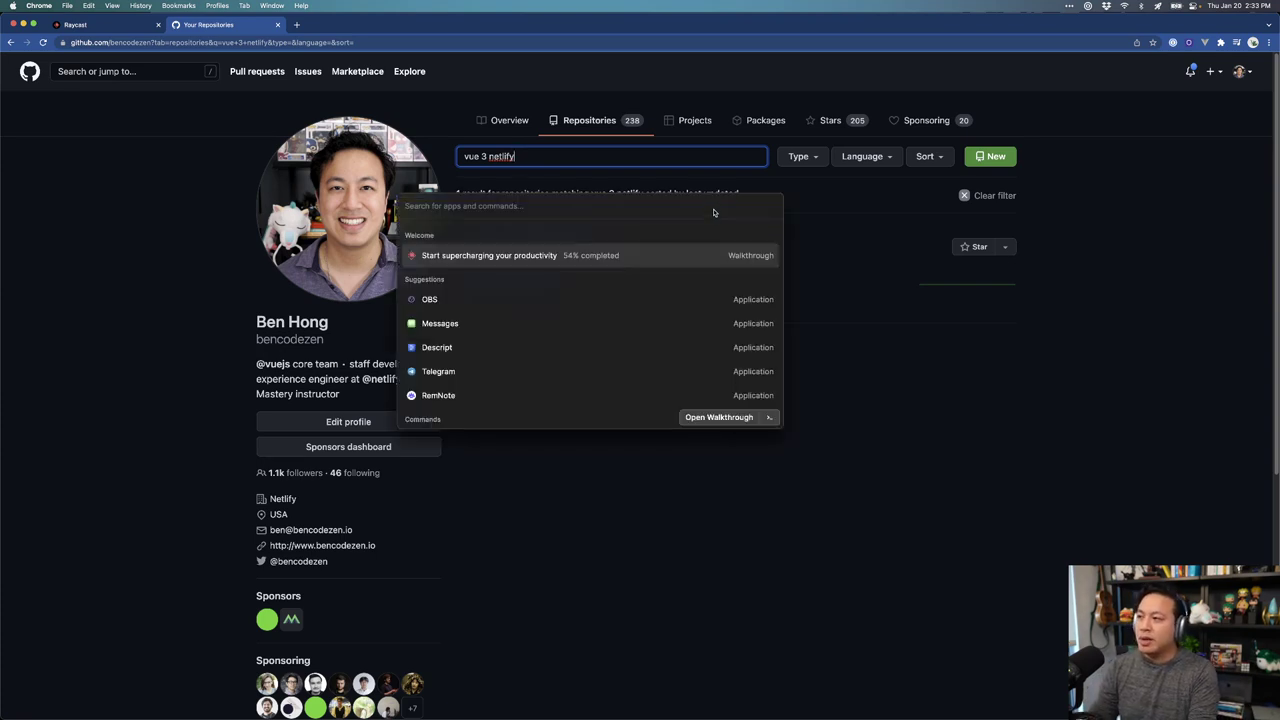
key(super+1)
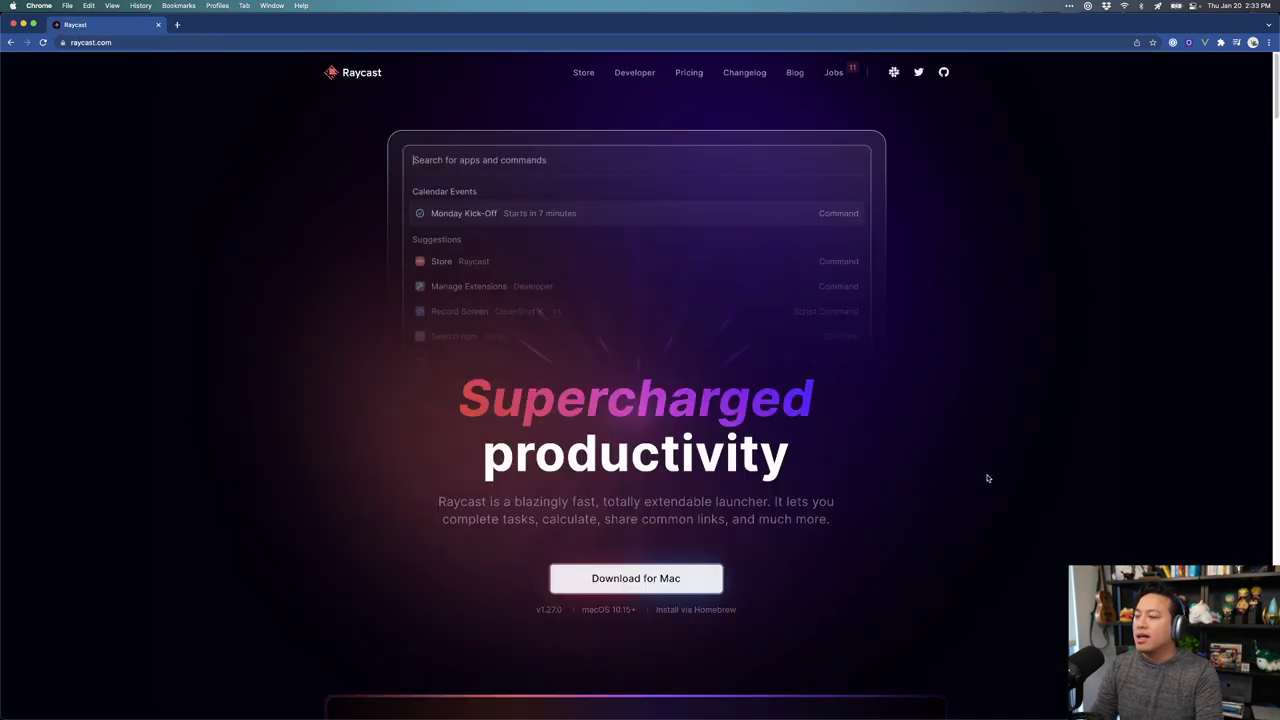
text(github)
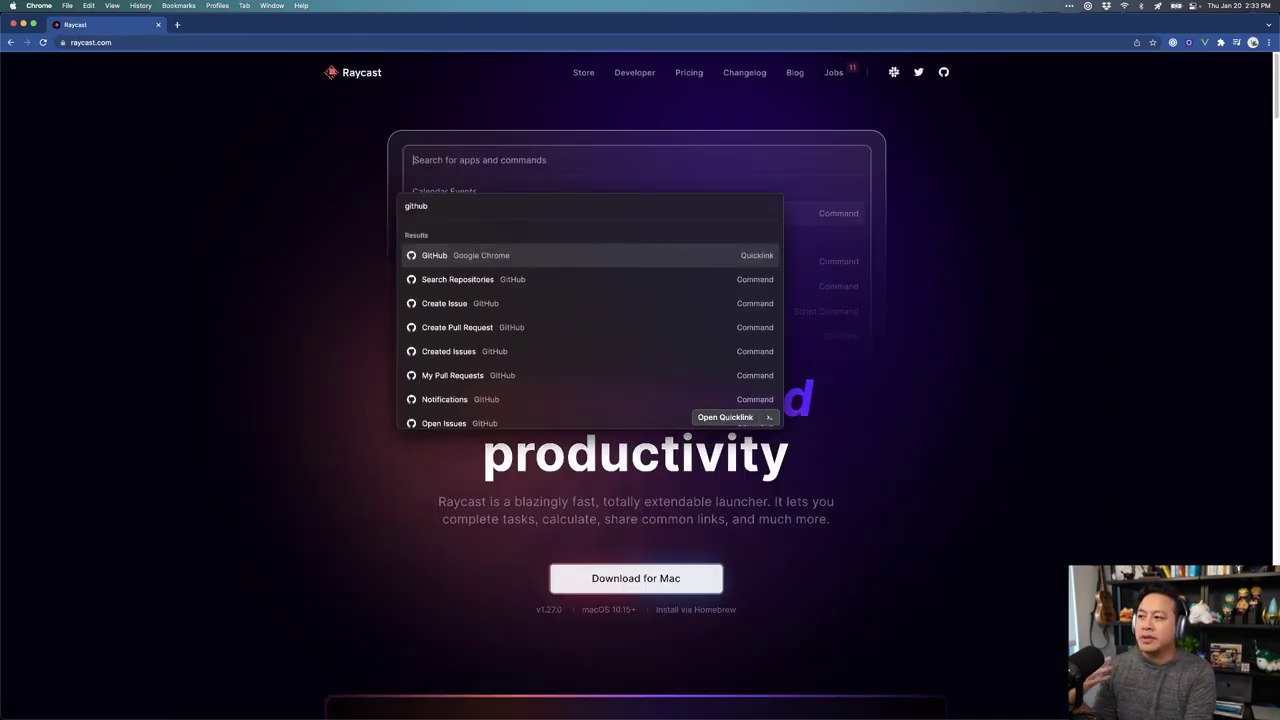
key(Down)
key(Return)
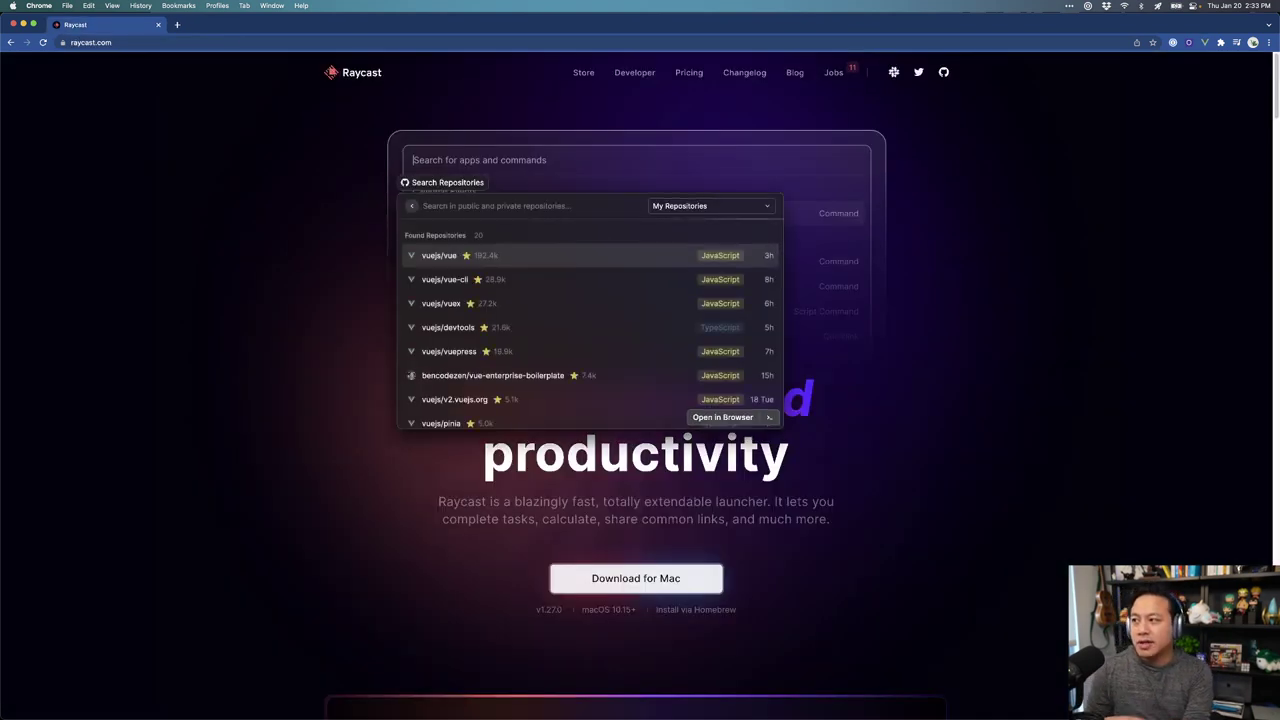
text(vue 3 netlify)
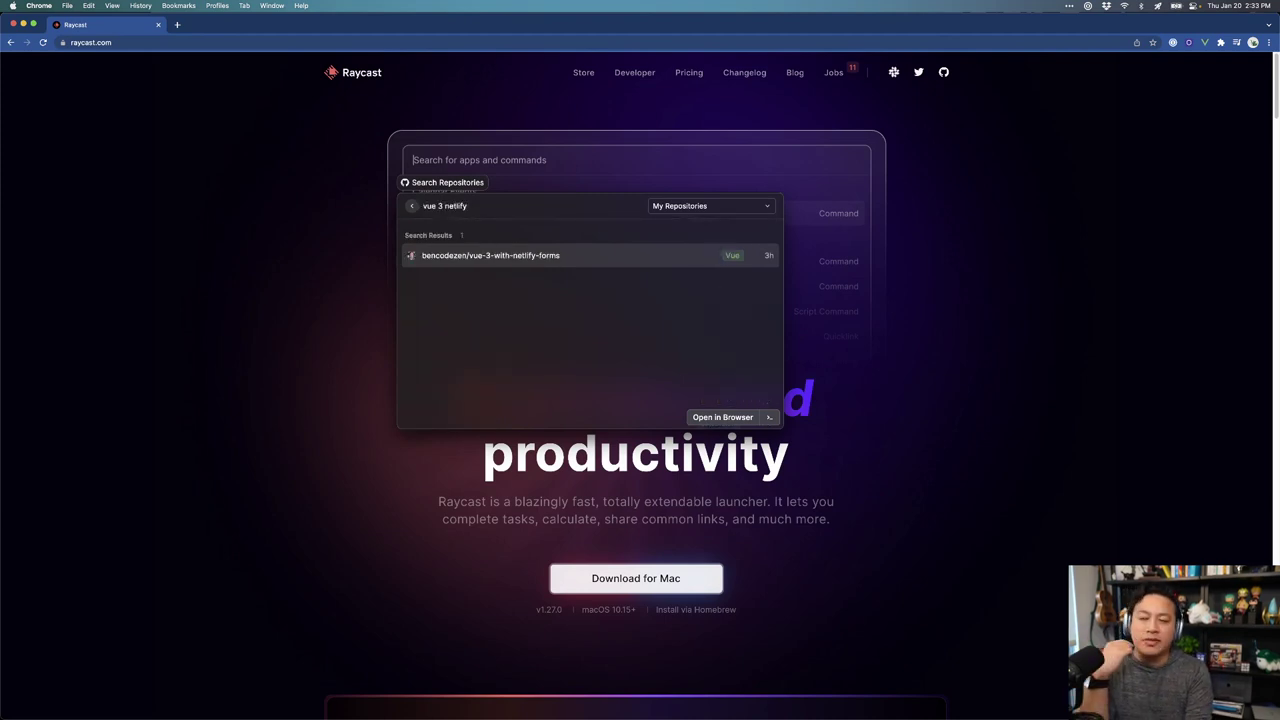
Step: Open the vue-3-with-netlify-forms repository in the browser and clear the query in Raycast's repository search
key(Return)
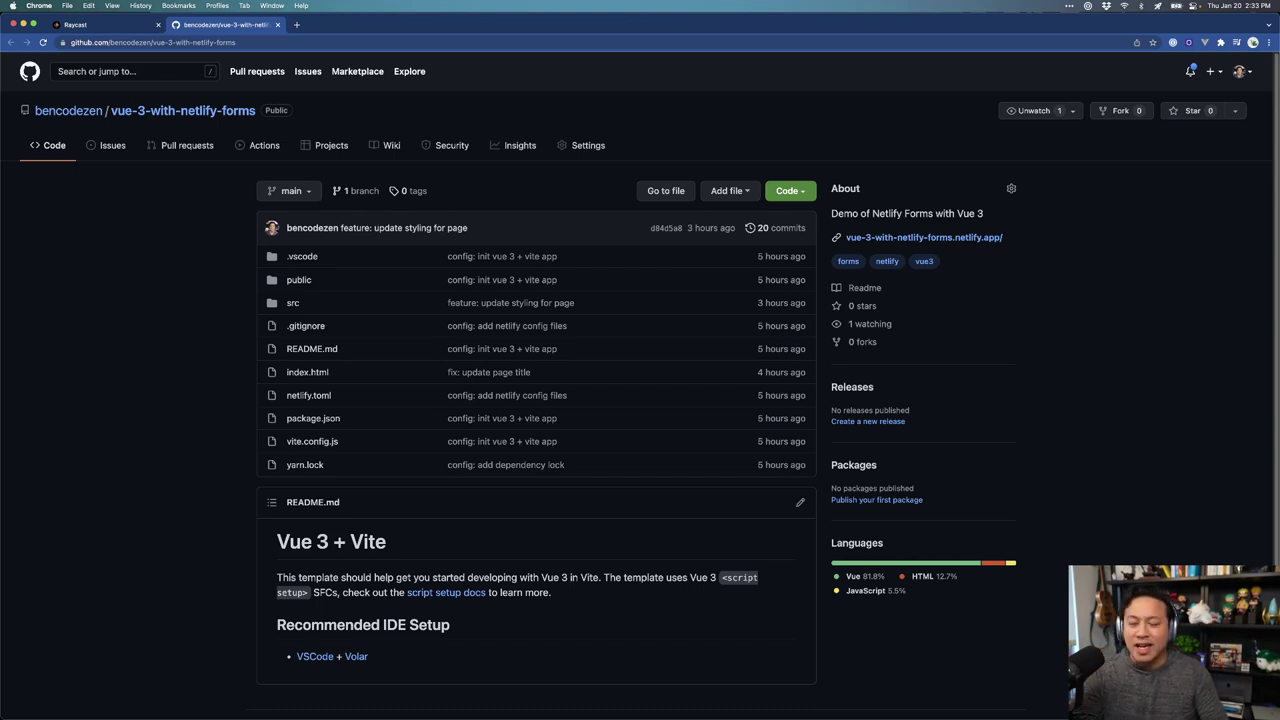
key(alt+space)
key(BackSpace)
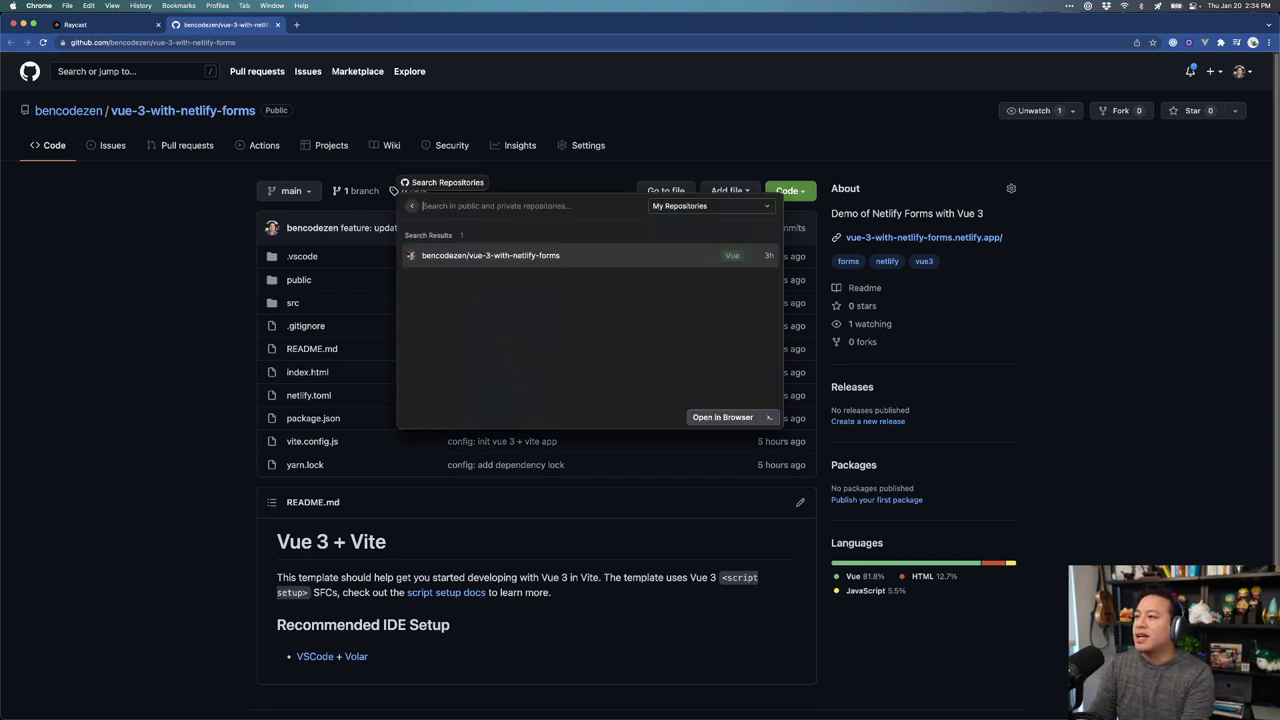
Step: Open the GitHub extension's Create Issue form in Raycast, check its repository selector and return to the command search
key(Escape)
text(create issue)
key(Return)
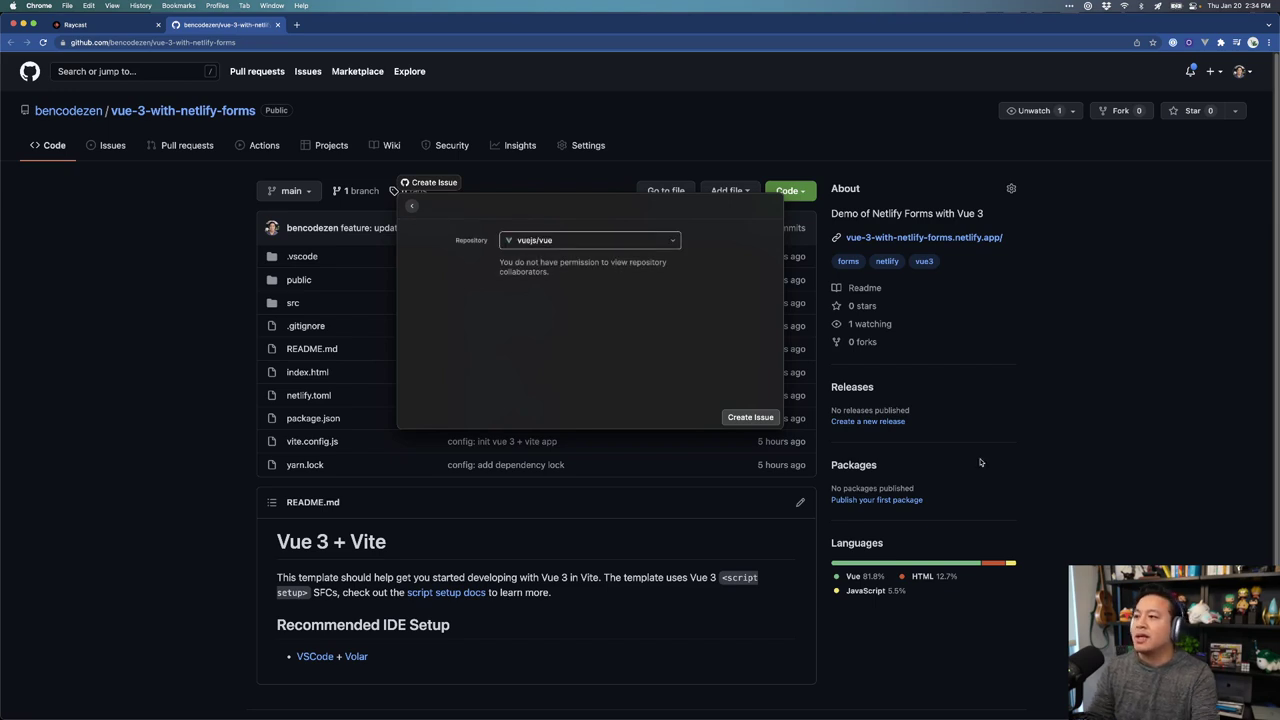
click(632, 240)
key(Escape)
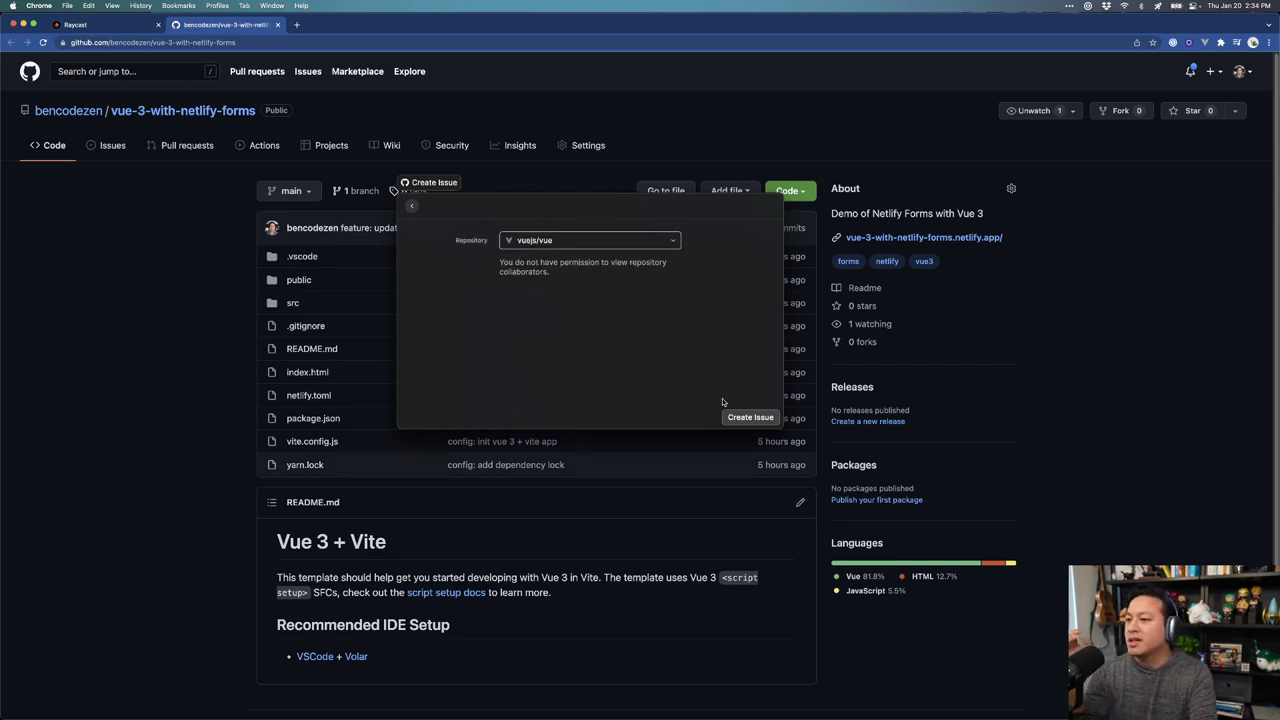
key(Escape)
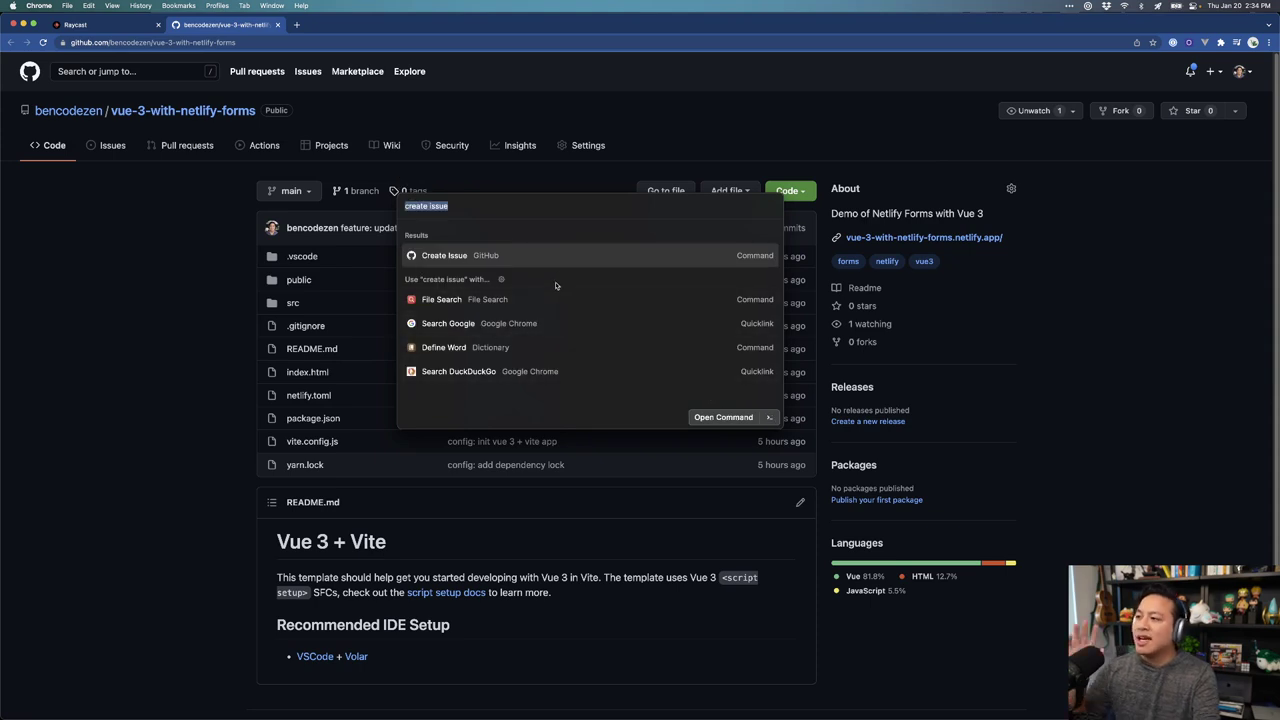
Step: Search Raycast for "github" and look through the commands the GitHub extension offers
text(github)
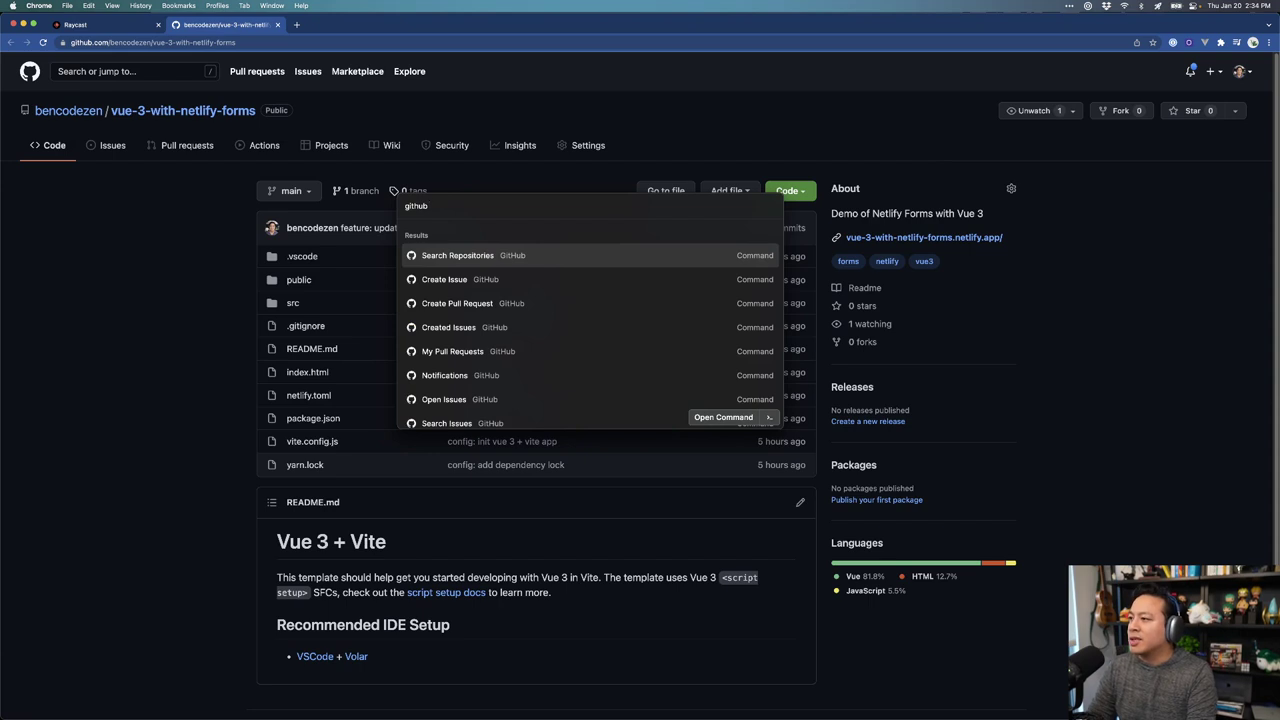
scroll(550, 338, down, 1)
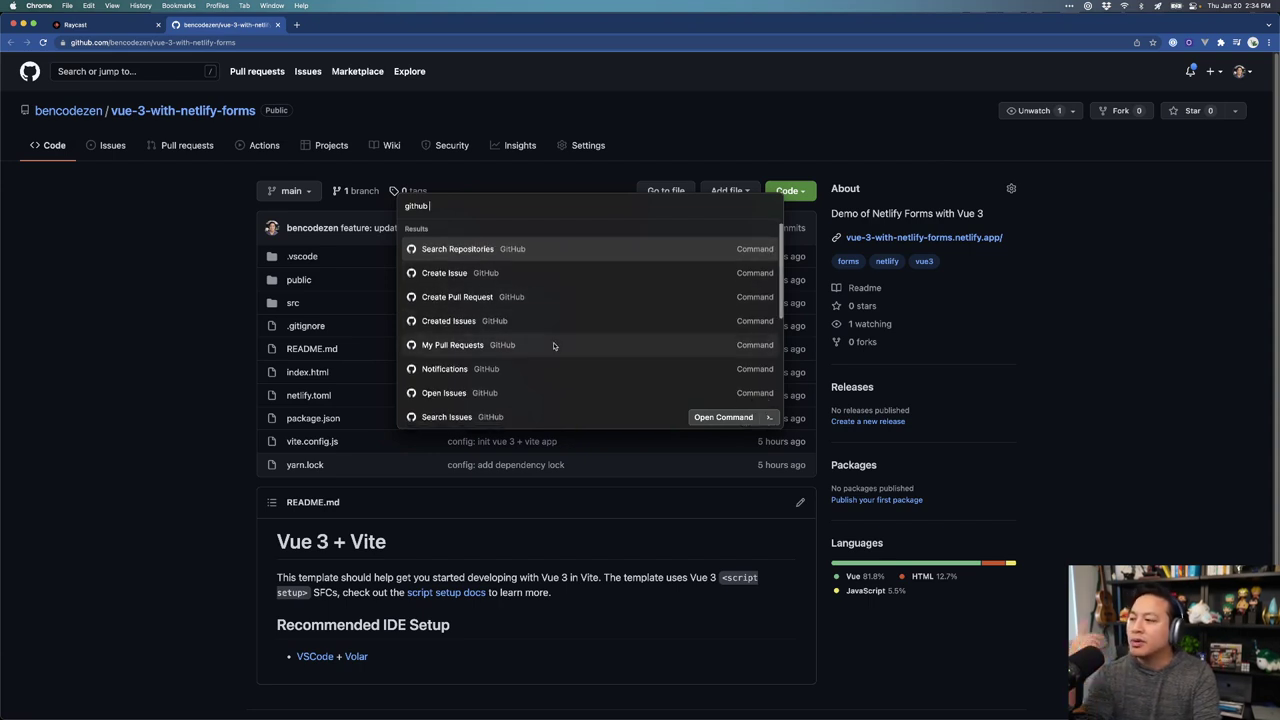
scroll(550, 340, down, 2)
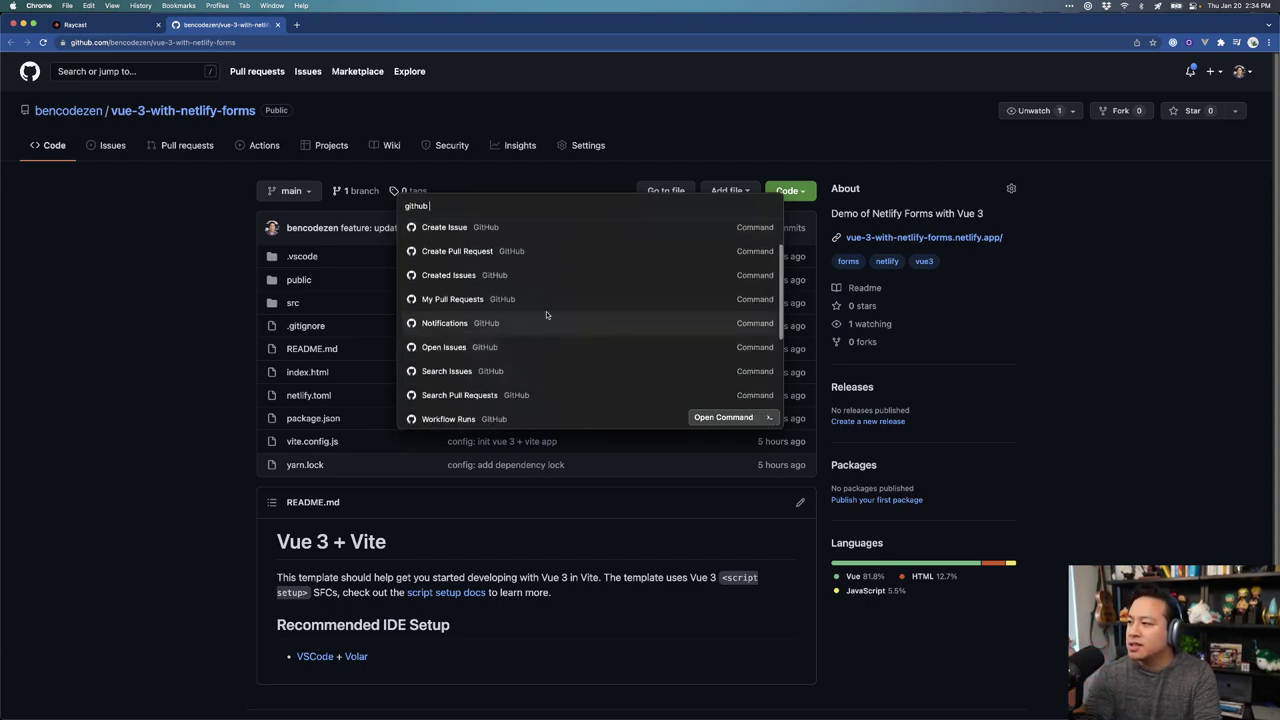
scroll(628, 345, down, 2)
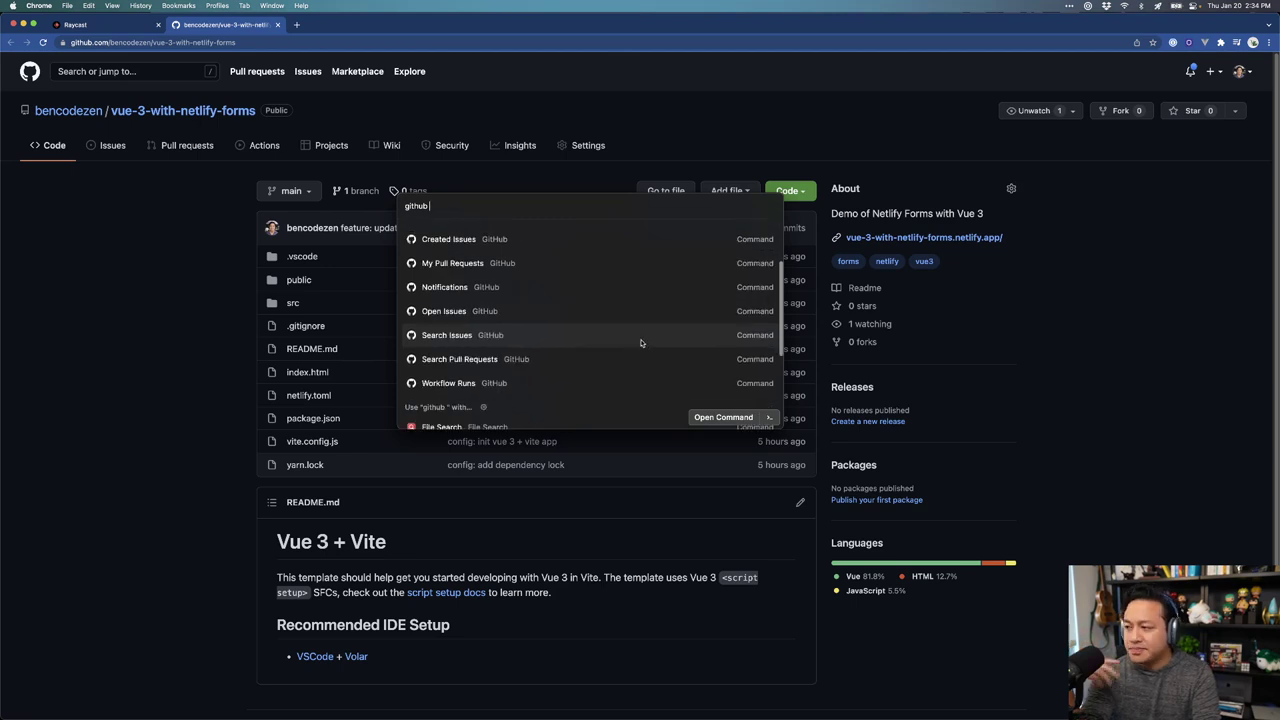
scroll(642, 343, up, 5)
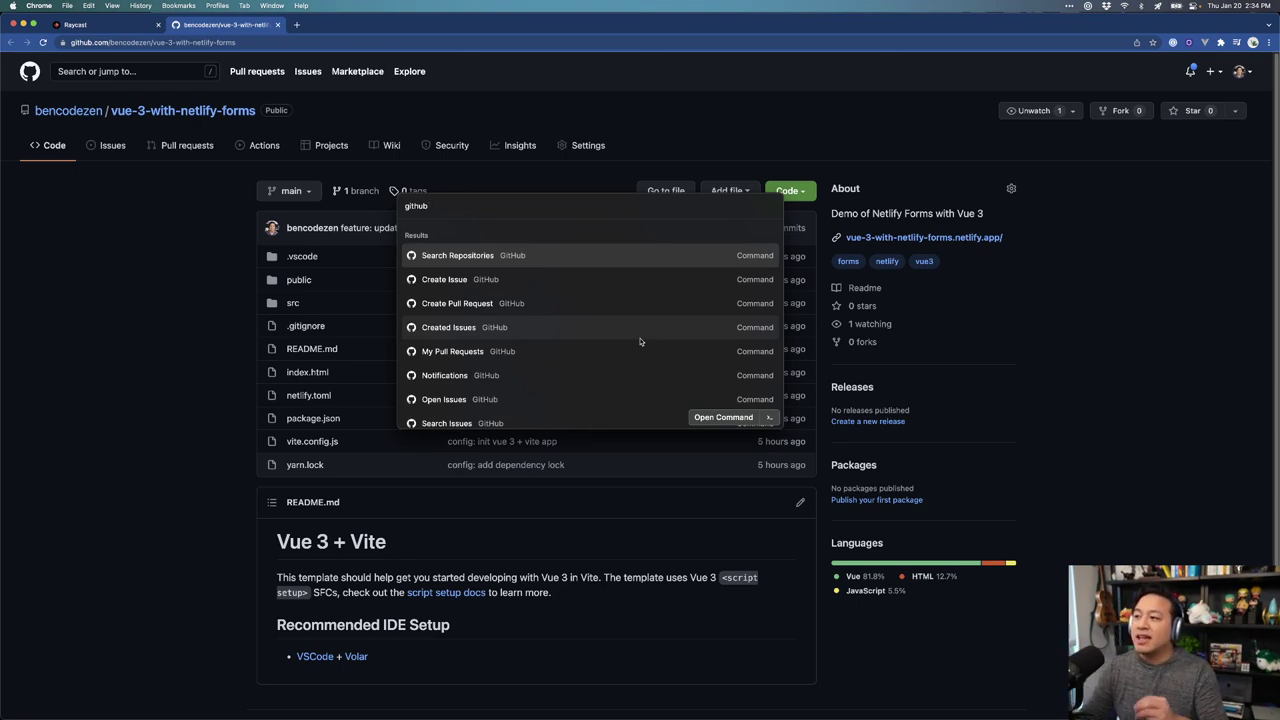
key(Escape)
key(Escape)
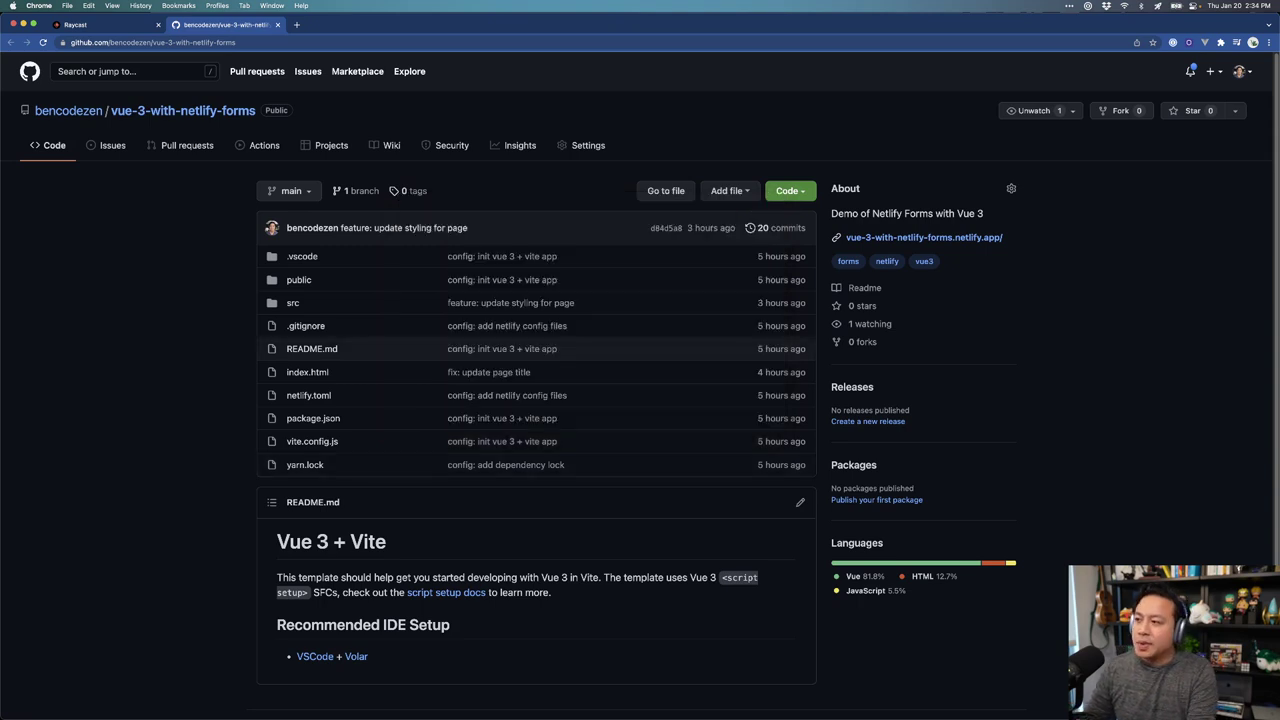
Step: Look over the extensions list in Raycast Preferences and the Raycast website's open tab, returning to the repository page
key(super+comma)
key(super+w)
key(alt+space)
key(super+comma)
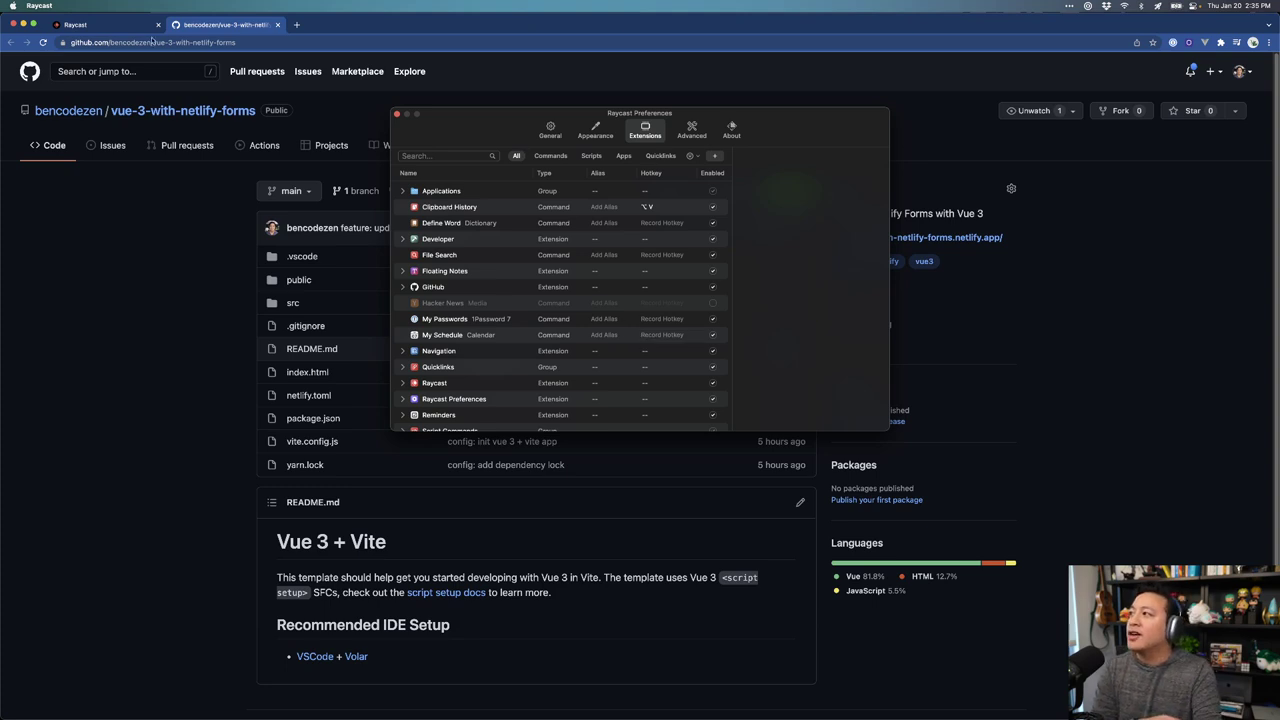
key(super+w)
key(super+1)
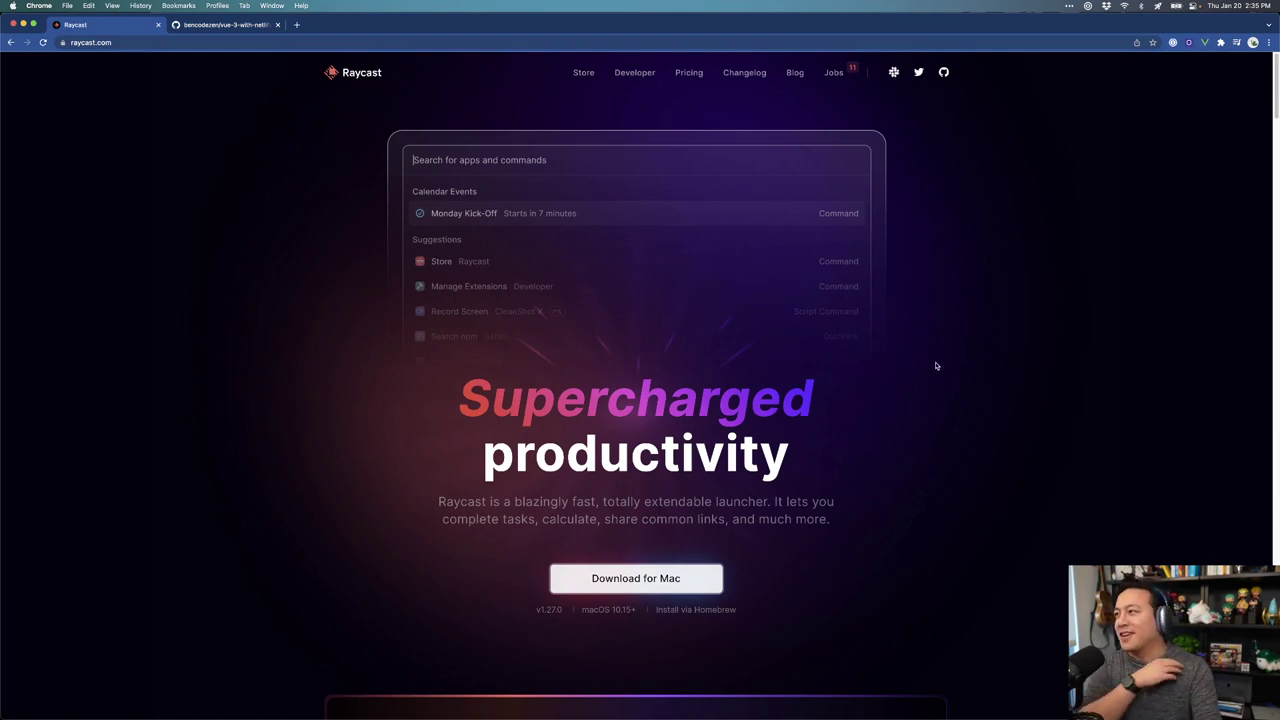
key(super+2)
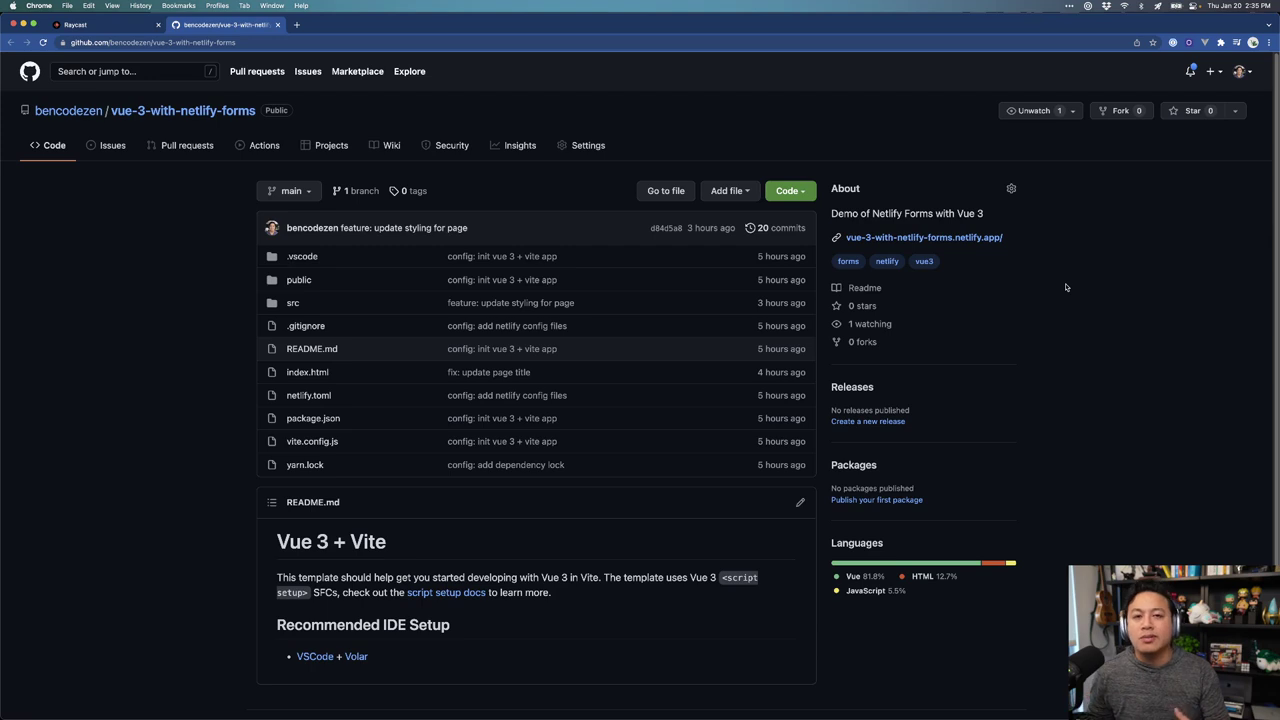
Step: Launch Figma through Raycast by searching for "fig"
key(alt+space)
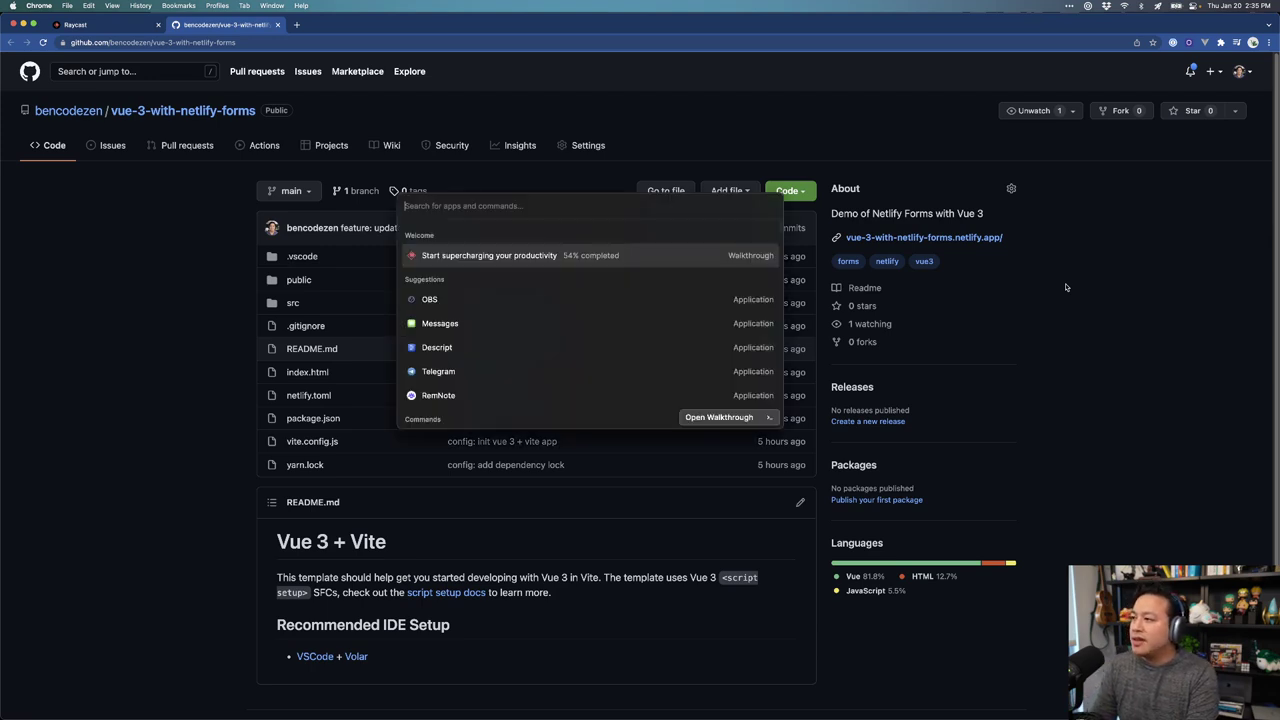
text(fig)
key(Return)
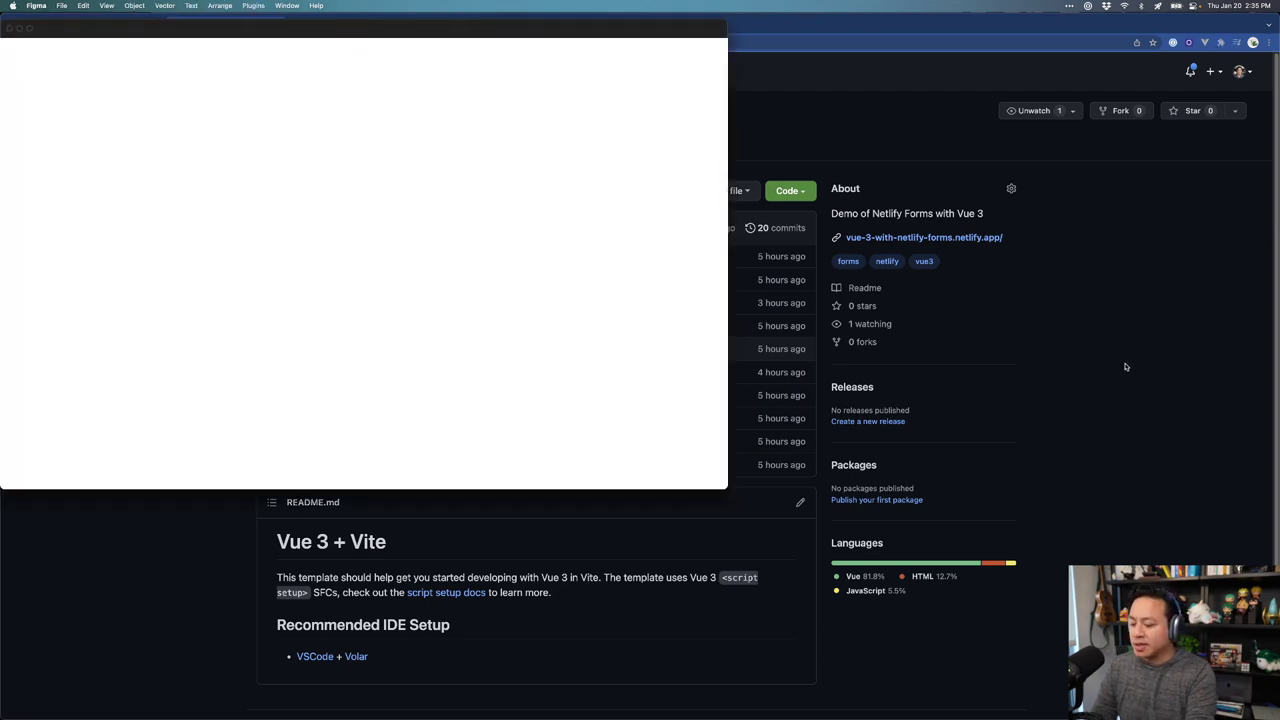
Step: Search the extensions in Raycast Preferences for "figma" and check the application's About information
key(alt+space)
key(super+comma)
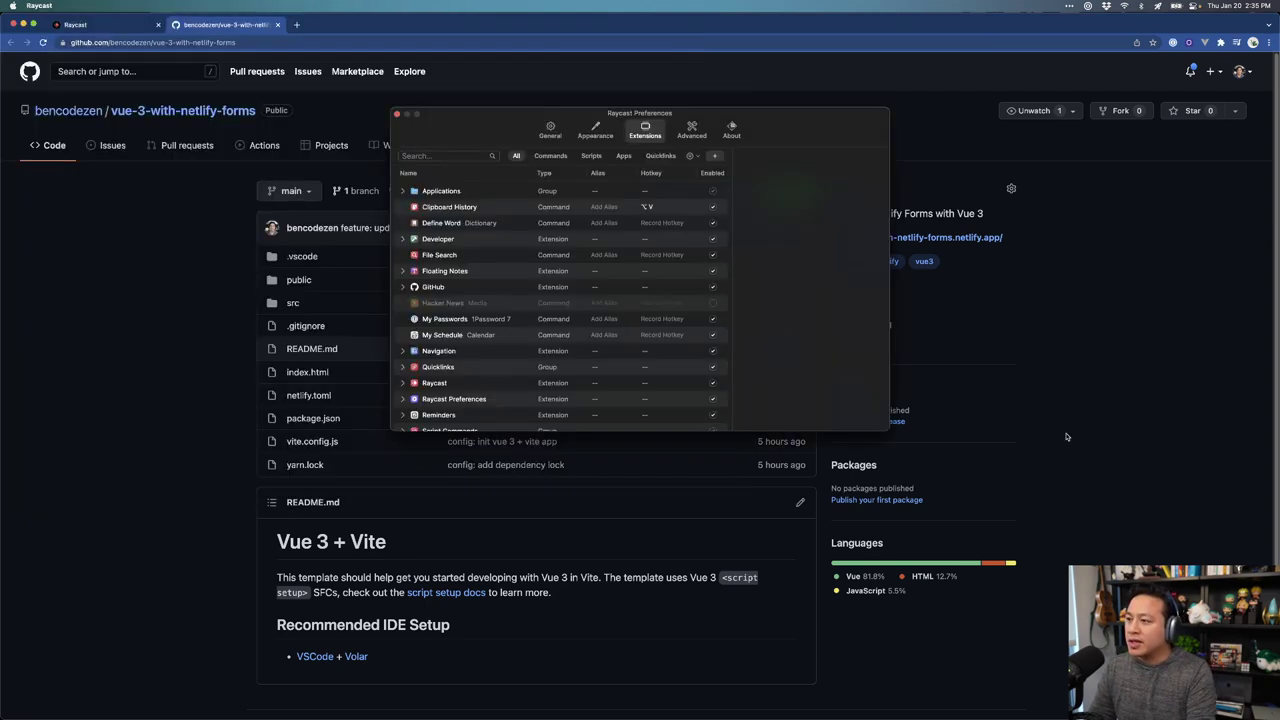
click(439, 155)
text(figma)
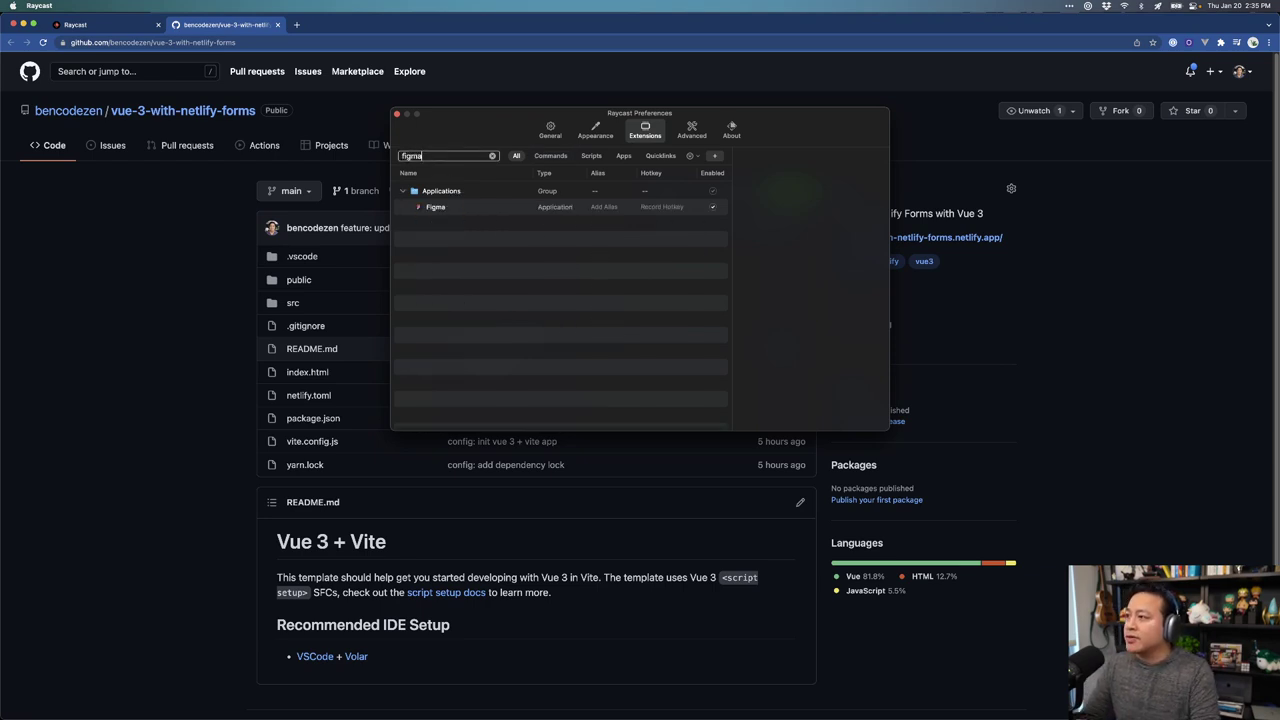
click(550, 156)
click(516, 156)
click(731, 129)
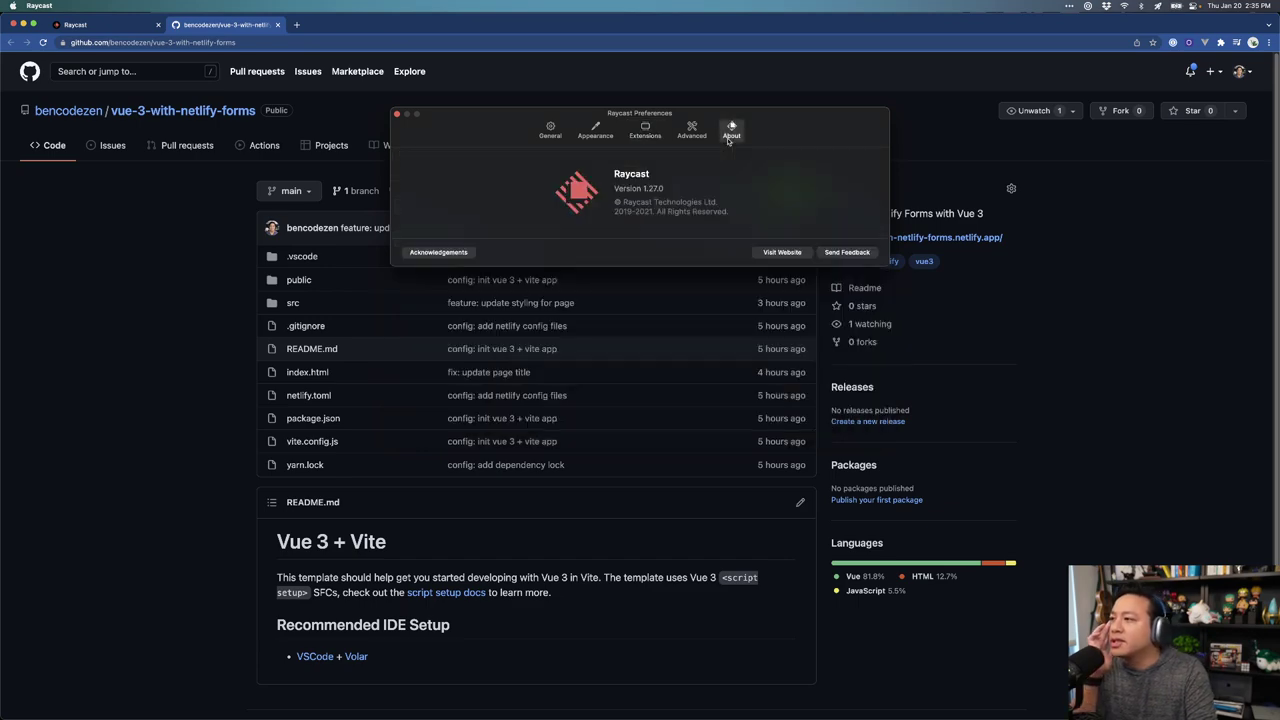
click(1105, 306)
Step: Find the Raycast Store through a web search for "raycast store" in a new tab and open it
key(super+t)
text(raycast store)
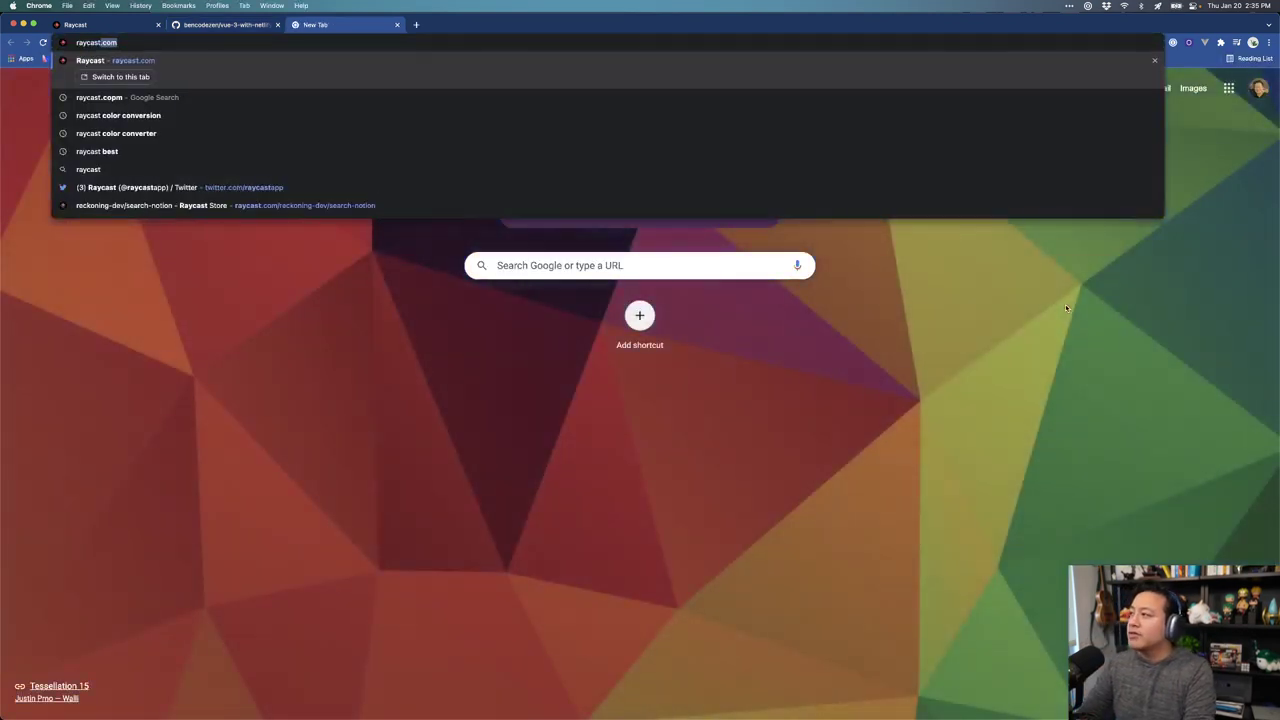
key(Return)
click(178, 191)
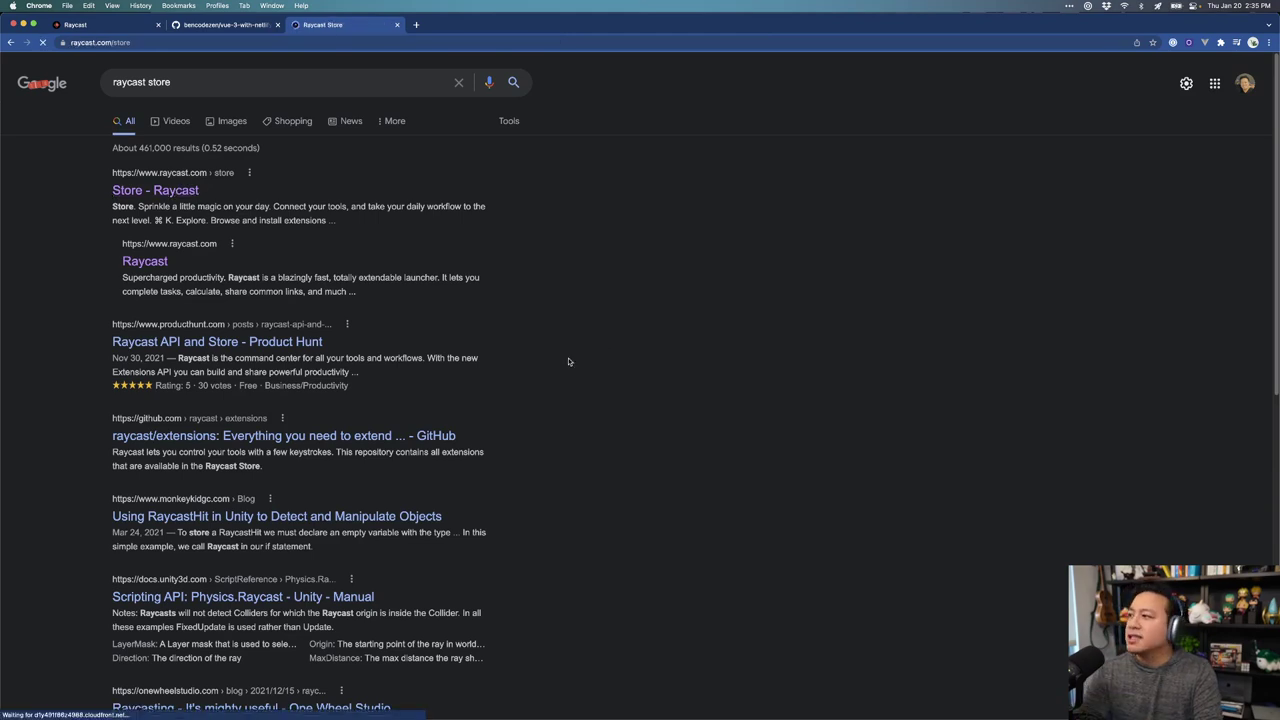
scroll(686, 400, down, 3)
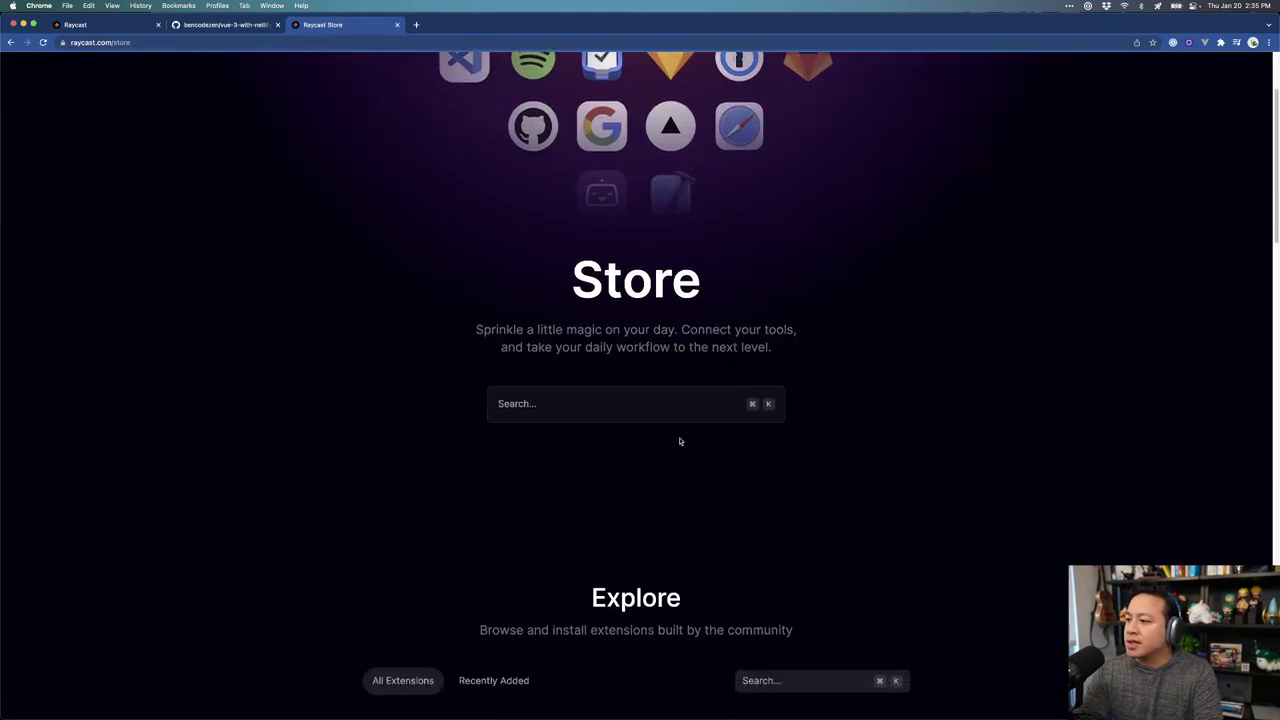
Step: Search the Raycast Store for a "figma" extension and dismiss the search
key(super+k)
text(figma)
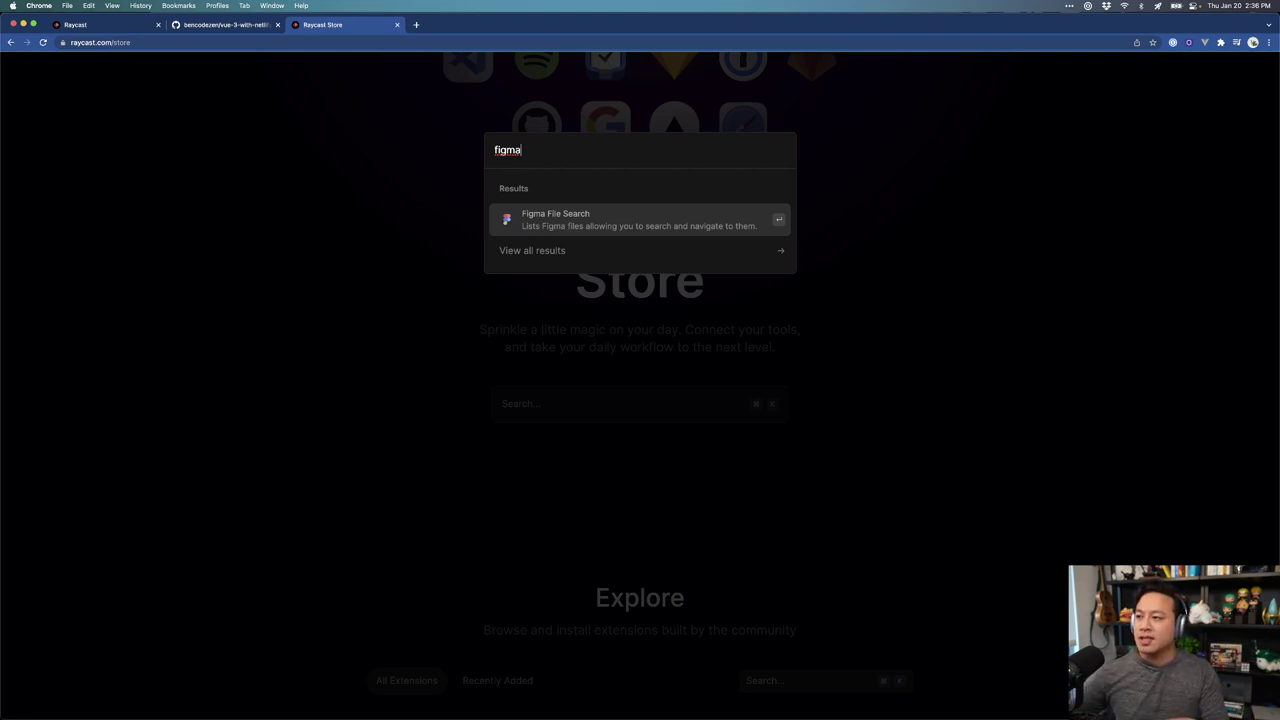
key(Escape)
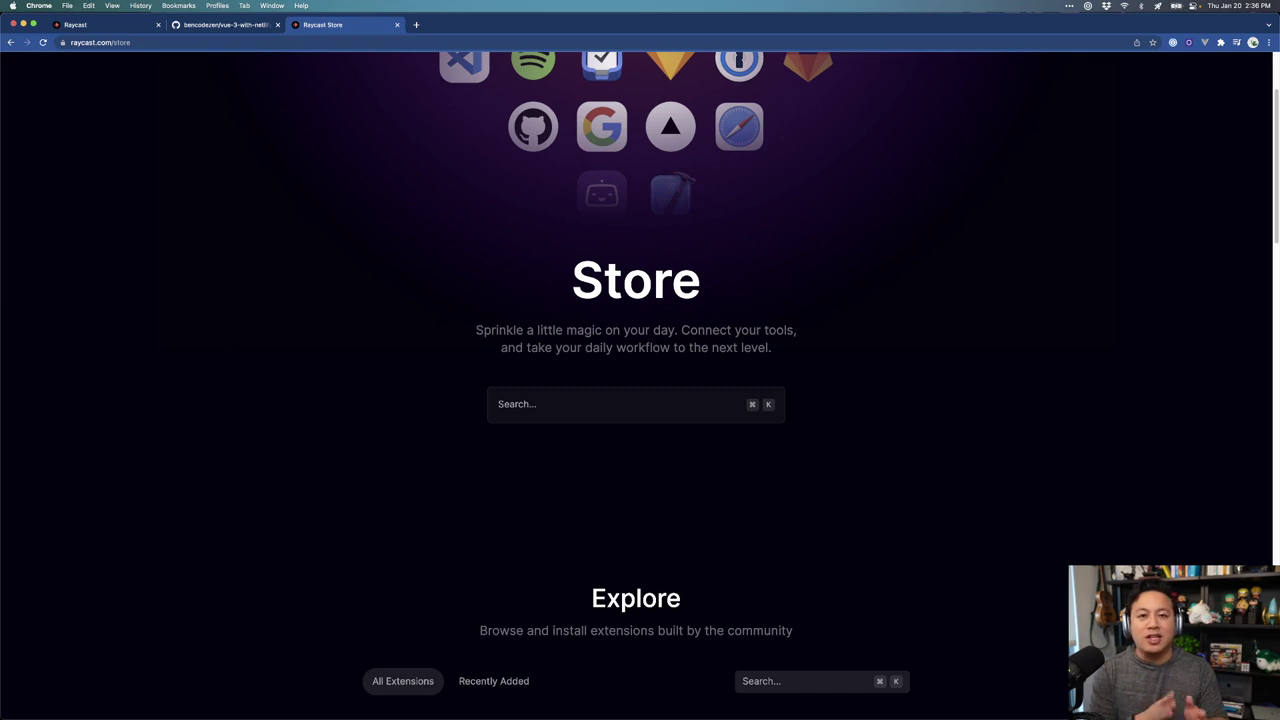
Step: Look up the color code "#fff" in the Alfred launcher and dismiss it
key(alt+space)
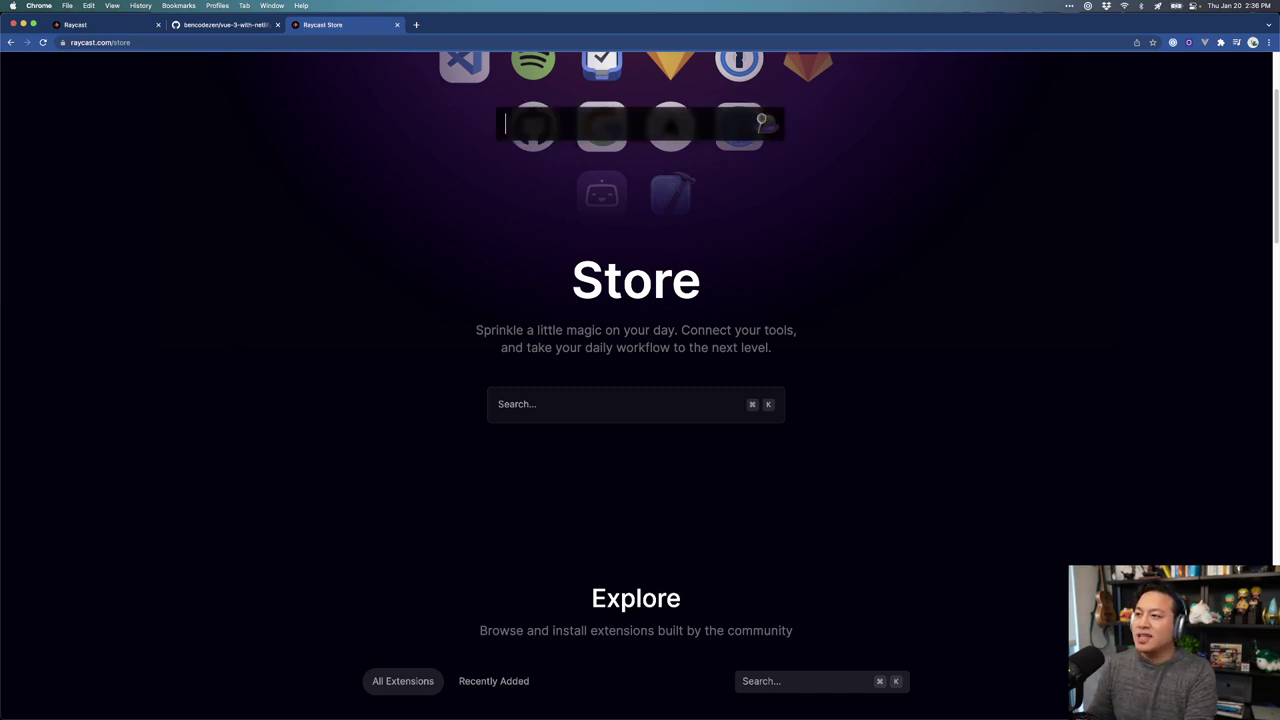
text(#fff)
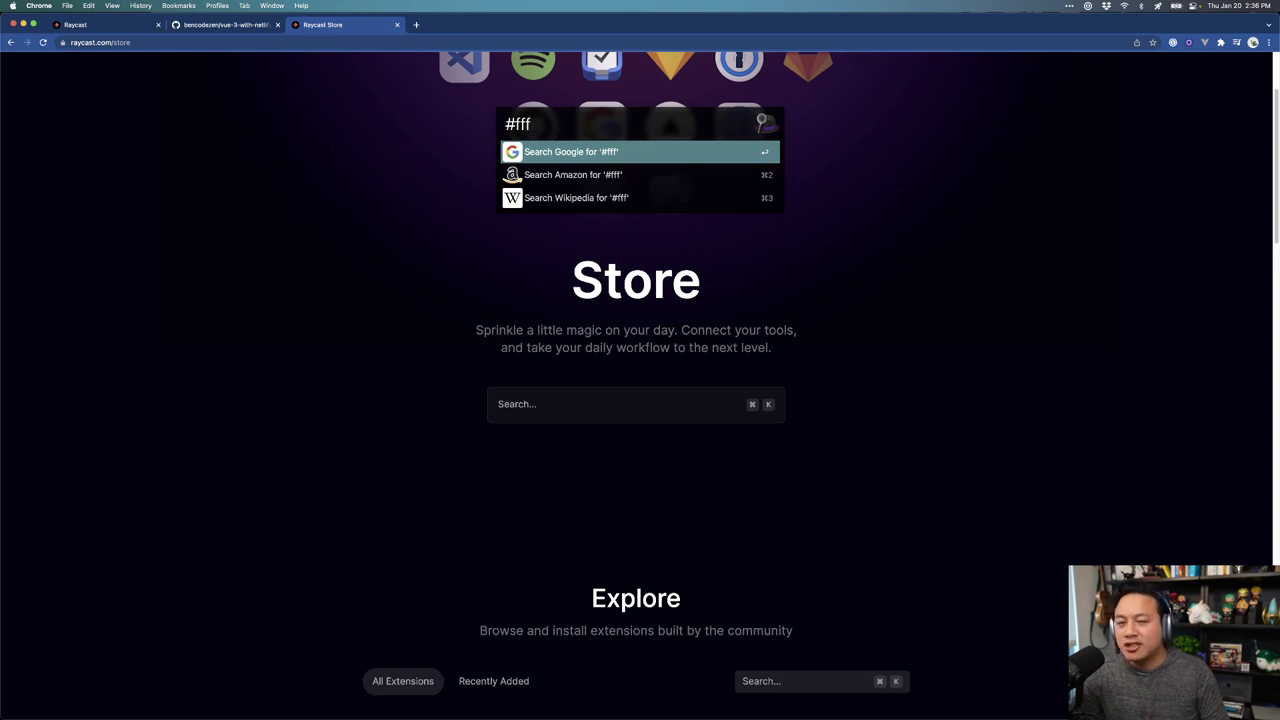
key(Escape)
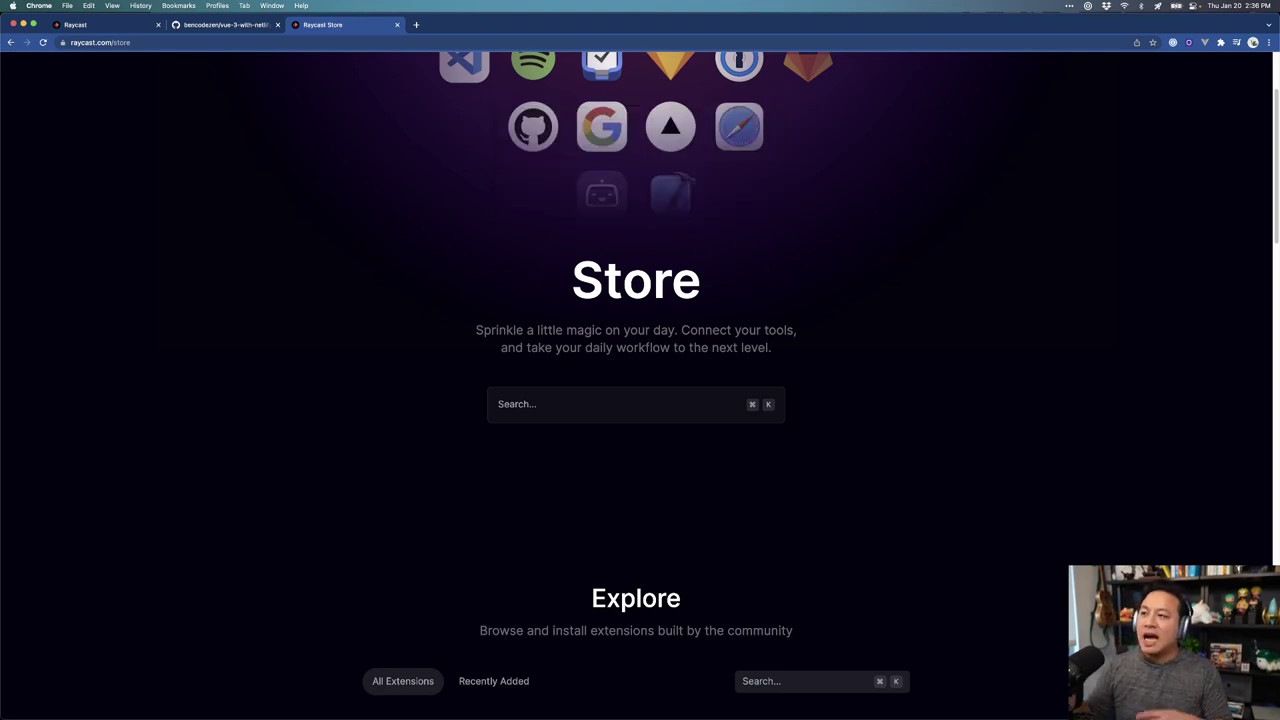
Step: Convert the color #efefef to rgb with Raycast's Color Conversion script command, select the converted values and close the output
key(alt+space)
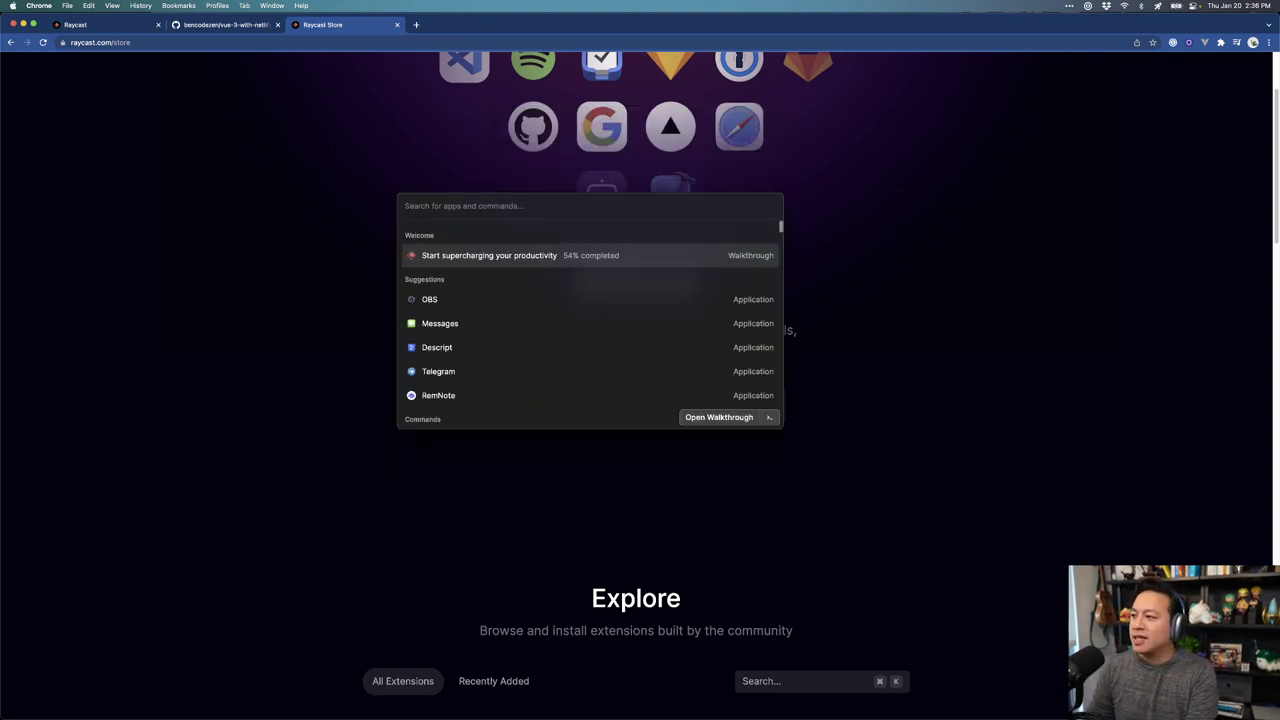
text(color)
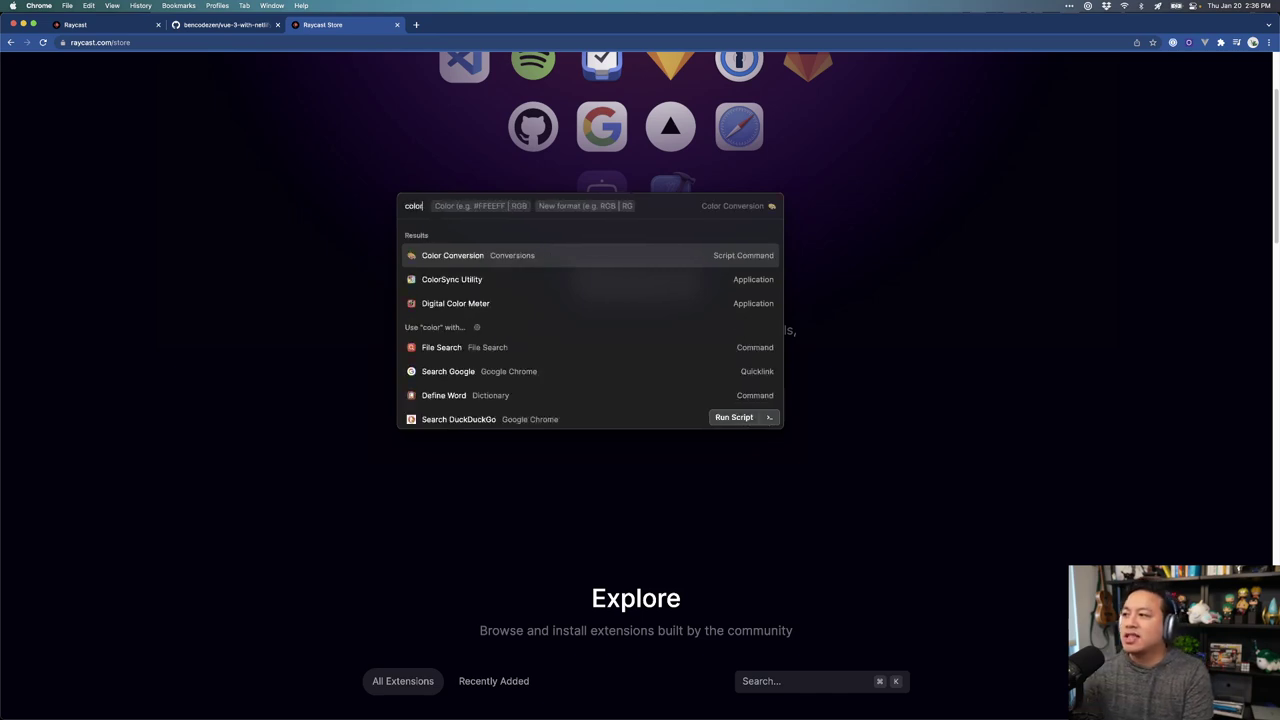
key(Tab)
text(#)
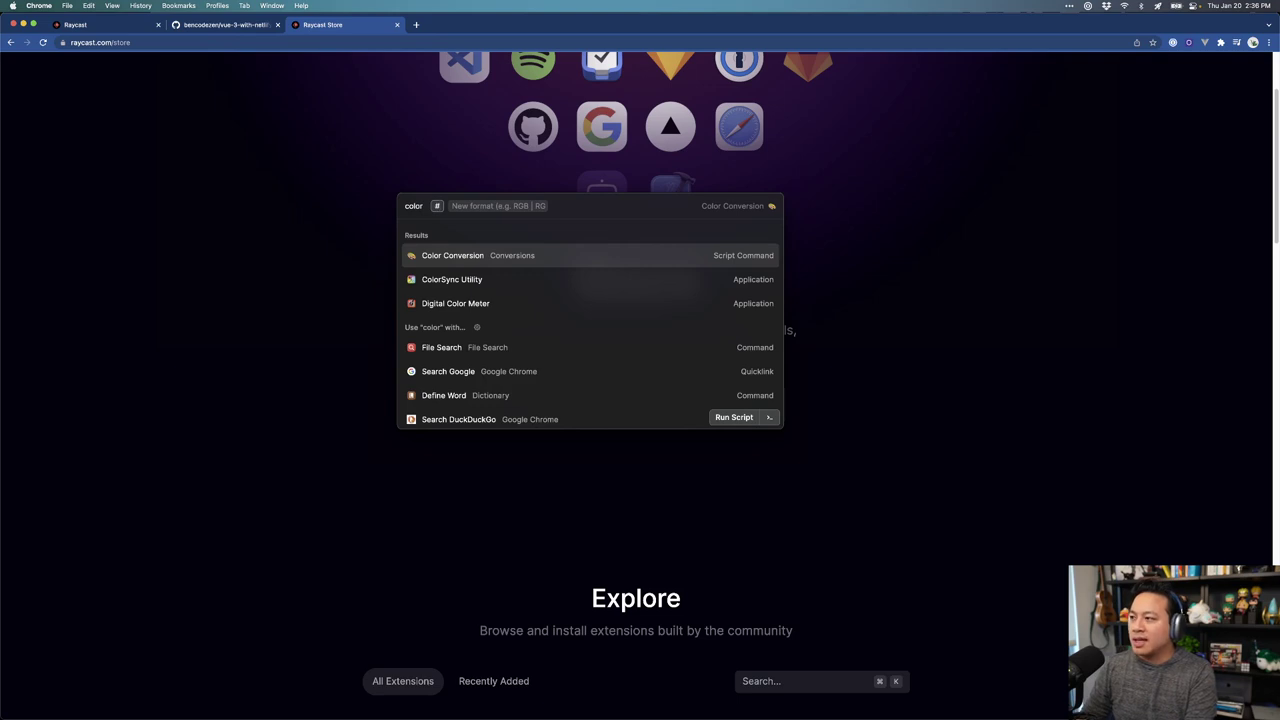
text(ef)
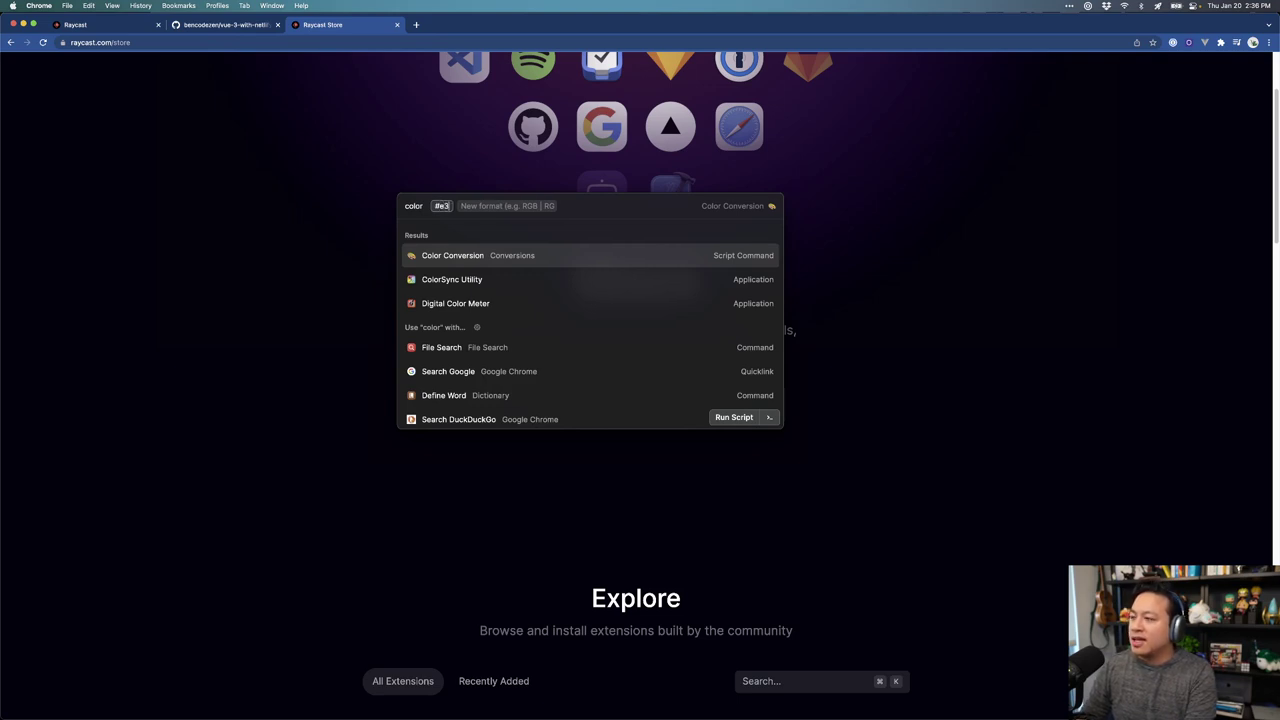
text(efef)
key(Tab)
text(rgb)
key(Return)
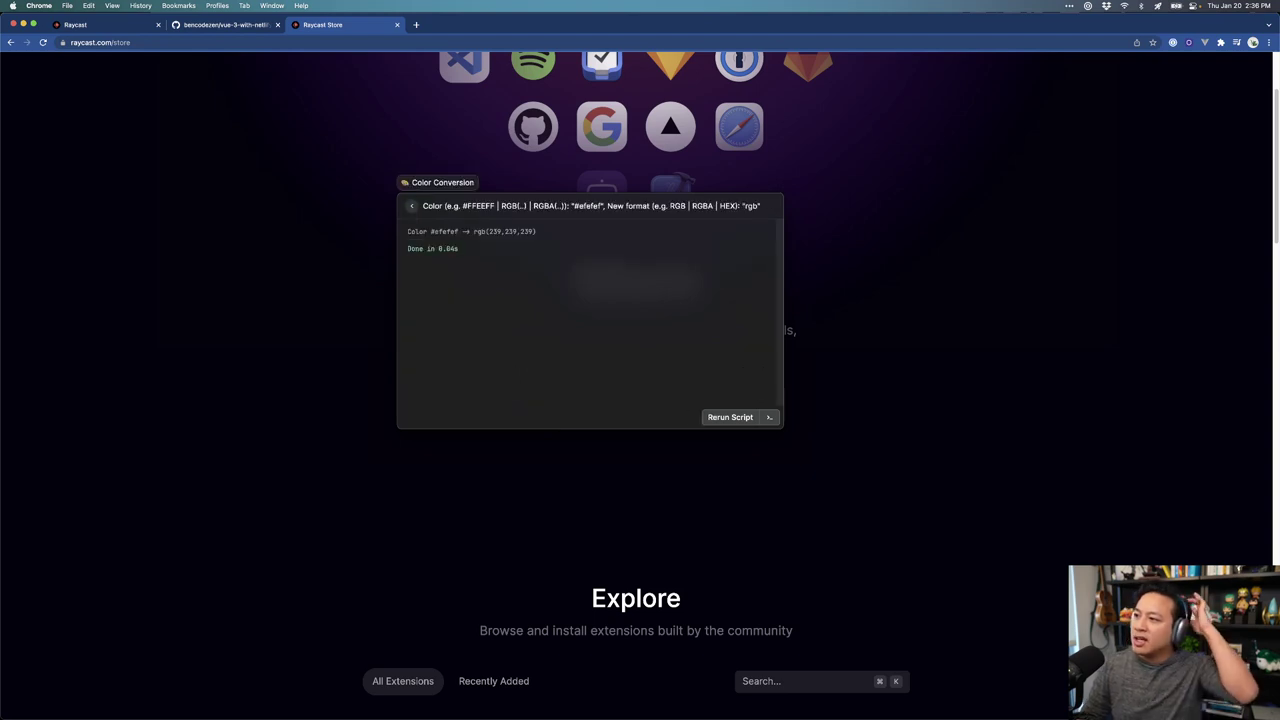
double_click(502, 233)
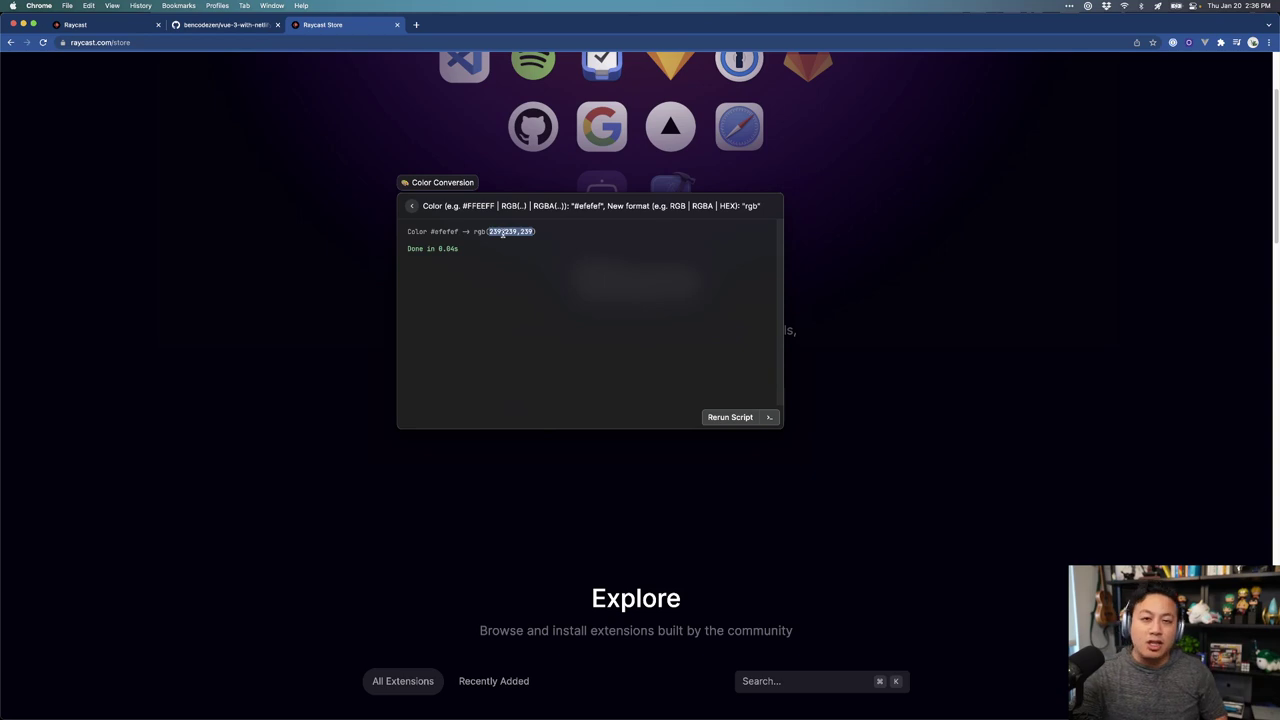
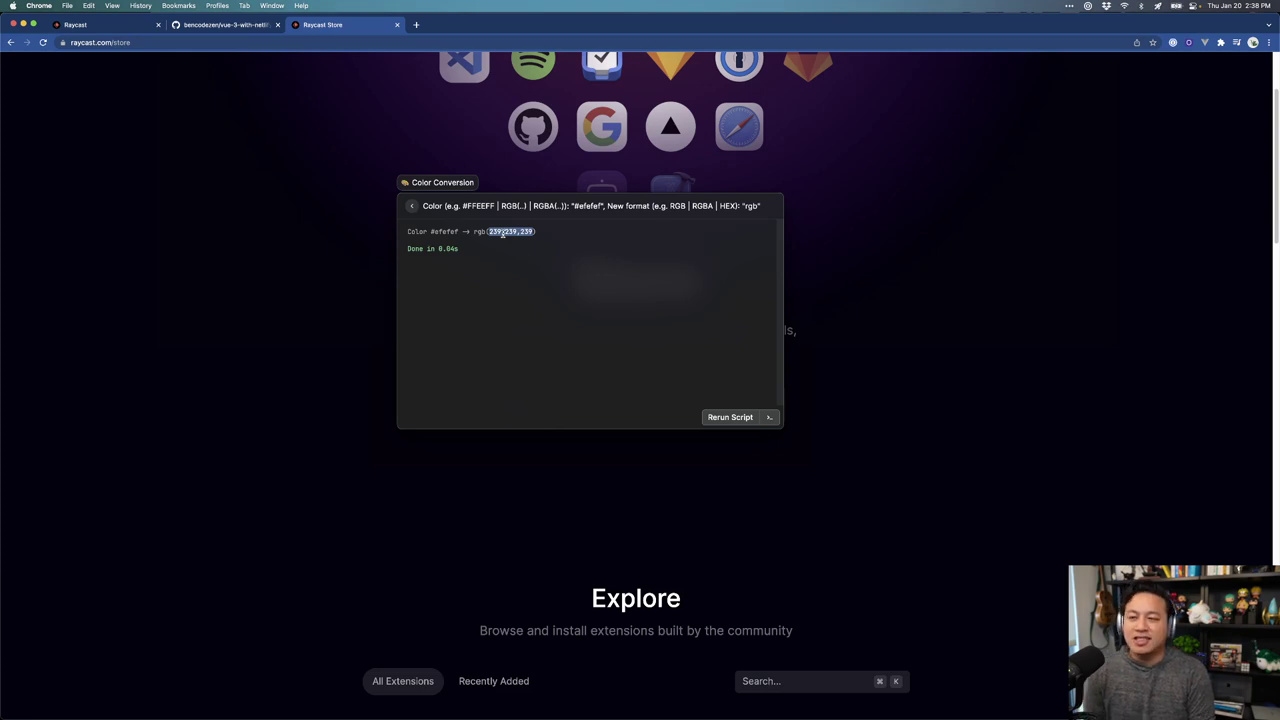
key(Escape)
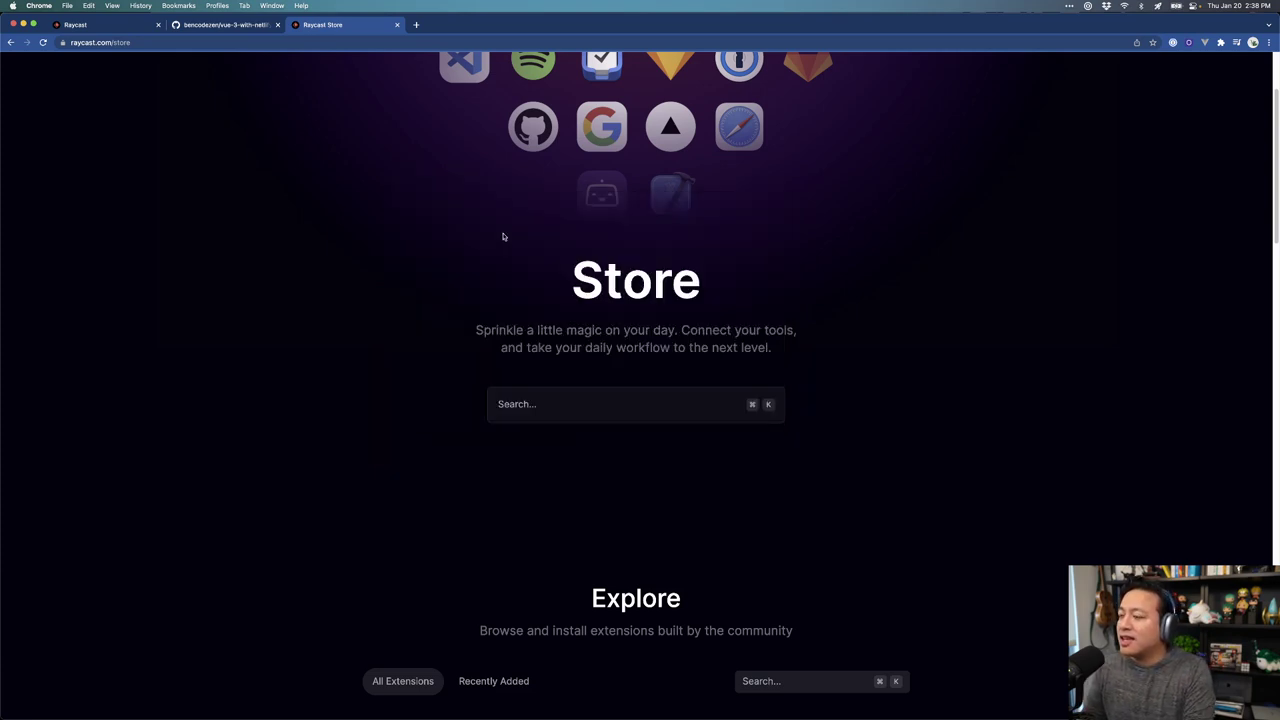
Step: Open the Alfred preferences, view the General settings and switch to the Workflows section
key(alt+space)
key(Escape)
text(cl)
key(Return)
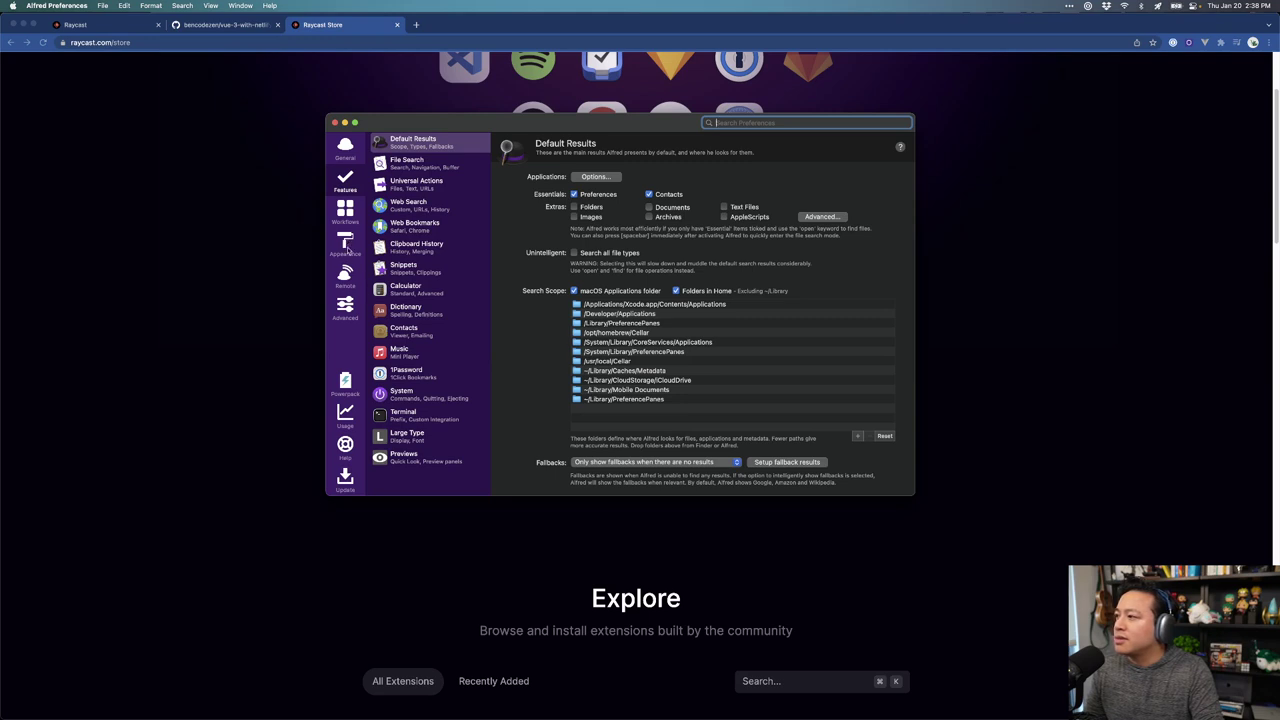
click(349, 160)
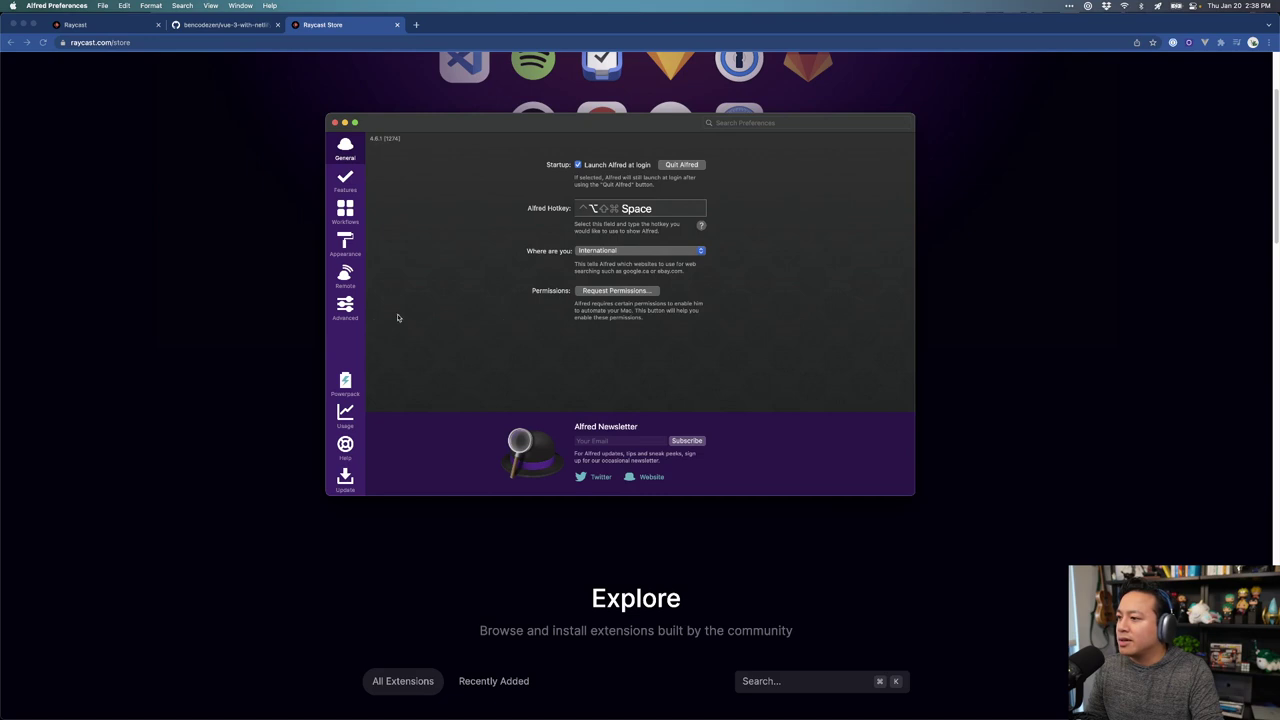
click(345, 210)
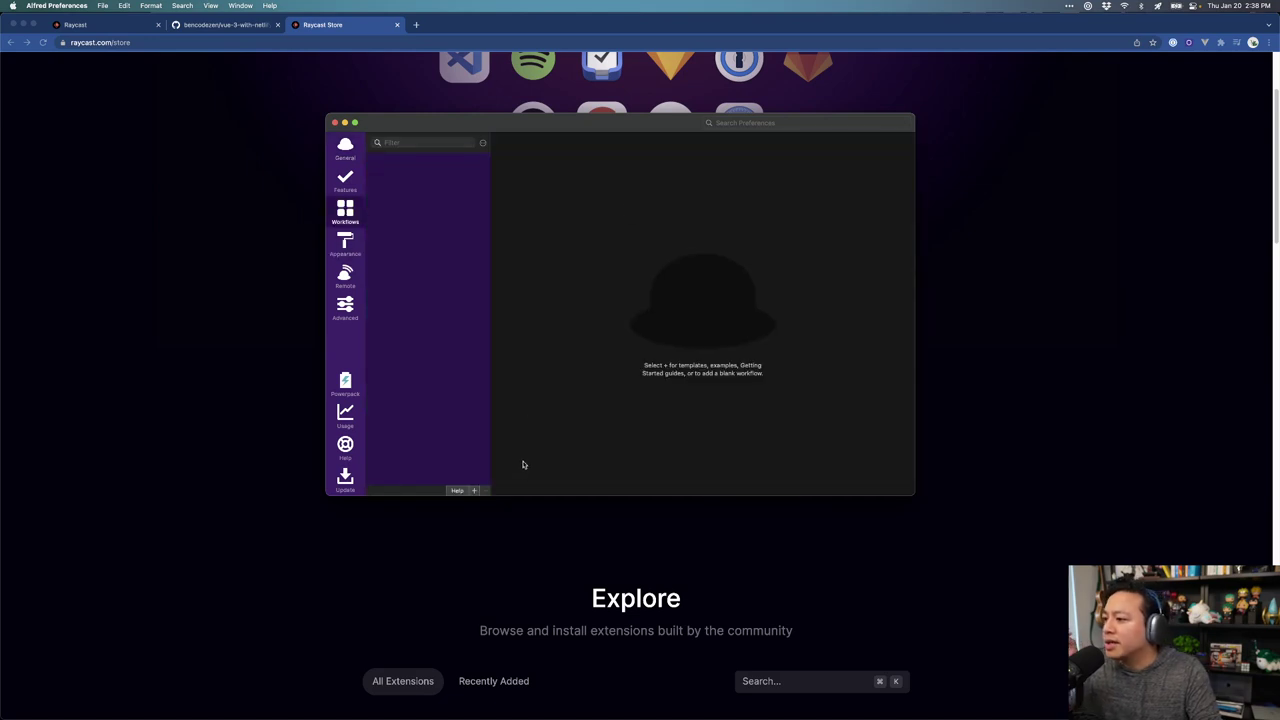
Step: Look through the example and template options for adding an Alfred workflow and dismiss them
click(475, 490)
mouse_move(450, 470)
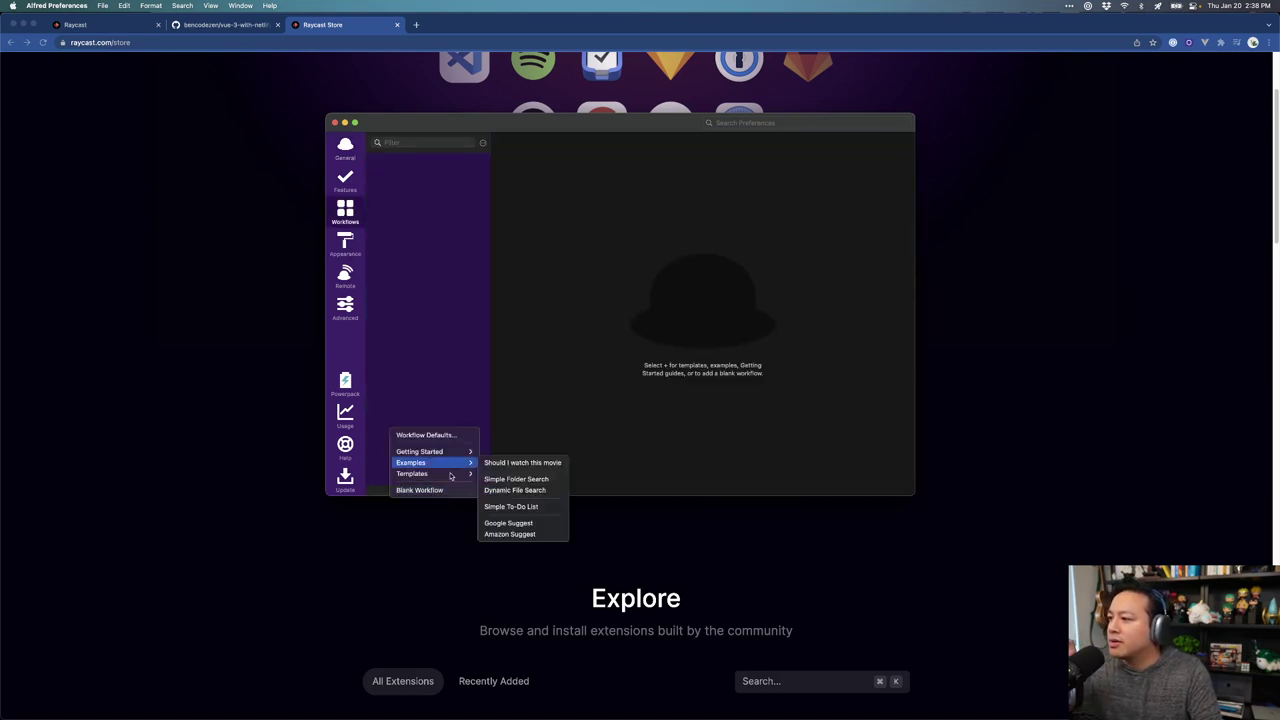
click(446, 436)
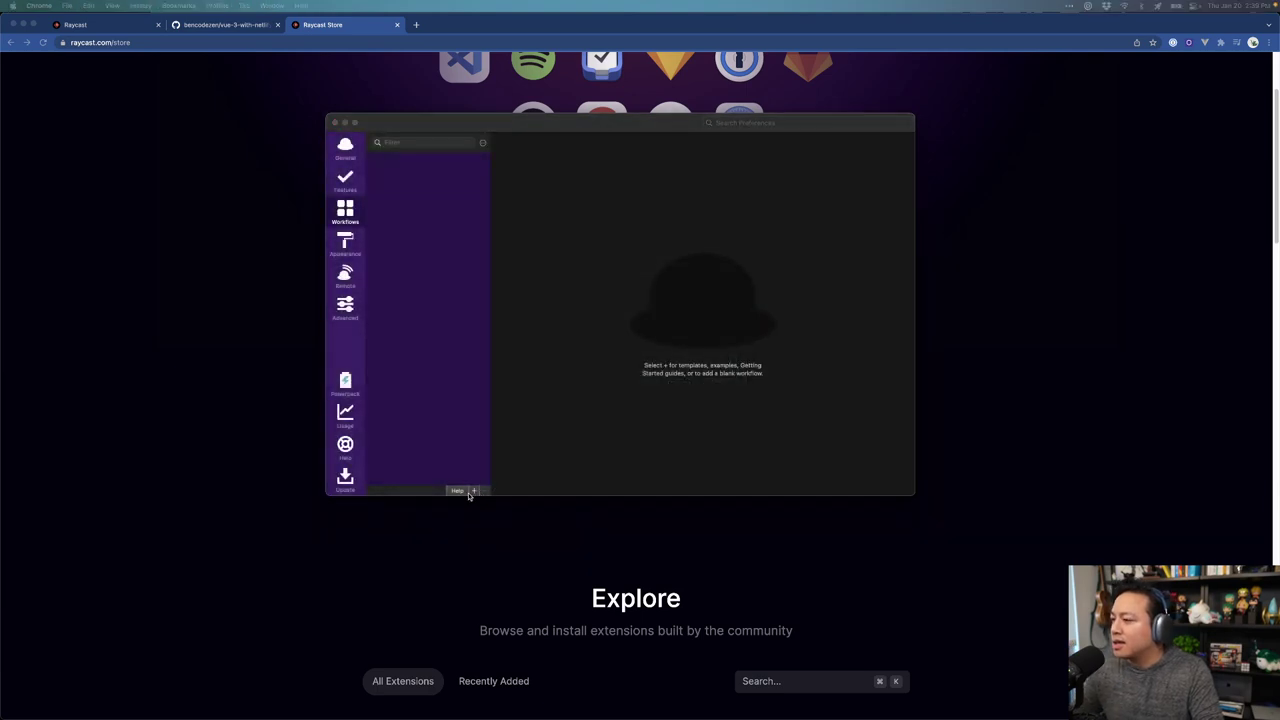
click(475, 490)
mouse_move(472, 474)
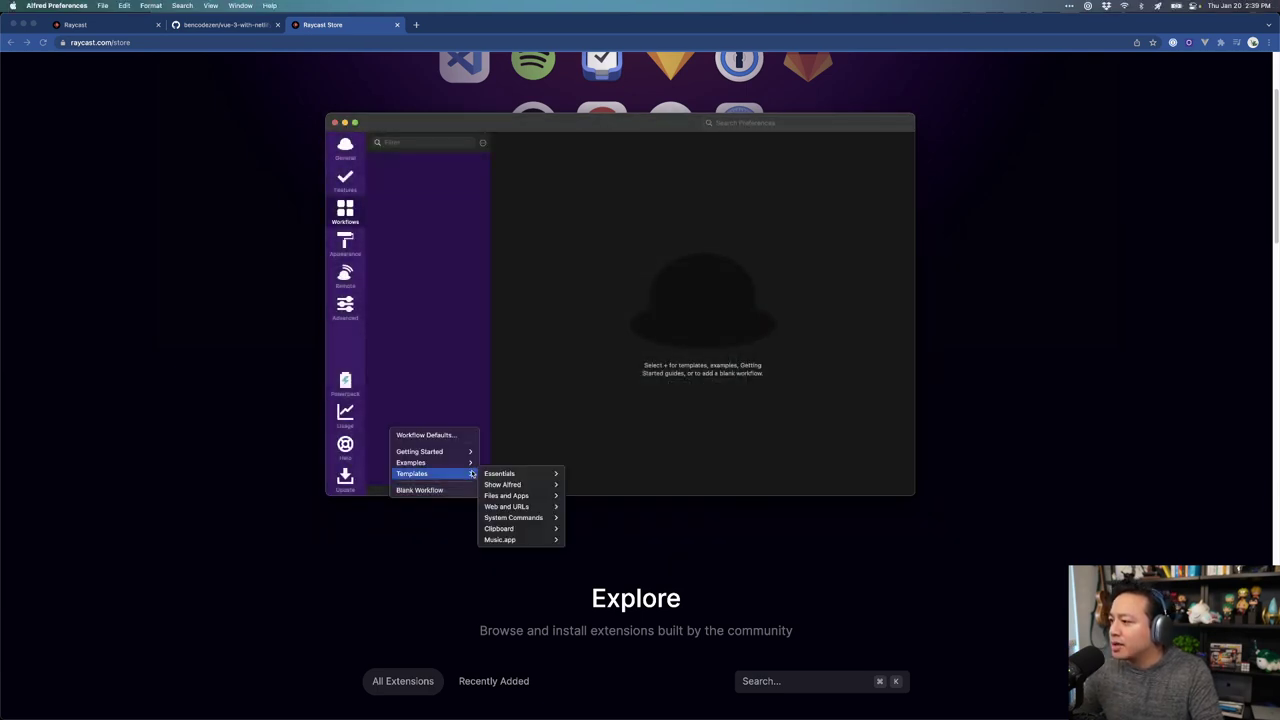
click(690, 362)
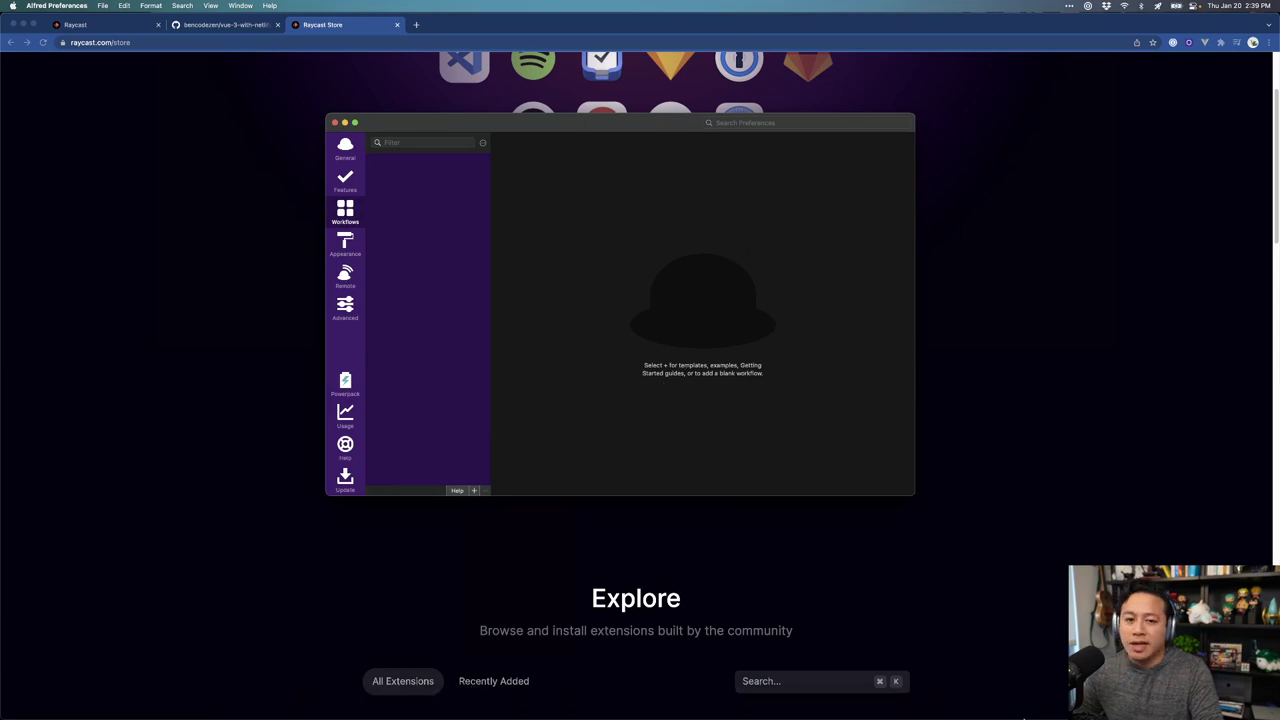
Step: Search for "alfred" with Raycast's File Search and open the Alfred folder in Finder
mouse_move(364, 716)
key(alt+space)
text(>)
key(Return)
text(alfred)
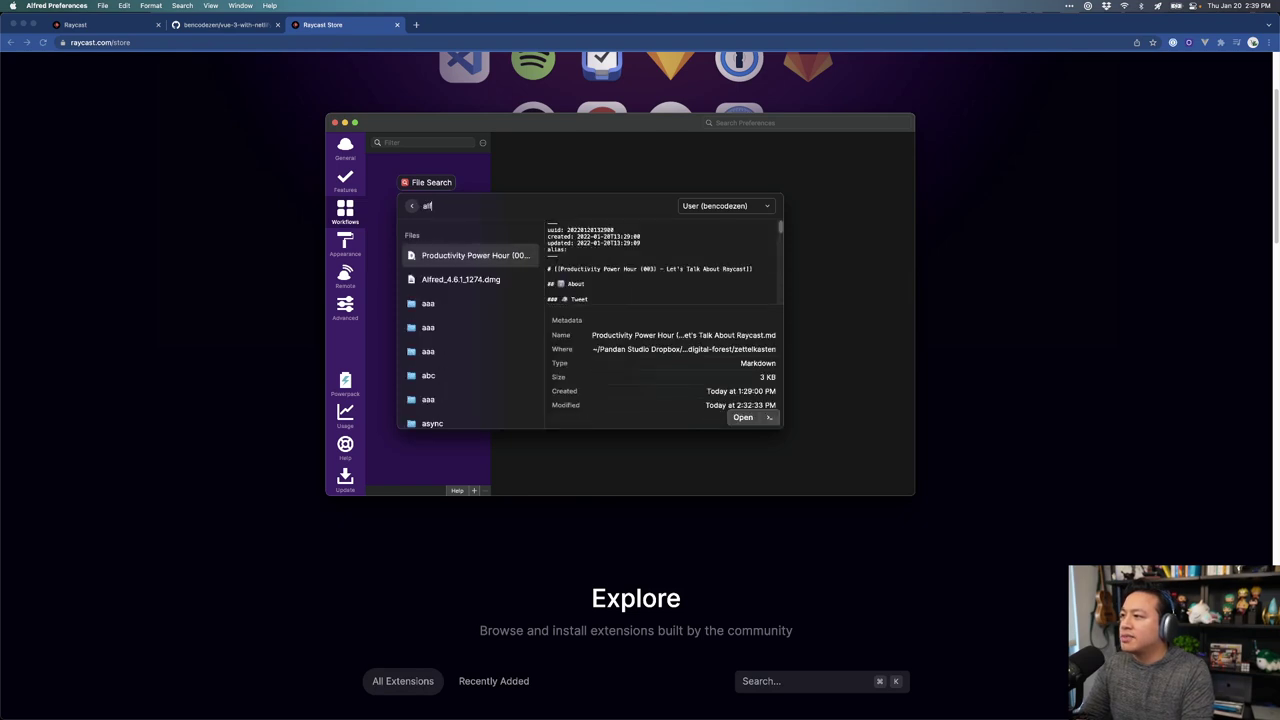
key(Down)
key(Down)
key(Down)
key(Down)
key(Return)
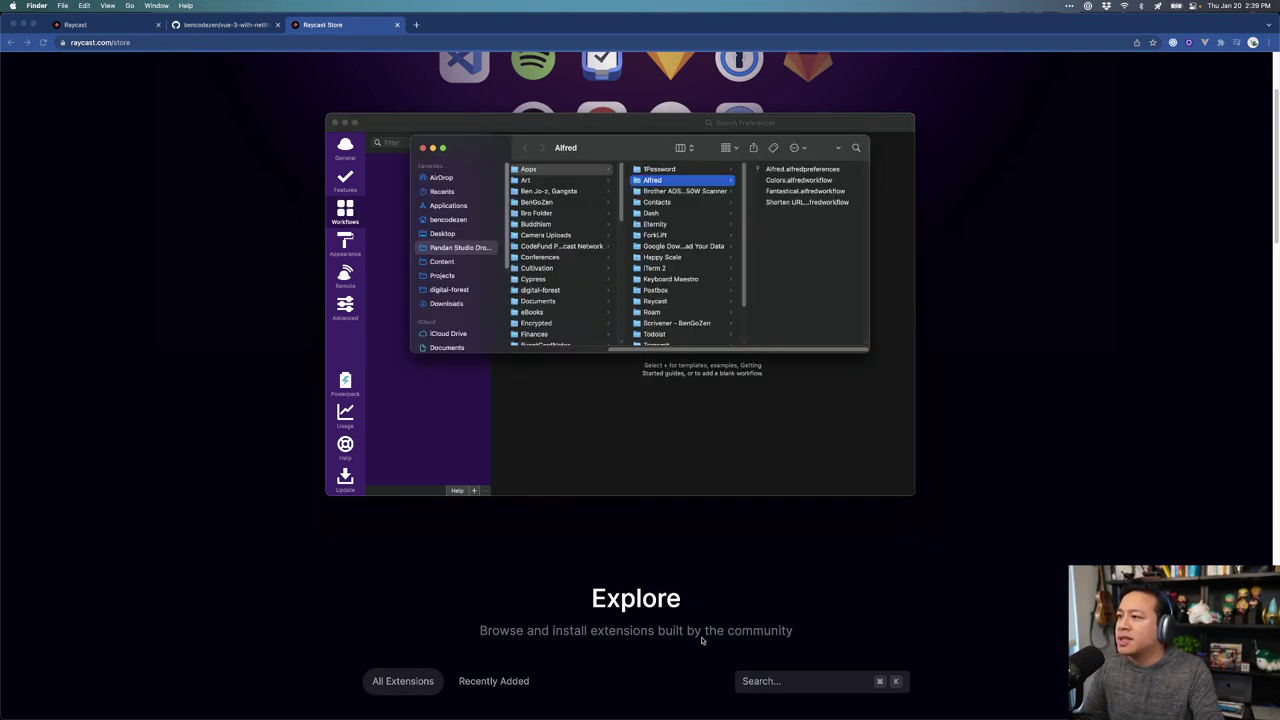
Step: Import Colors.alfredworkflow into Alfred and close the preferences and Finder windows
double_click(799, 182)
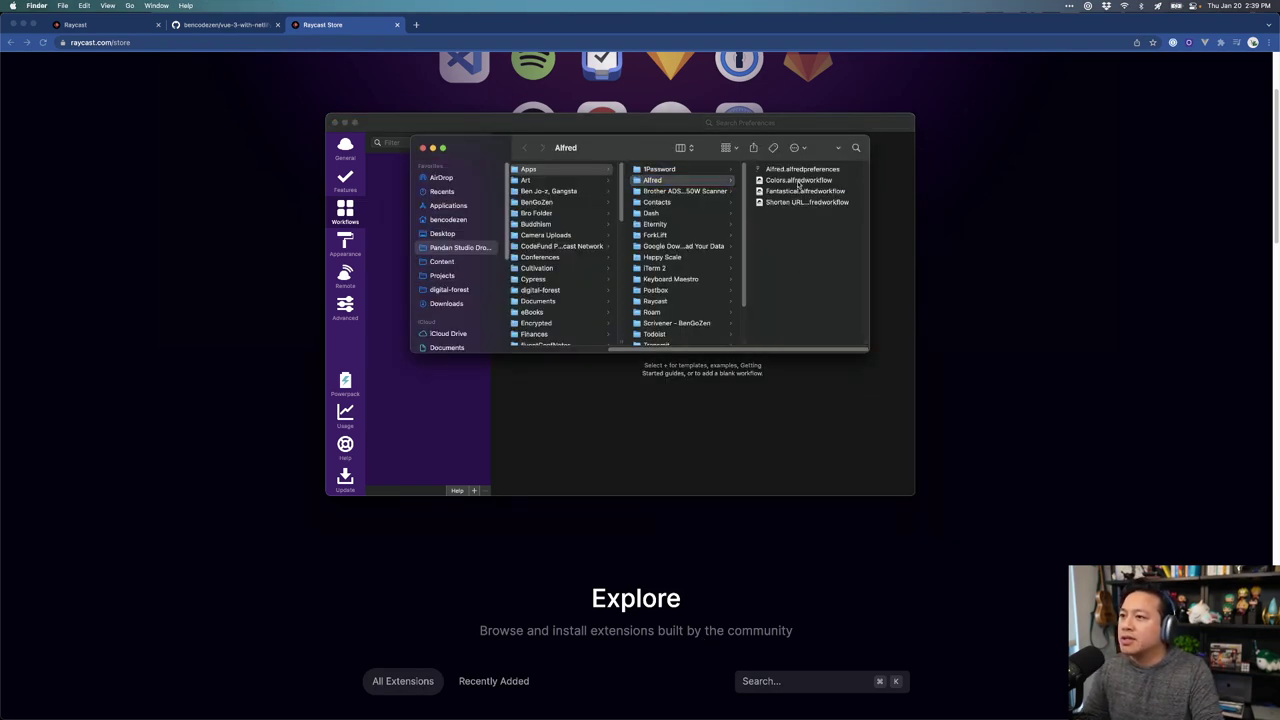
click(842, 424)
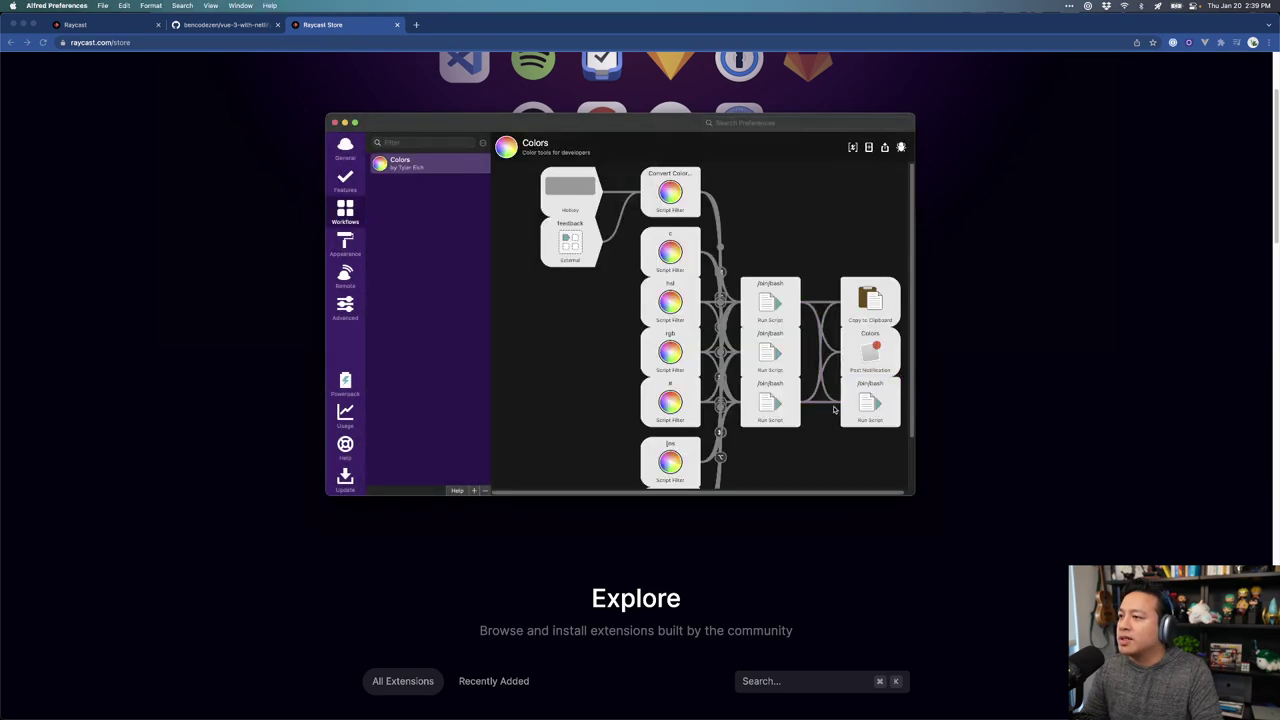
key(super+q)
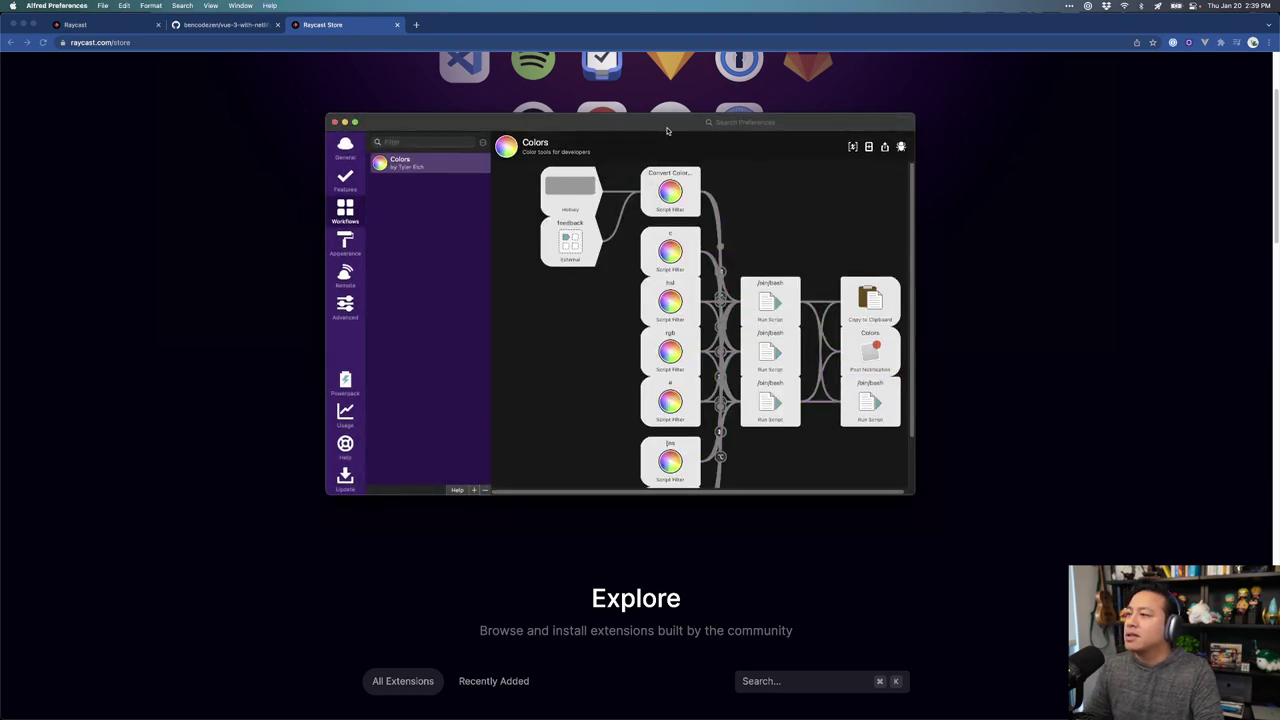
key(super+w)
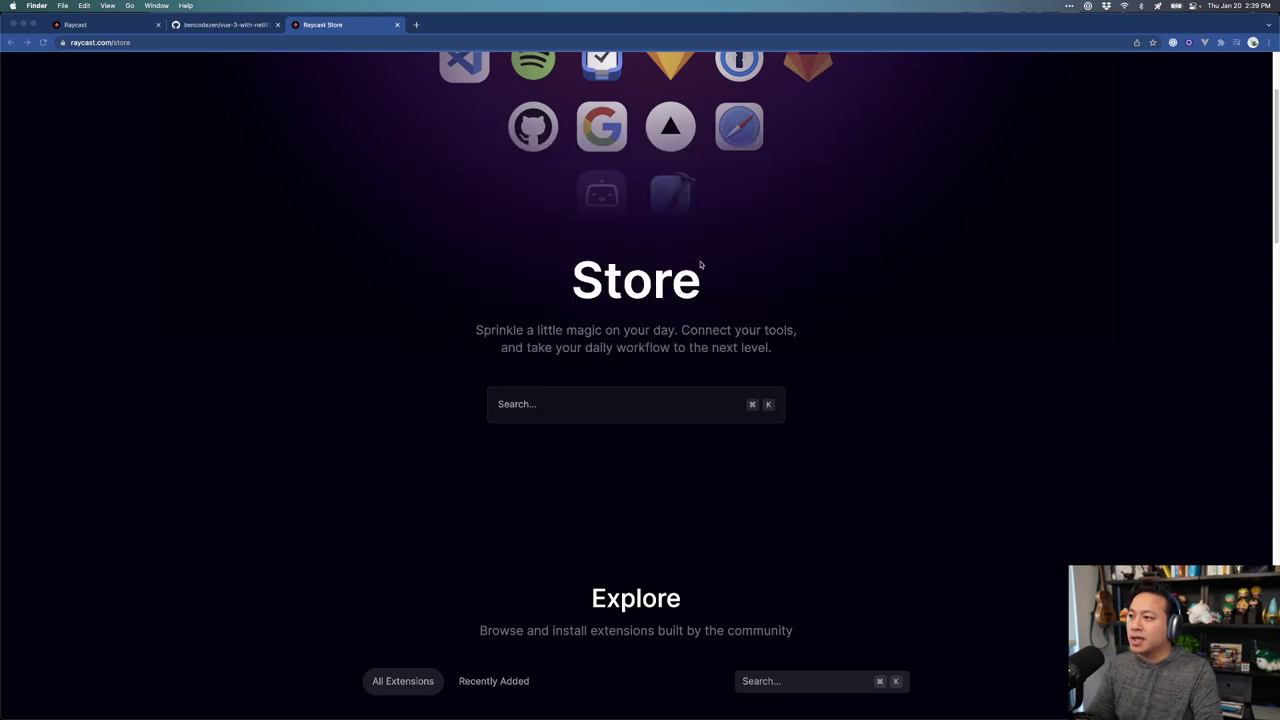
Step: Look up the color codes #348f and #3434df in the Alfred launcher and close it
key(alt+space)
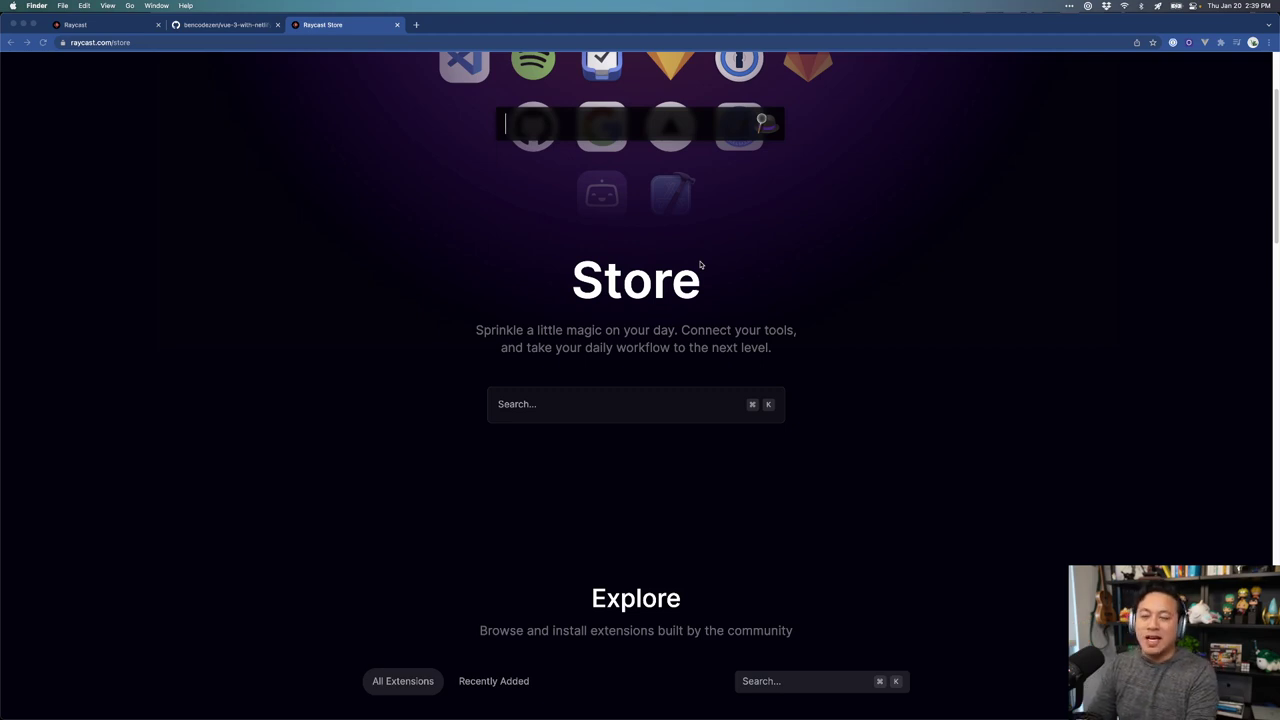
text(#348d)
key(BackSpace)
text(f)
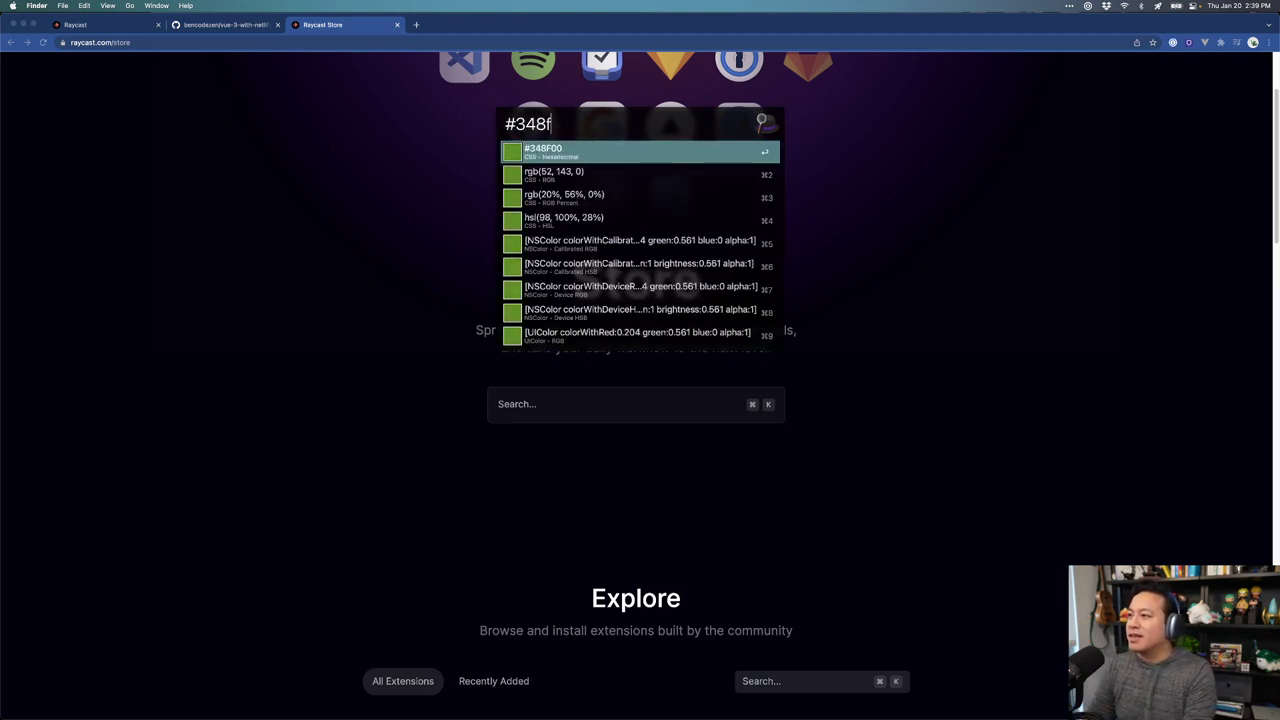
key(BackSpace)
key(BackSpace)
text(34d)
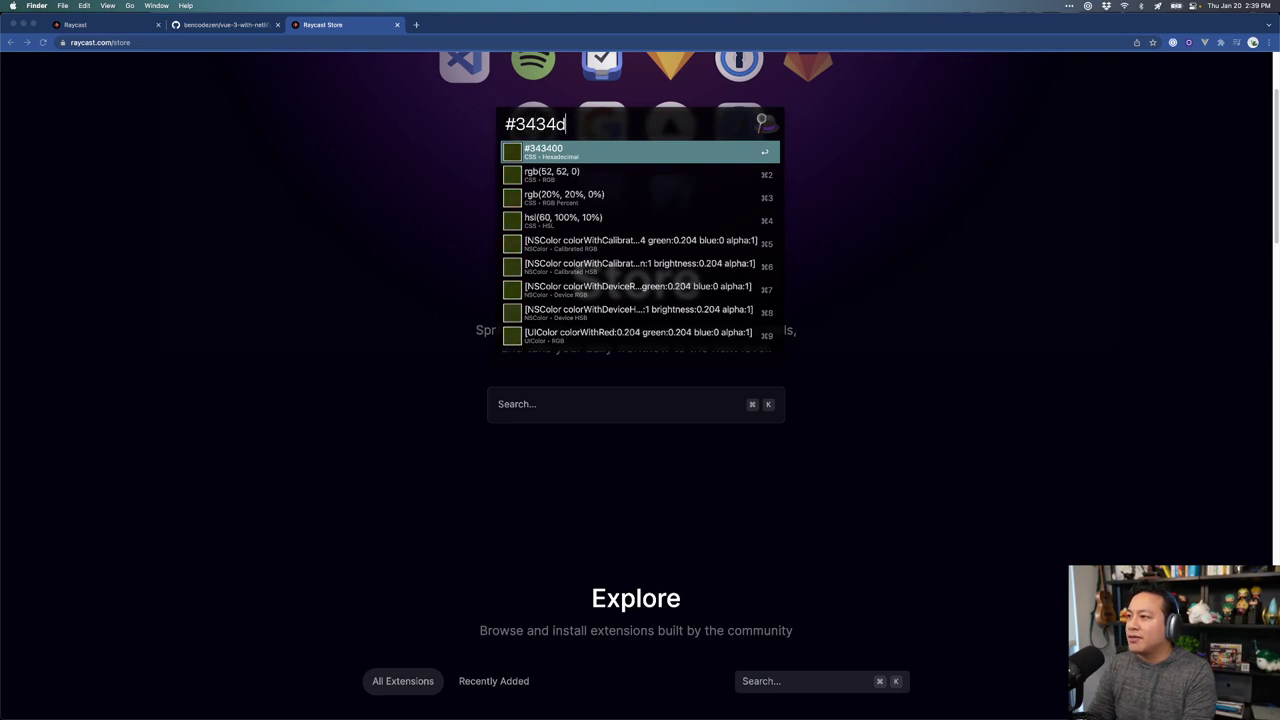
text(f)
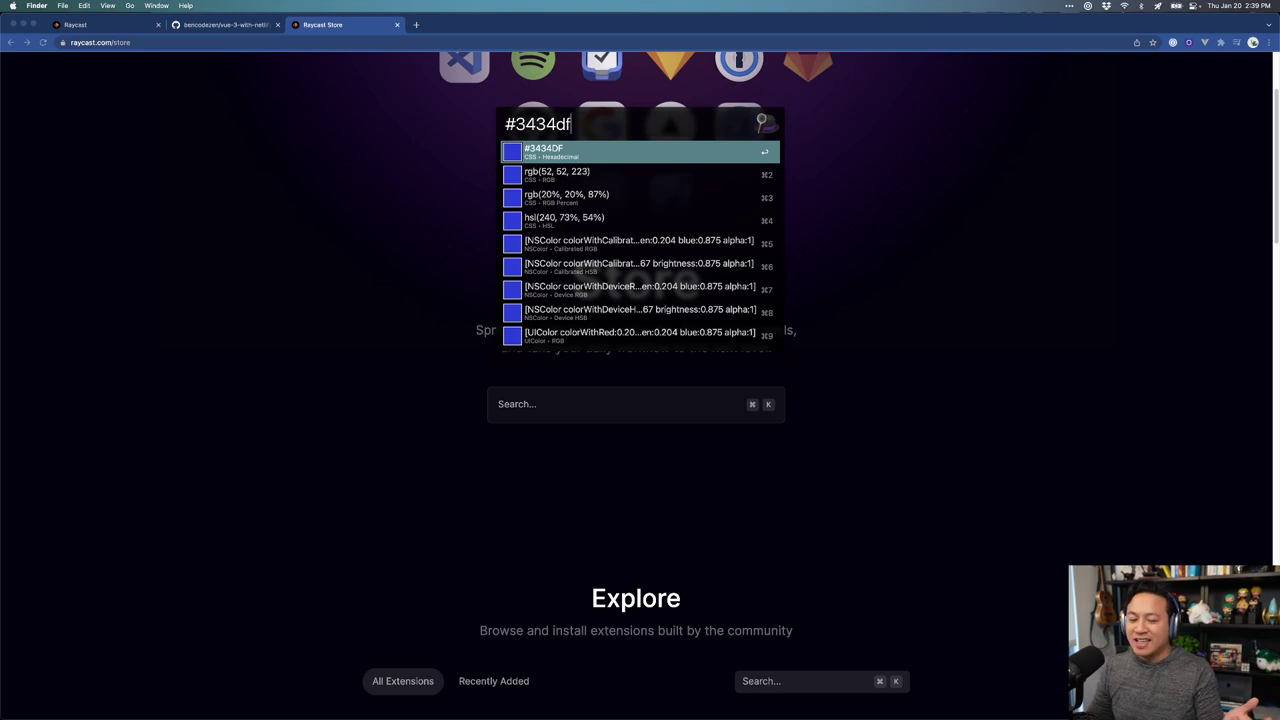
click(638, 242)
key(Return)
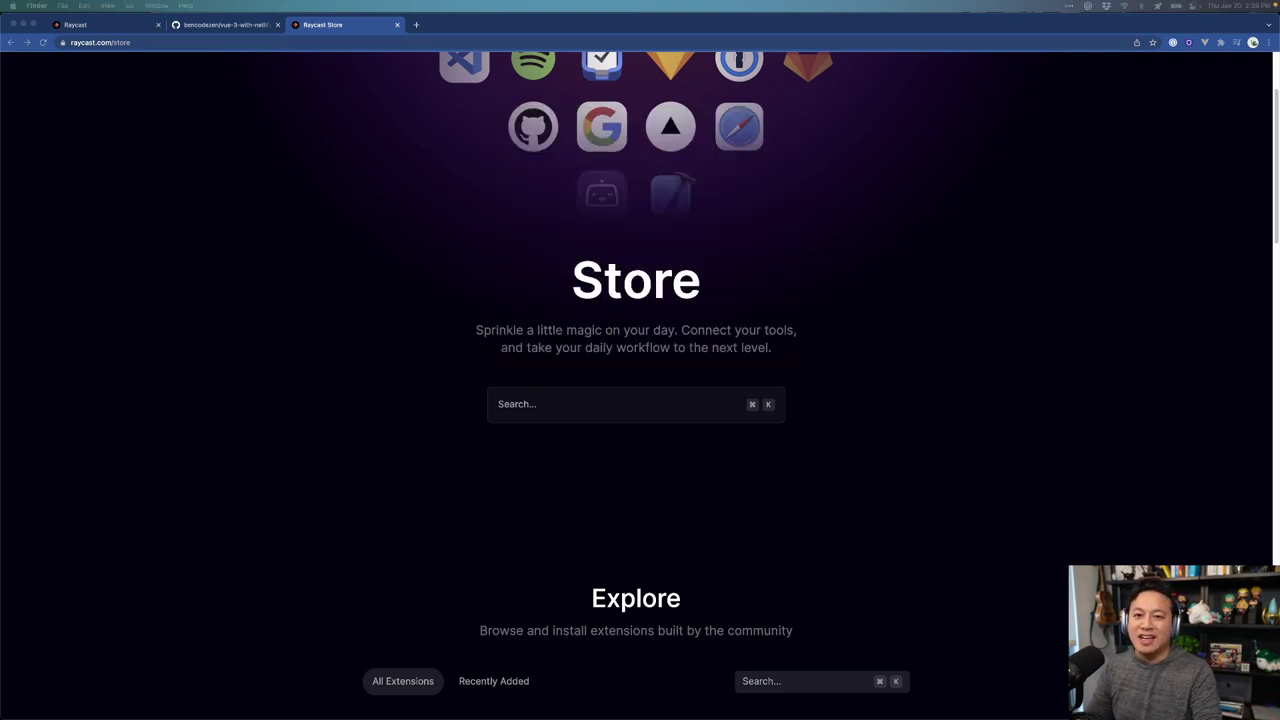
Step: Run a Raycast File Search for "alfred", clear the query and dismiss the launcher
key(alt+space)
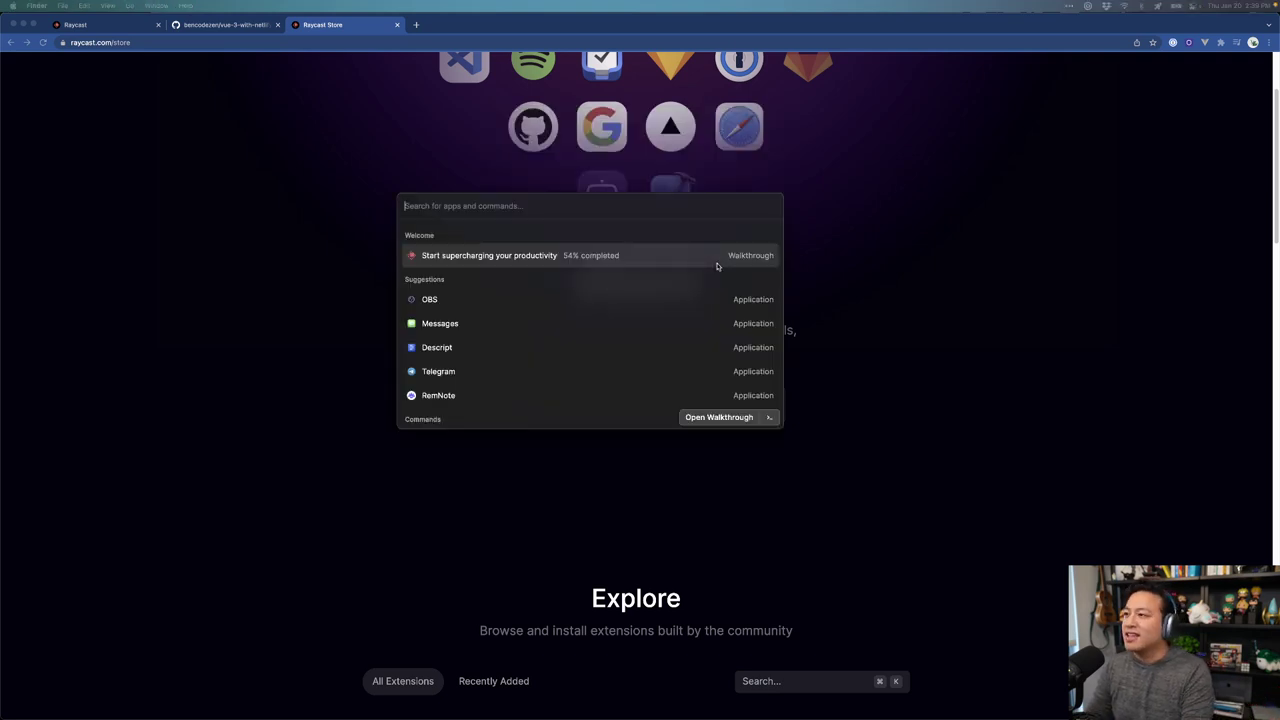
key(Return)
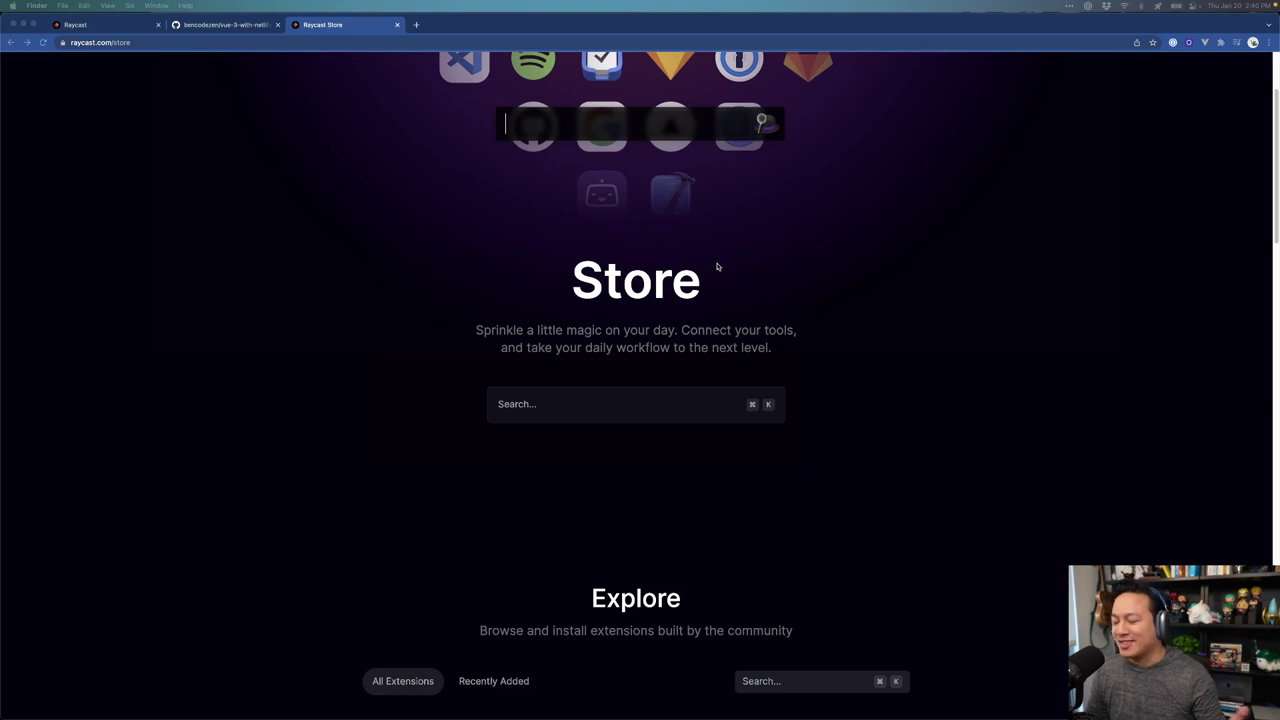
key(super+space)
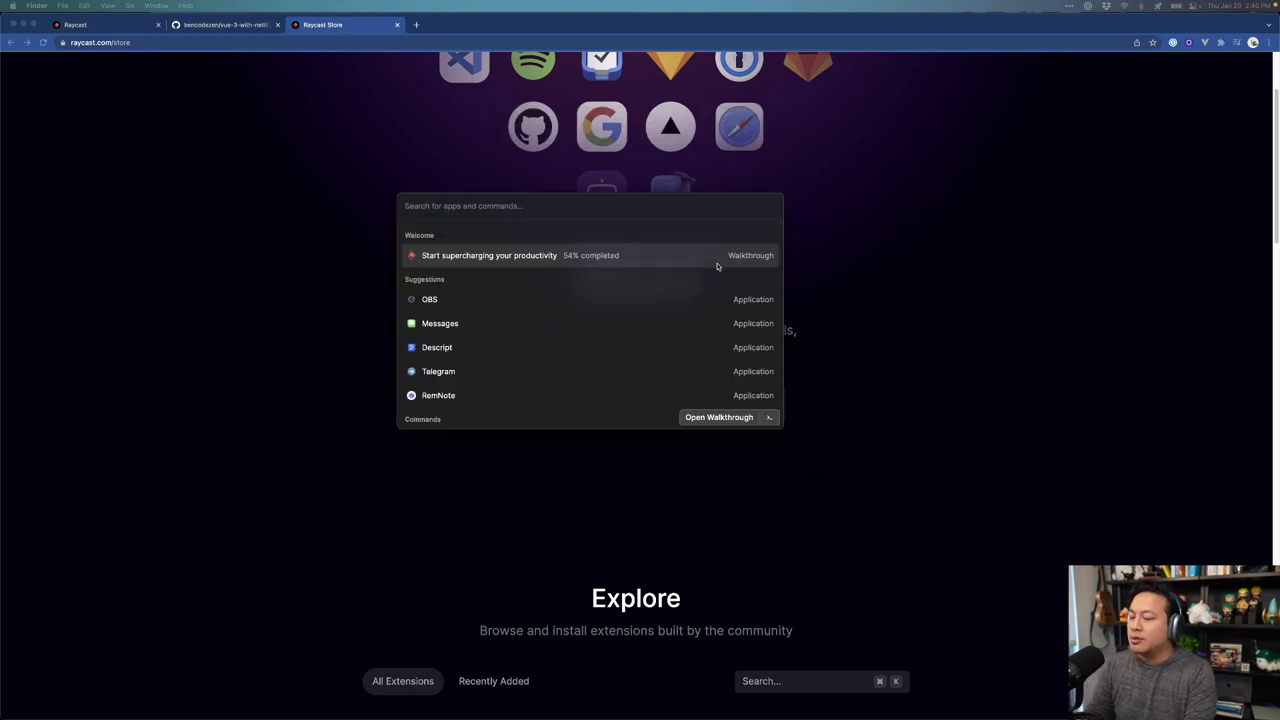
text(alfred)
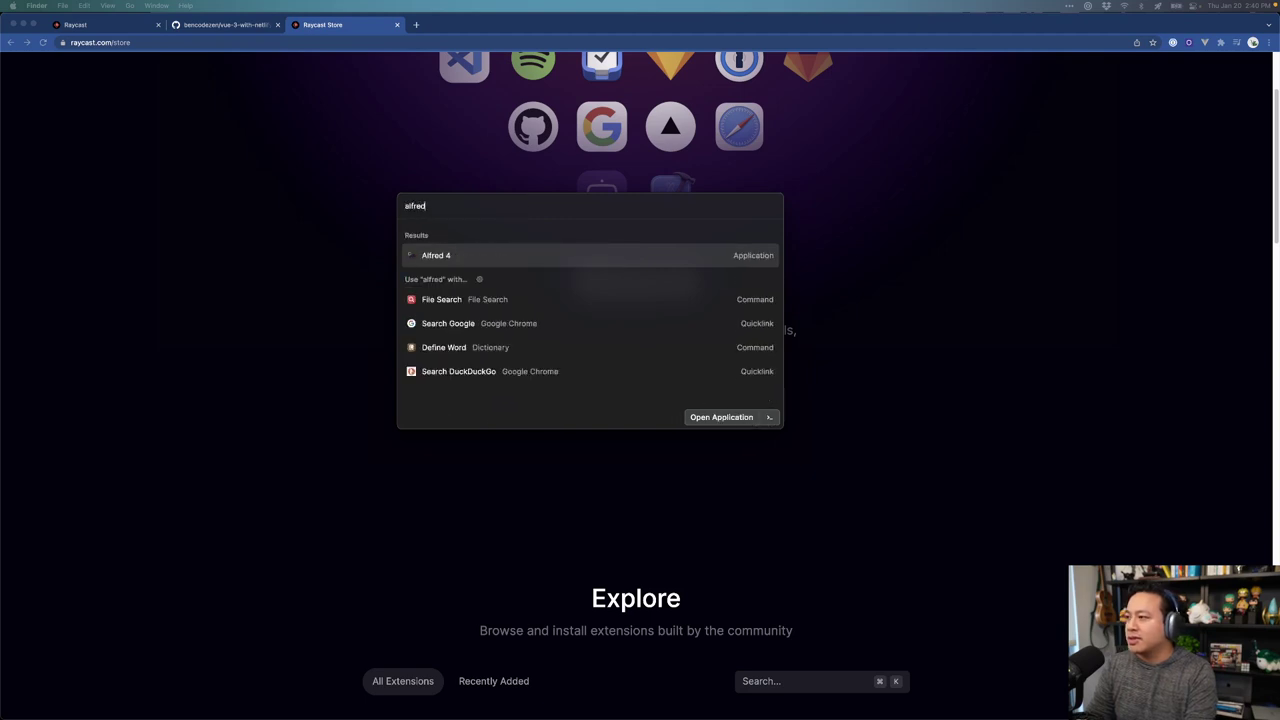
key(Down)
key(Down)
key(Up)
key(Return)
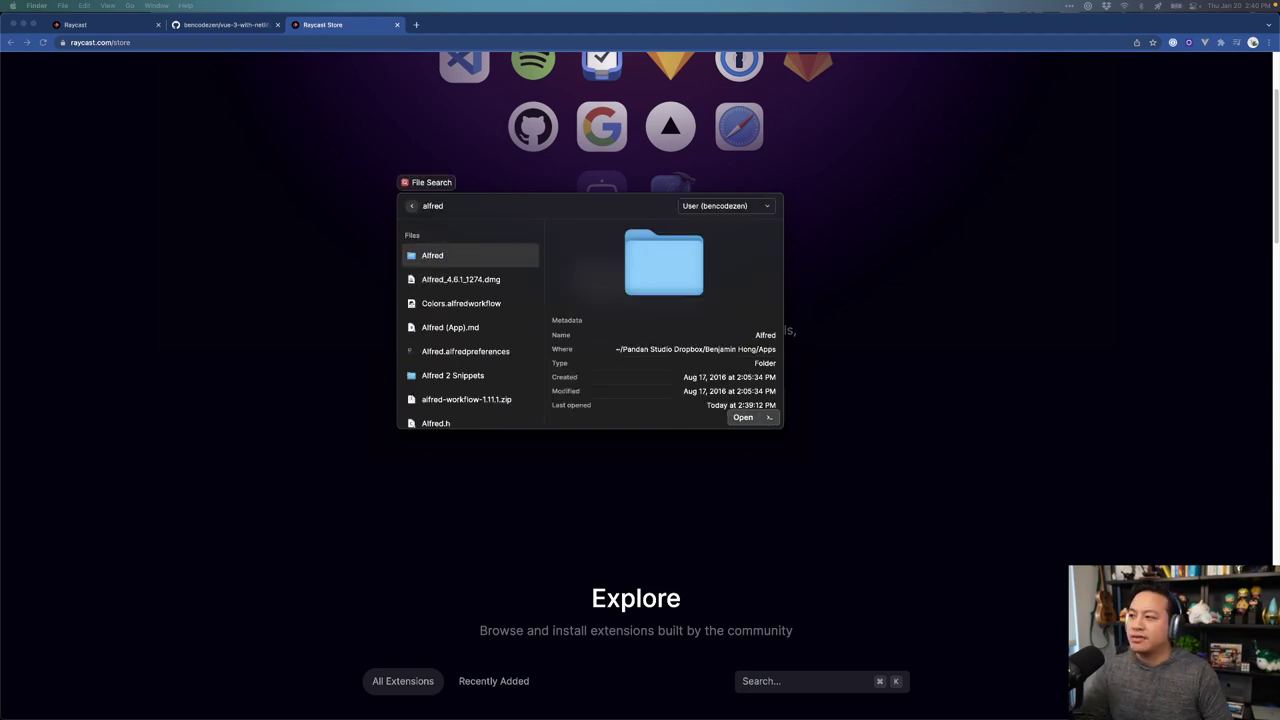
key(Escape)
text(alfred)
key(Escape)
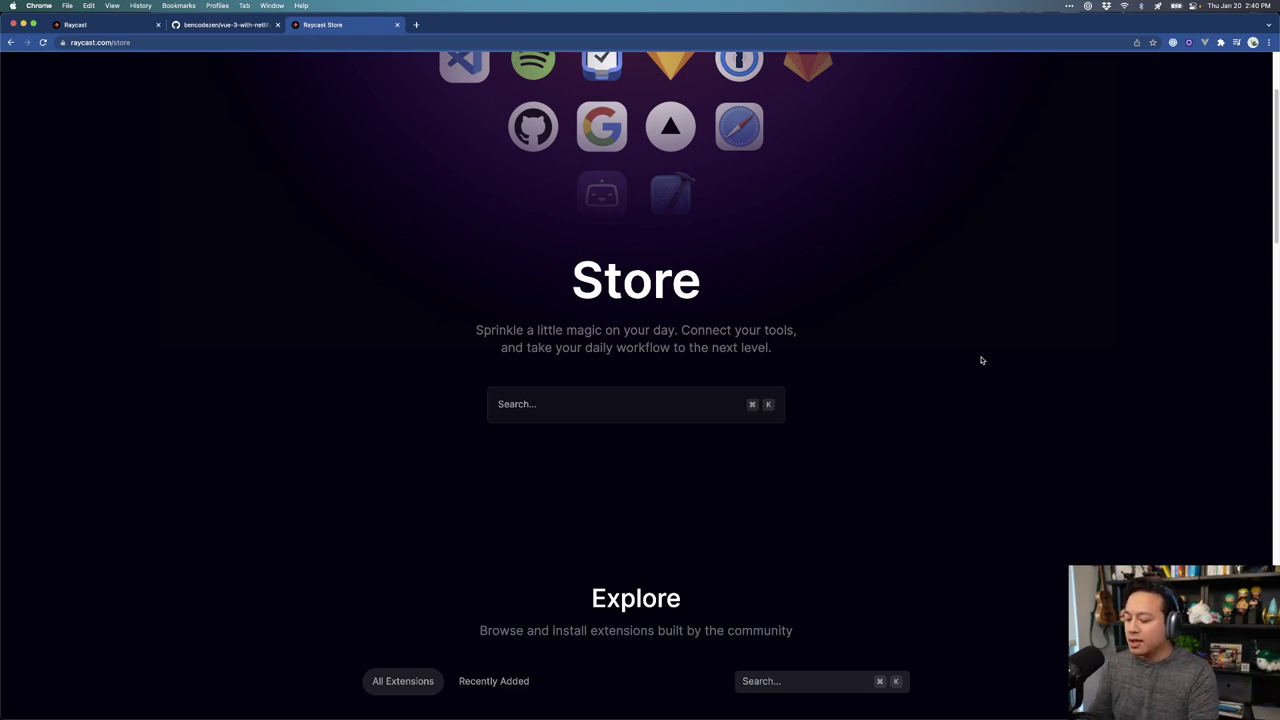
key(super+space)
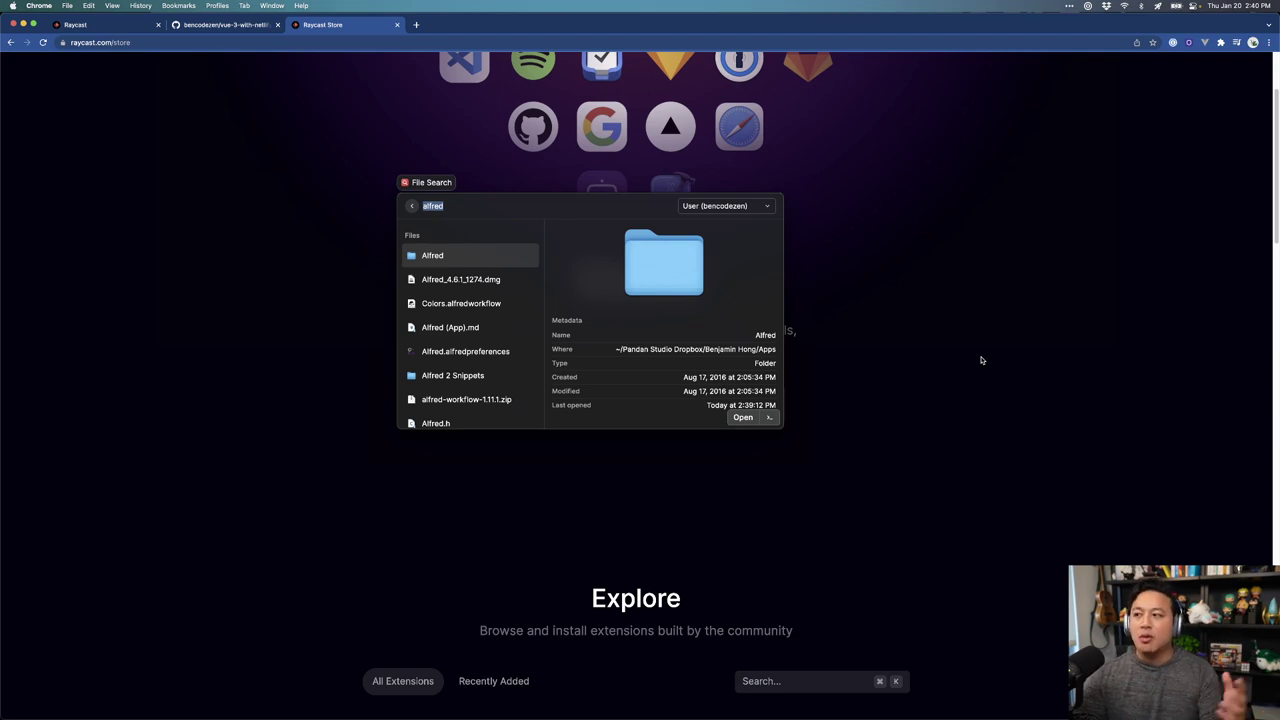
key(BackSpace)
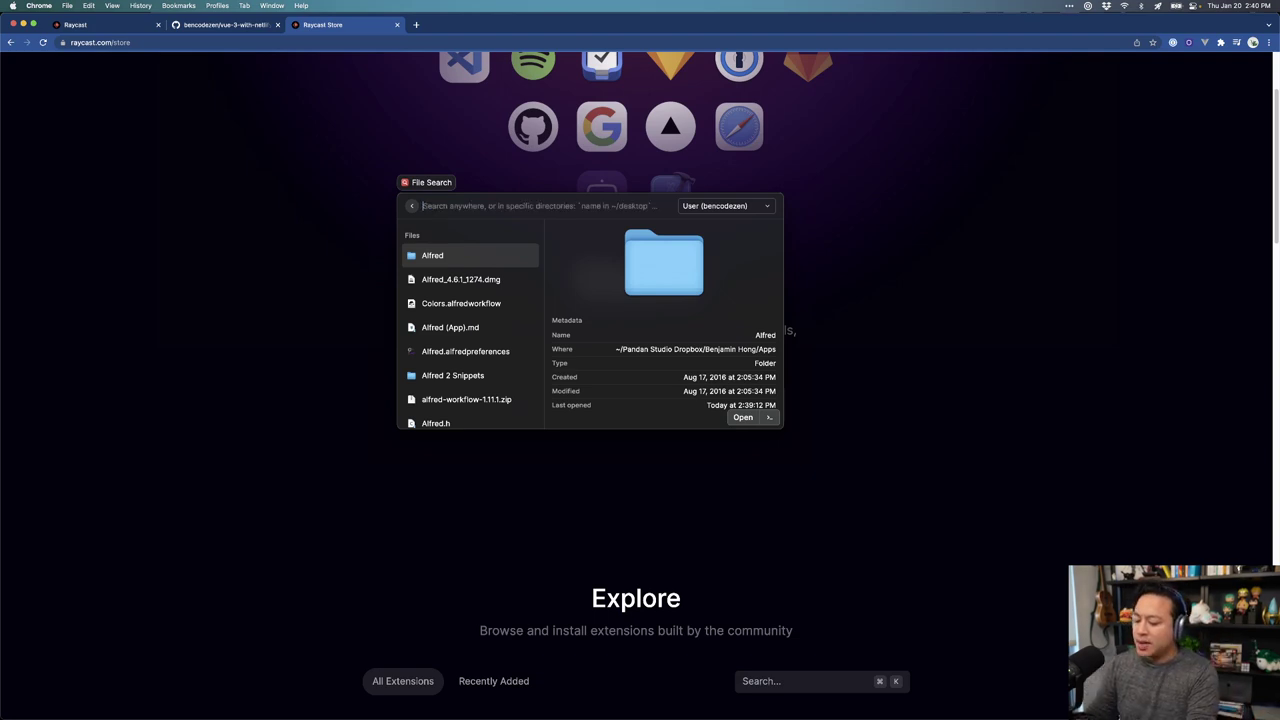
key(Escape)
Step: Look up the color #fd38fd in Alfred, choose the hsl(300, 98%, 61%) conversion and dismiss the launcher
key(alt+space)
text(#fd38fd)
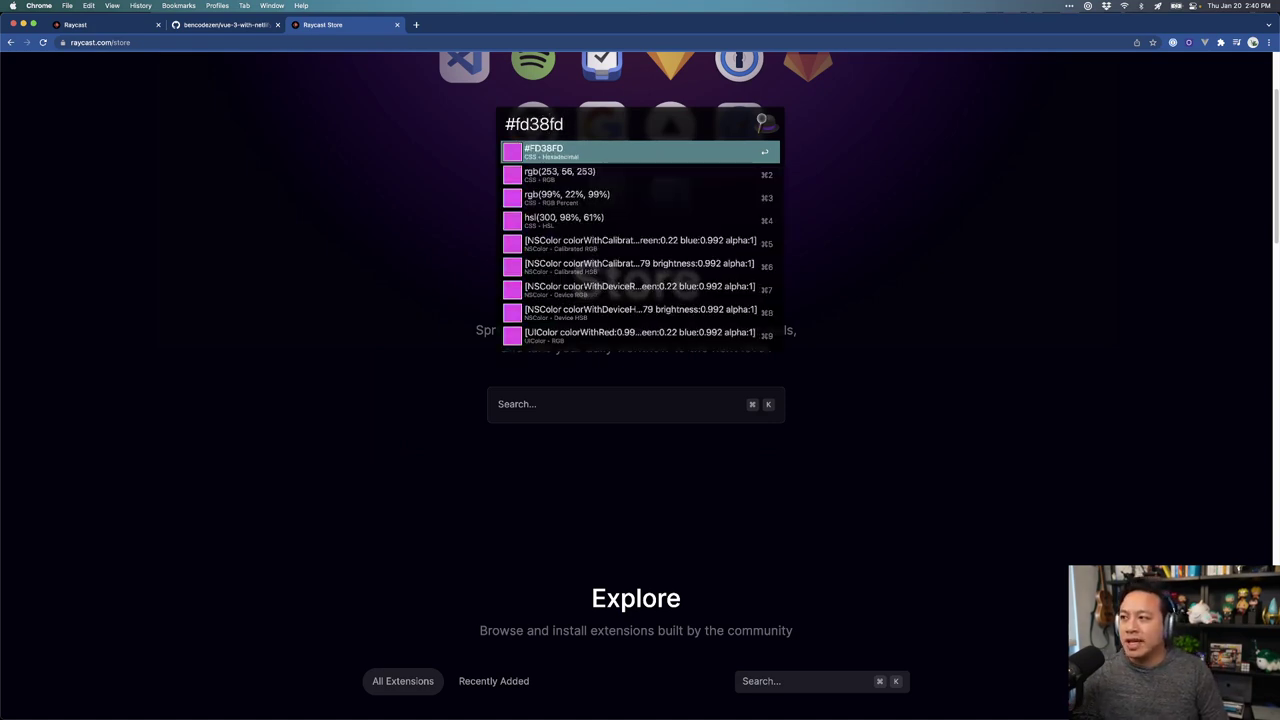
click(640, 175)
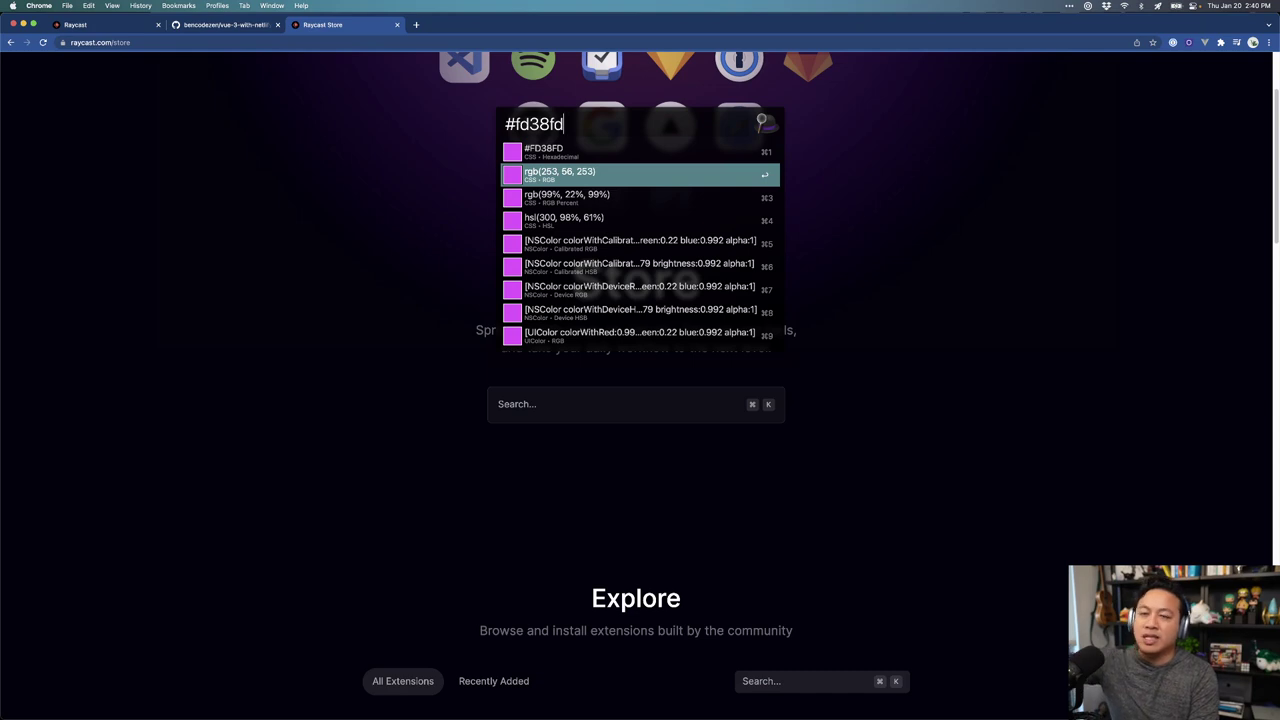
key(Up)
key(Down)
key(Up)
key(Down)
key(Down)
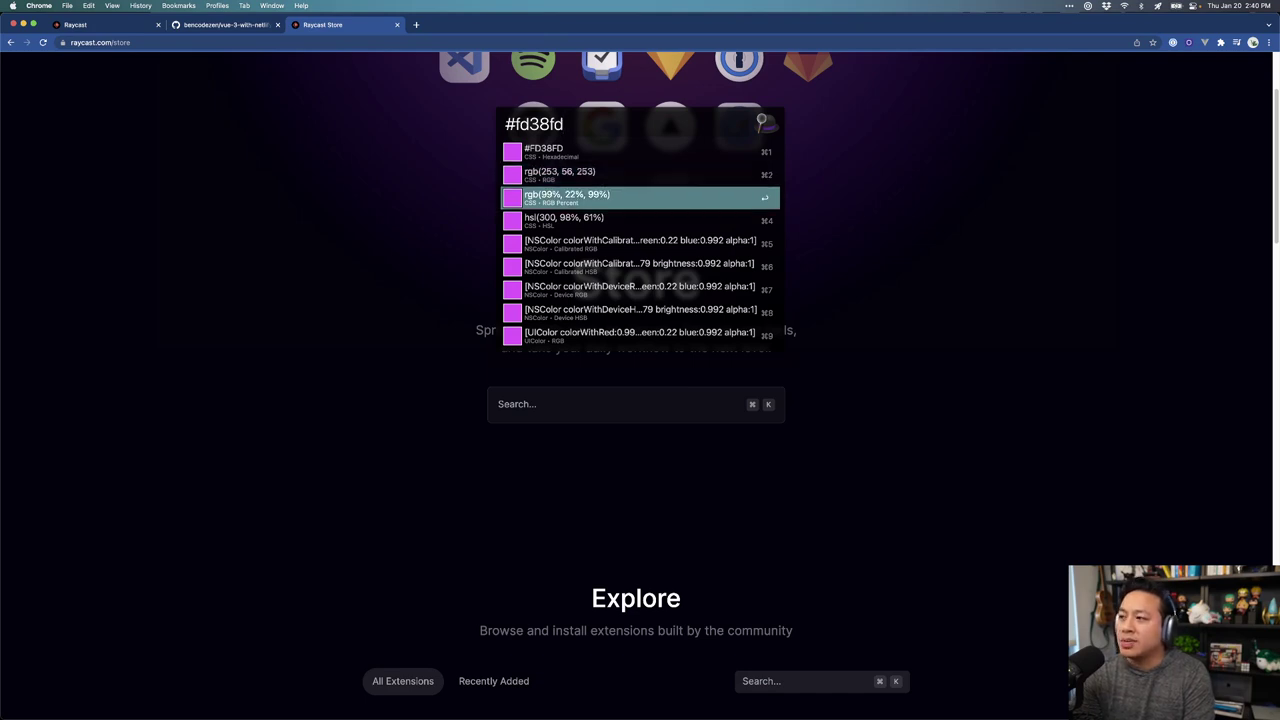
key(Down)
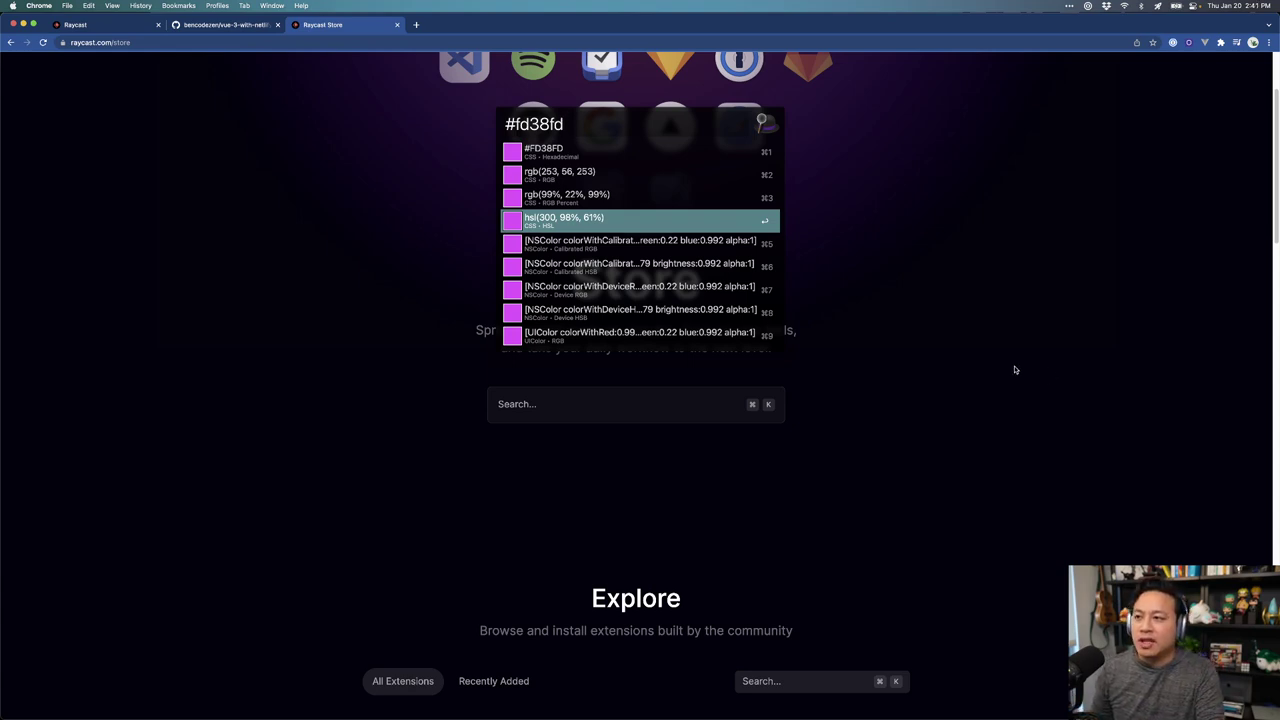
key(Return)
key(alt+space)
key(Escape)
key(Escape)
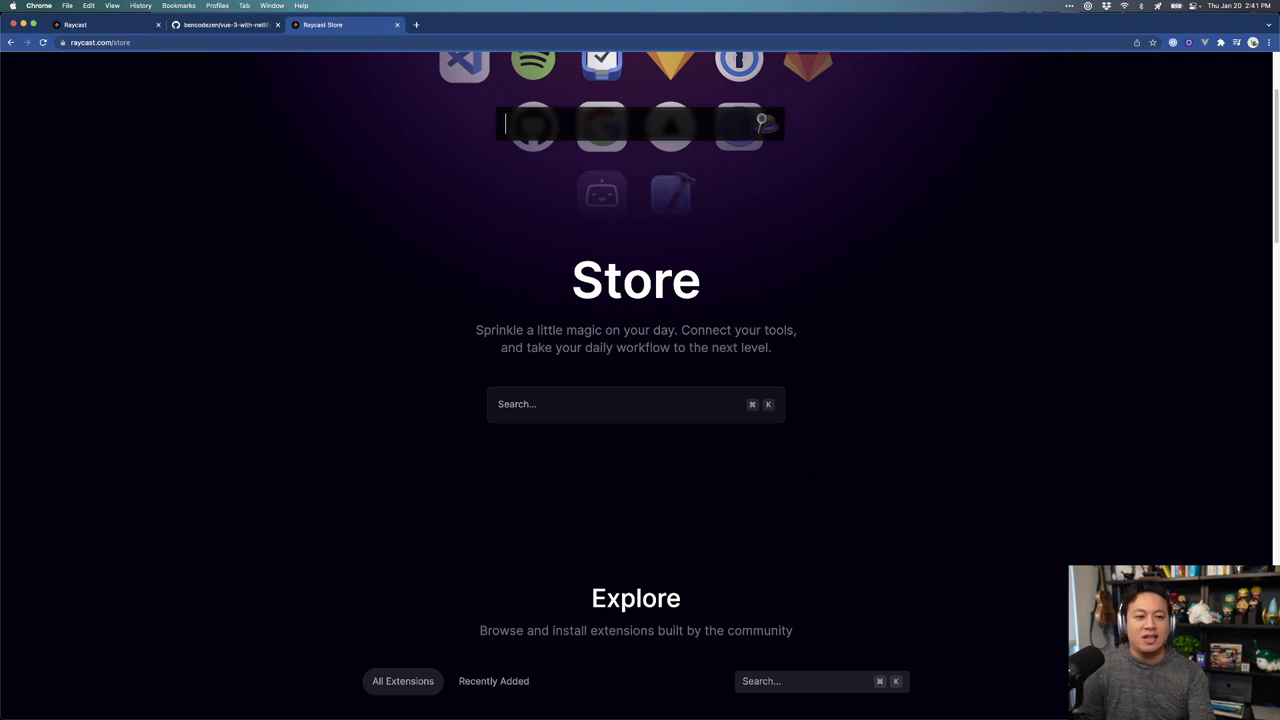
key(Escape)
Step: Find the HSLuv website through a web search for "hsluv" in a new tab and open it
key(super+t)
text(hsluv)
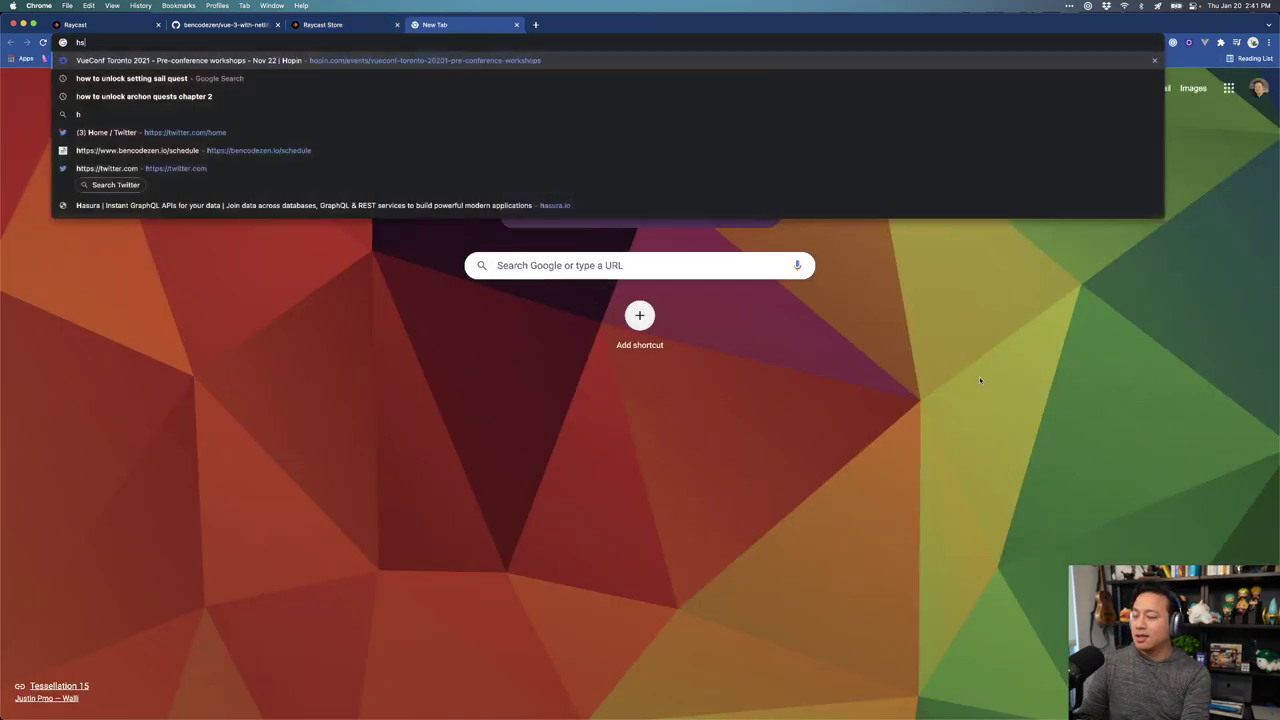
key(Return)
click(190, 190)
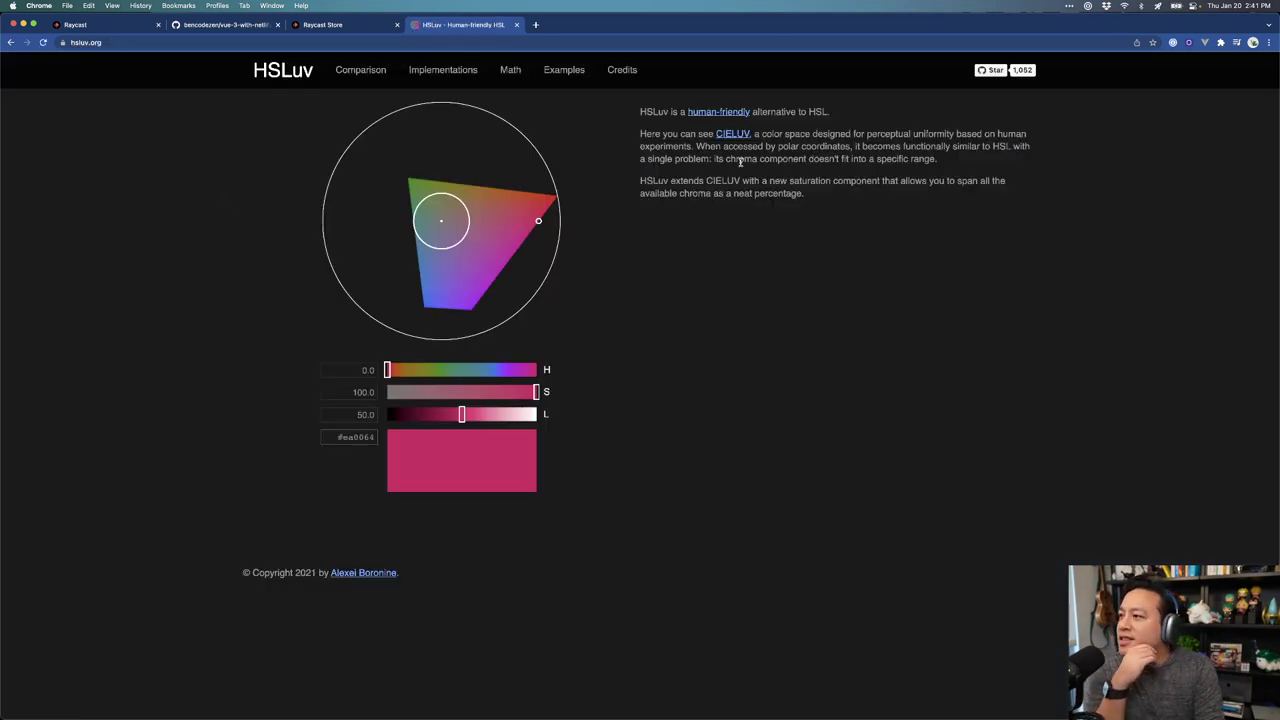
Step: Adjust the HSLuv color picker to a saturation of about 42 and a hue of about 307
drag(470, 252, 474, 231)
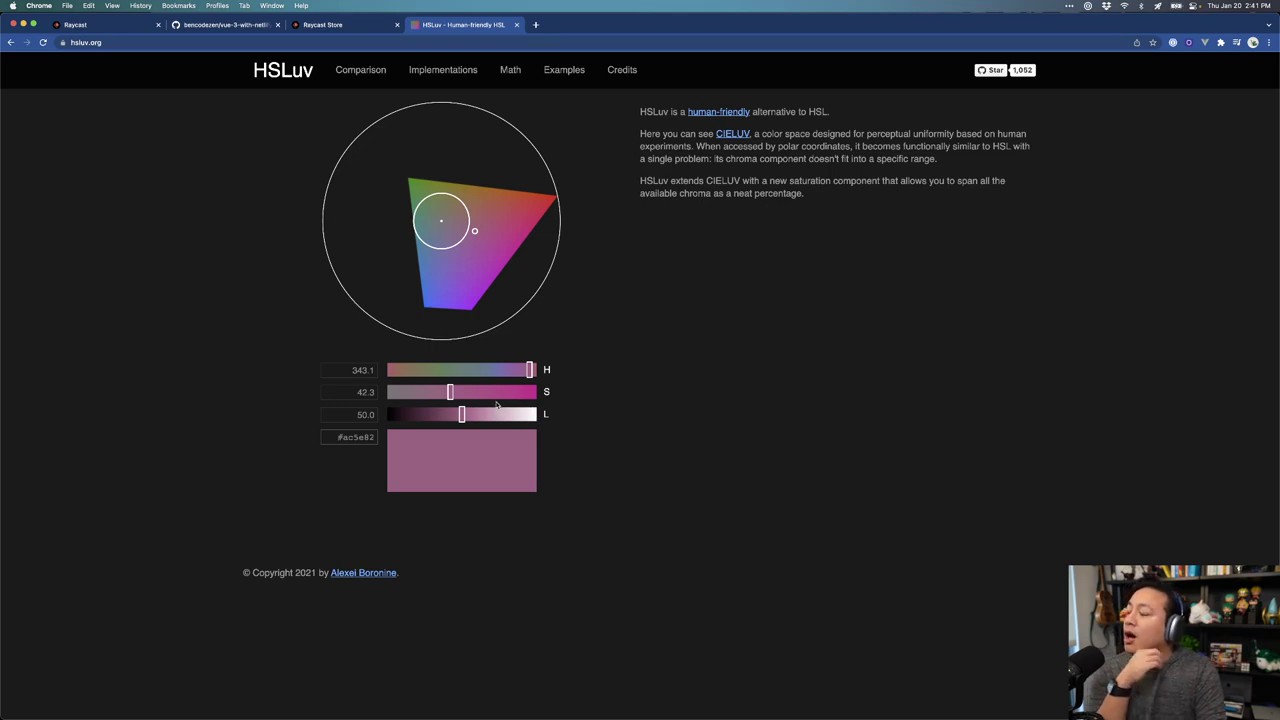
mouse_move(530, 370)
mouse_down()
mouse_move(550, 370)
mouse_move(490, 370)
mouse_move(514, 370)
mouse_up()
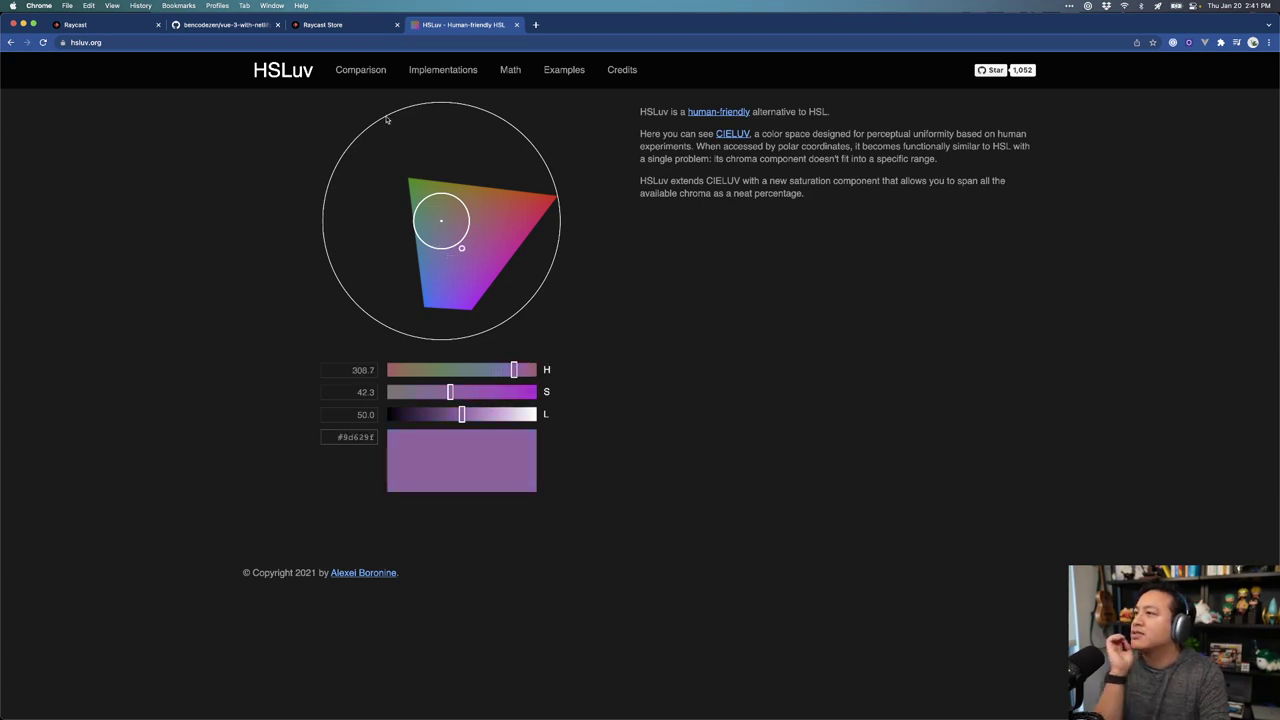
click(183, 38)
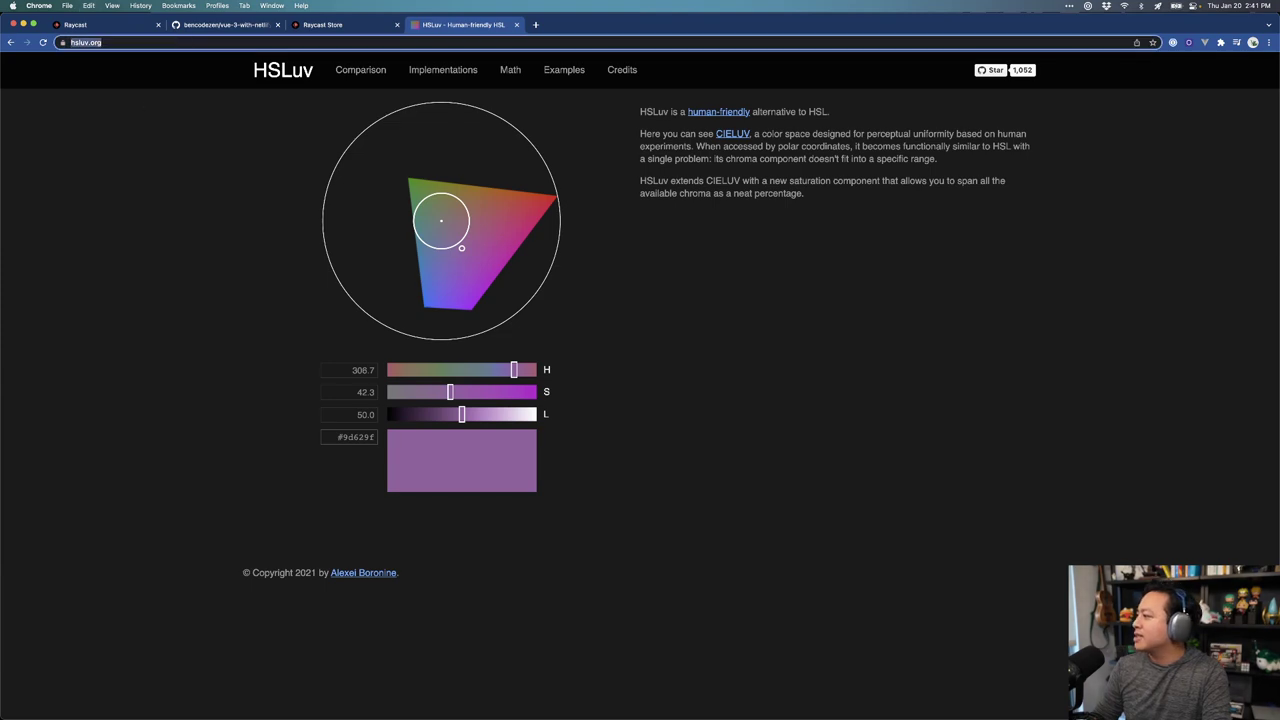
key(alt+space)
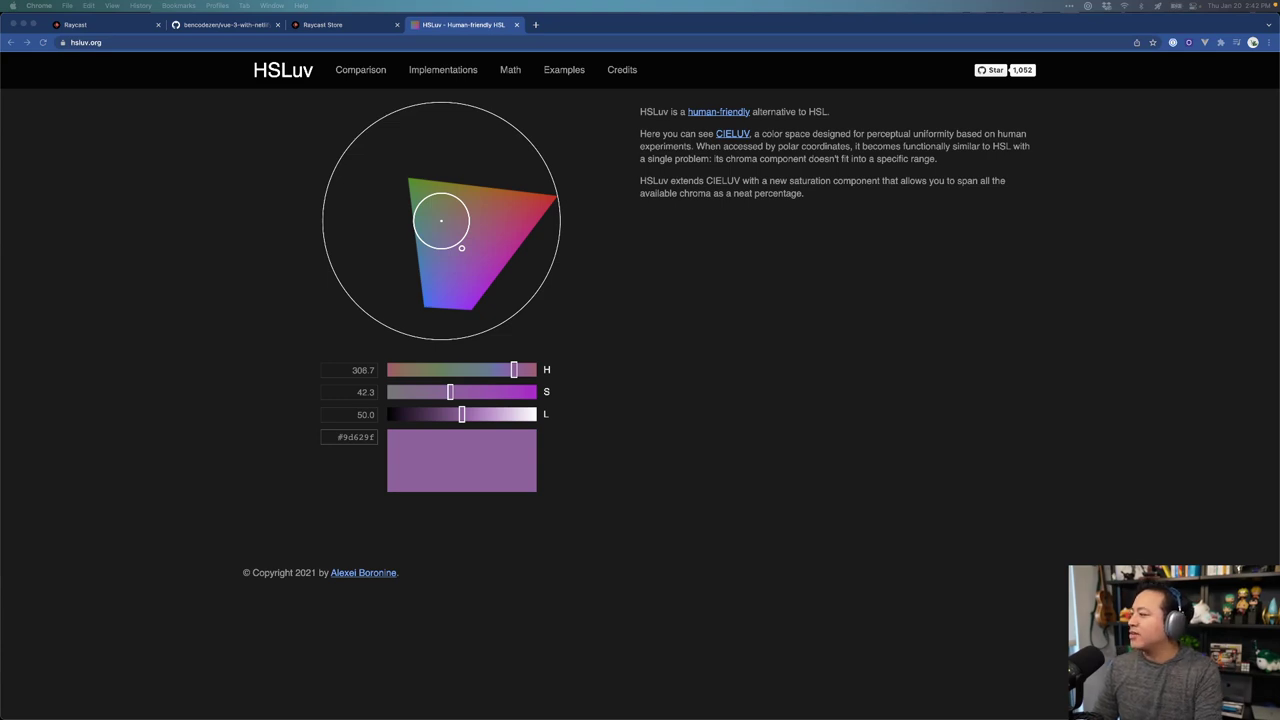
key(Escape)
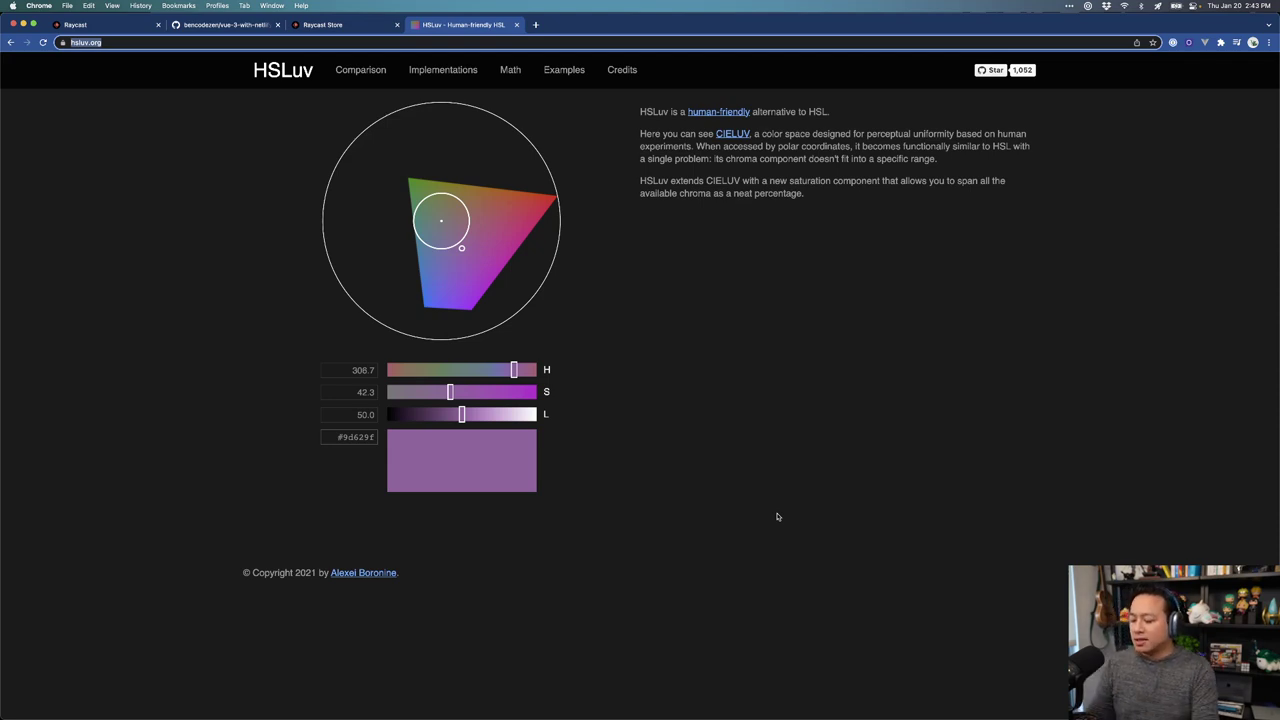
key(alt+space)
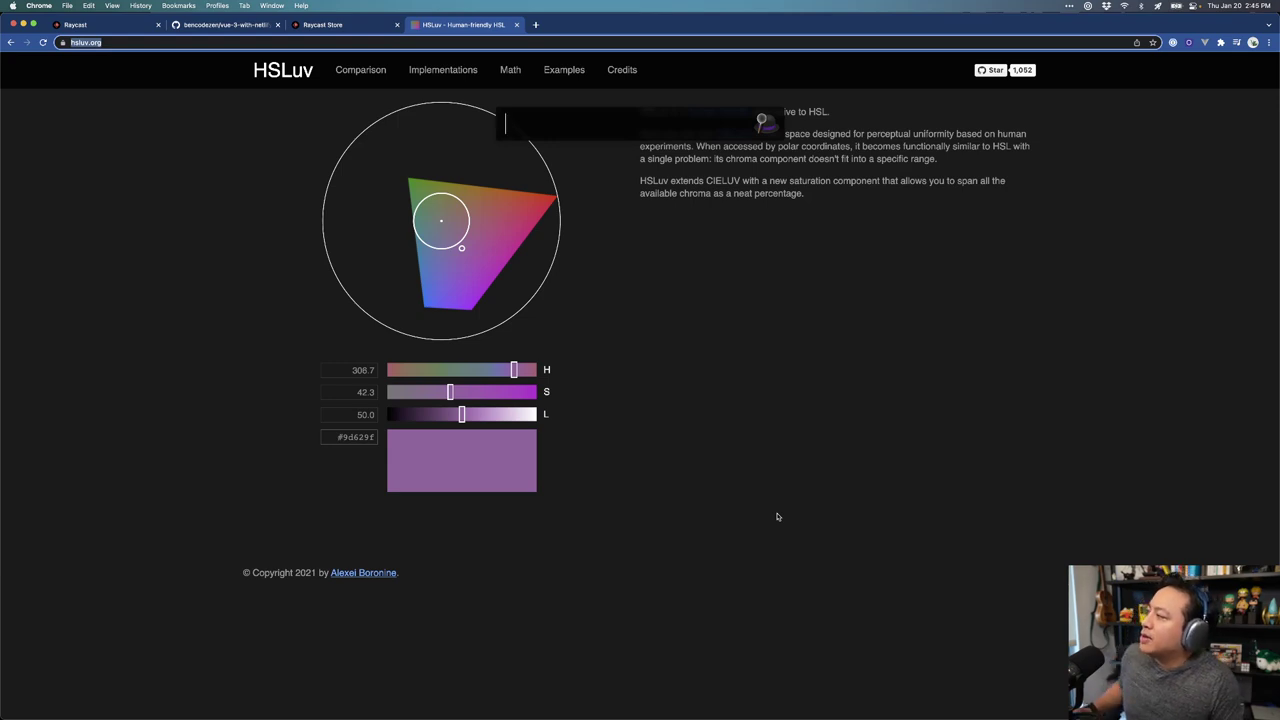
key(Escape)
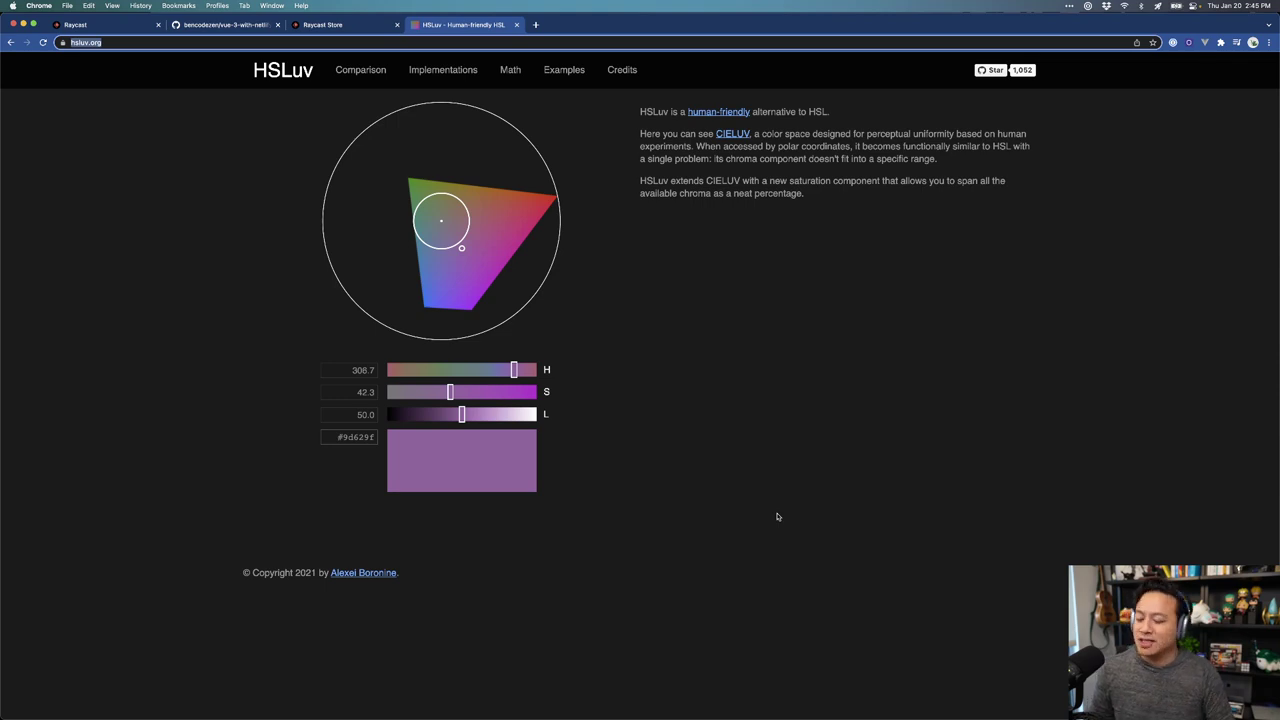
key(super+shift+v)
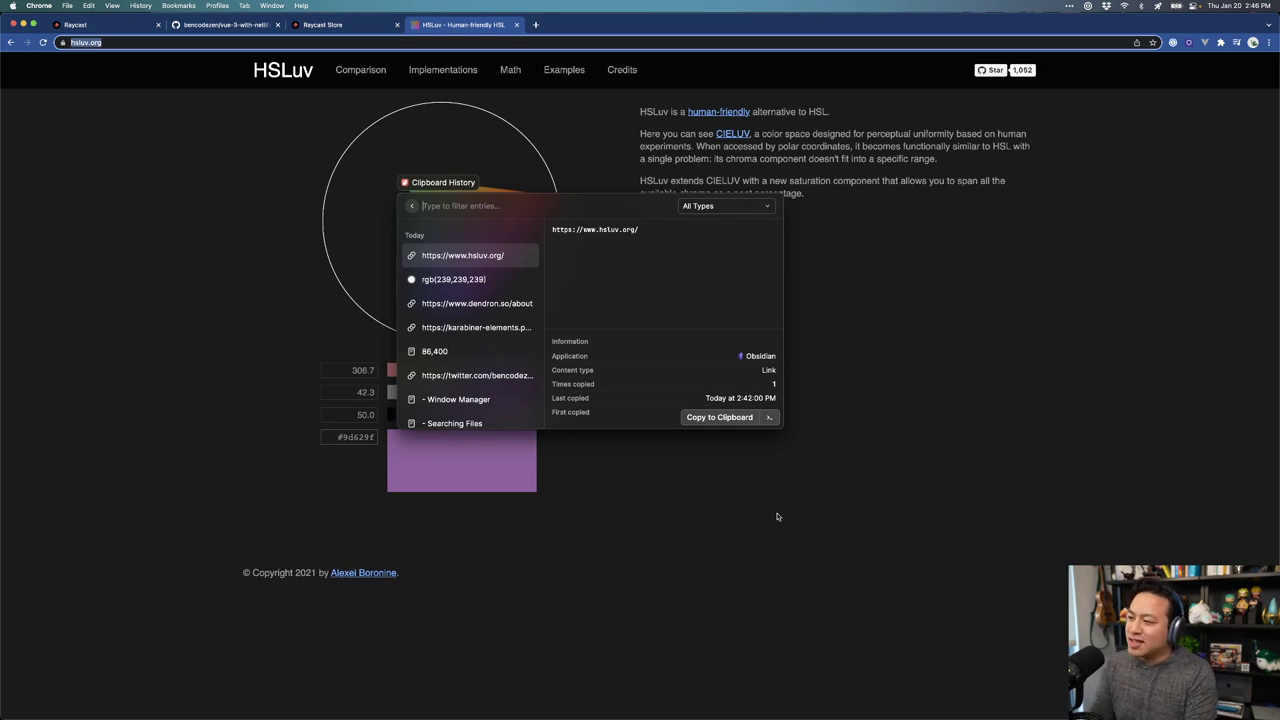
text(twitter)
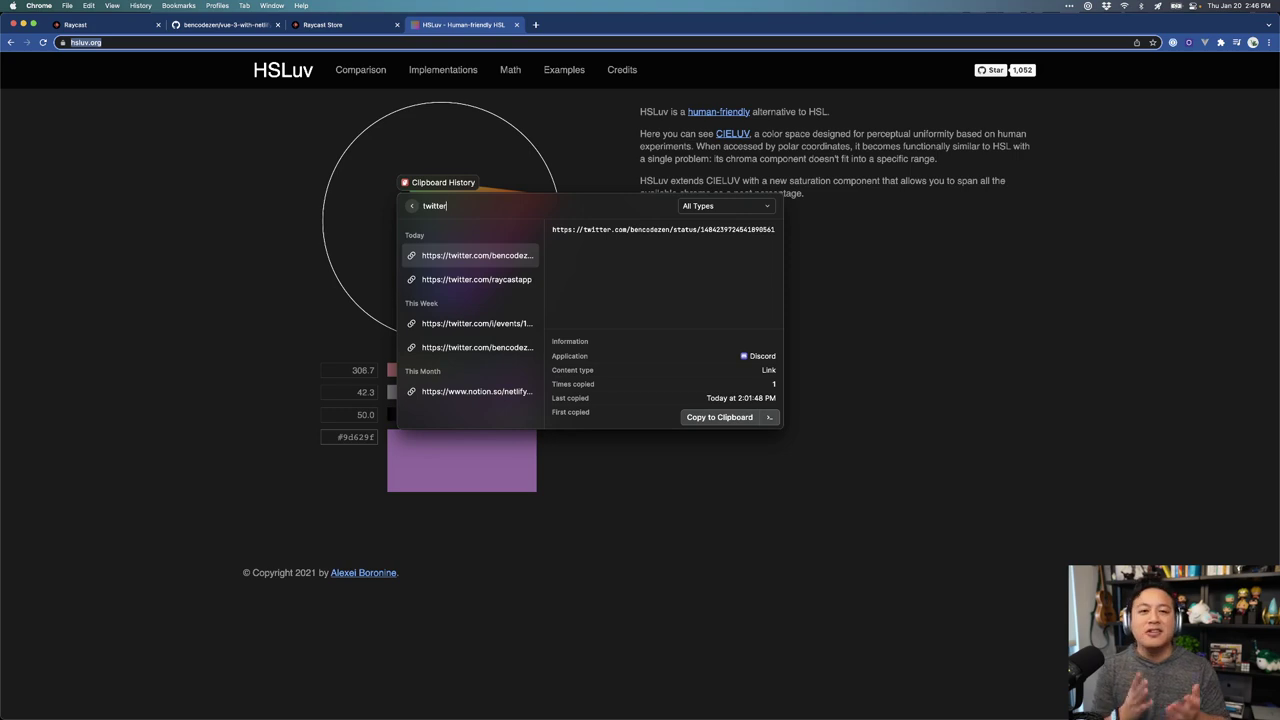
click(476, 279)
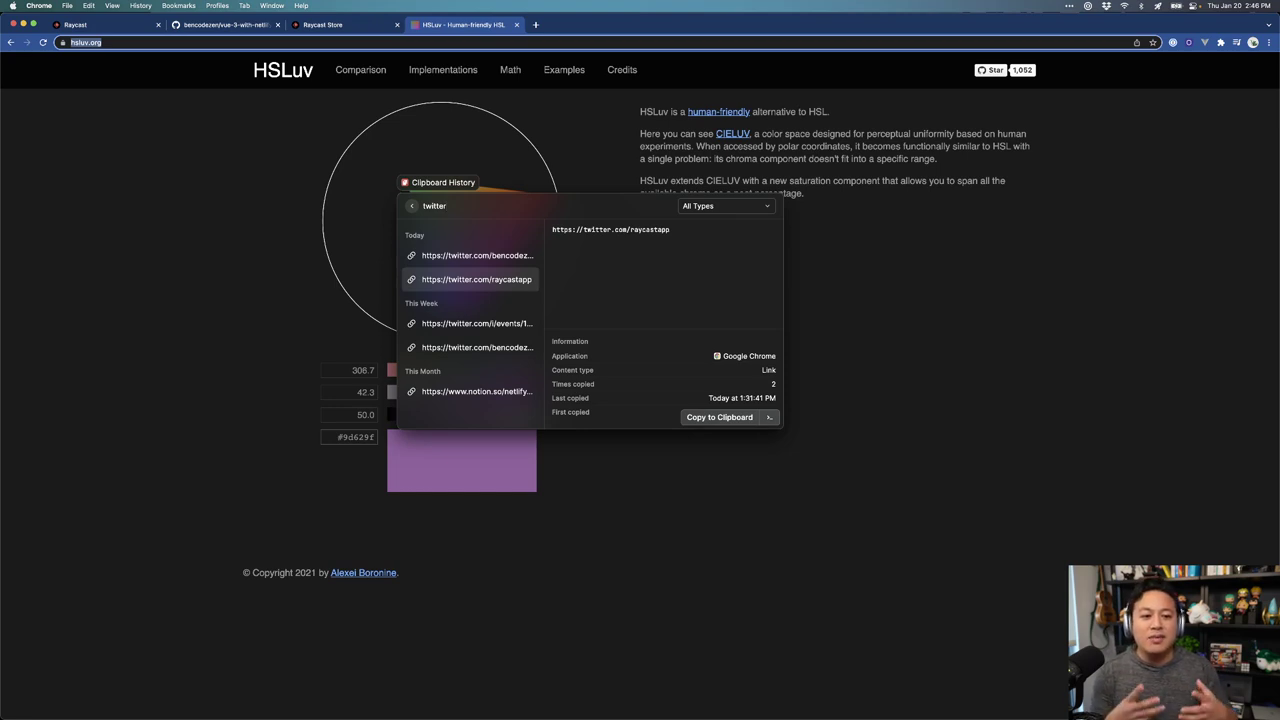
Step: Look through the actions available for the selected Clipboard History entry, from pinning to deleting, and dismiss the launcher without running any
key(super+k)
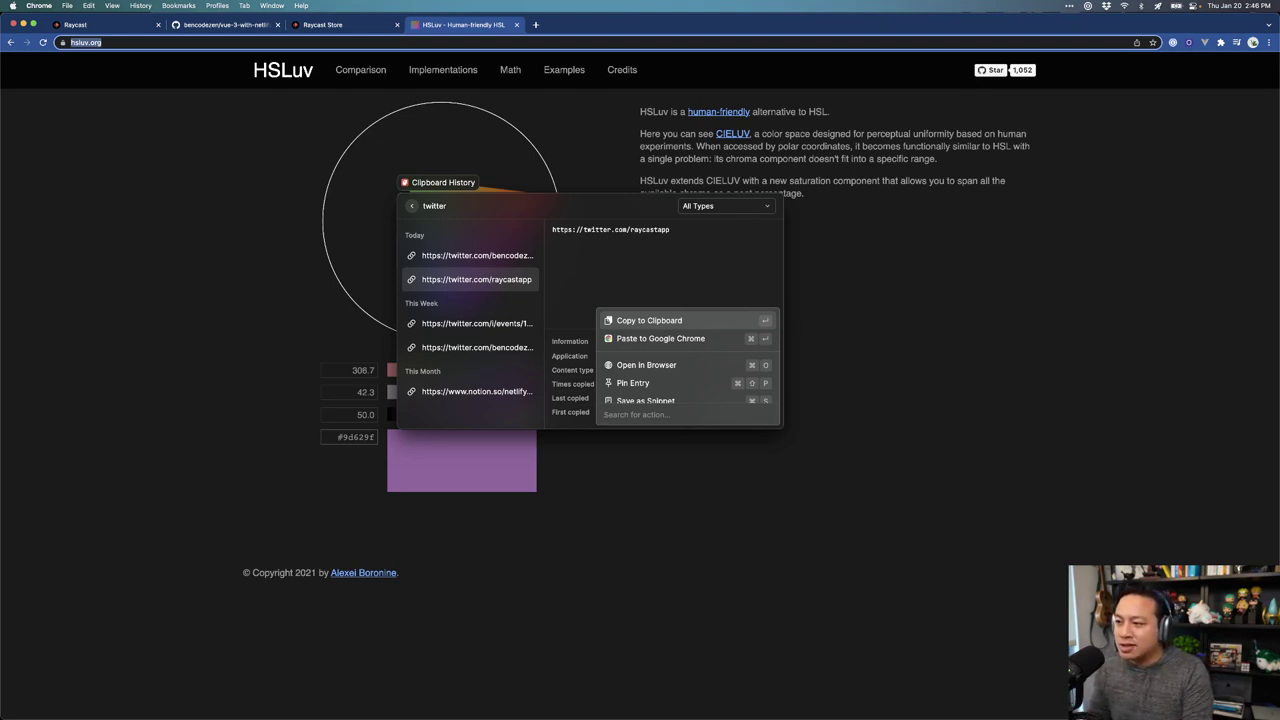
key(Down)
key(Down)
key(Down)
key(Down)
key(Down)
key(Down)
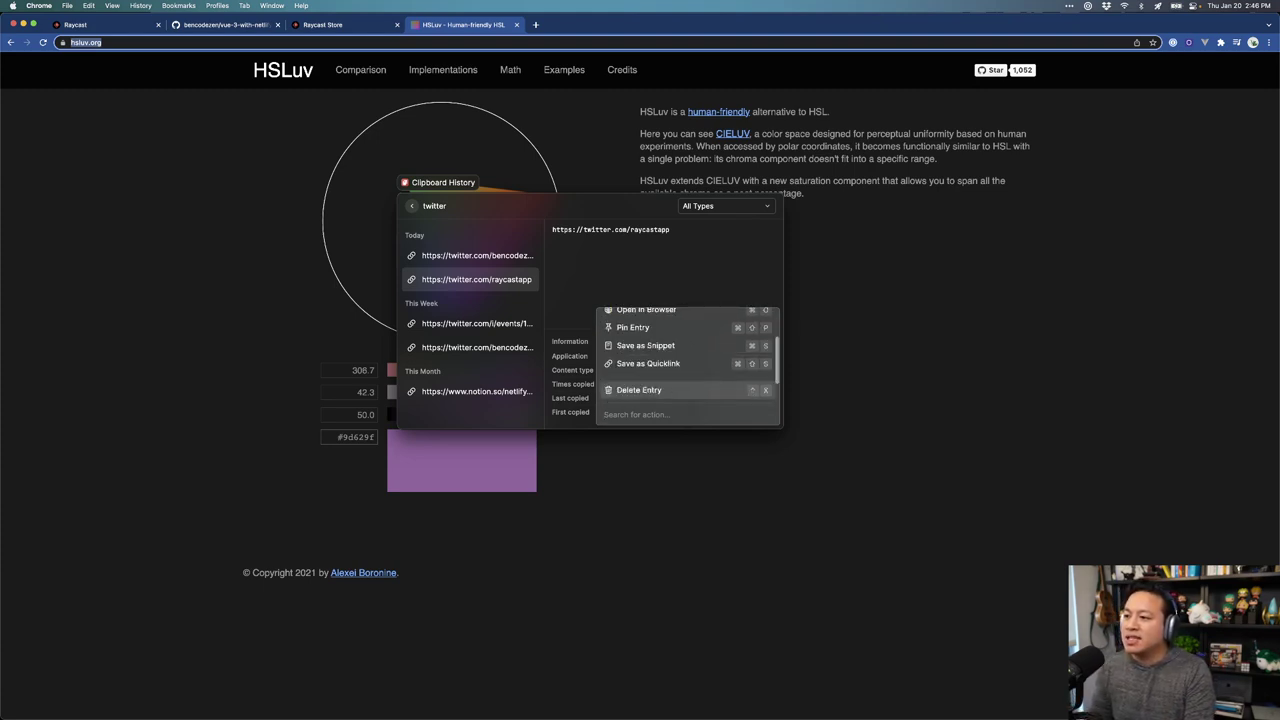
key(Down)
key(Down)
key(Up)
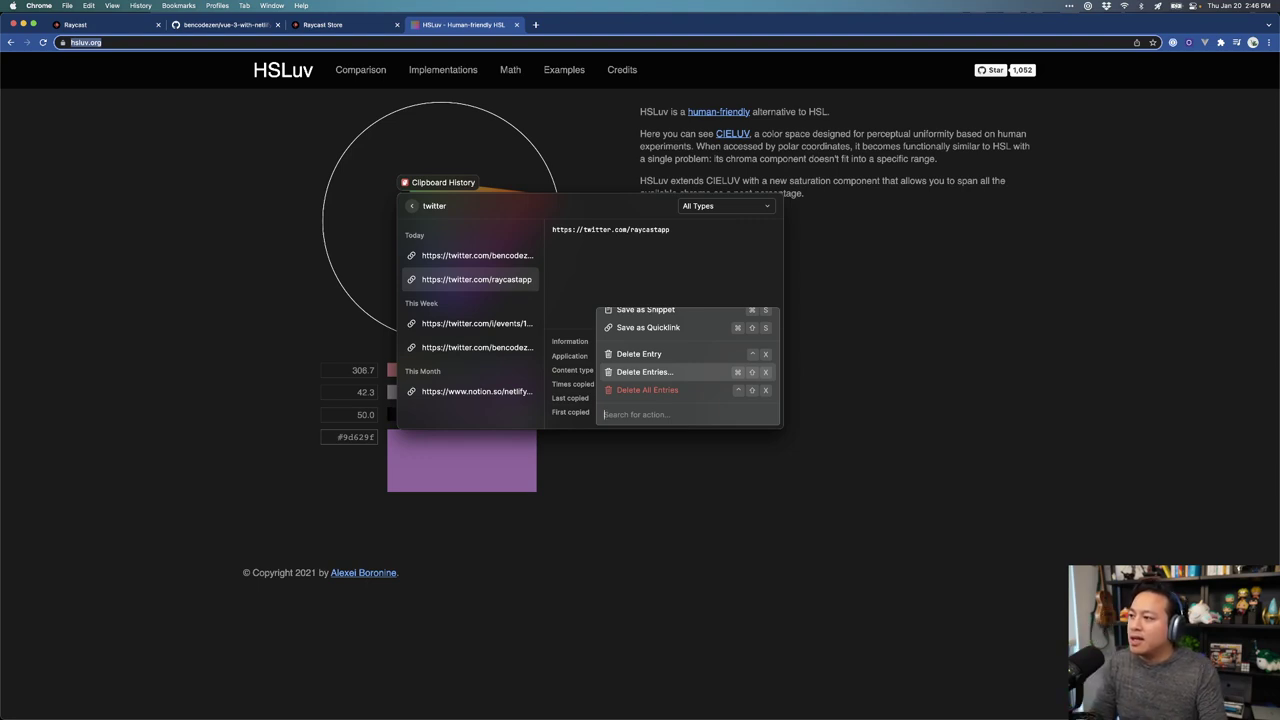
key(Escape)
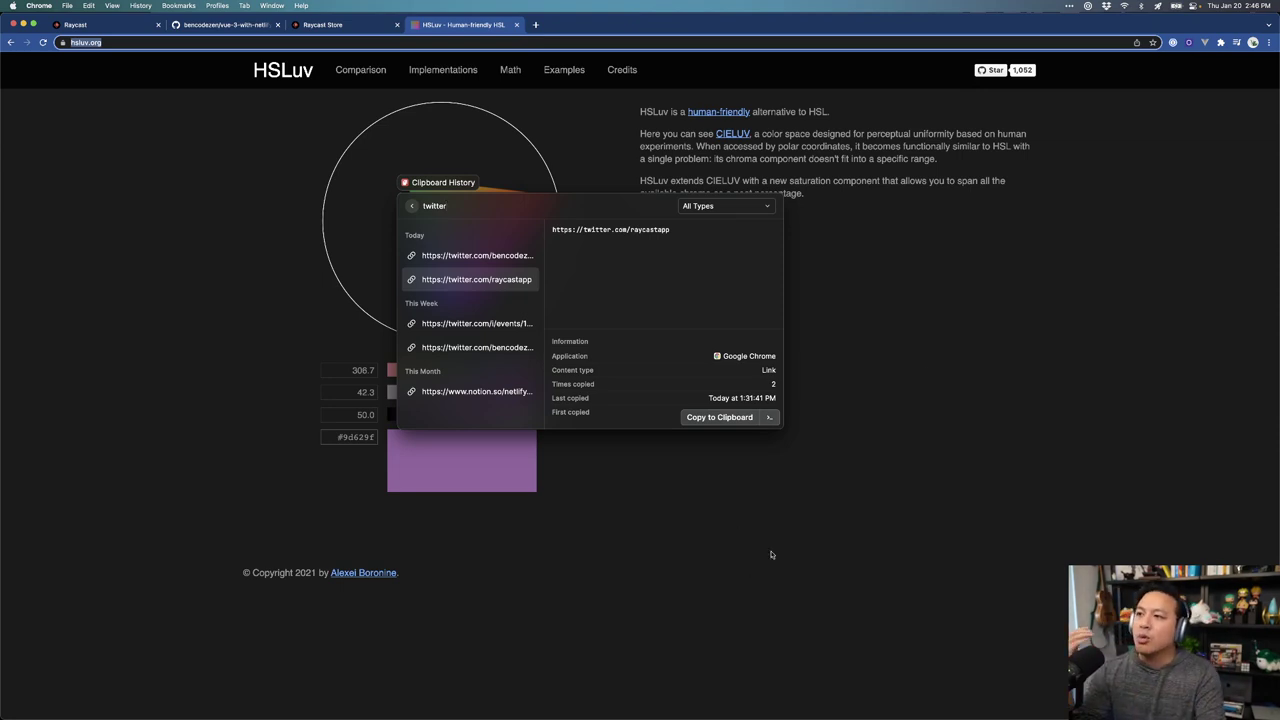
click(928, 374)
drag(783, 142, 863, 147)
click(923, 155)
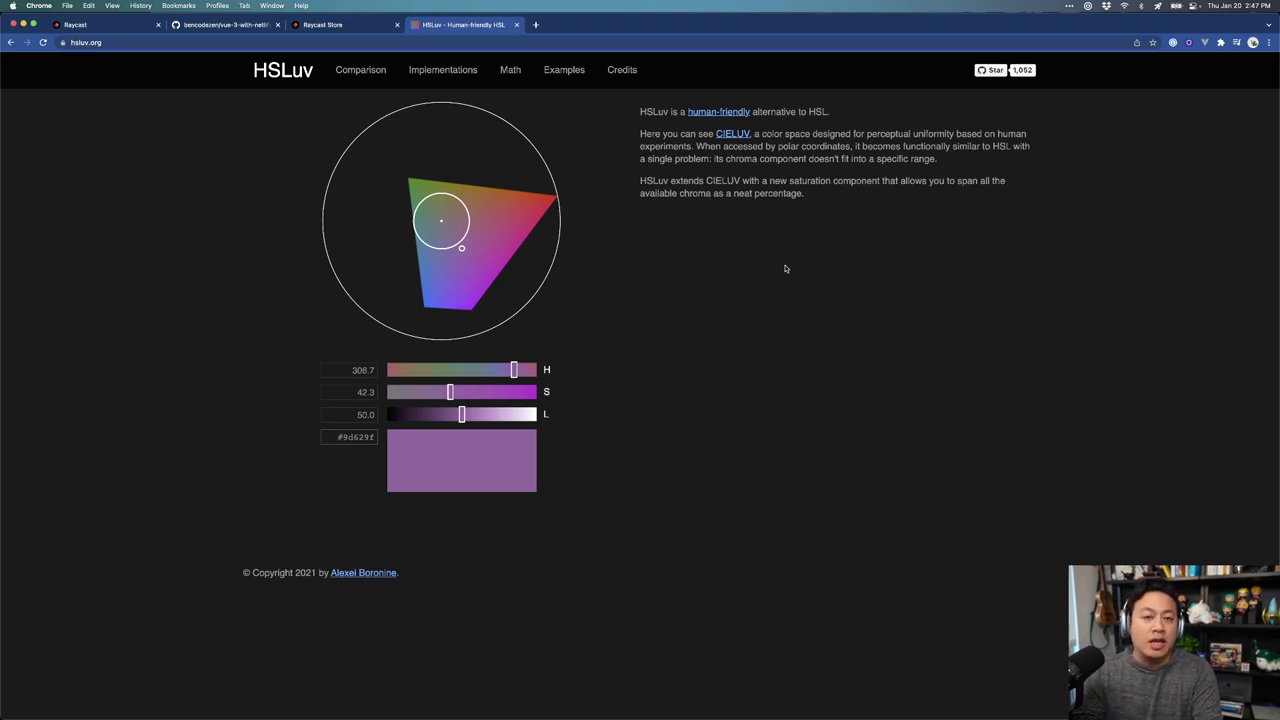
Step: Copy the text and link address of "human-friendly", and copy the link address of "CIELUV" in the HSLuv description
right_click(713, 112)
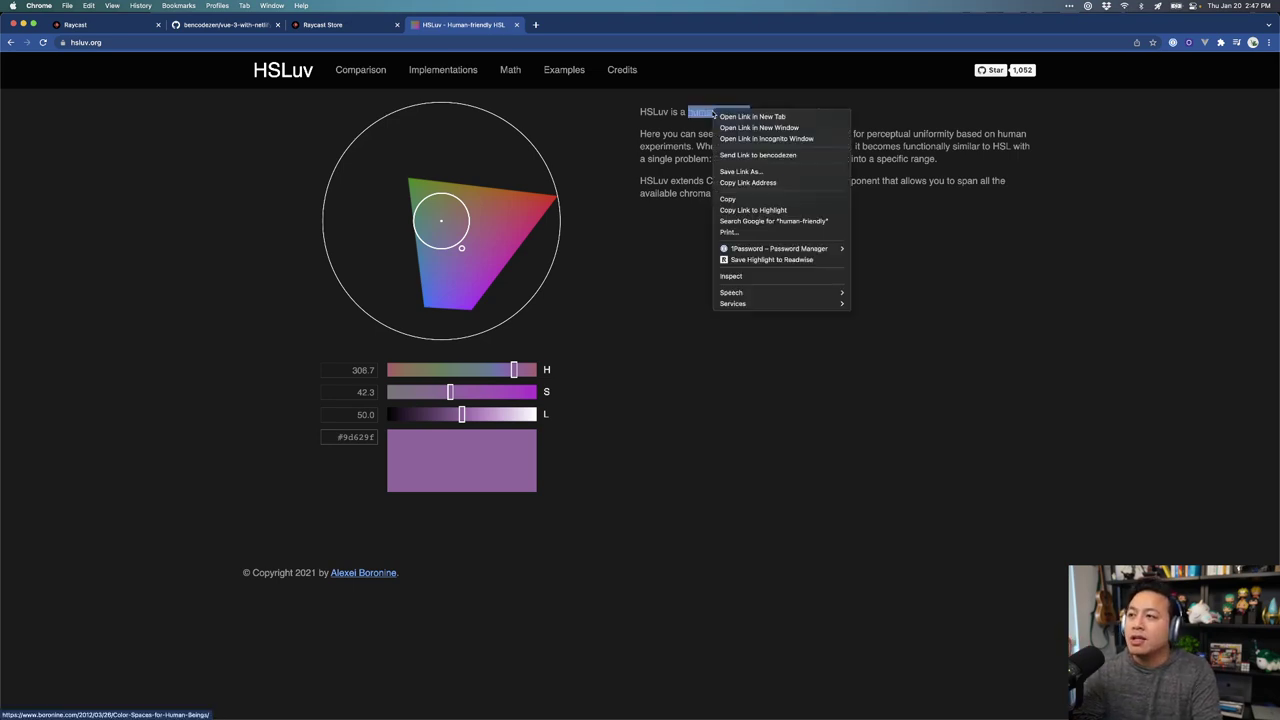
click(779, 203)
right_click(704, 114)
click(746, 189)
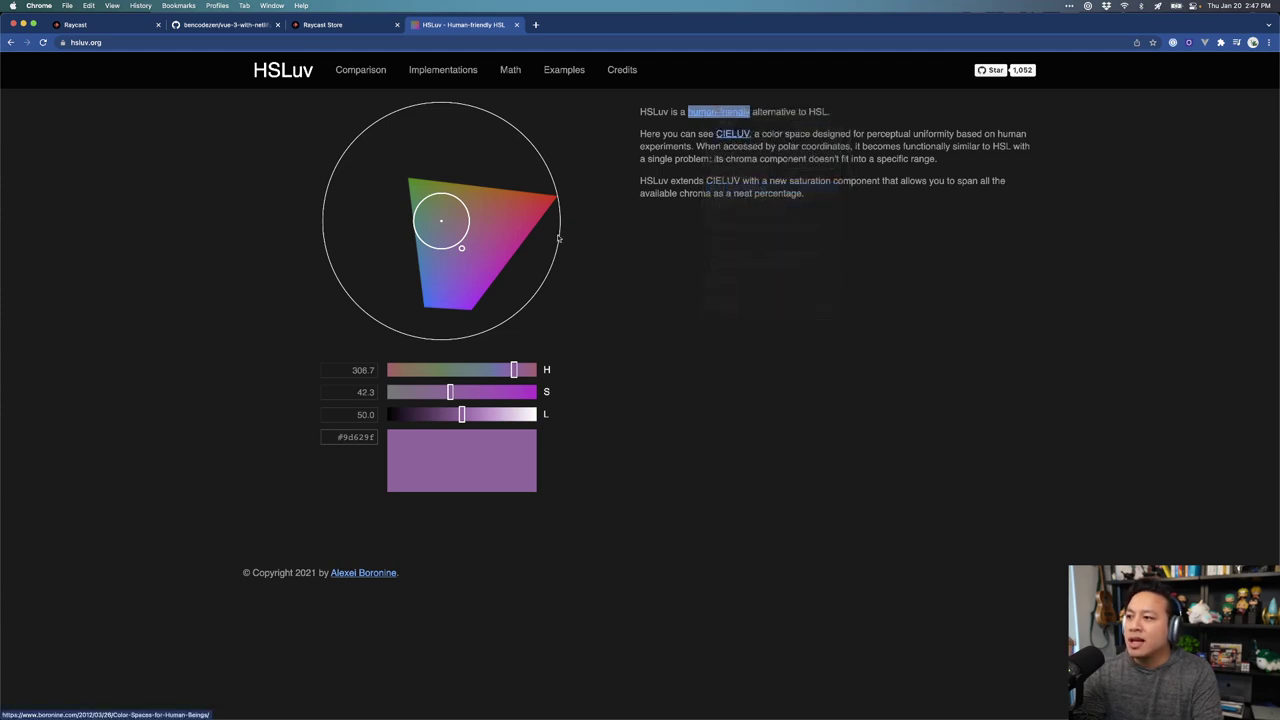
right_click(724, 141)
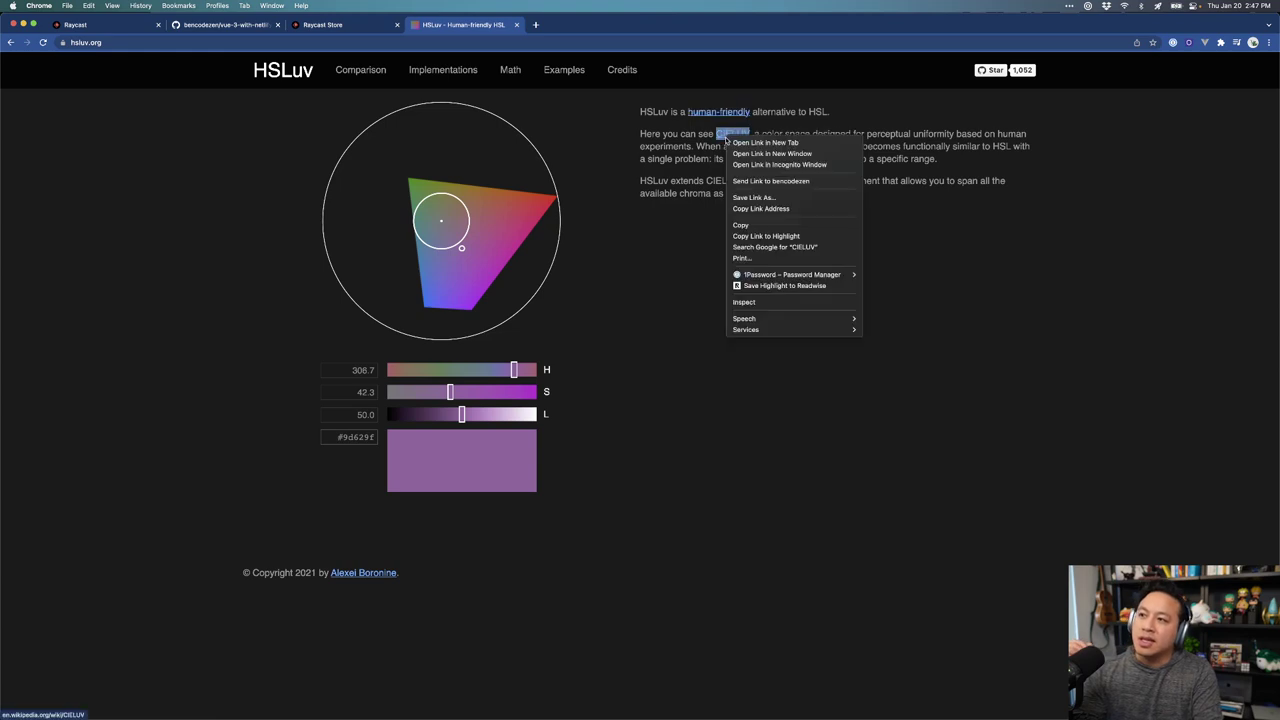
click(754, 208)
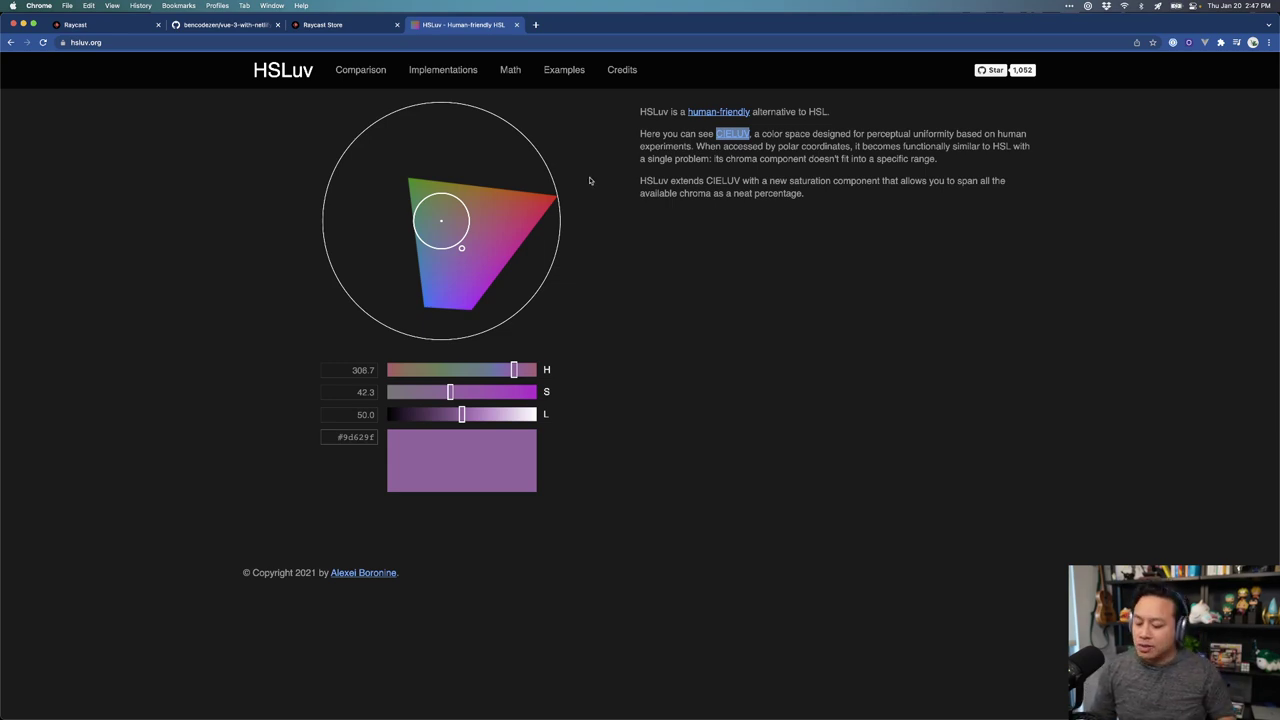
Step: Copy the Wikipedia CIELUV link from Clipboard History and paste it as the browser address without loading it
key(super+shift+v)
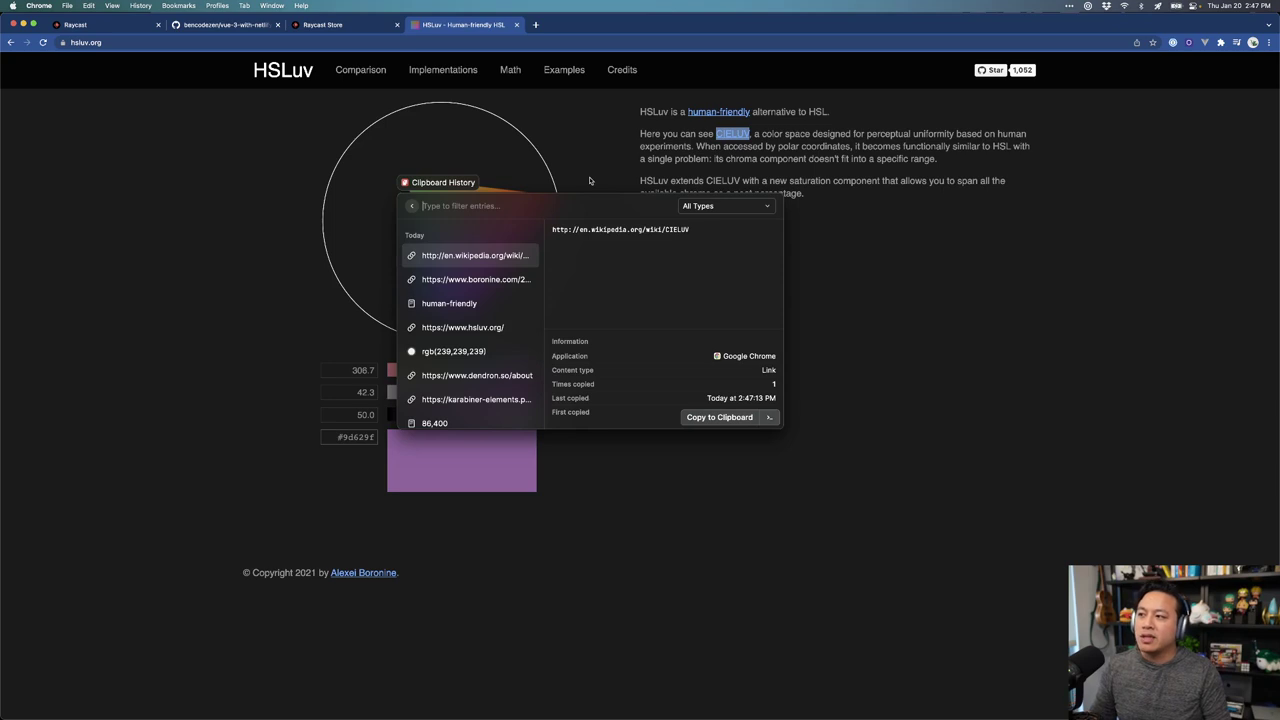
key(Return)
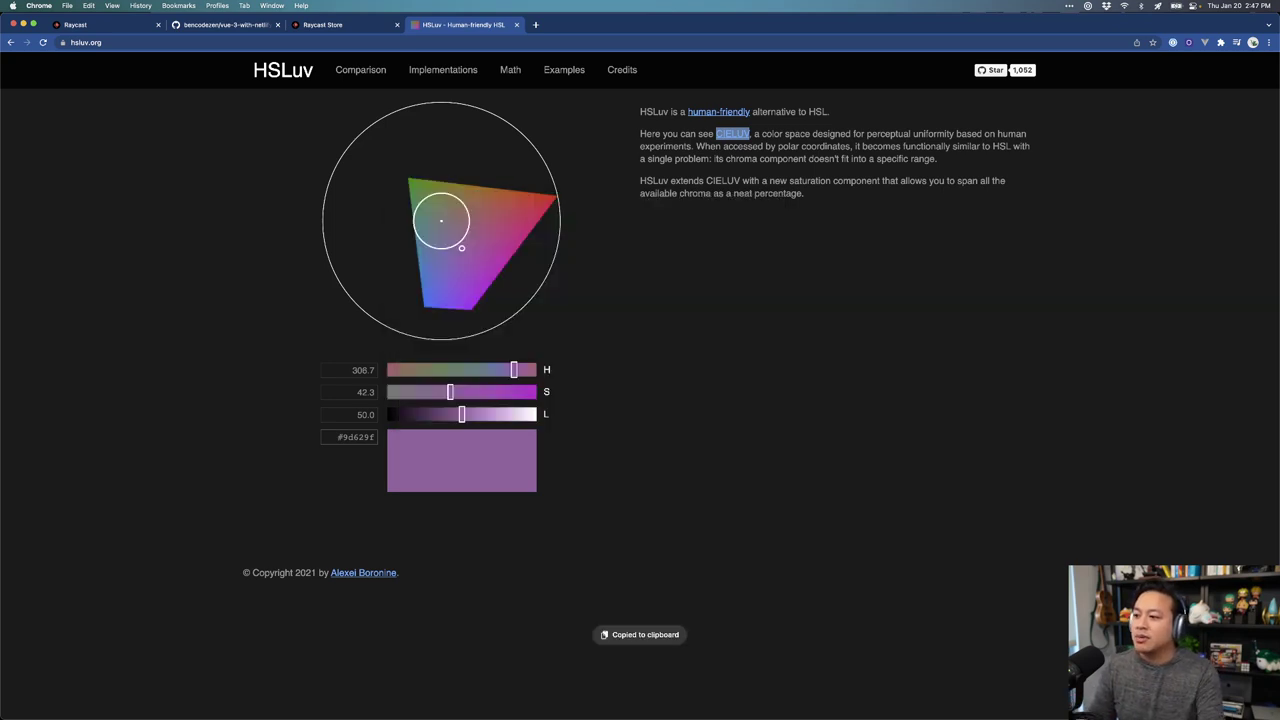
key(super+l)
key(super+v)
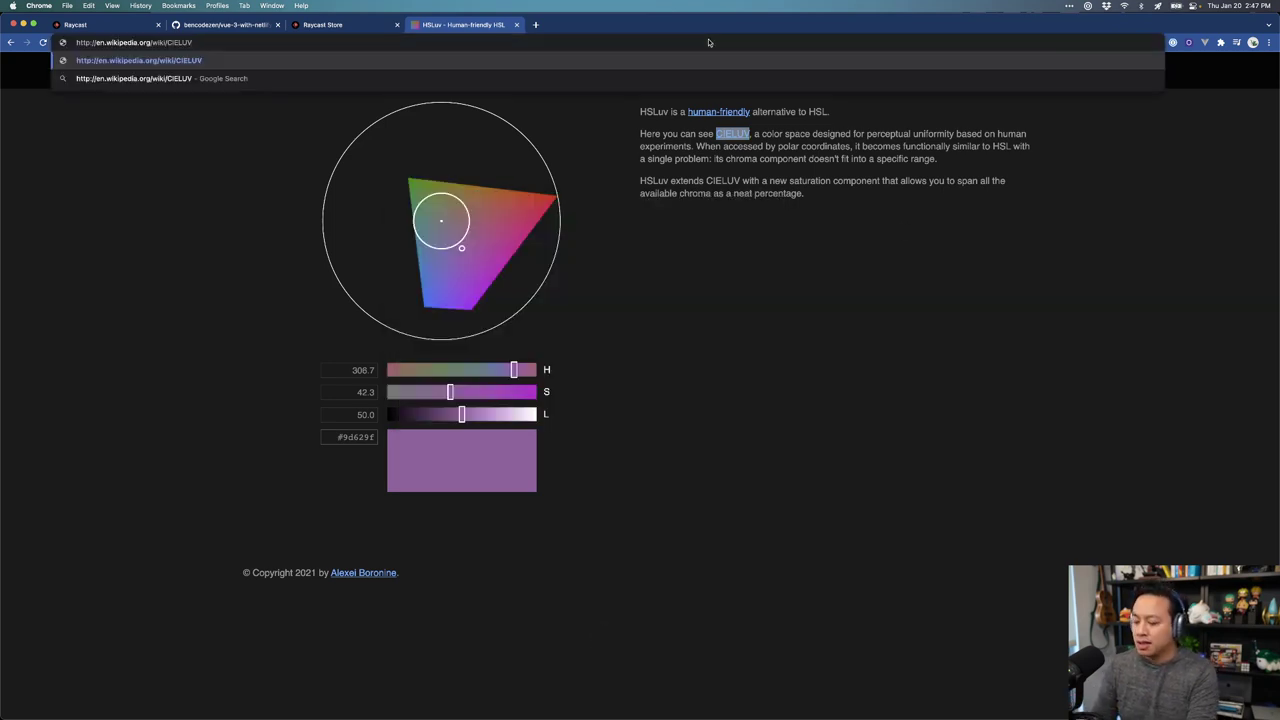
Step: Copy the boronine.com "Color-Spaces-for-Human-Beings" link from Clipboard History and paste it as the browser address without loading it
key(super+shift+v)
key(Down)
key(Return)
key(super+l)
key(super+v)
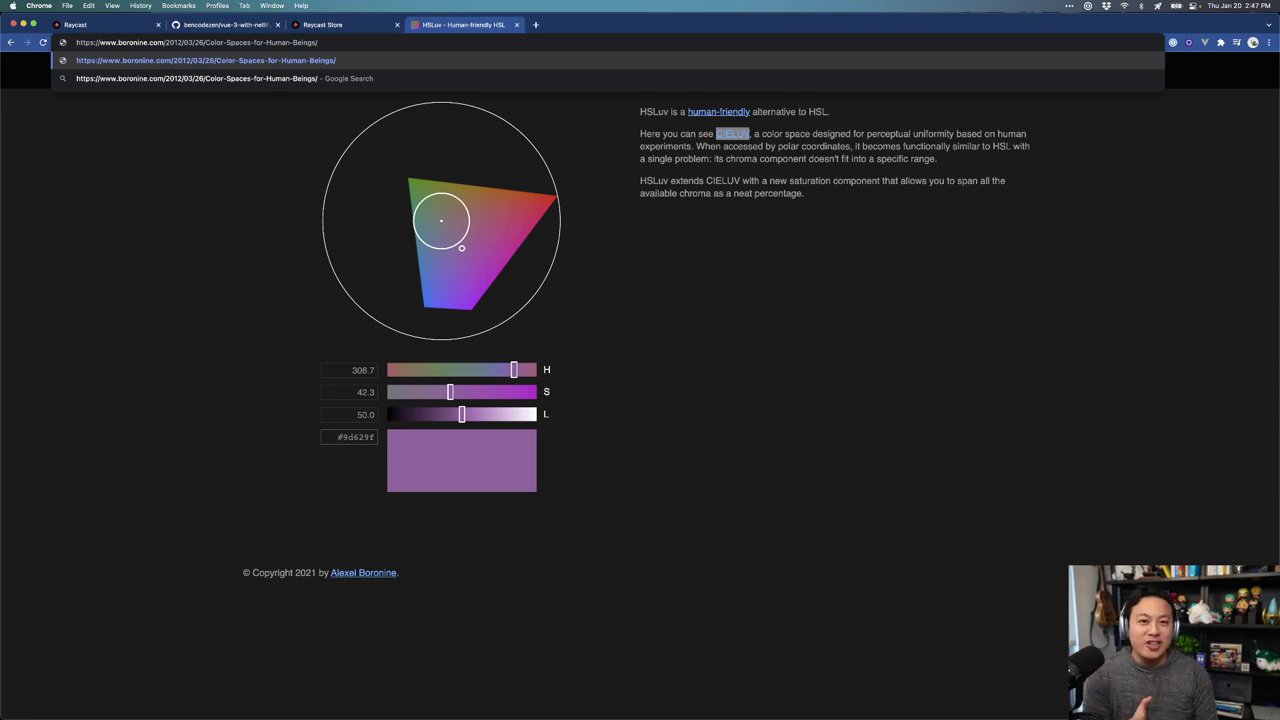
key(super+shift+v)
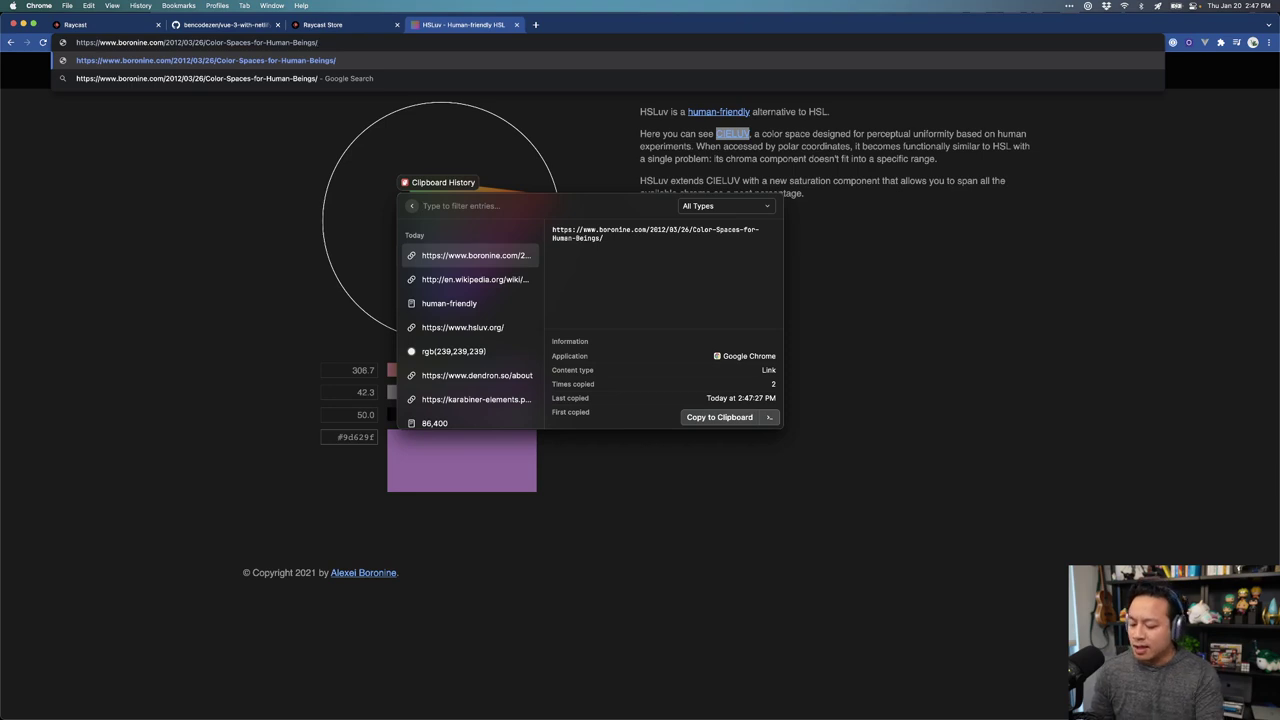
key(Escape)
key(super+comma)
key(super+w)
Step: Open Raycast's extension preferences and replace the existing search with "clipboard" to find the Clipboard History command
key(alt+space)
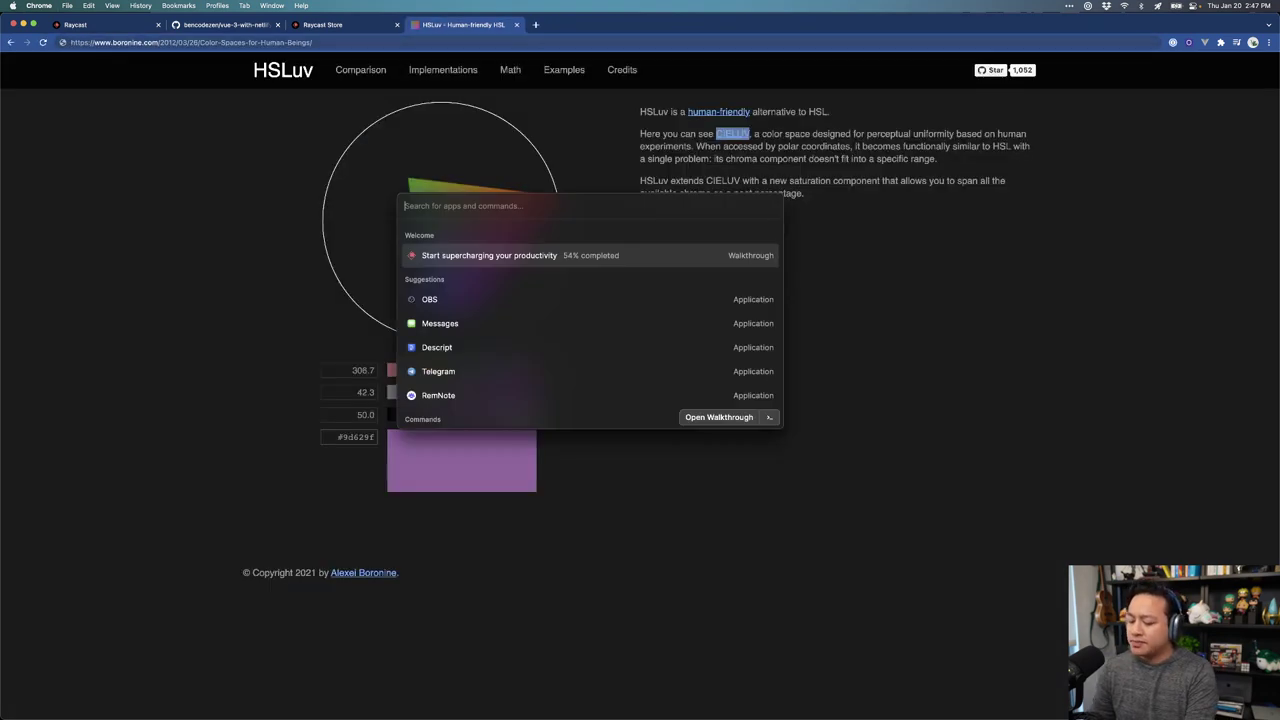
key(super+comma)
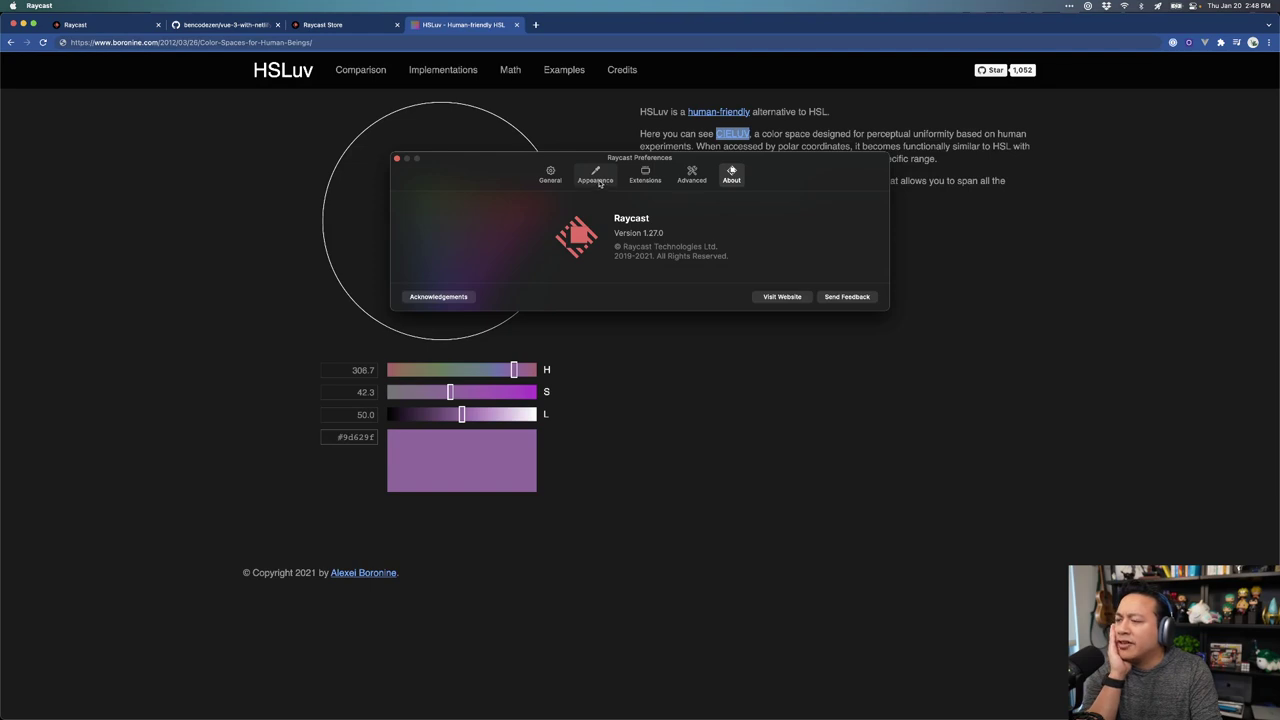
click(646, 184)
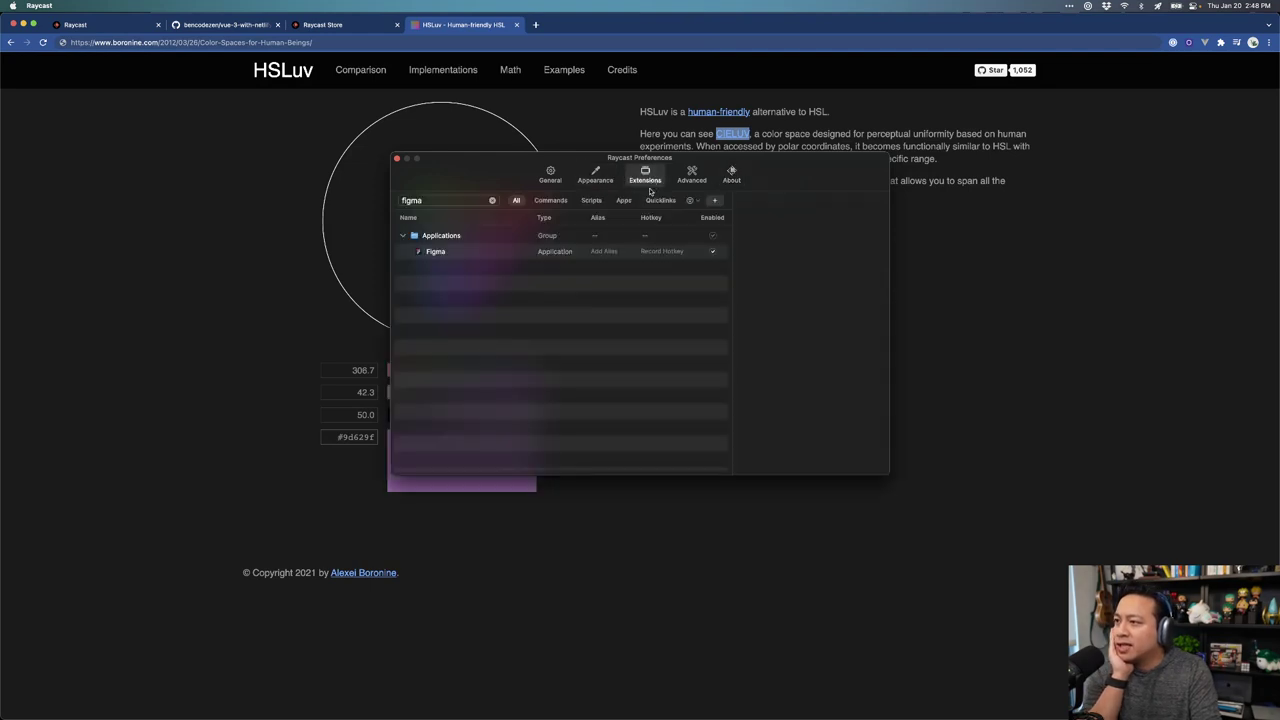
click(492, 200)
text(clipboard)
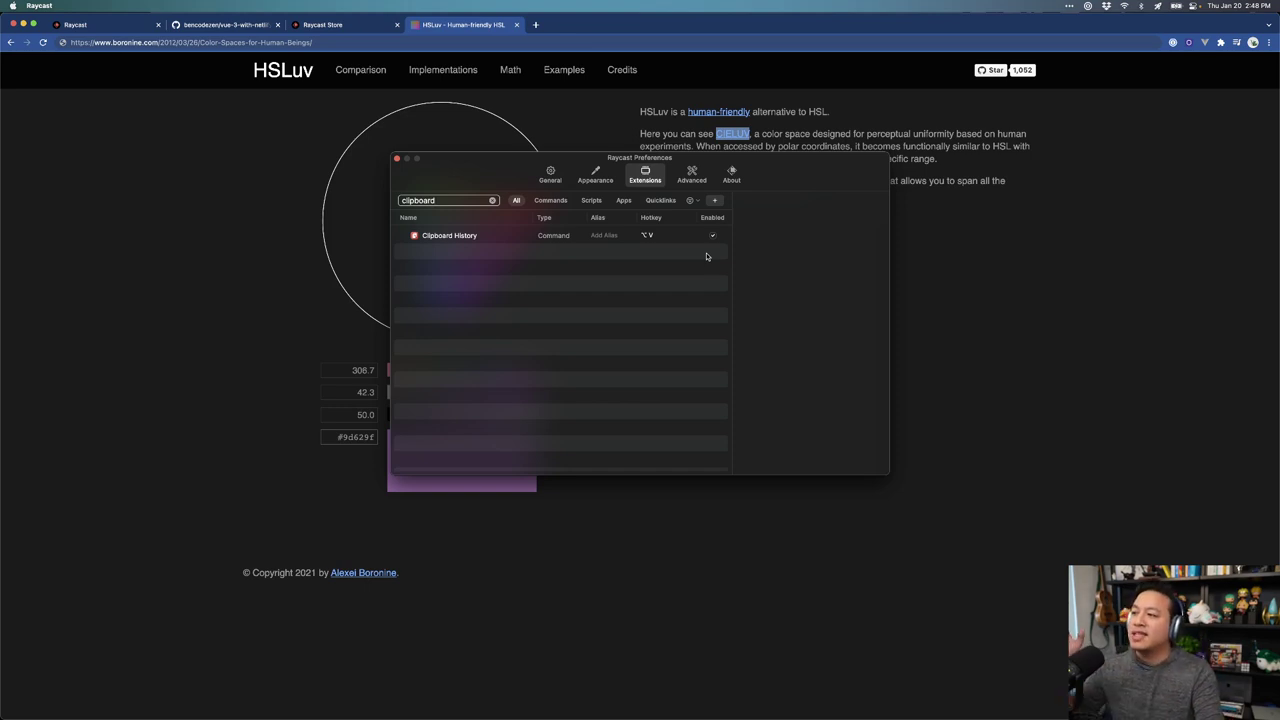
Step: Try to set the alias of the Clipboard History command to "Capybara"
click(606, 237)
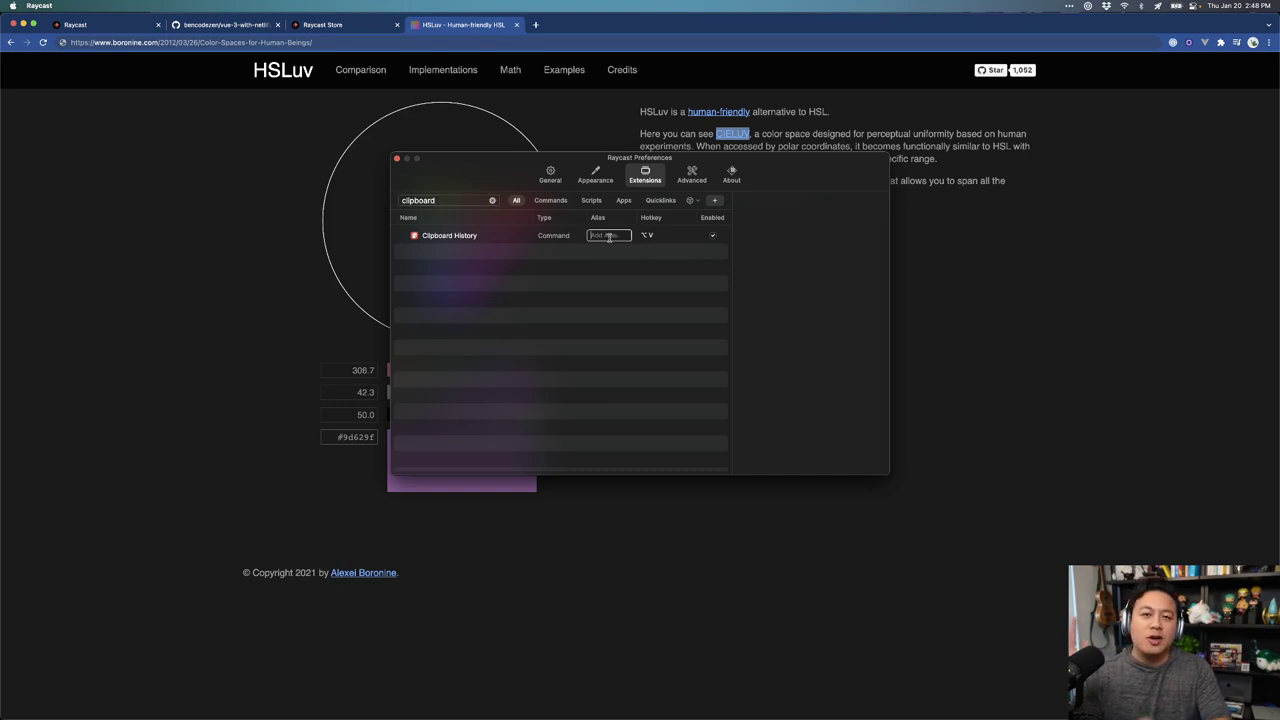
text(Capybara)
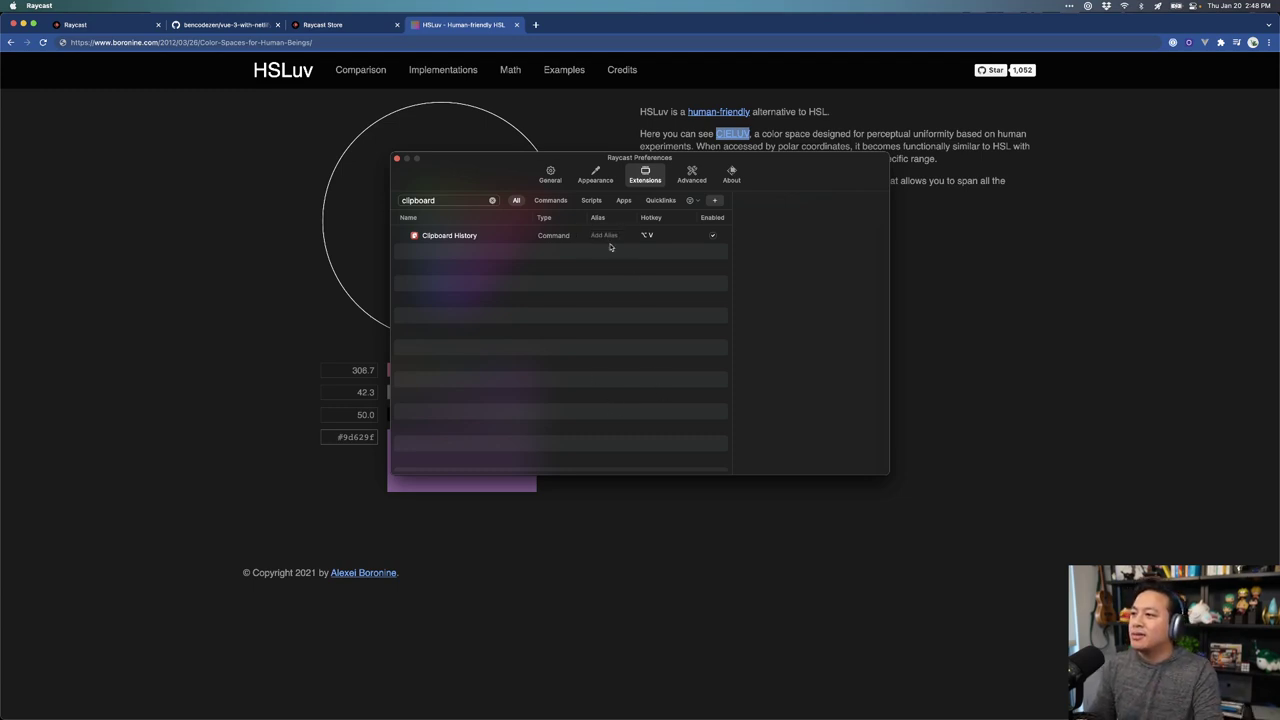
key(BackSpace)
key(BackSpace)
key(BackSpace)
key(BackSpace)
key(BackSpace)
text(ybara)
key(Return)
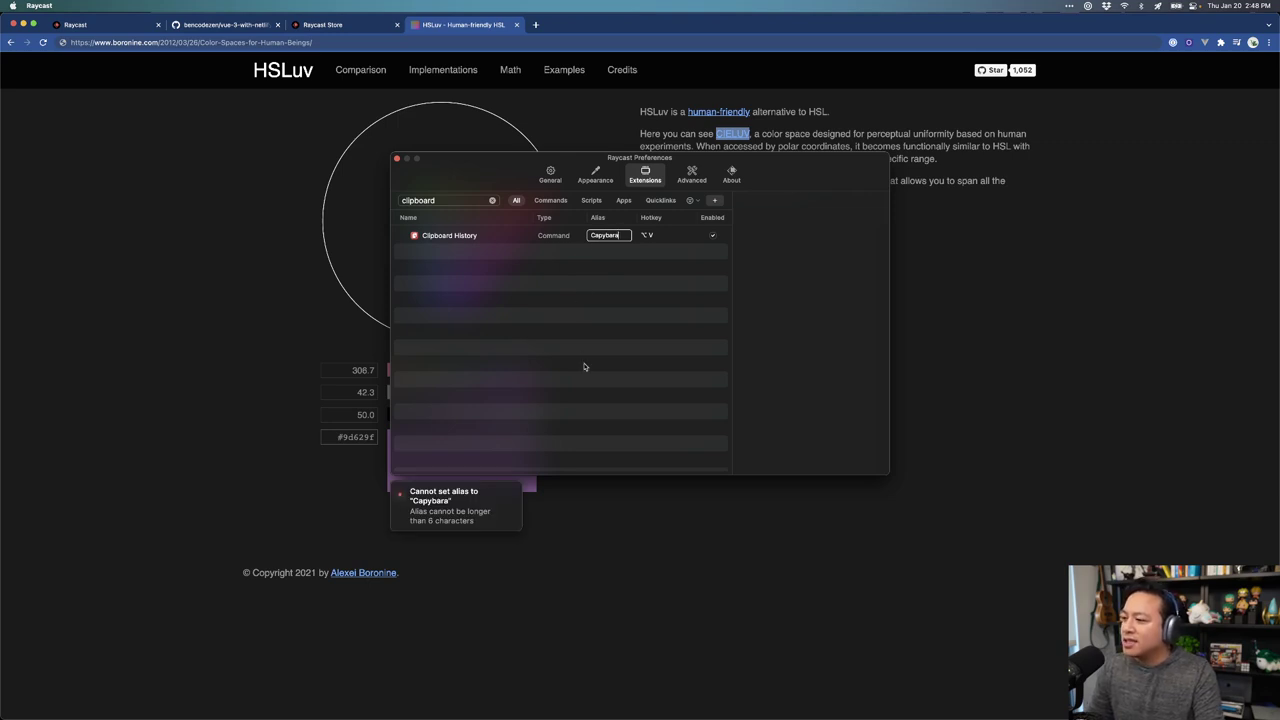
Step: Shorten the Clipboard History alias to "Capyba" and save it
key(BackSpace)
key(BackSpace)
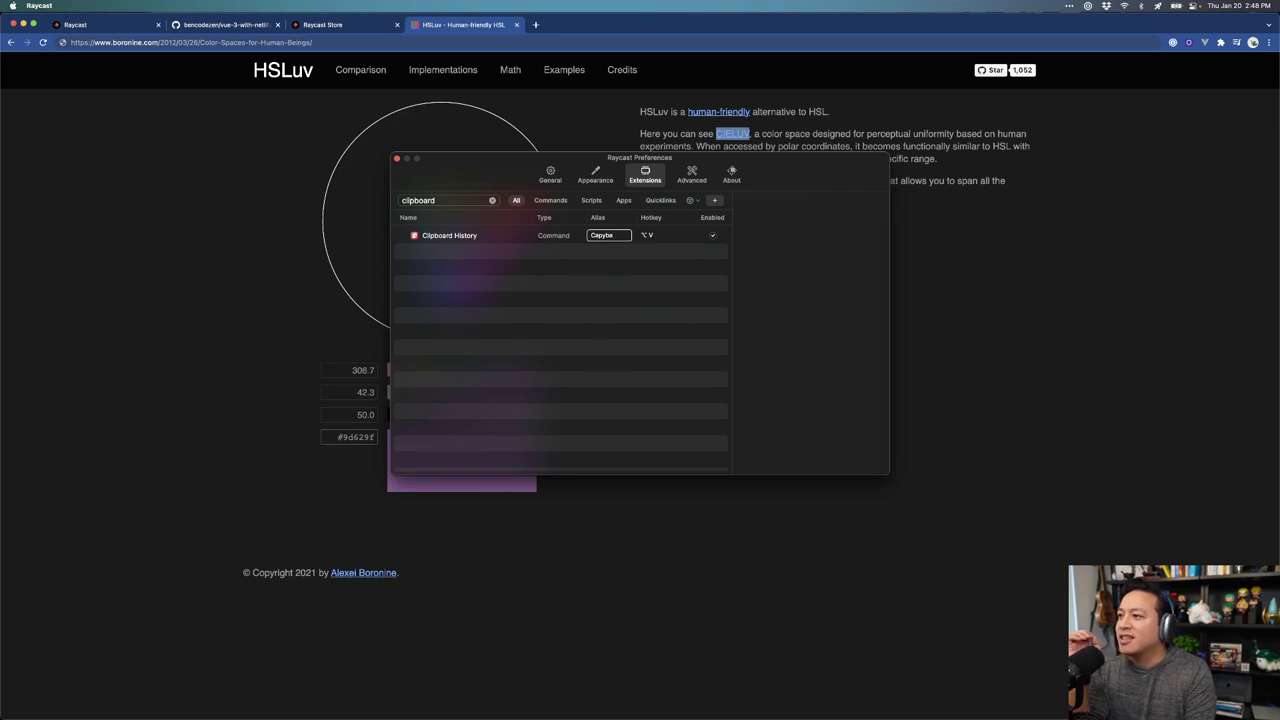
key(Return)
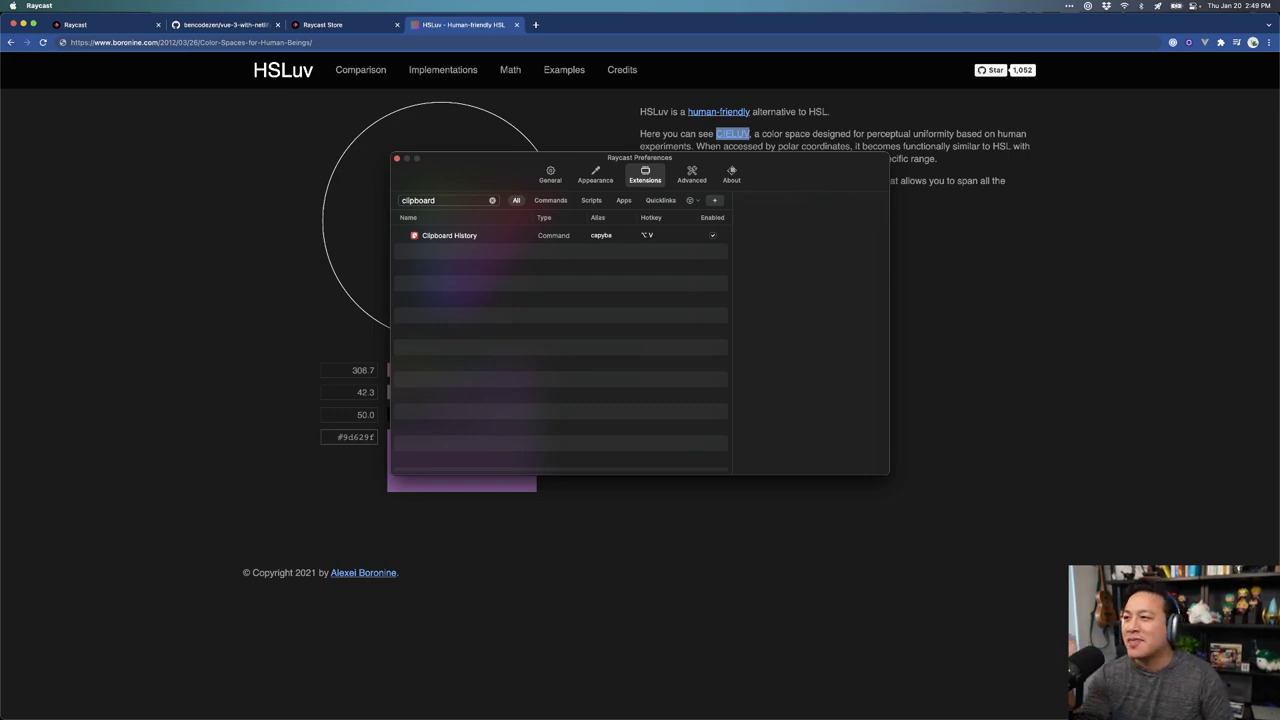
Step: Search the launcher for the "capy" alias and for "full" screen commands, and clear the query
key(alt+space)
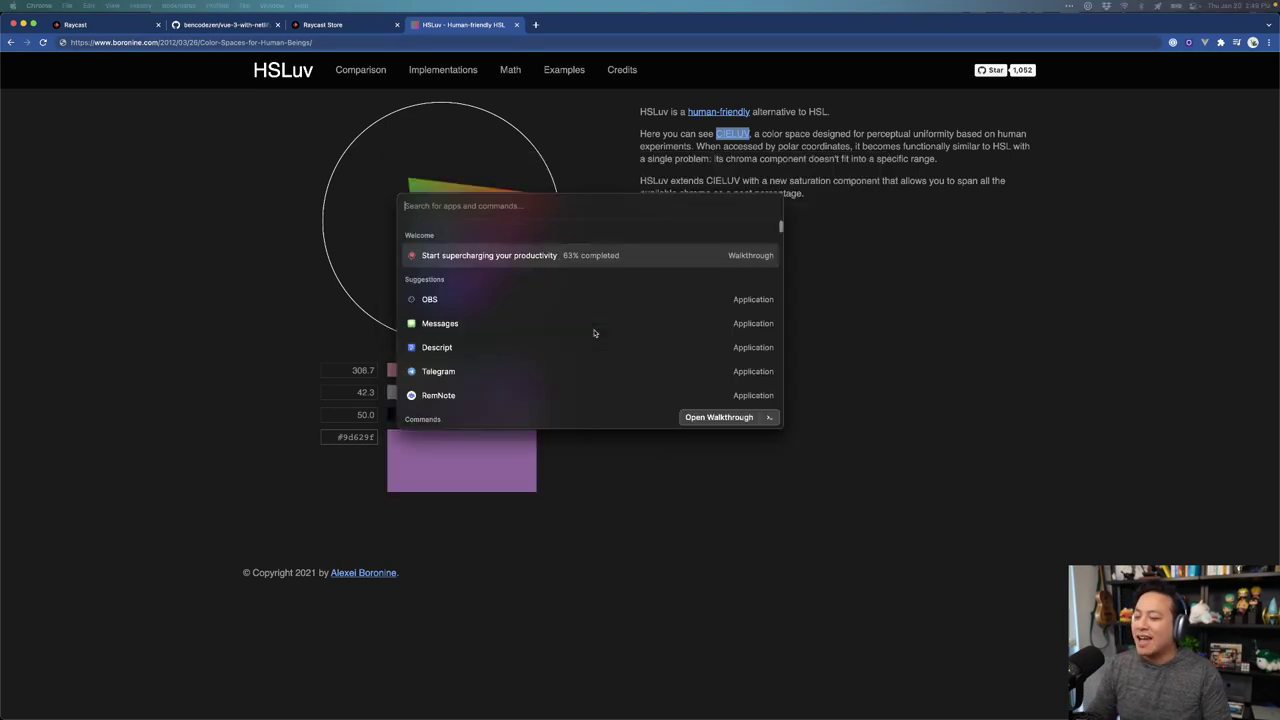
text(capy)
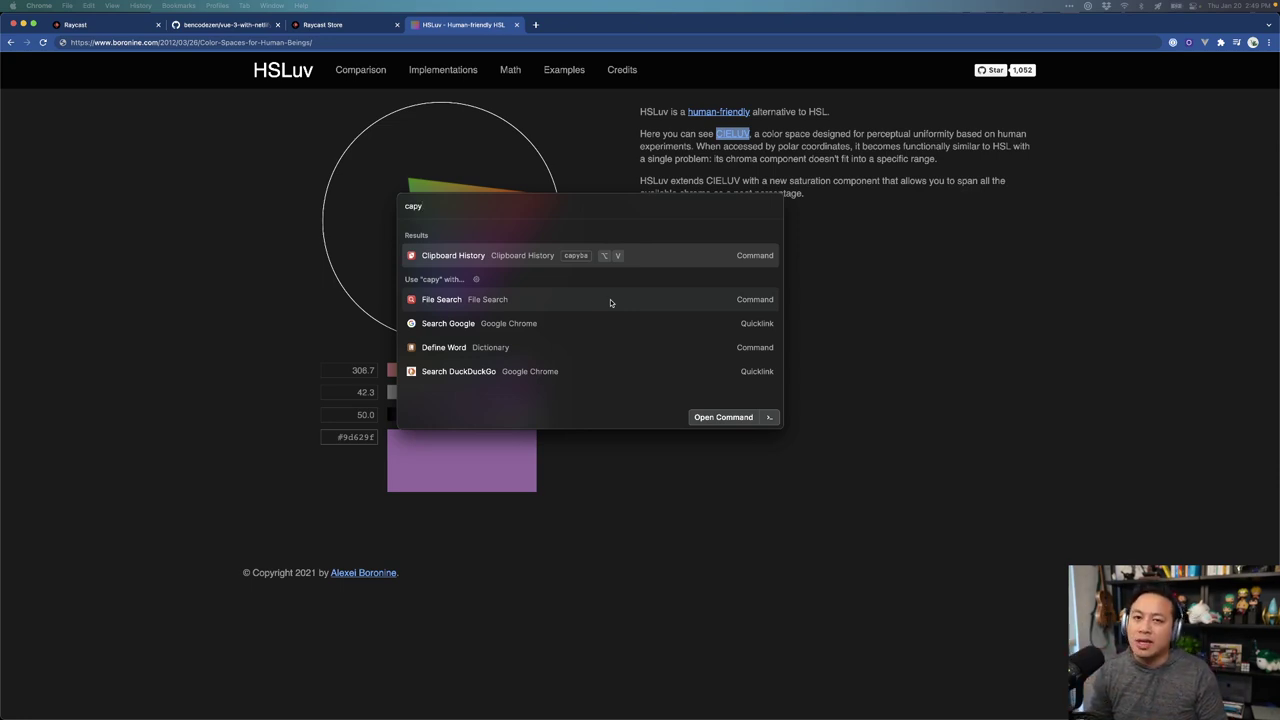
key(super+a)
text(full)
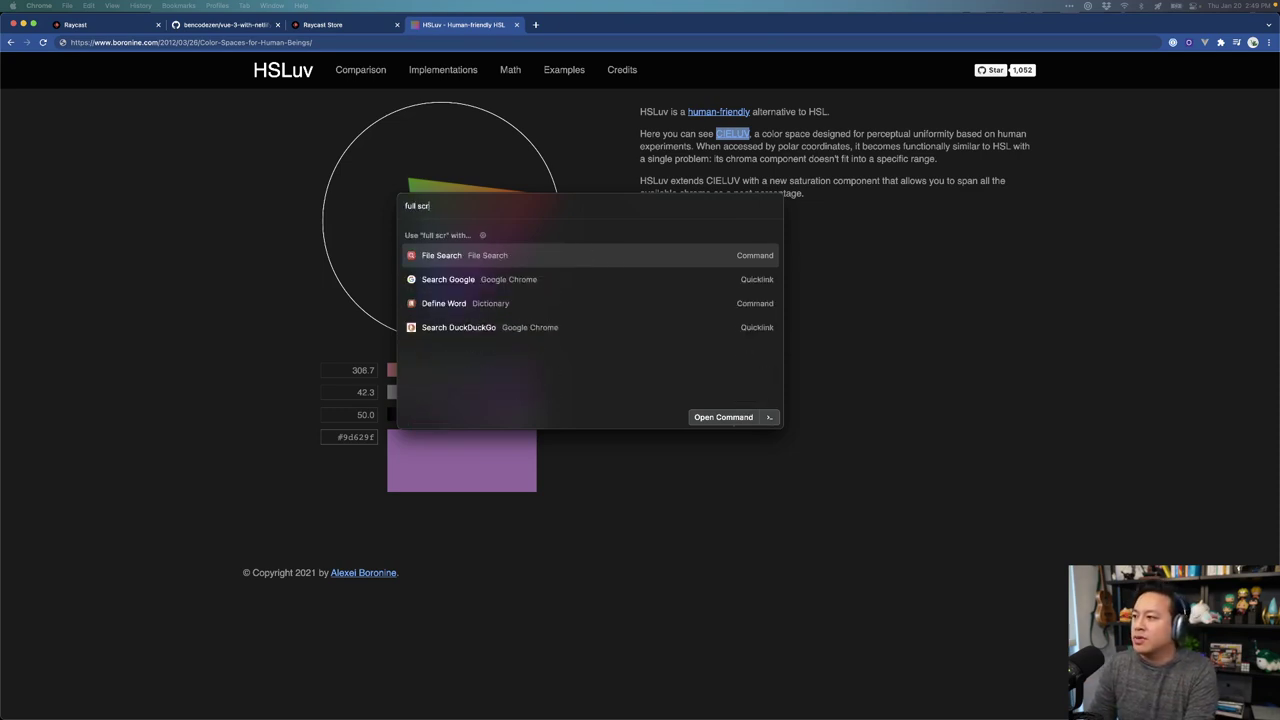
key(BackSpace)
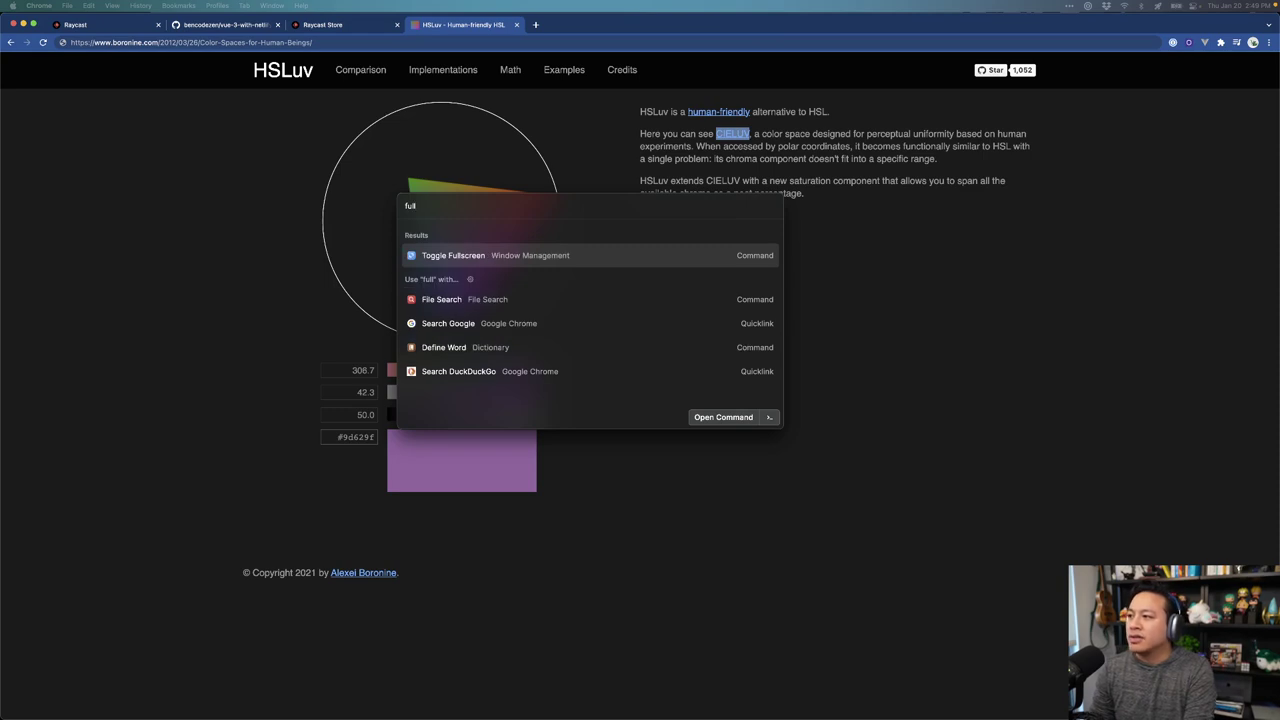
key(BackSpace)
key(BackSpace)
key(BackSpace)
key(BackSpace)
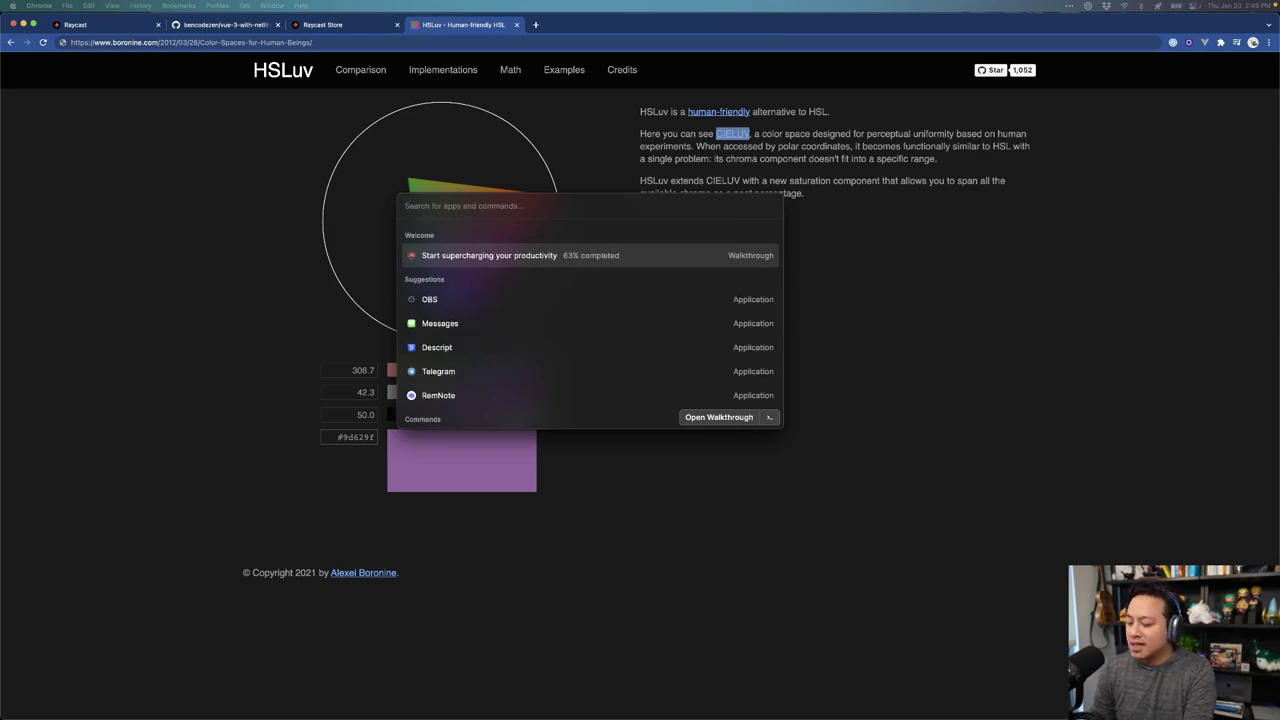
Step: Remove the alias from the Clipboard History command in Raycast's extension preferences
key(super+comma)
click(612, 207)
key(Return)
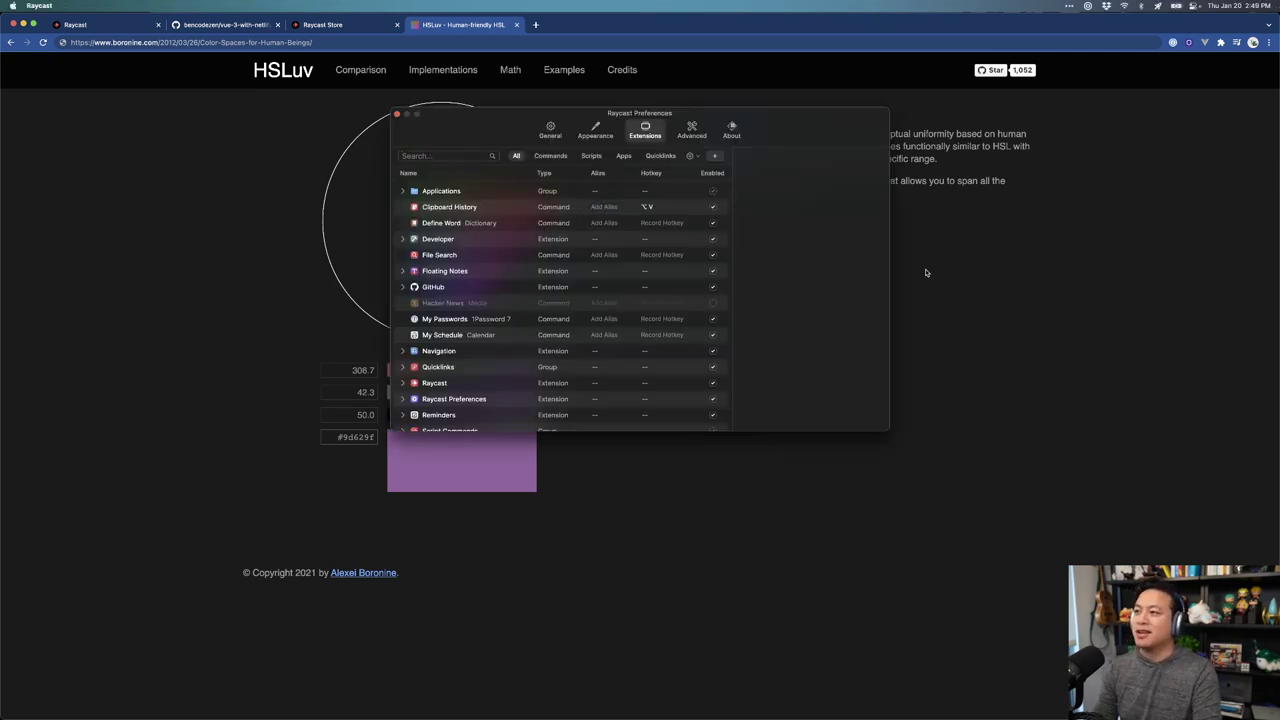
click(940, 298)
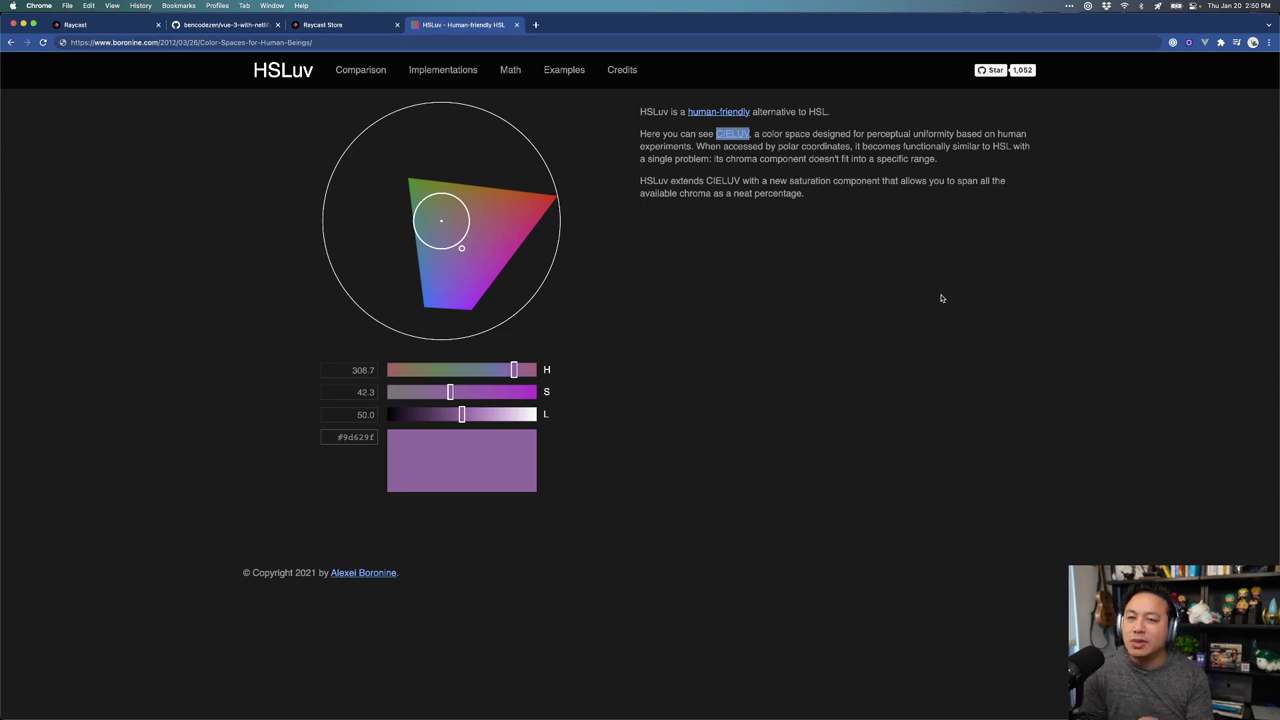
Step: Reopen the extension preferences and set the Clipboard History alias to "capyba", keeping its hotkey as Option+V
key(alt+space)
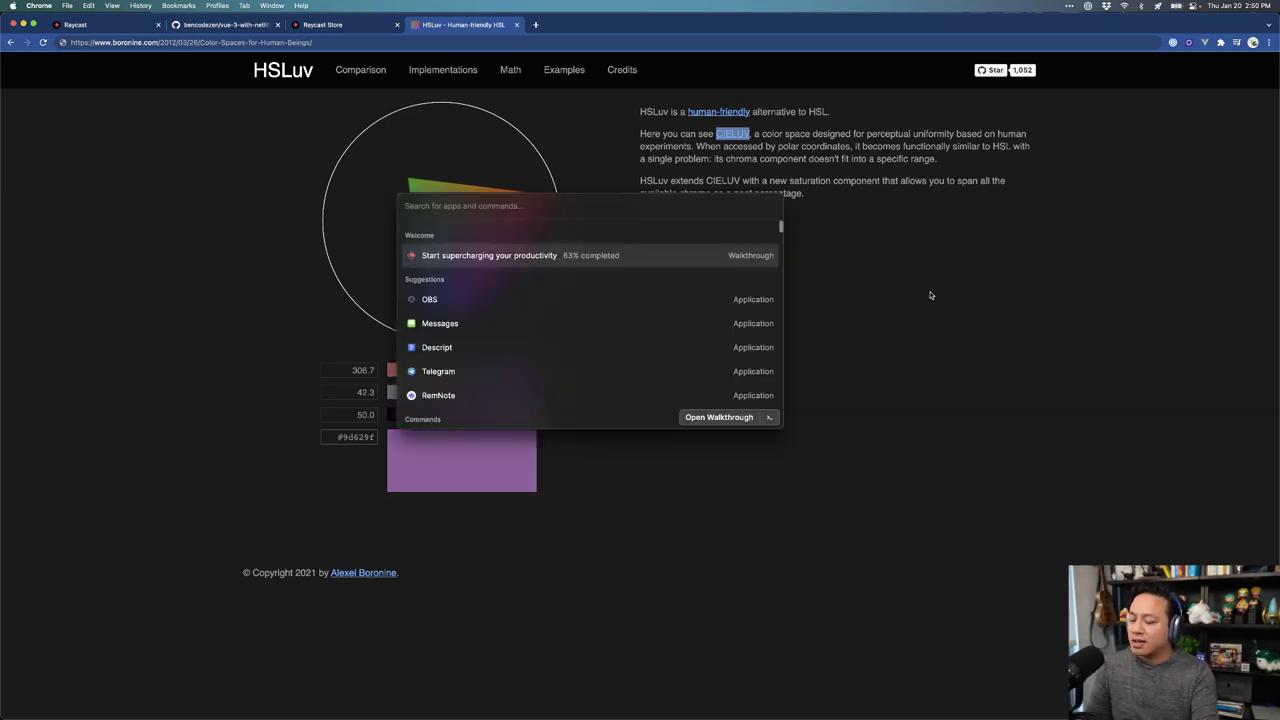
key(super+comma)
click(651, 206)
key(alt+v)
click(604, 206)
text(copyta)
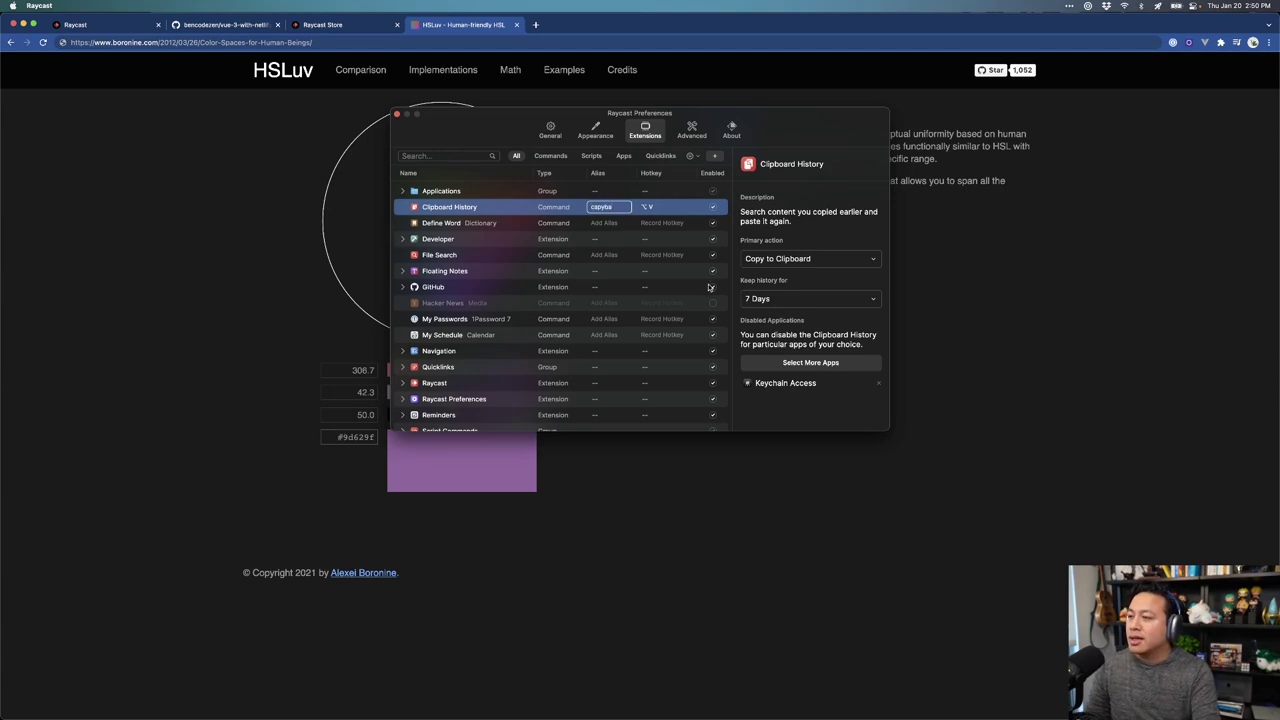
click(1059, 349)
Step: Search the launcher for "capyba" to check the Clipboard History alias, and dismiss the launcher
key(alt+space)
text(capyba)
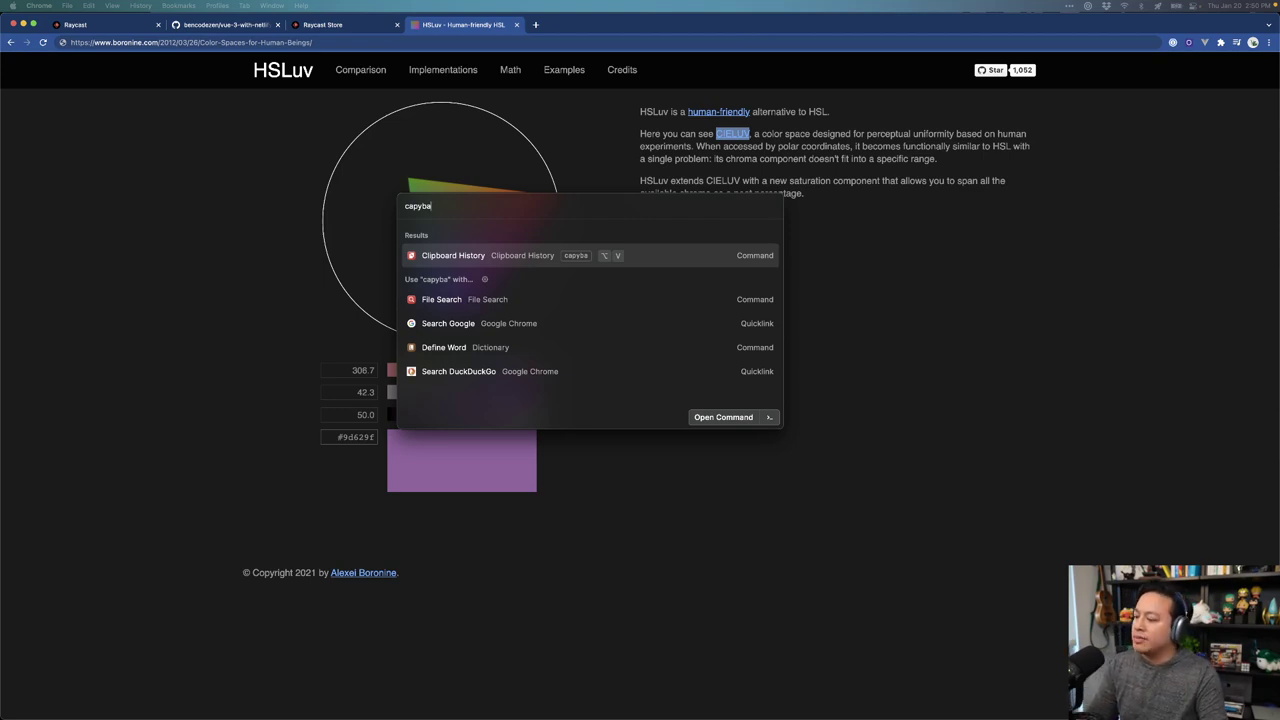
key(Escape)
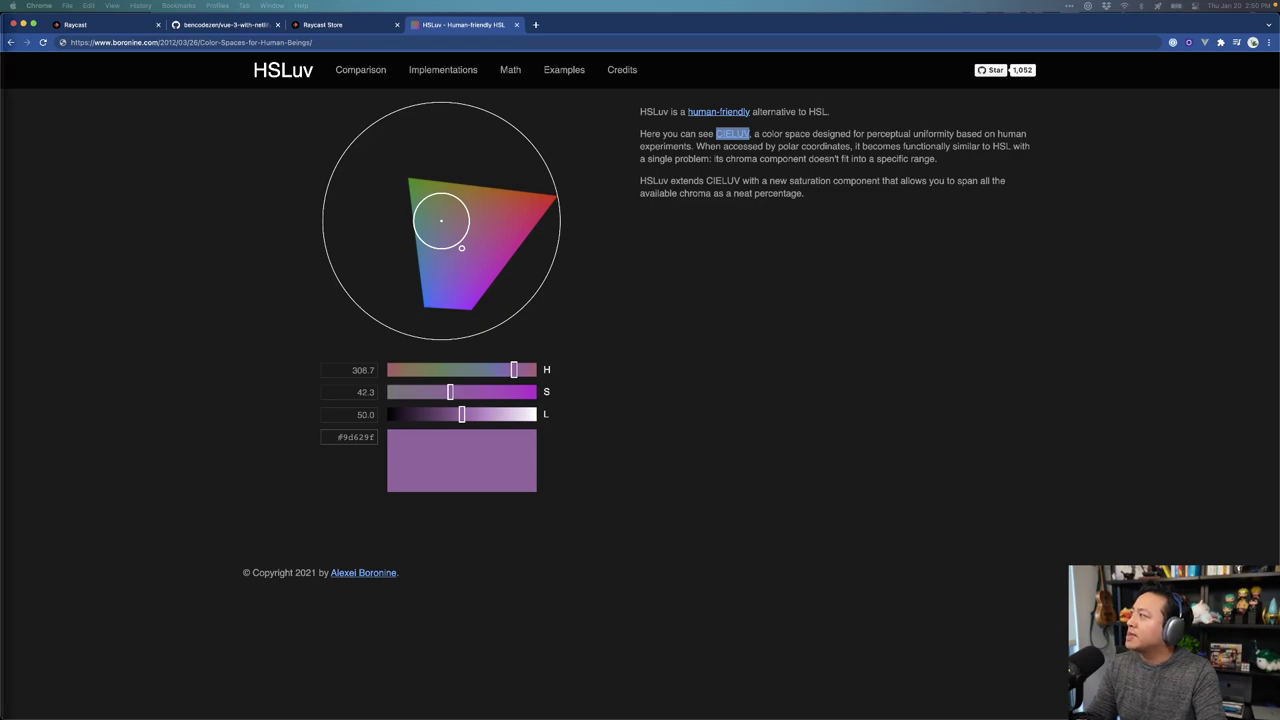
Step: Switch to Obsidian, search the quick switcher for "productiv" and "pph#", and close it without opening a note
key(super+Tab)
key(super+o)
text(p)
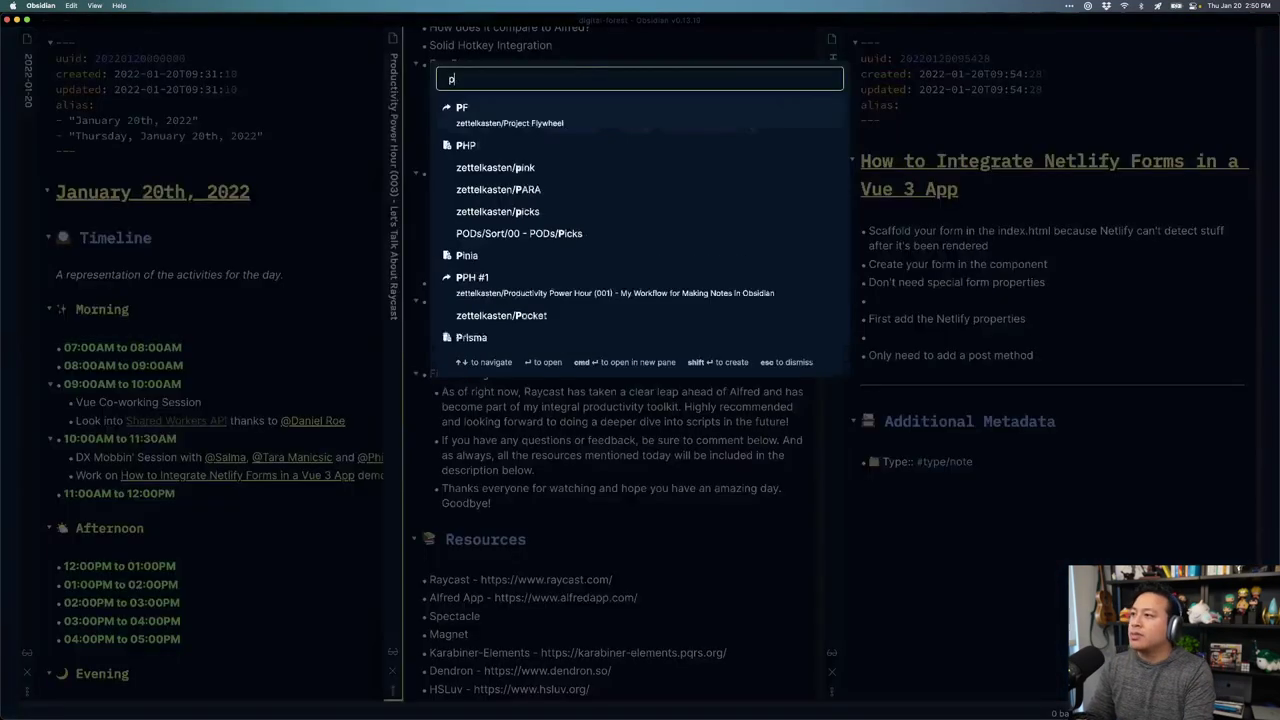
text(roductiv)
key(super+z)
text(ph#3)
key(BackSpace)
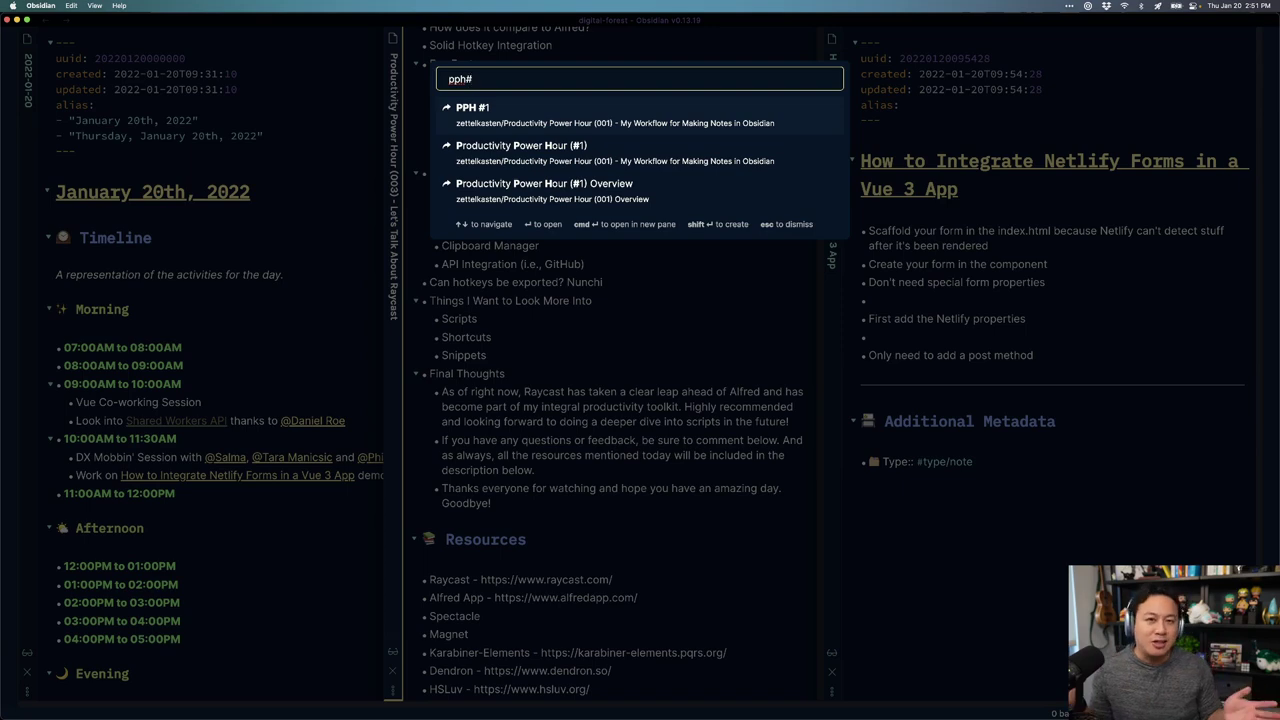
key(Escape)
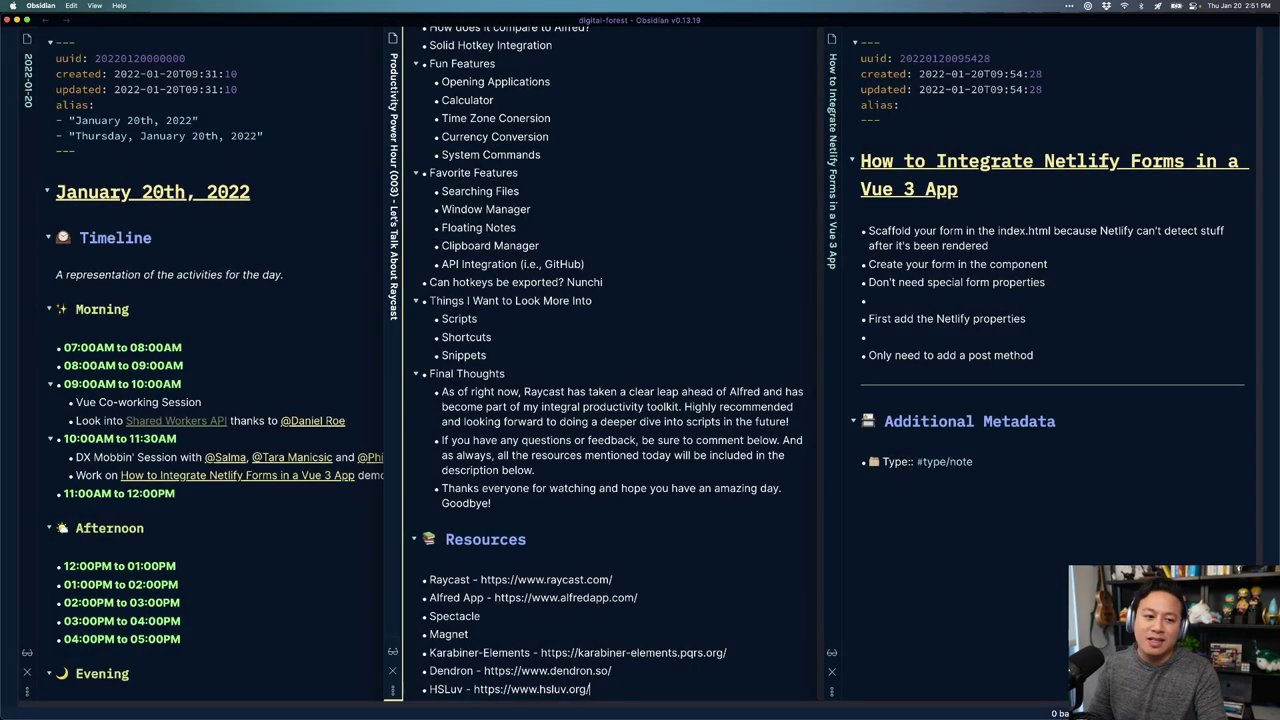
Step: Switch back to Chrome and open Raycast's Advanced preferences
key(super+Tab)
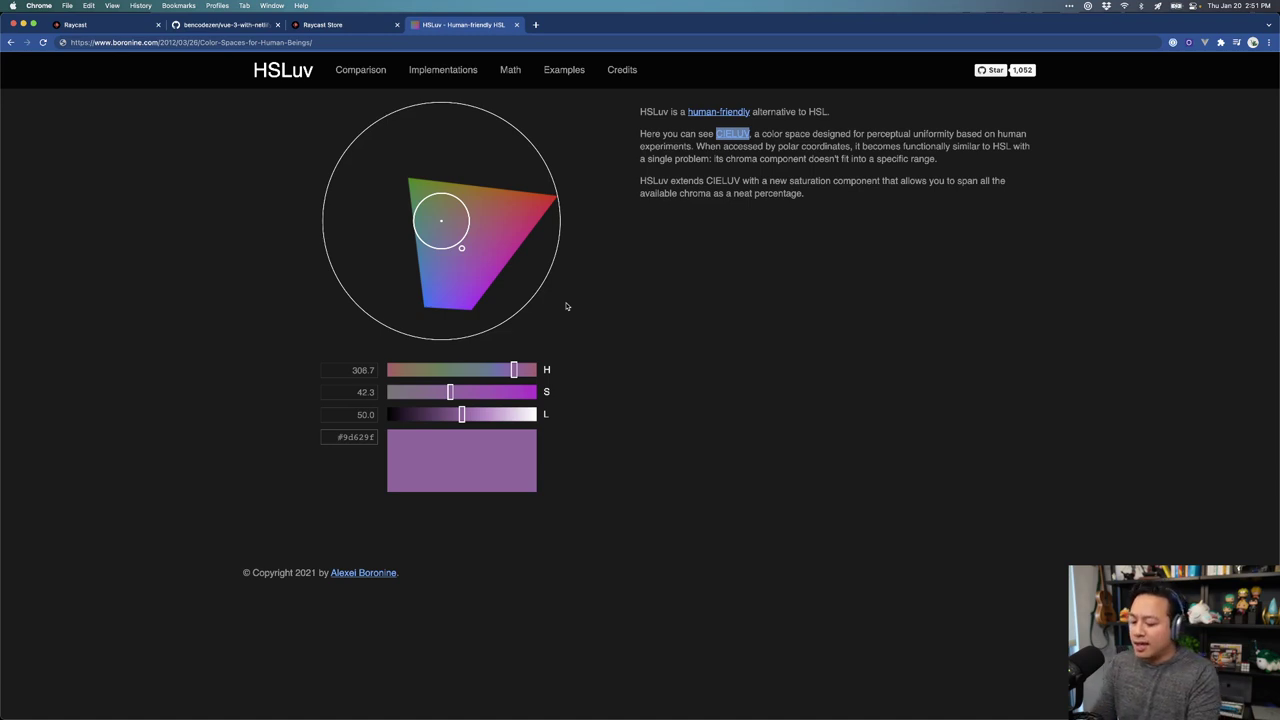
key(alt+space)
key(super+comma)
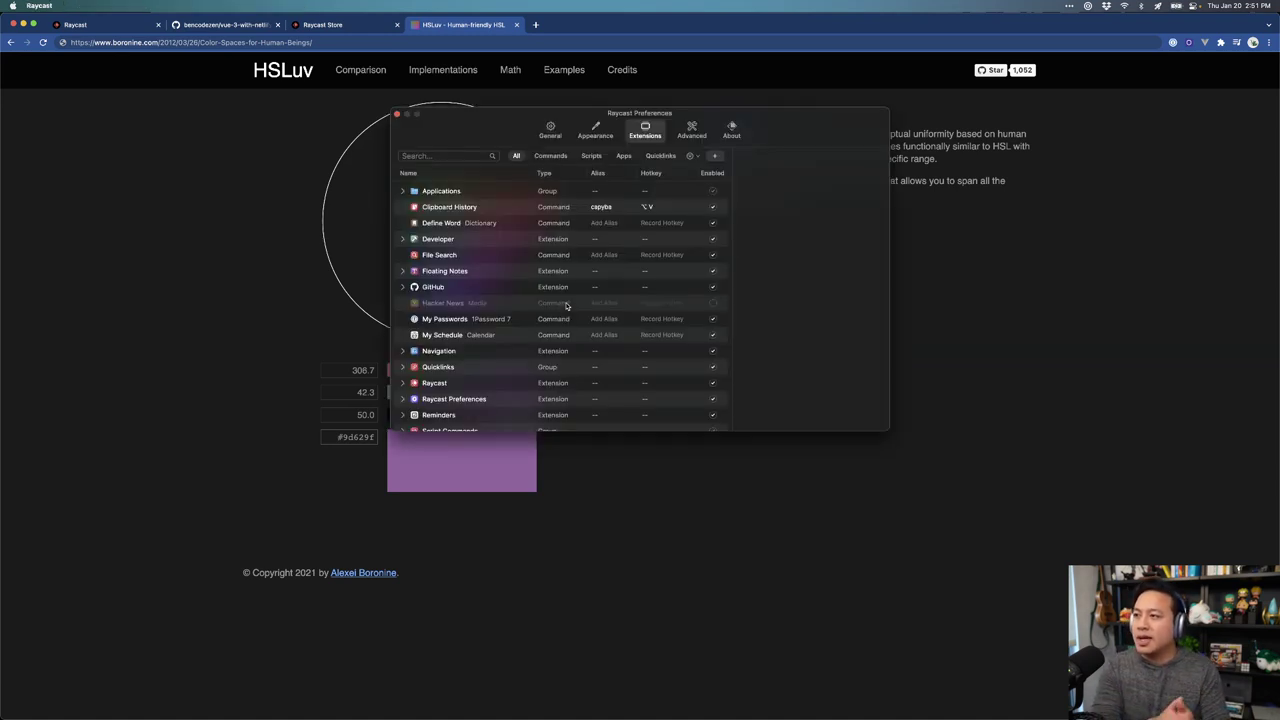
click(692, 132)
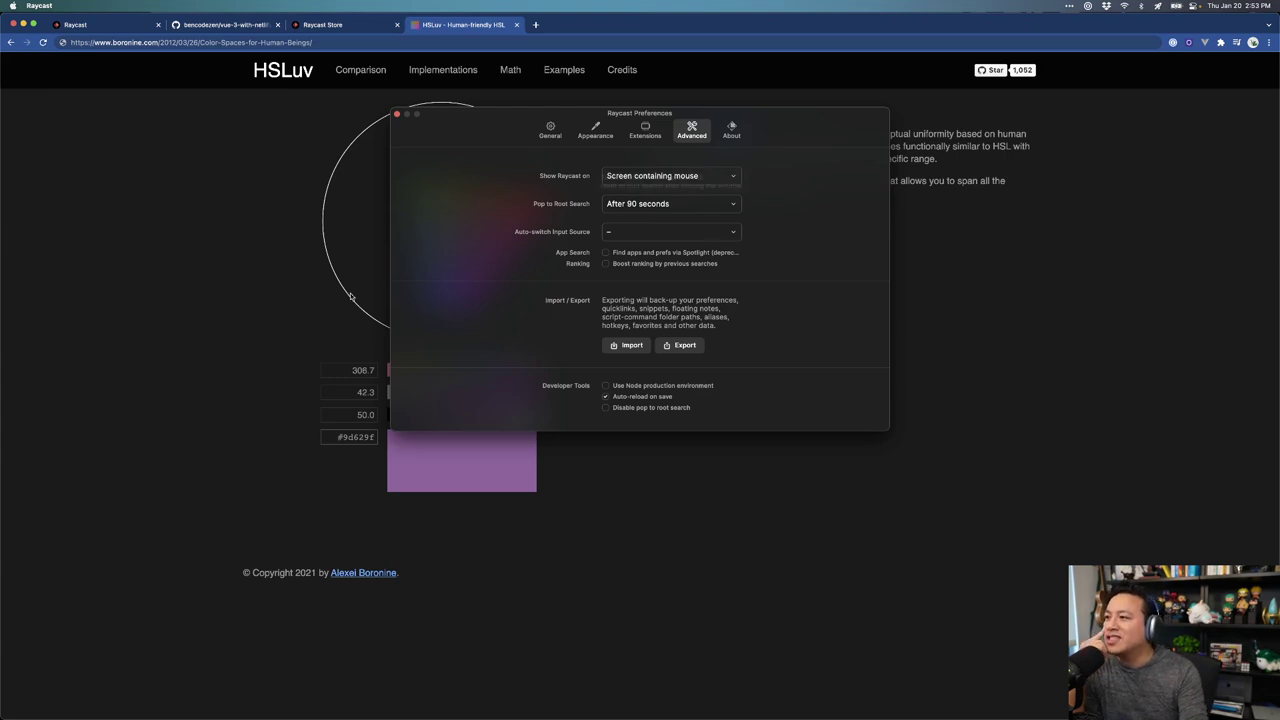
Step: Examine the choices for "Show Raycast on" and "Pop to Root Search" without changing them, and close the preferences
click(670, 176)
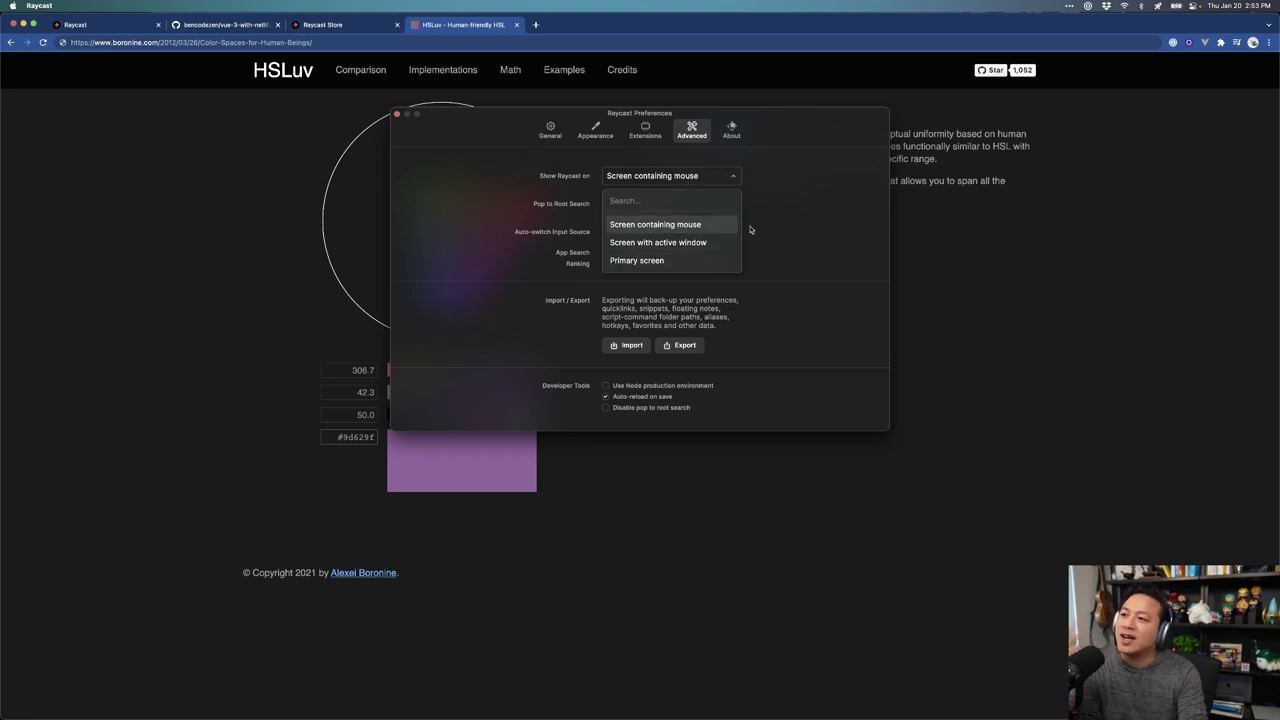
key(Escape)
key(Tab)
key(space)
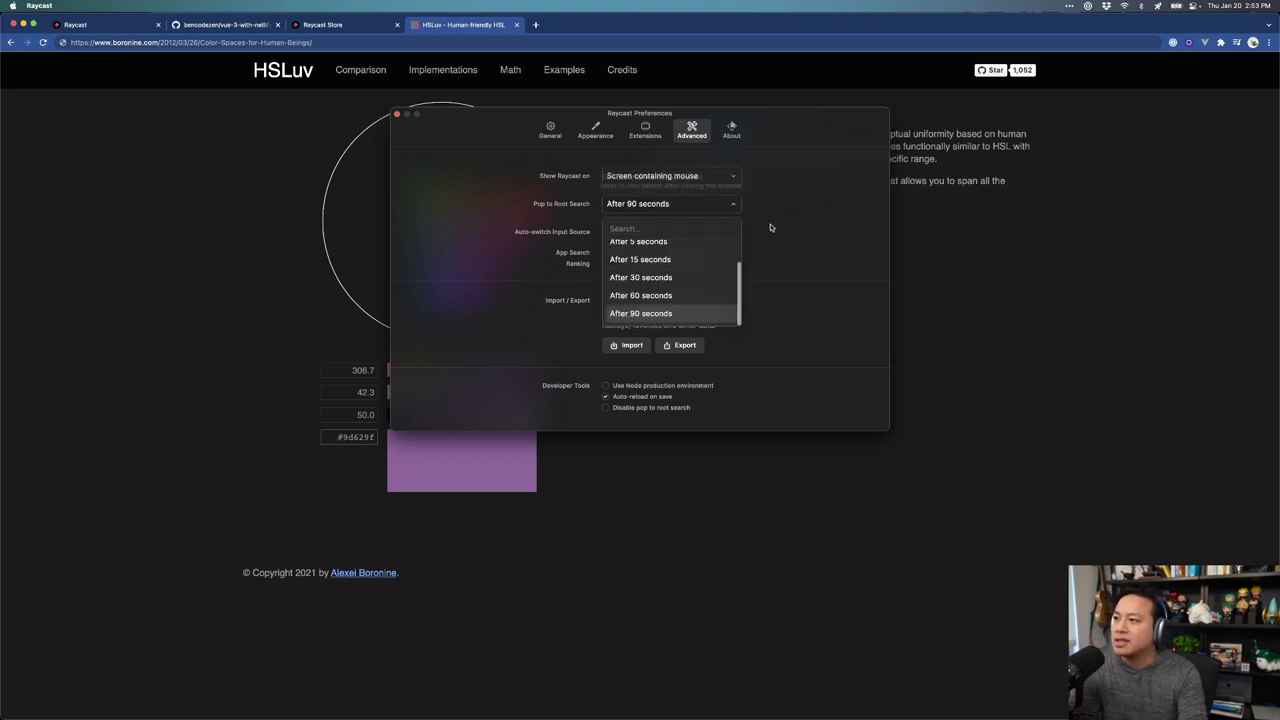
key(Escape)
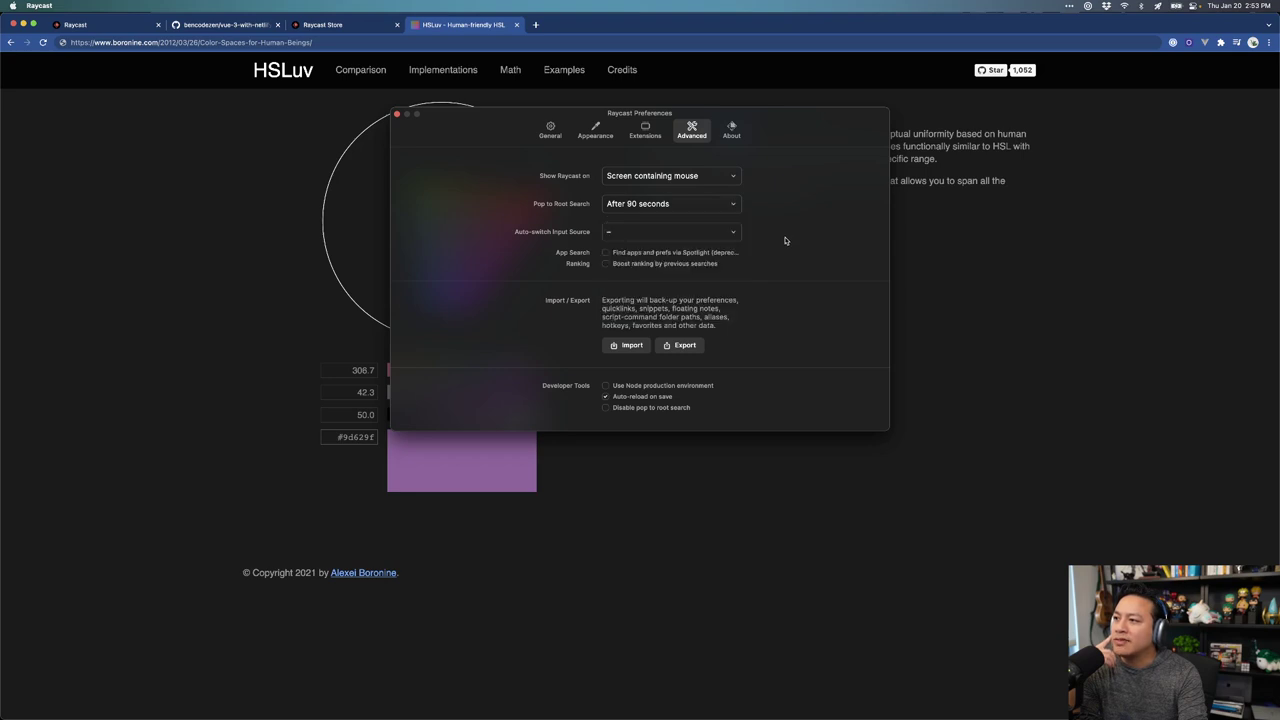
click(722, 205)
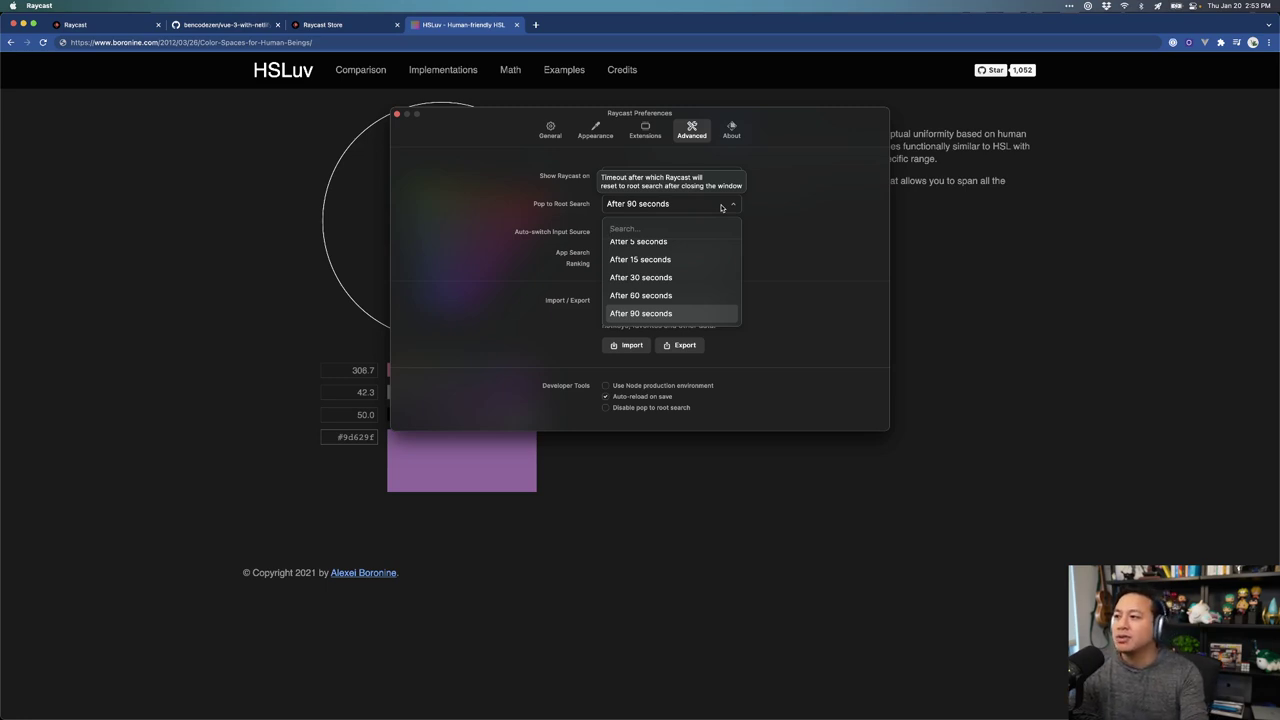
click(545, 205)
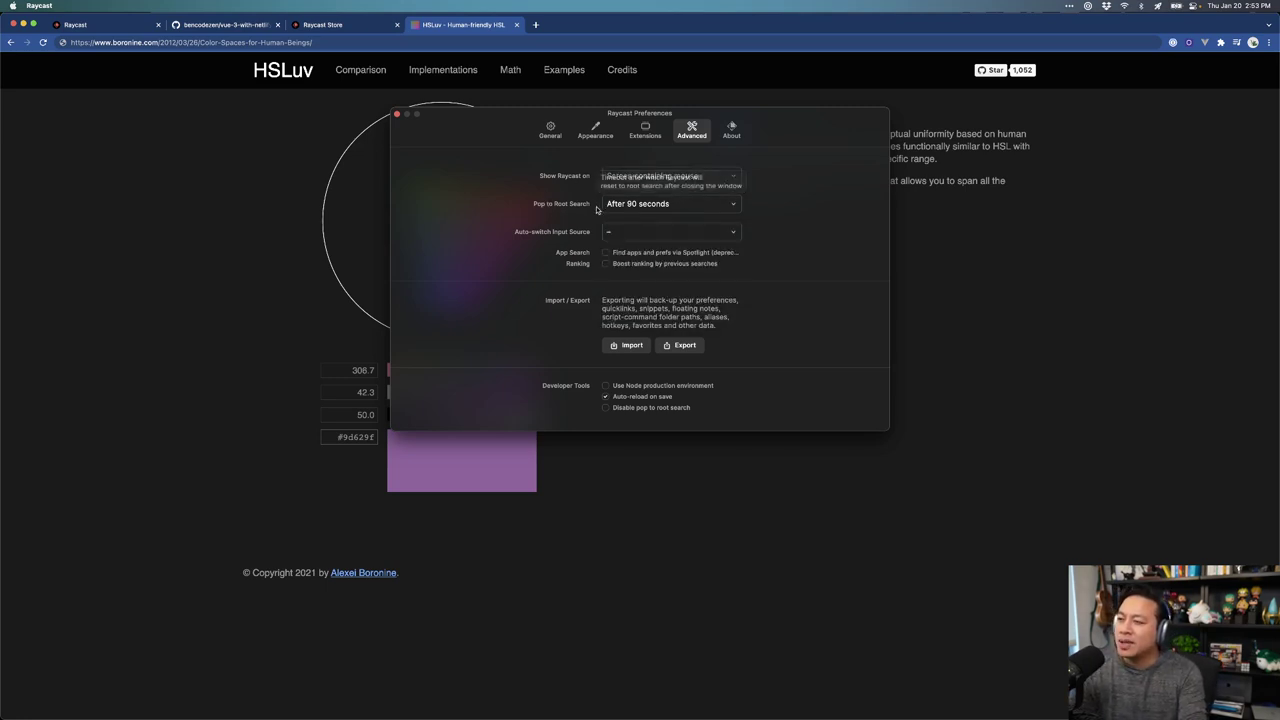
click(665, 204)
click(670, 207)
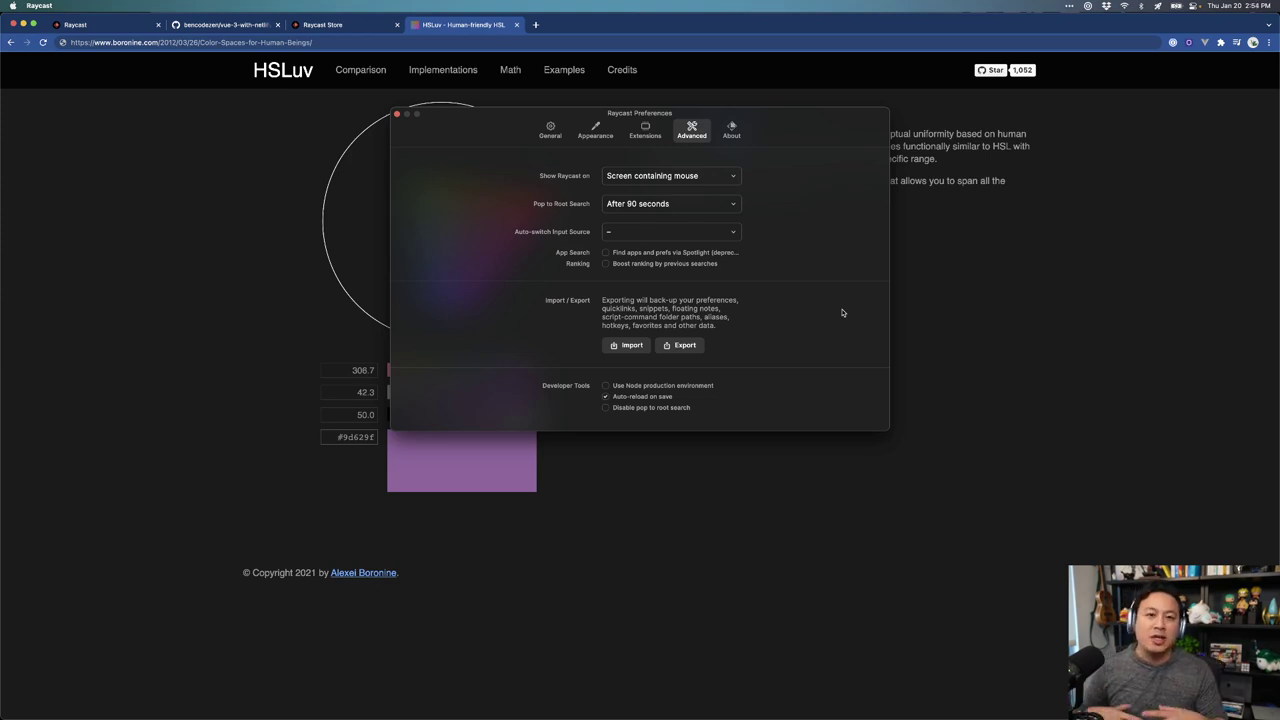
key(super+w)
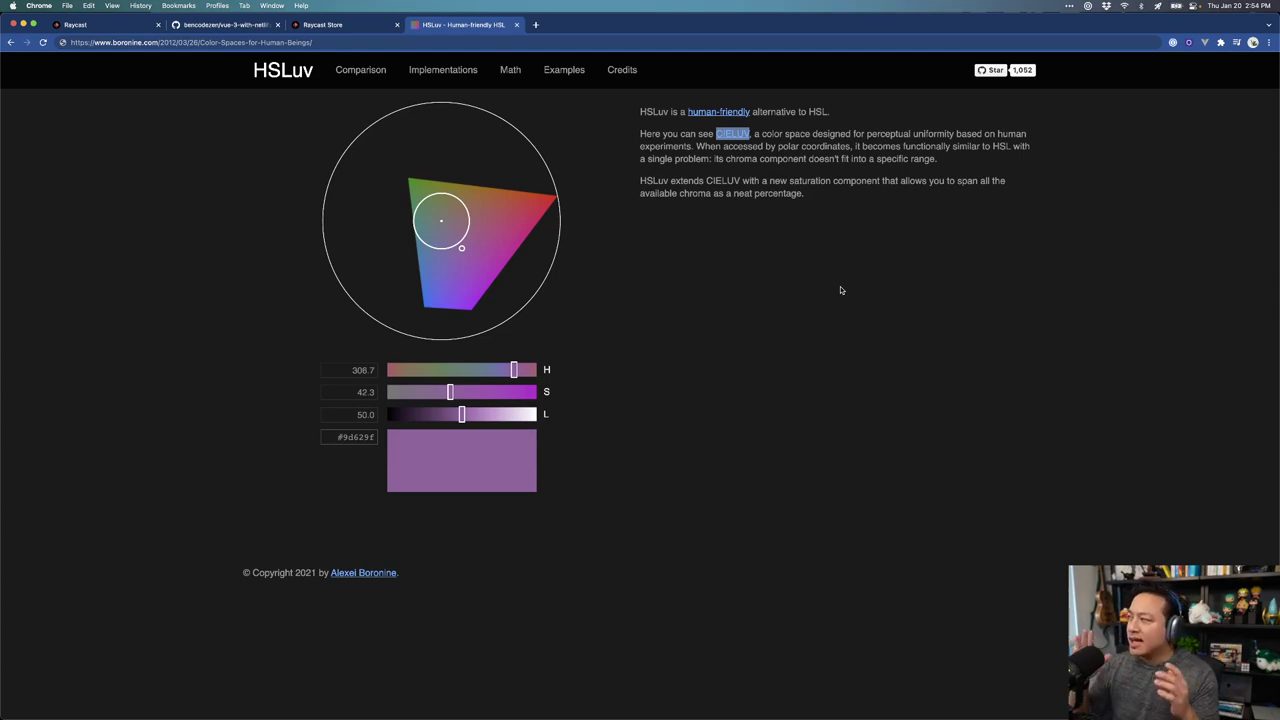
Step: Close the HSLuv browser tab and open Raycast's Create Snippet command by searching for "snippet"
key(super+w)
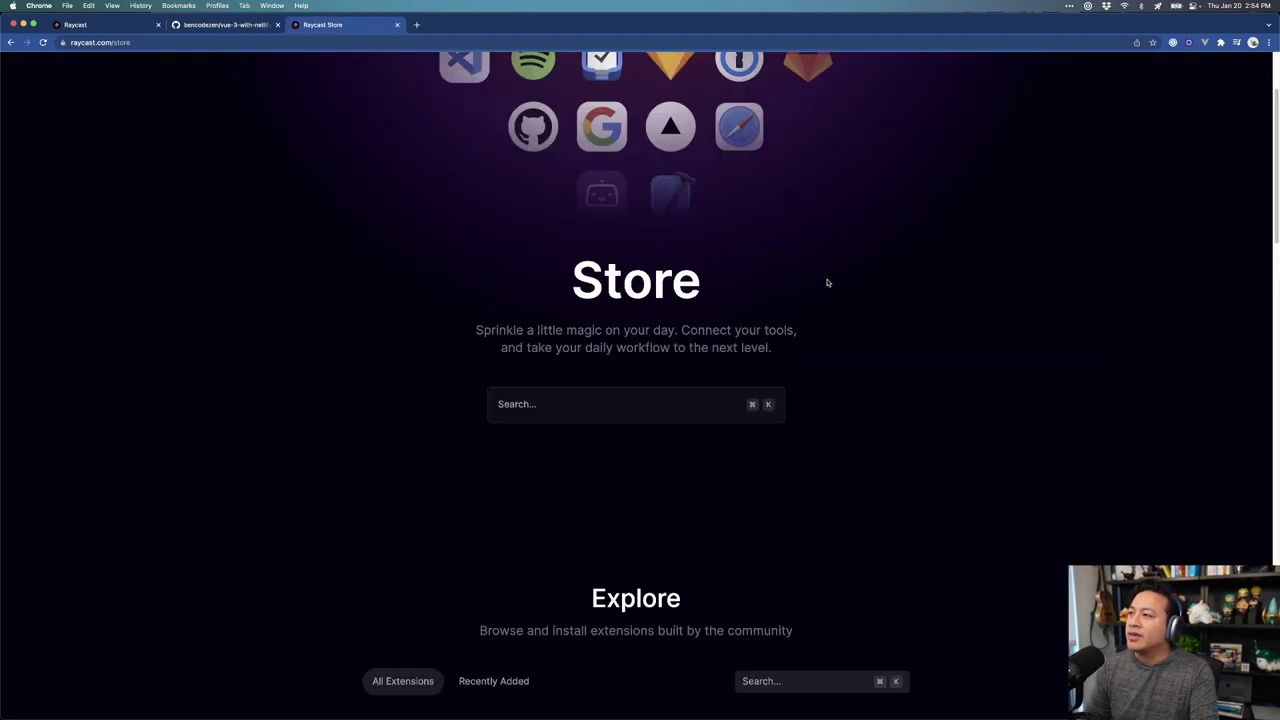
key(alt+space)
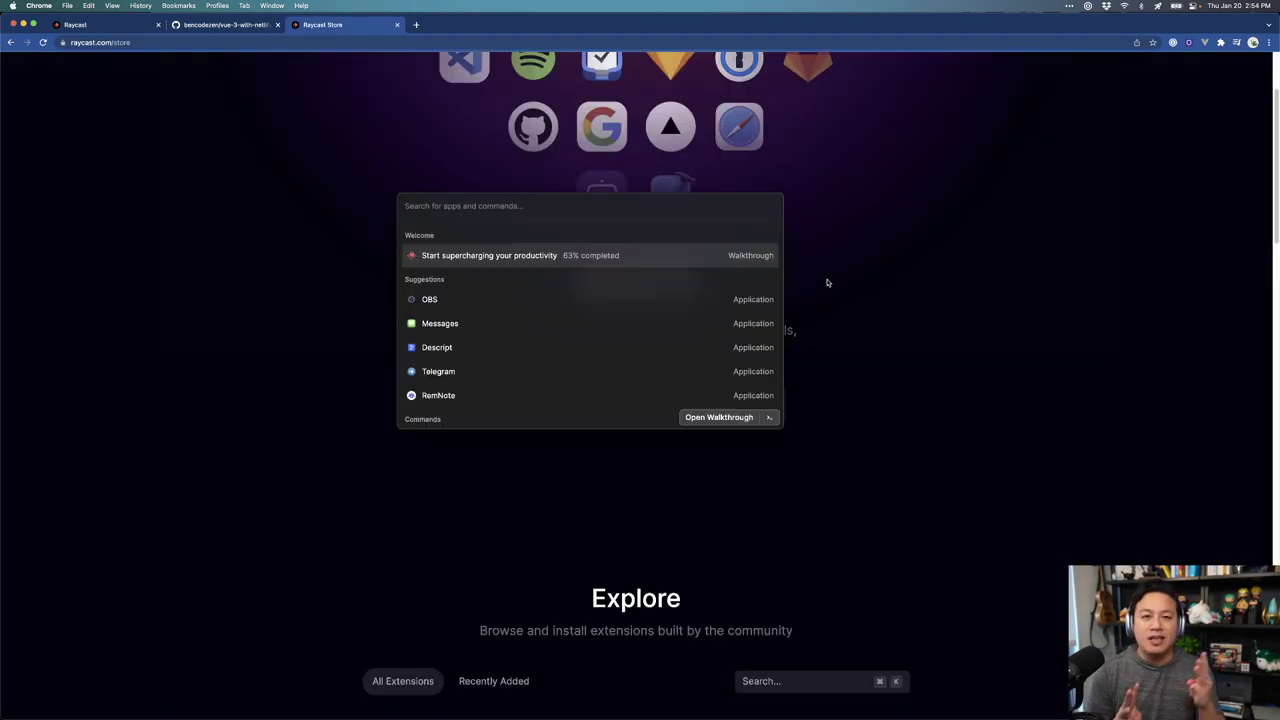
text(snippet)
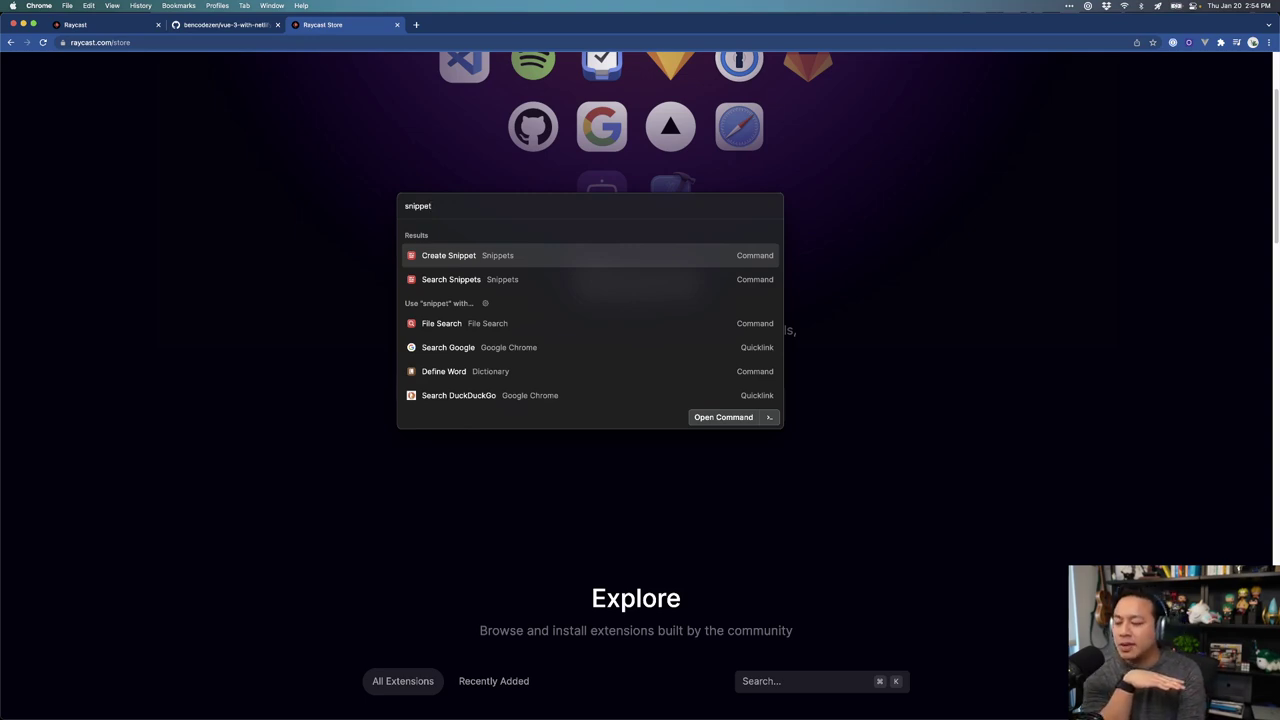
key(Return)
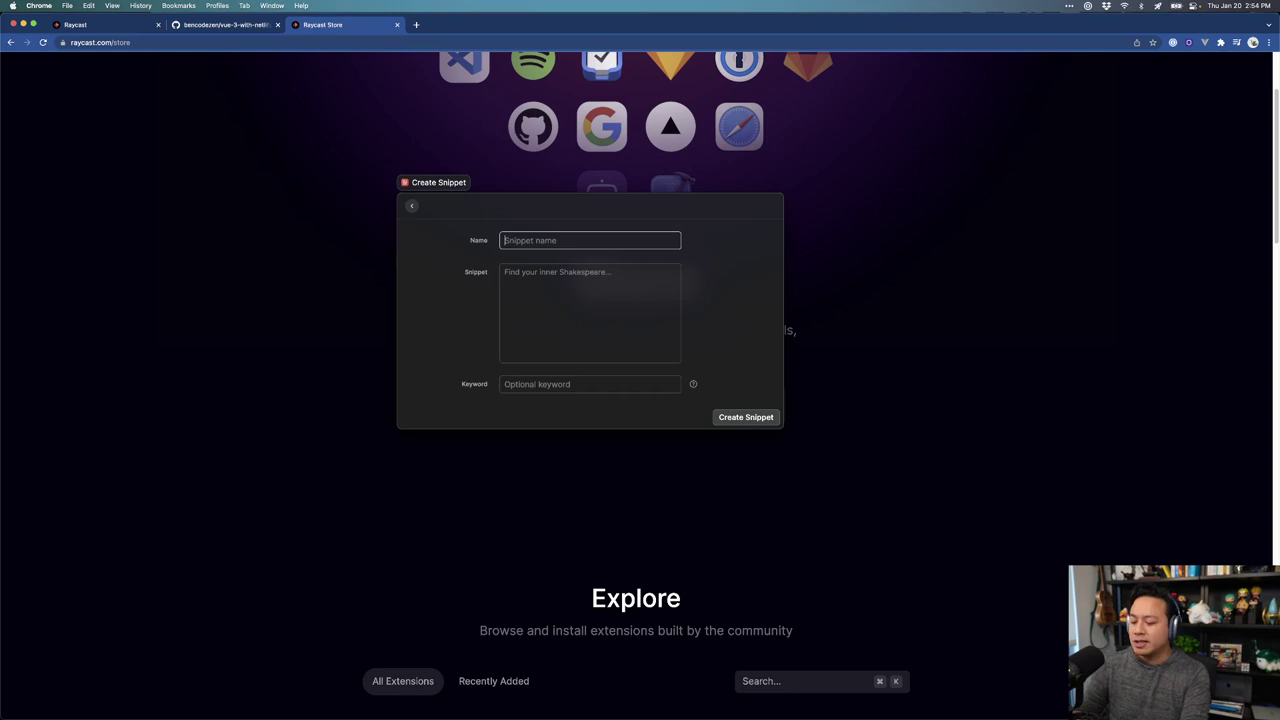
Step: Create a snippet named "pph" with the text "Productivity Power Hour" and no keyword
text(pph)
click(551, 327)
text(Productiv)
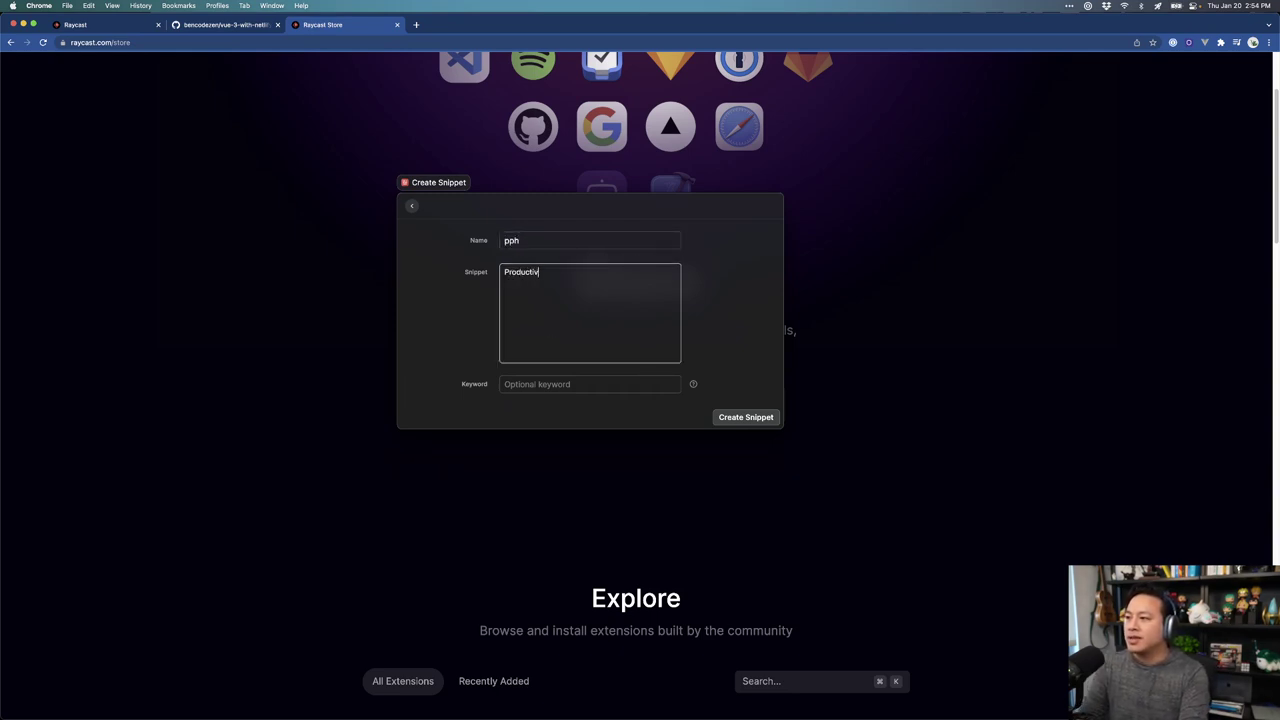
text(ity Power Hour)
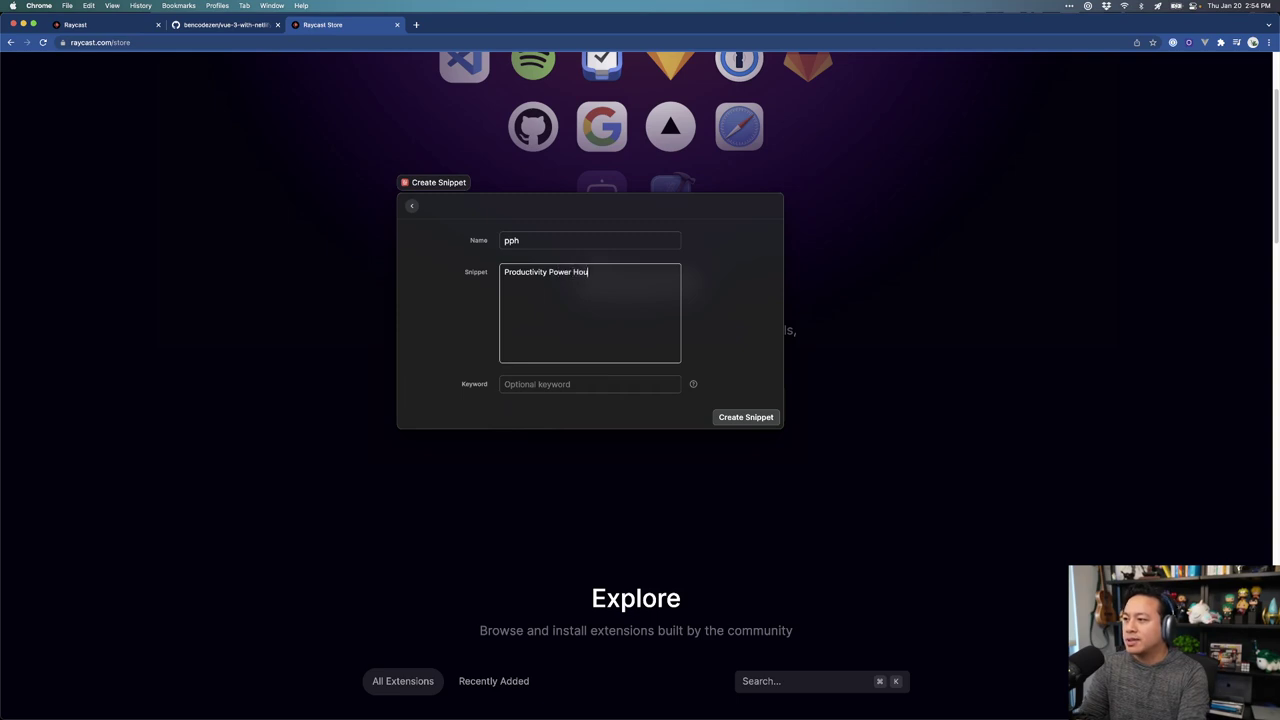
click(740, 416)
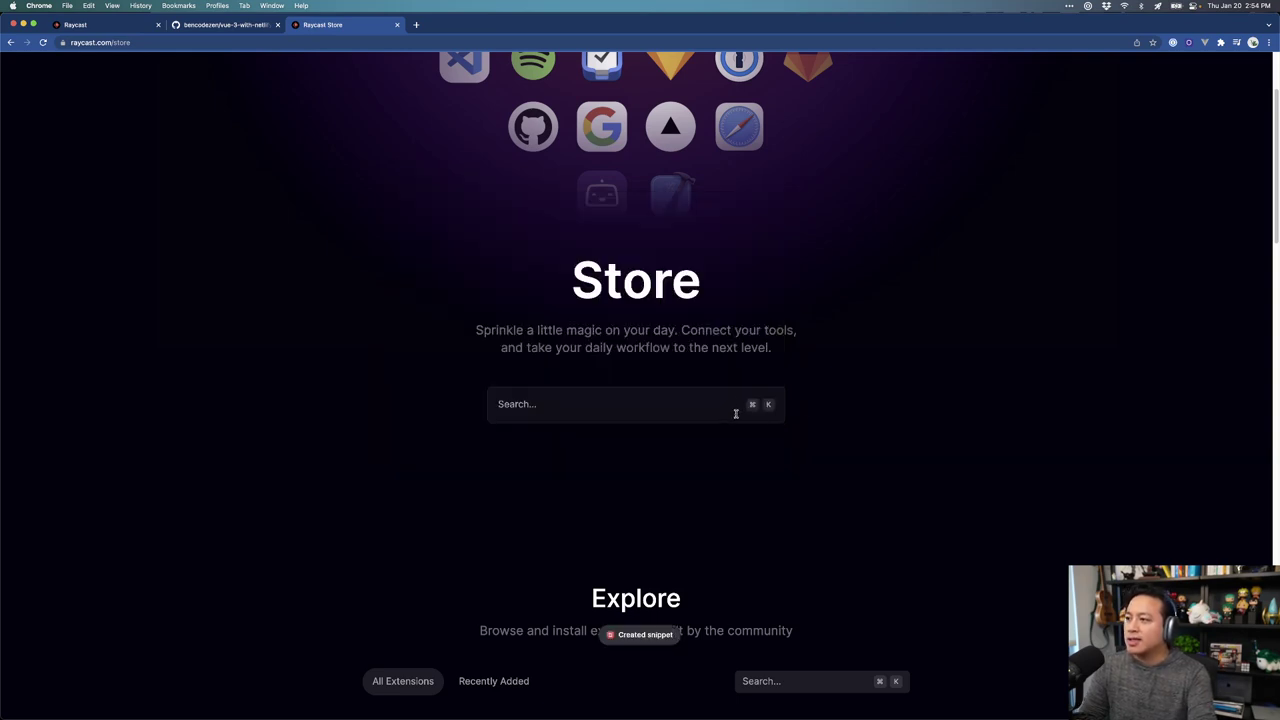
Step: Open a new browser tab, find the "pph" snippet with Raycast's Search Snippets and copy it to the clipboard
click(758, 42)
key(super+t)
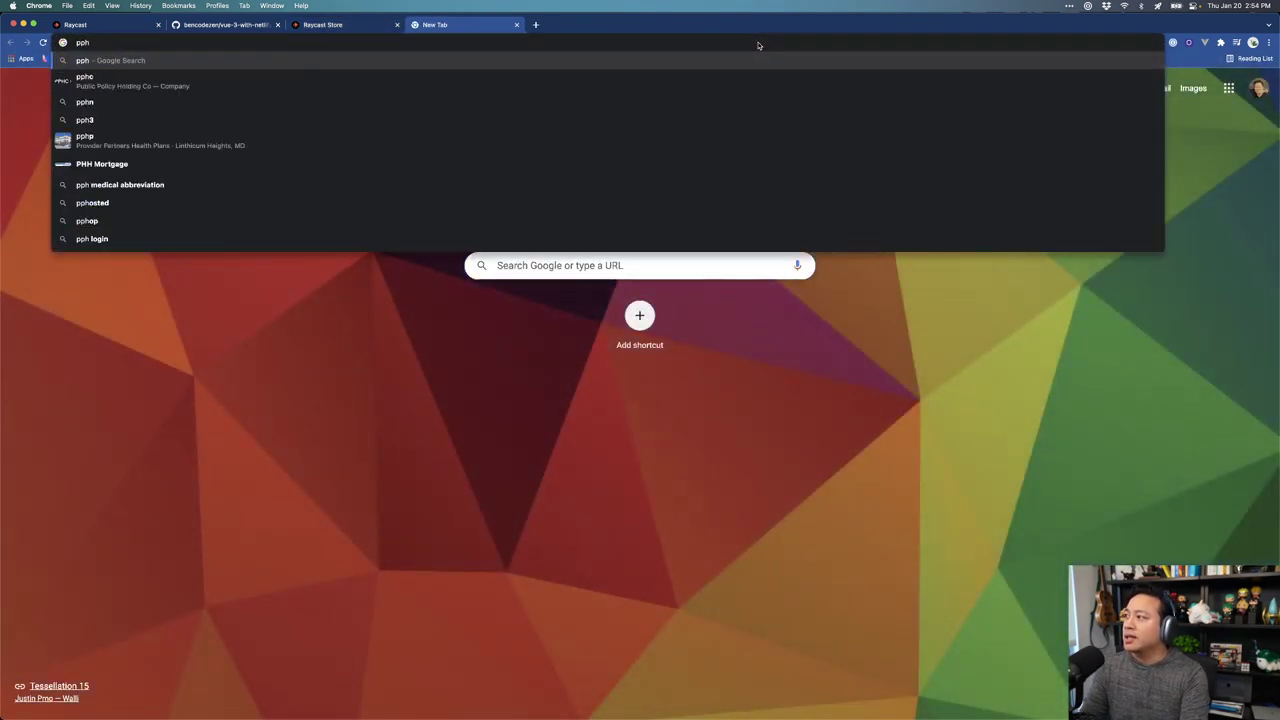
key(alt+space)
text(snippet)
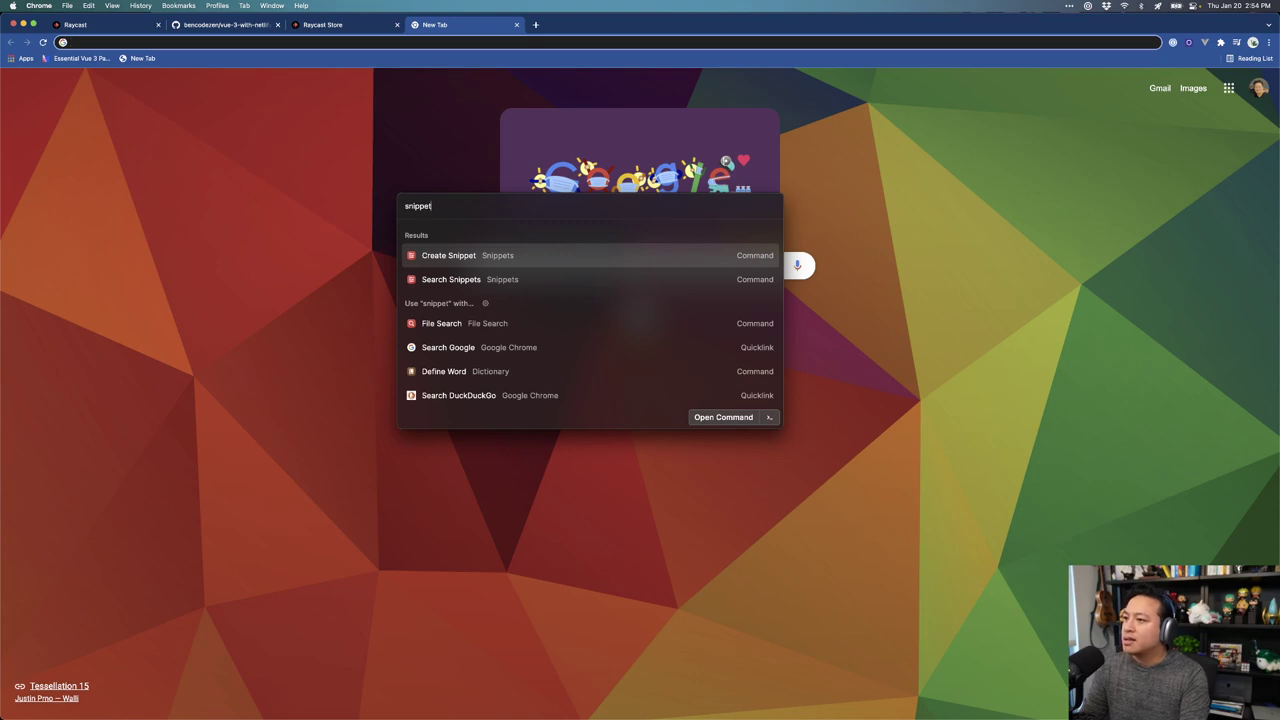
key(super+BackSpace)
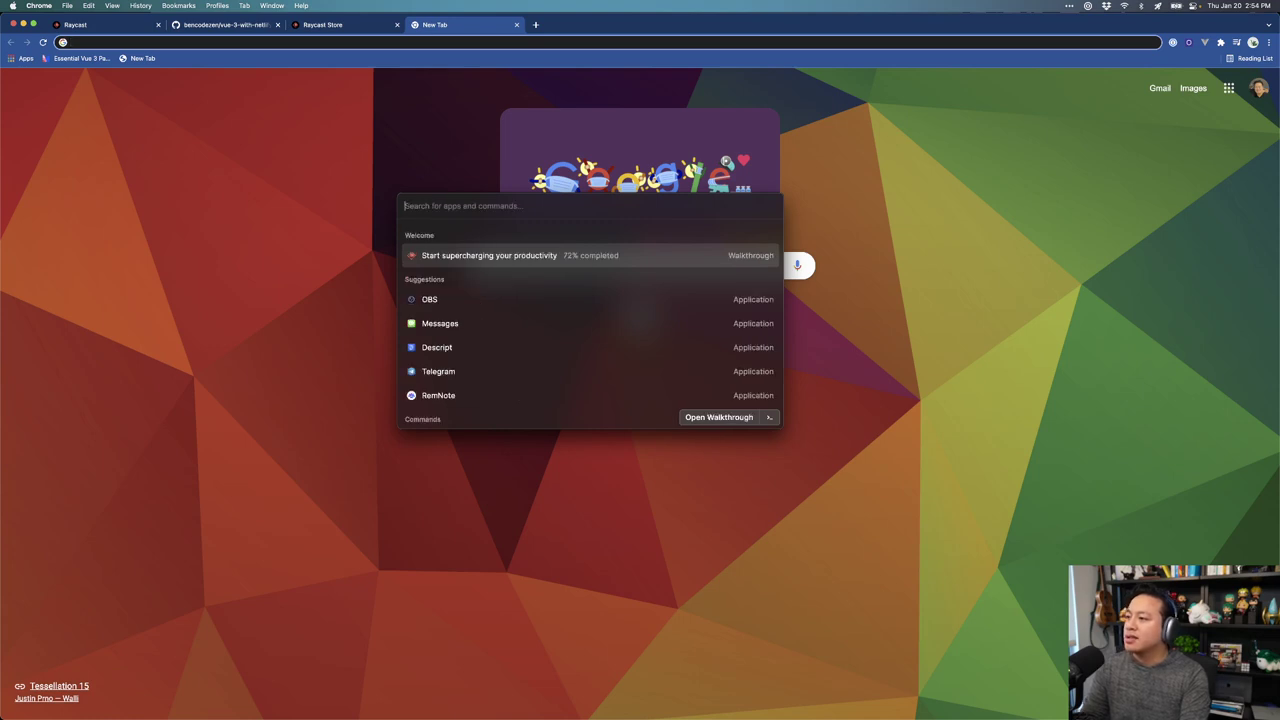
text(snippet)
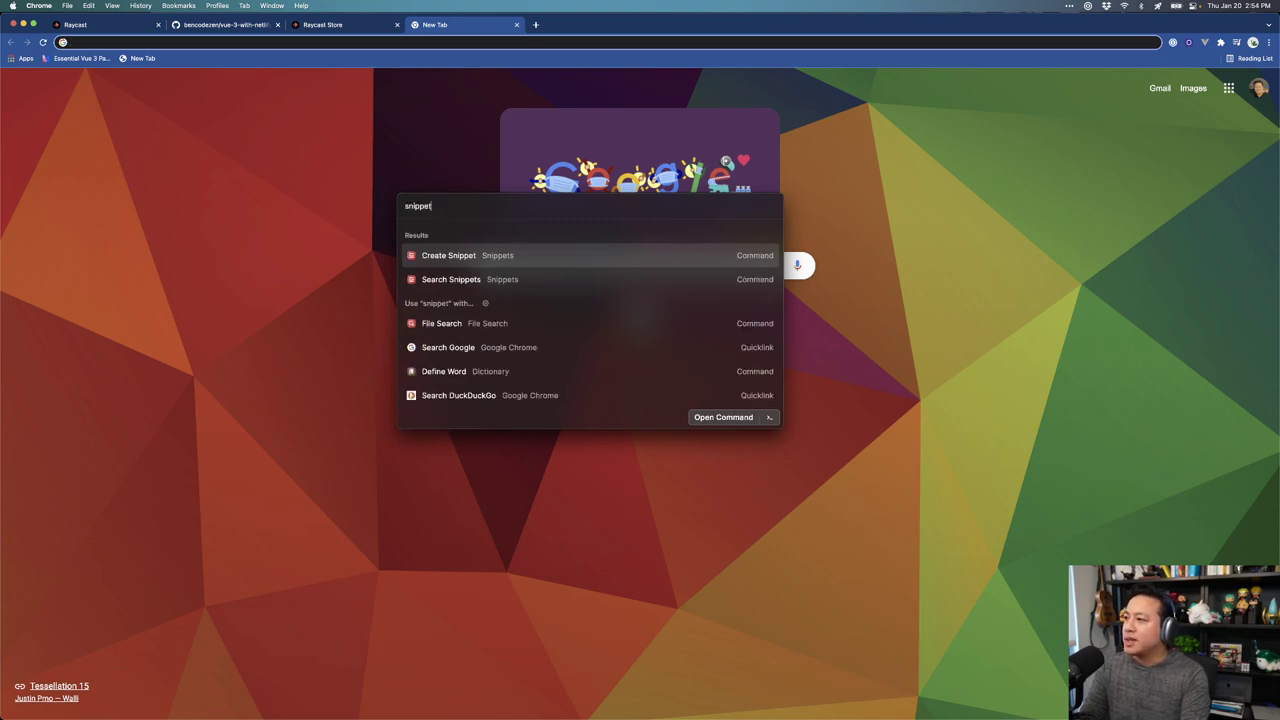
key(Down)
key(Return)
text(pph)
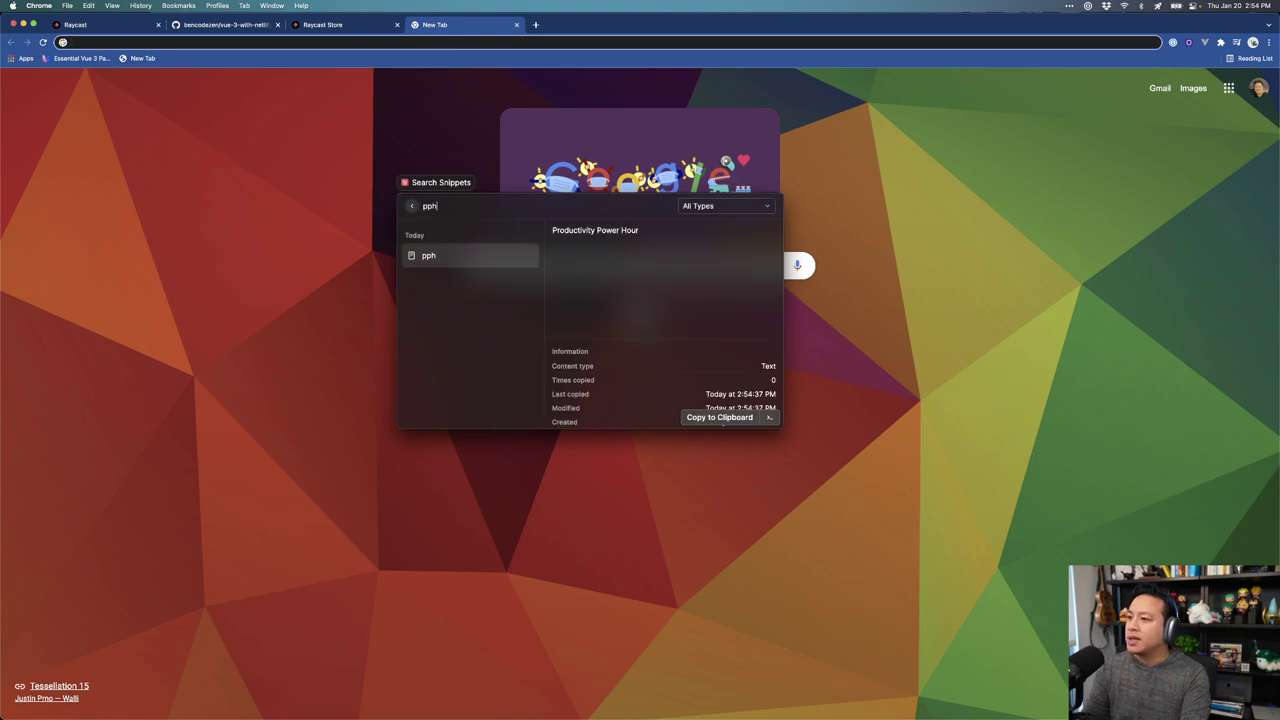
key(Return)
Step: Reopen Raycast, leave the snippet search, and view the empty Create Snippet form without creating a snippet
key(alt+space)
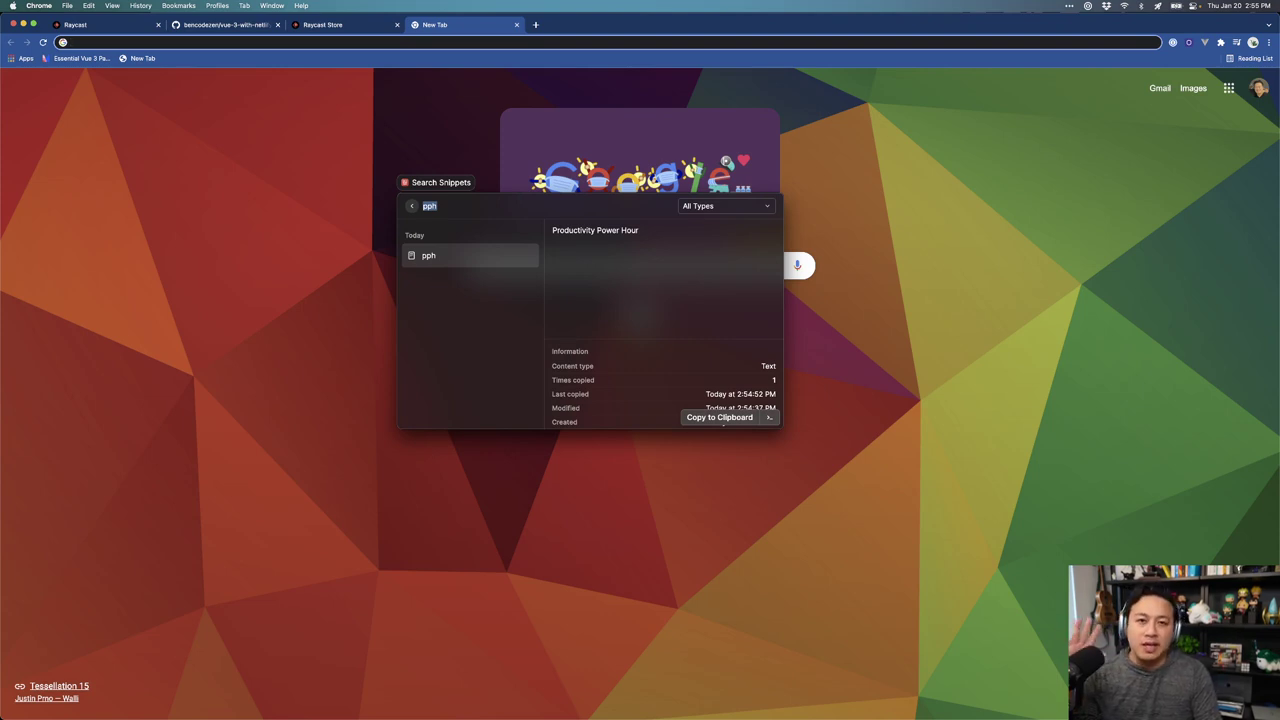
key(BackSpace)
key(BackSpace)
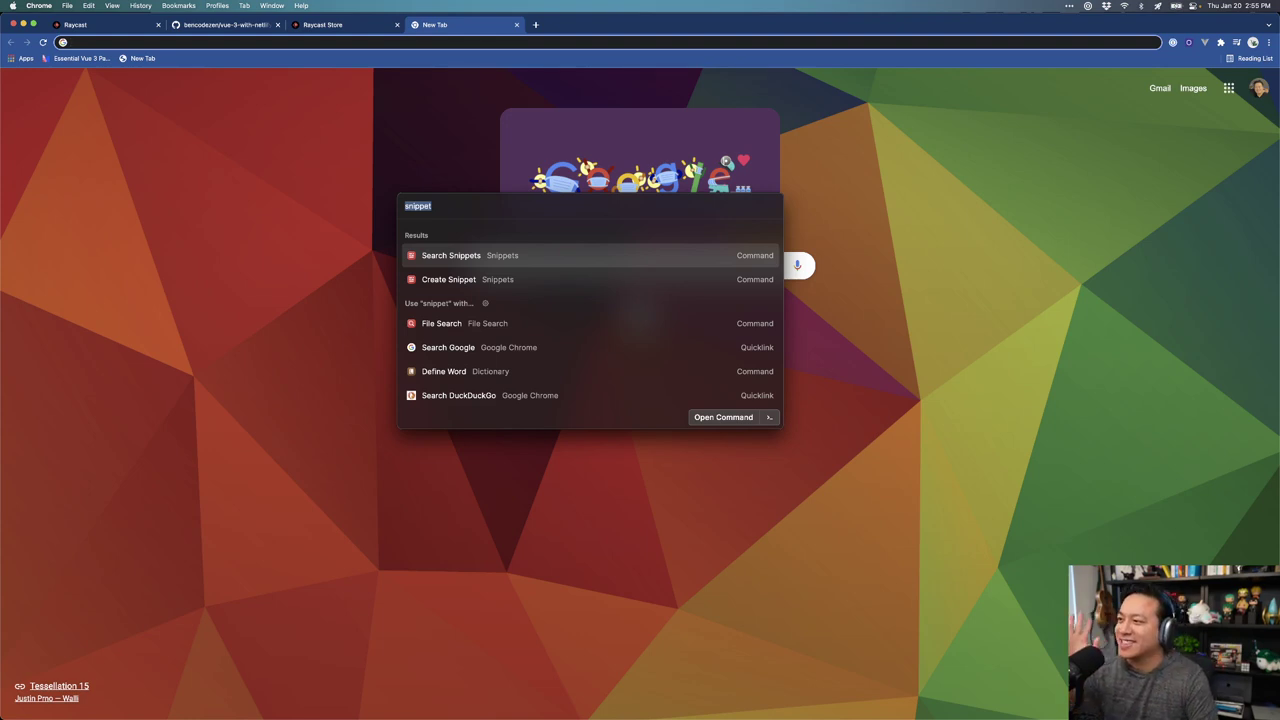
key(Down)
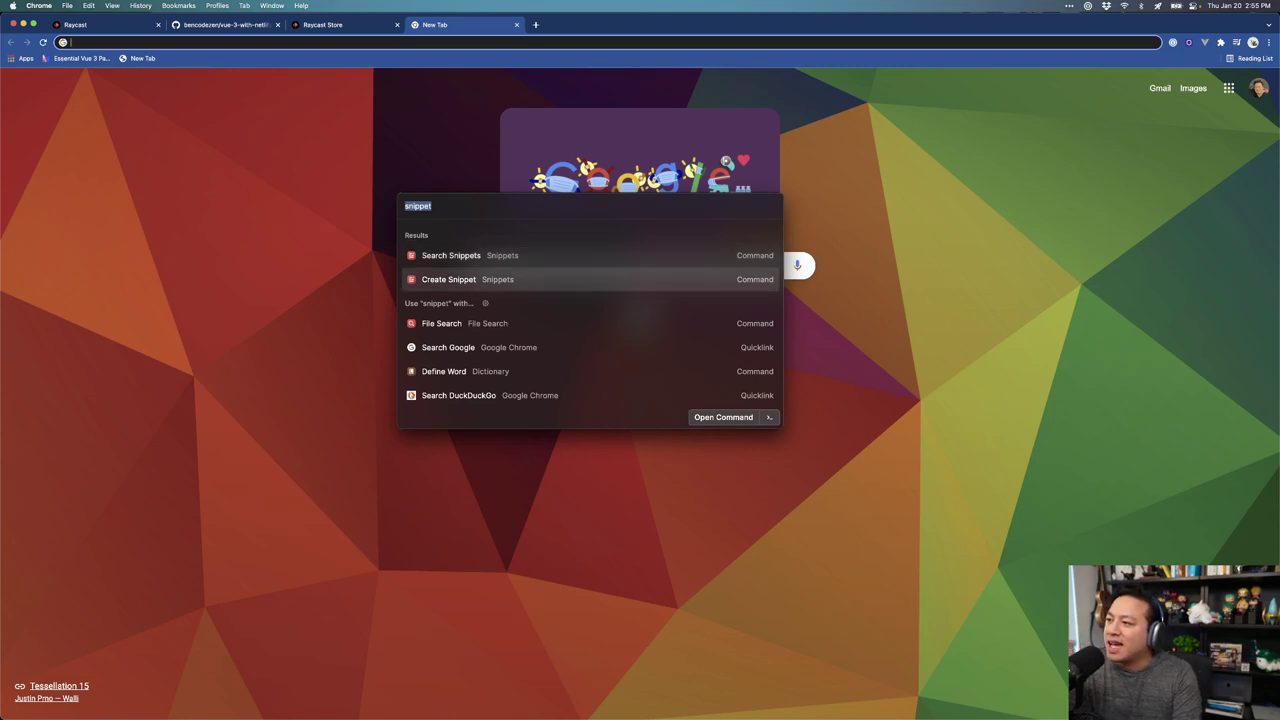
key(Return)
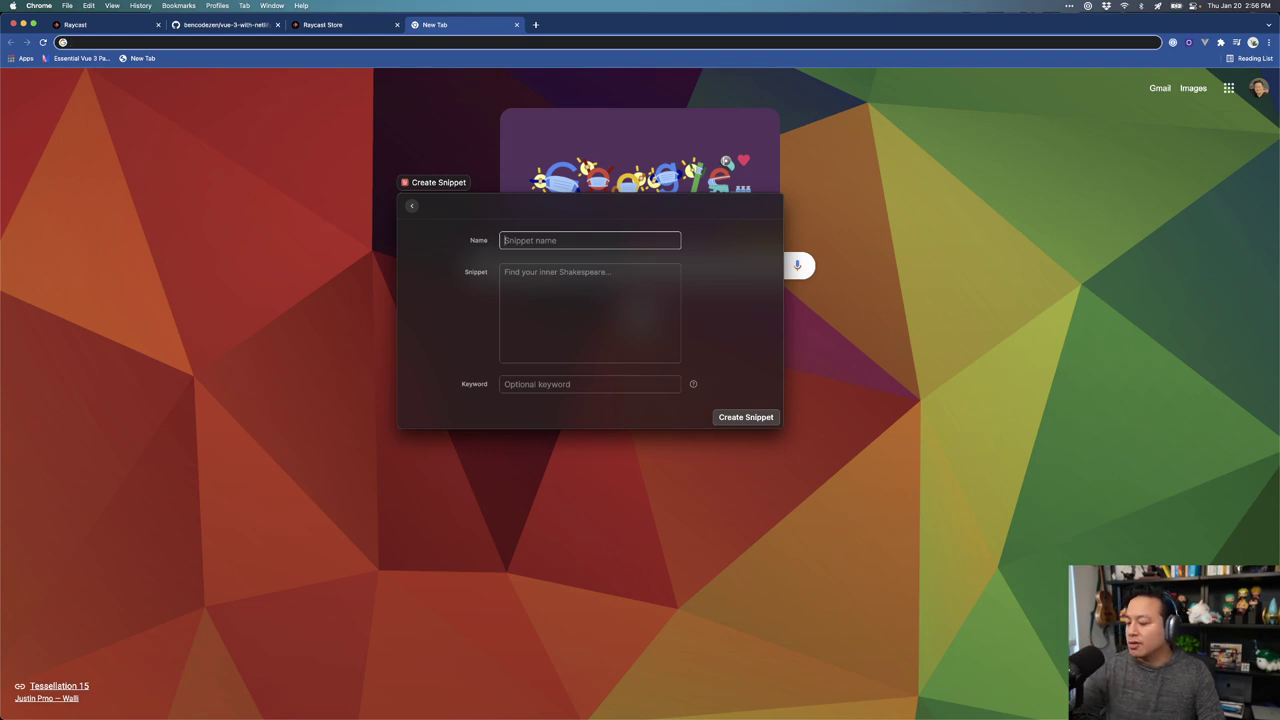
key(Escape)
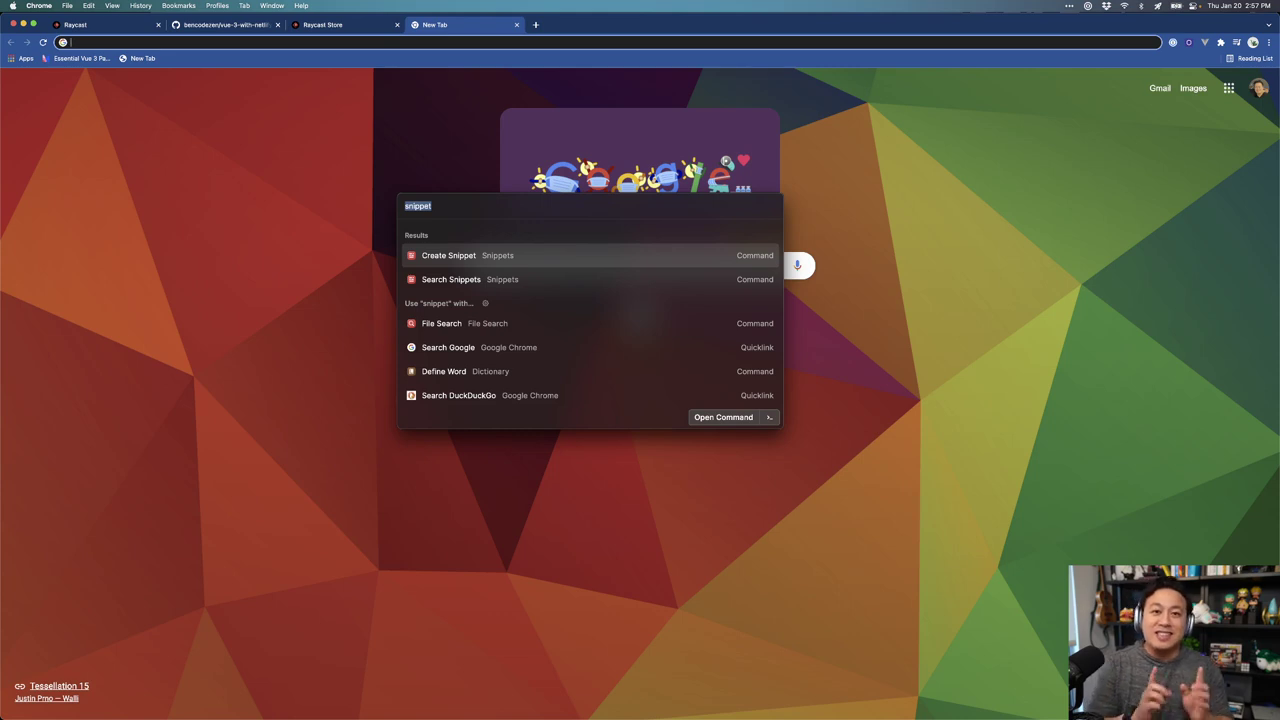
Step: Open Create Script Command by searching for "script", review the form's fields and leave it without creating a script
key(BackSpace)
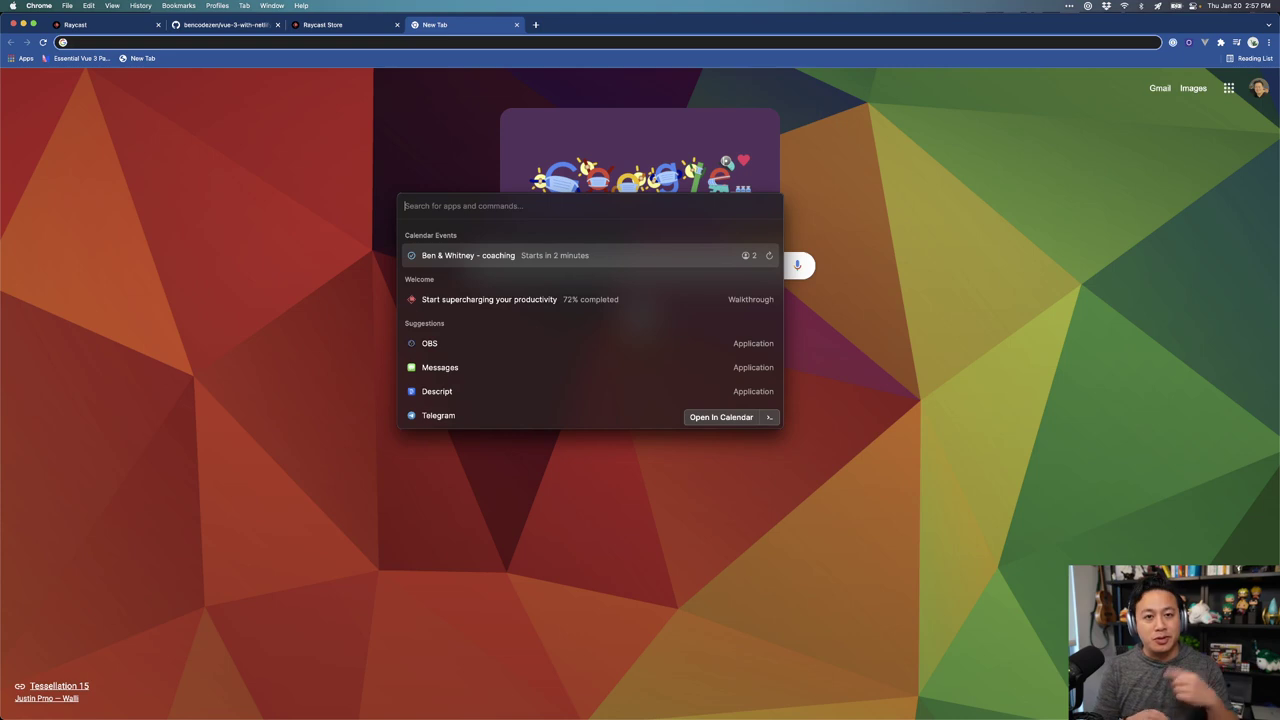
text(short)
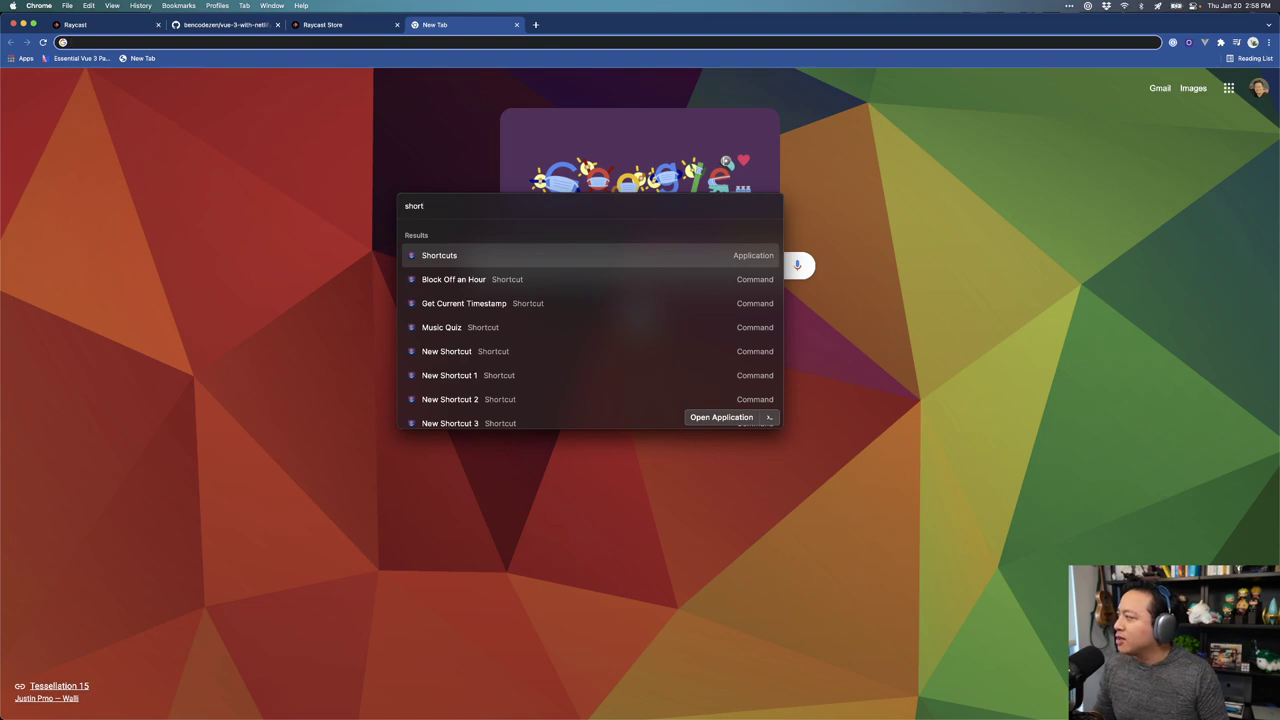
key(BackSpace)
key(BackSpace)
key(BackSpace)
key(BackSpace)
text(cript)
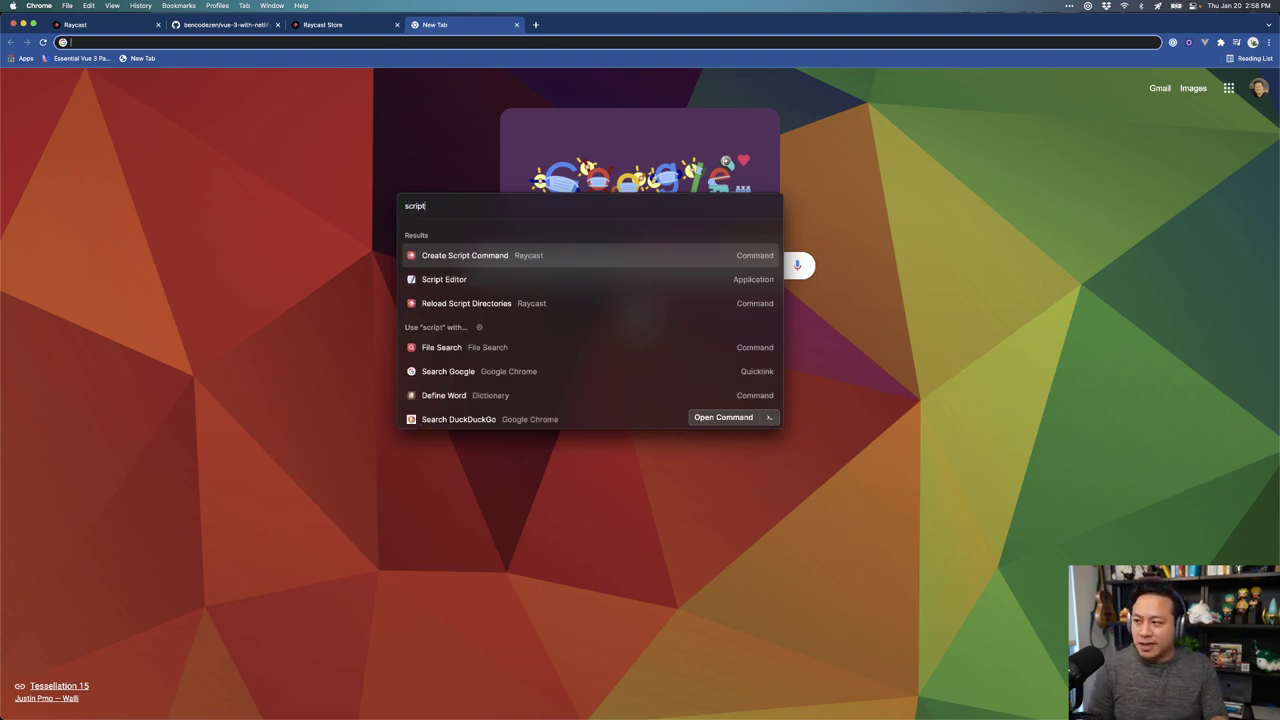
key(Return)
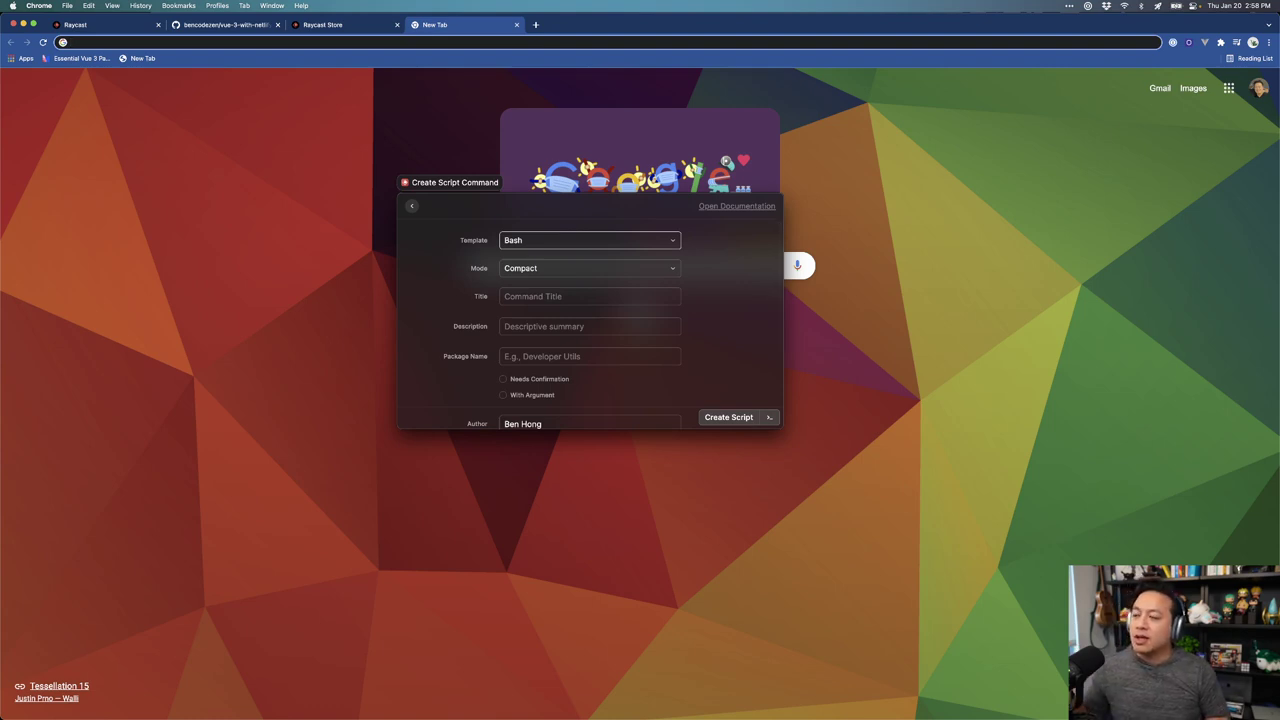
scroll(698, 338, down, 3)
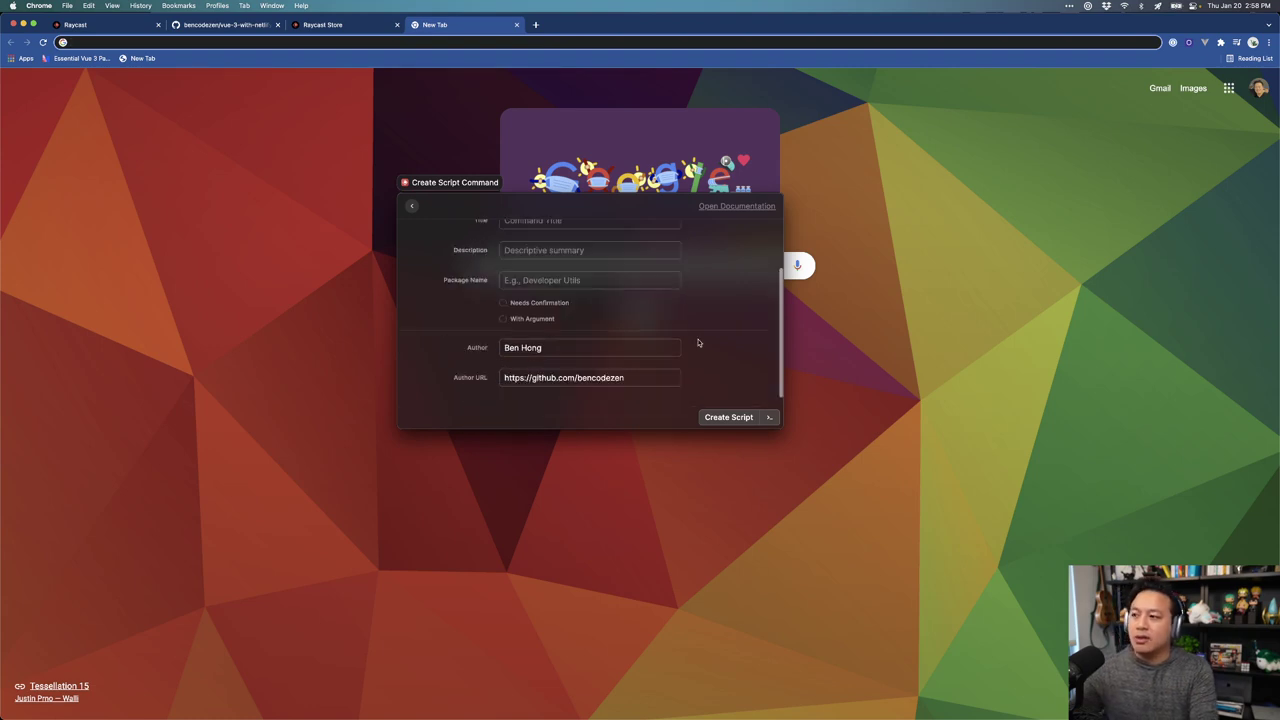
scroll(698, 338, up, 3)
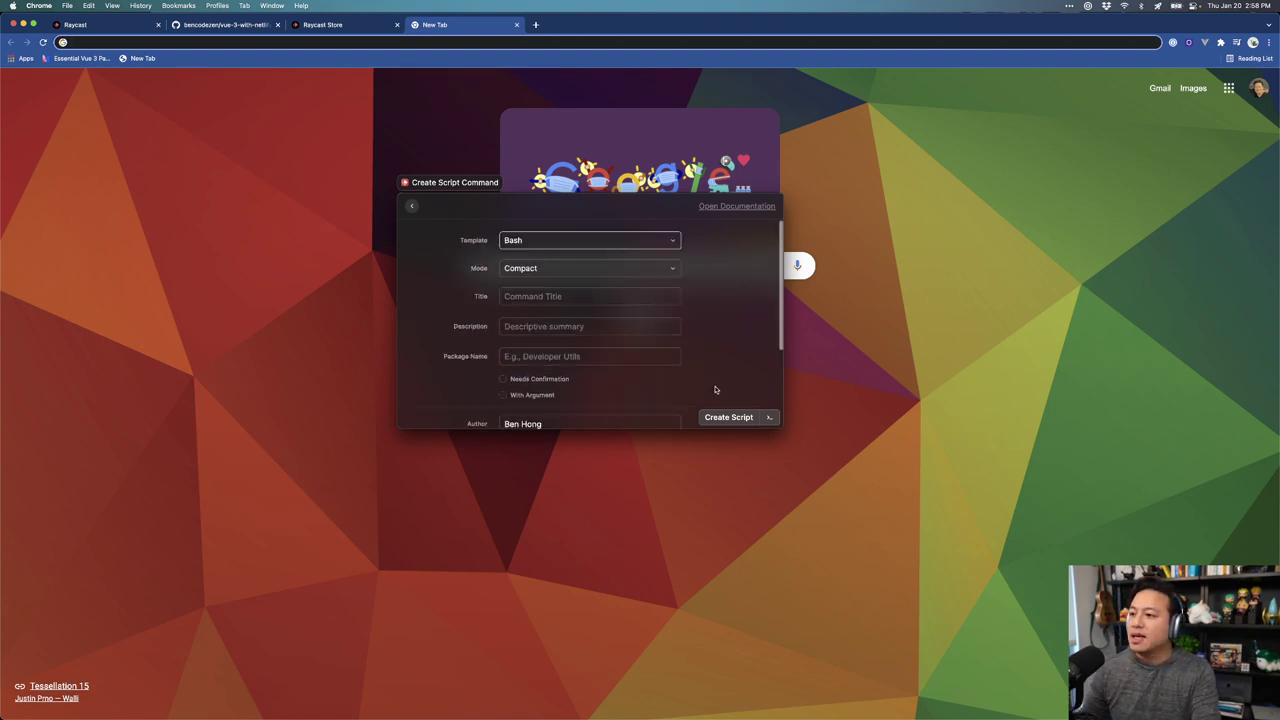
key(Escape)
text(script)
key(Down)
key(Down)
key(Down)
key(Down)
key(Up)
key(Up)
key(Up)
key(Return)
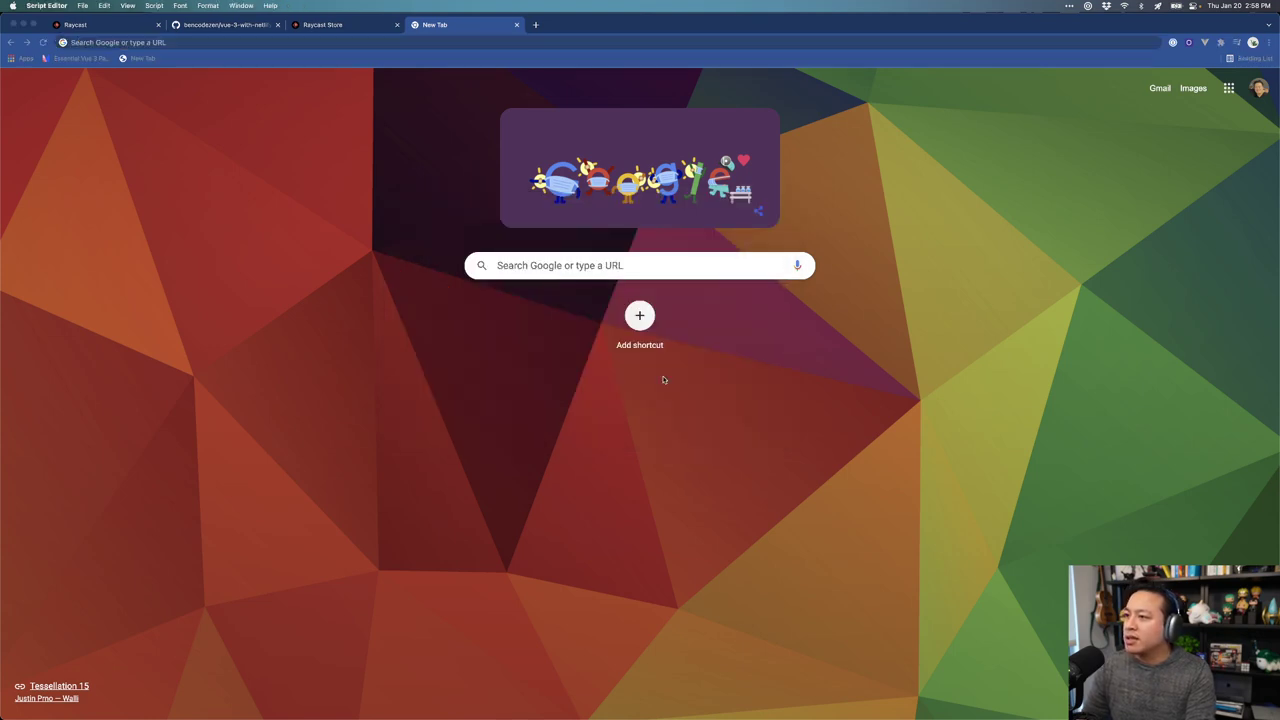
key(Escape)
Step: Reopen Raycast, search for "script" and examine the listed commands and apps for existing script commands
key(super+space)
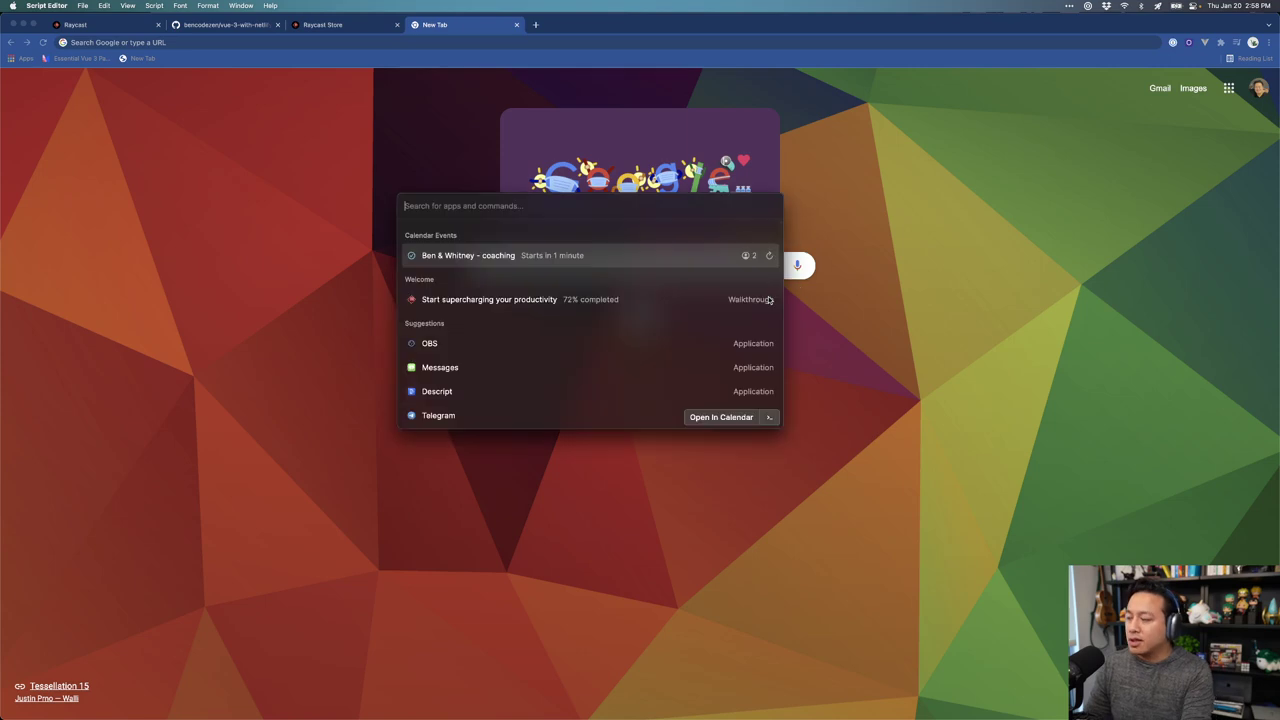
text(script)
key(Down)
key(Down)
key(Down)
key(Down)
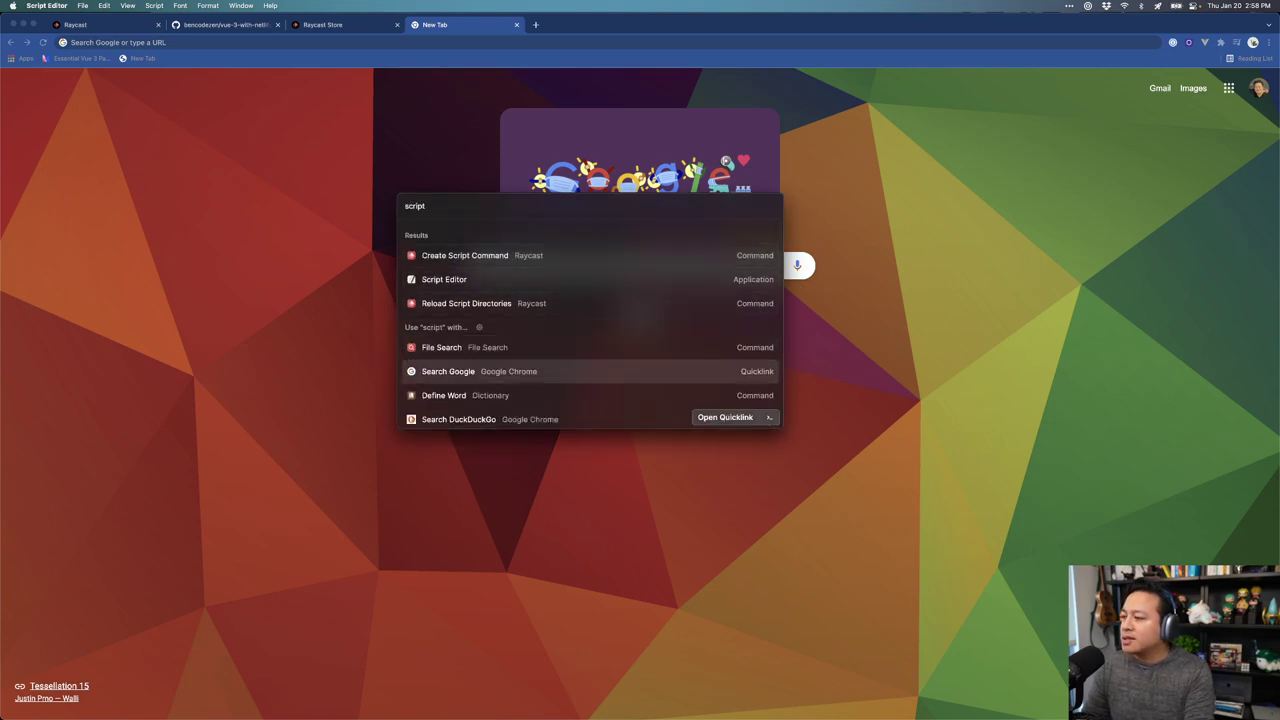
key(Down)
key(Down)
key(Up)
key(Up)
key(Up)
key(Up)
key(Up)
key(Down)
Step: Try Raycast's File Search for scripts, clear the query and return to the root search
key(Return)
text(s)
key(BackSpace)
key(Down)
key(Down)
key(Down)
key(Down)
key(Up)
key(Return)
key(super+a)
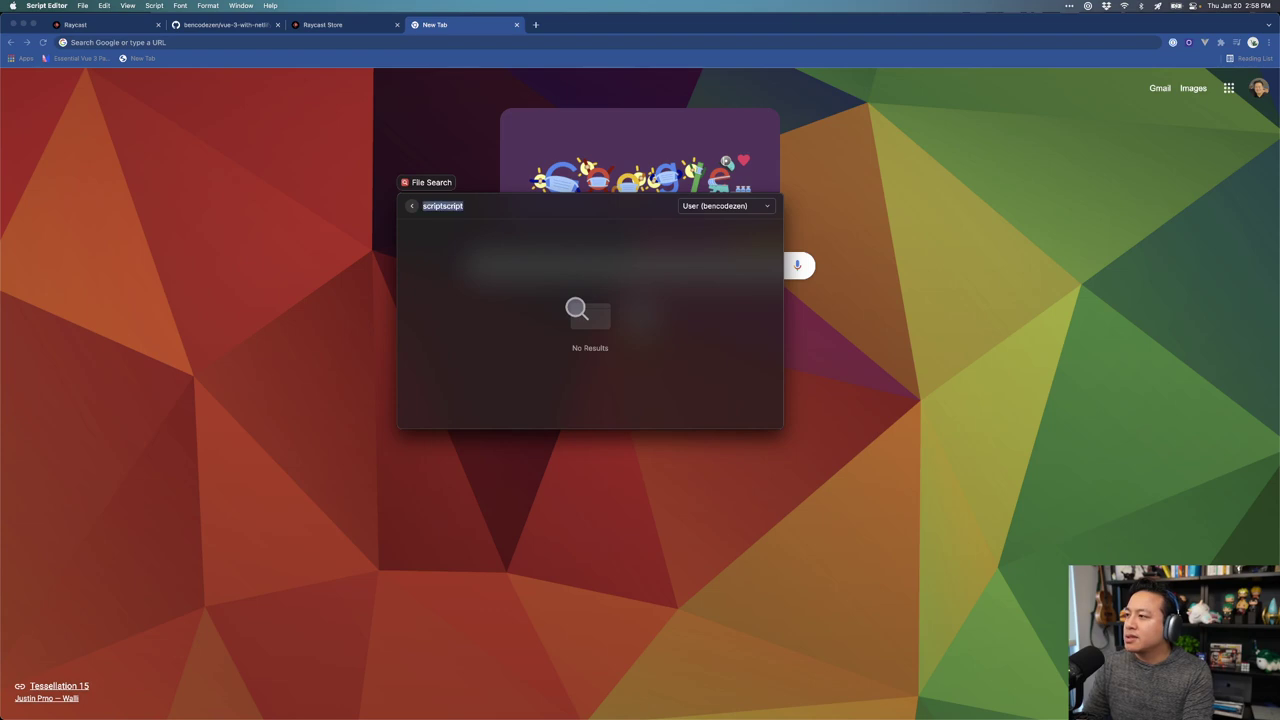
key(BackSpace)
key(Escape)
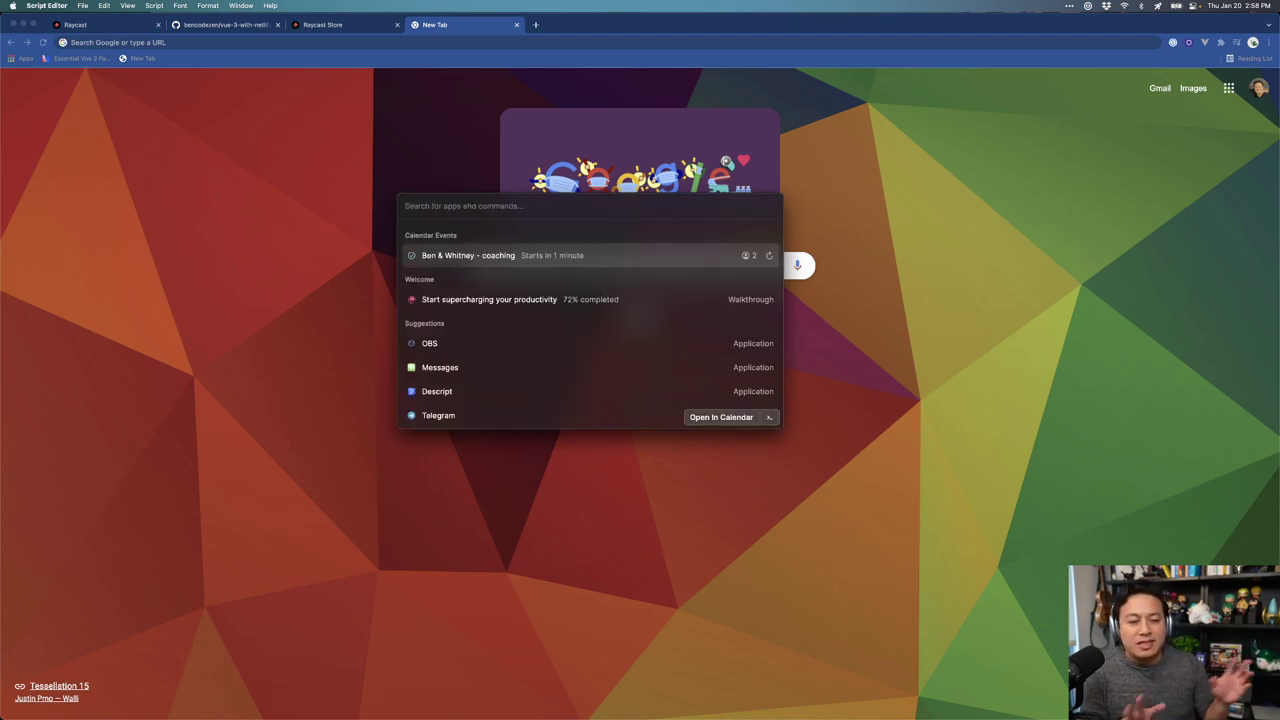
Step: Filter the extensions in Raycast's preferences by "script" and inspect the matching Raycast extension entries
key(super+comma)
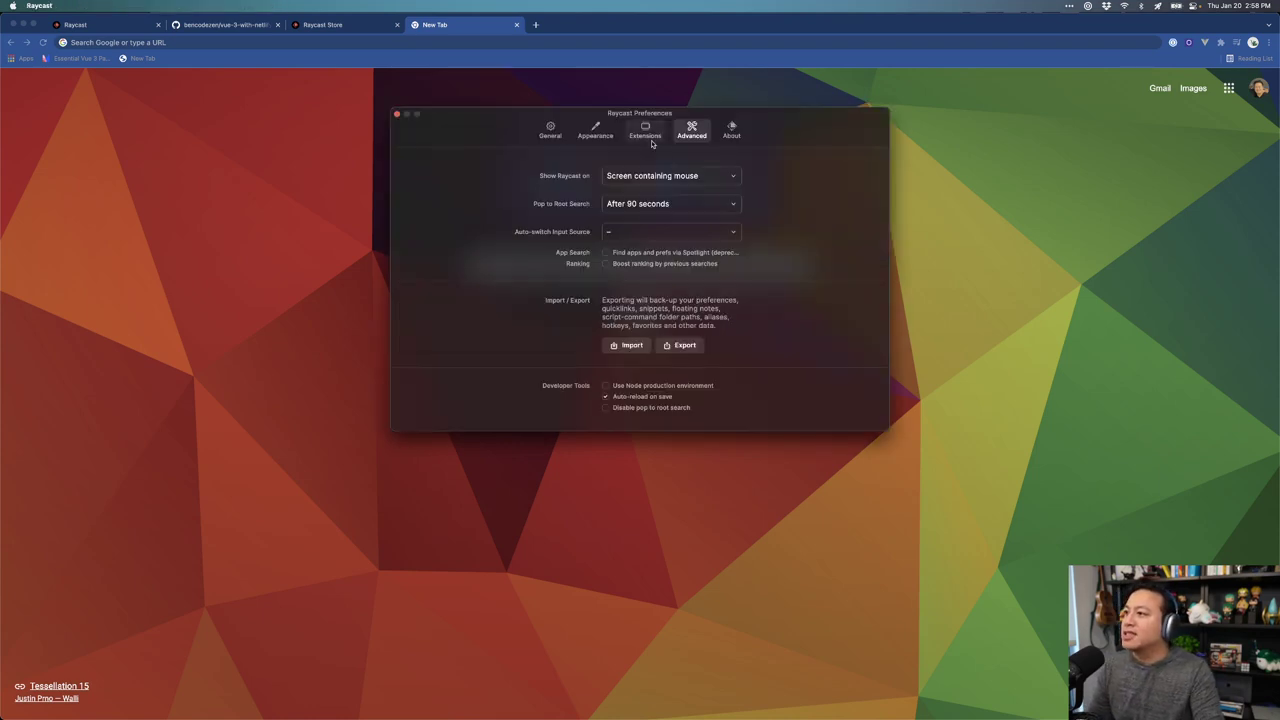
click(550, 130)
click(595, 132)
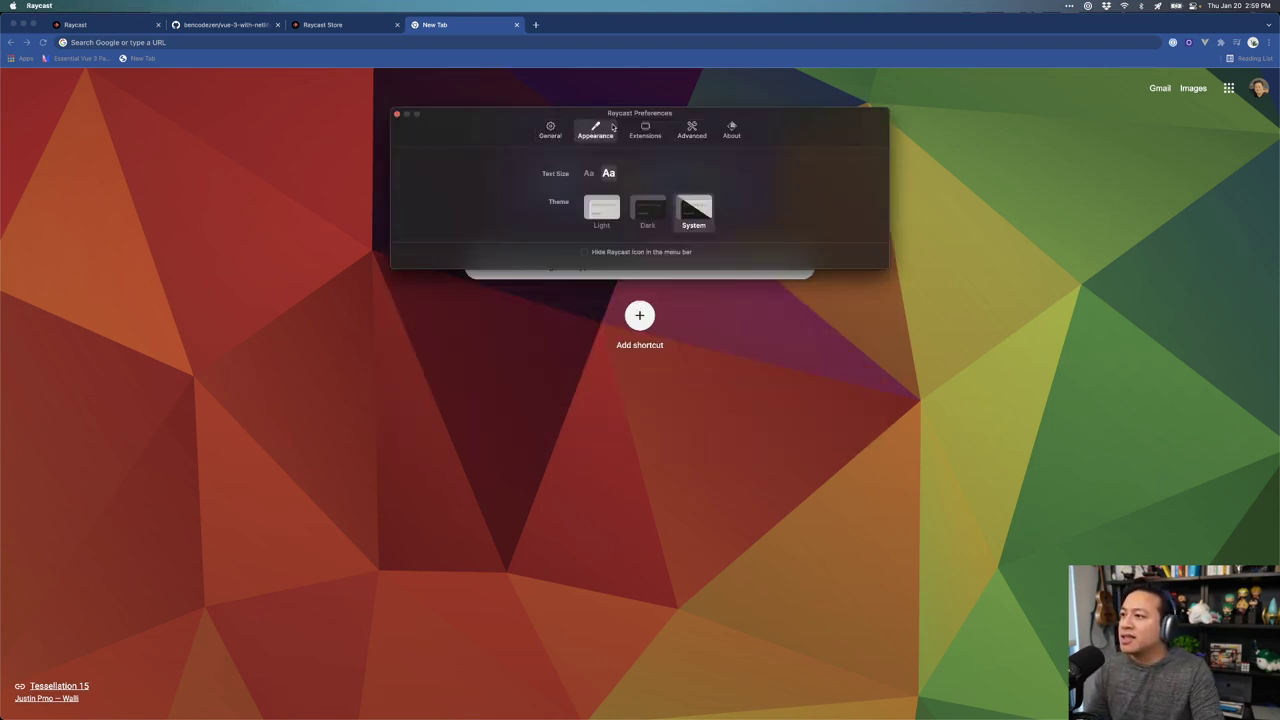
click(645, 130)
click(470, 162)
text(script)
click(450, 213)
click(466, 240)
click(488, 224)
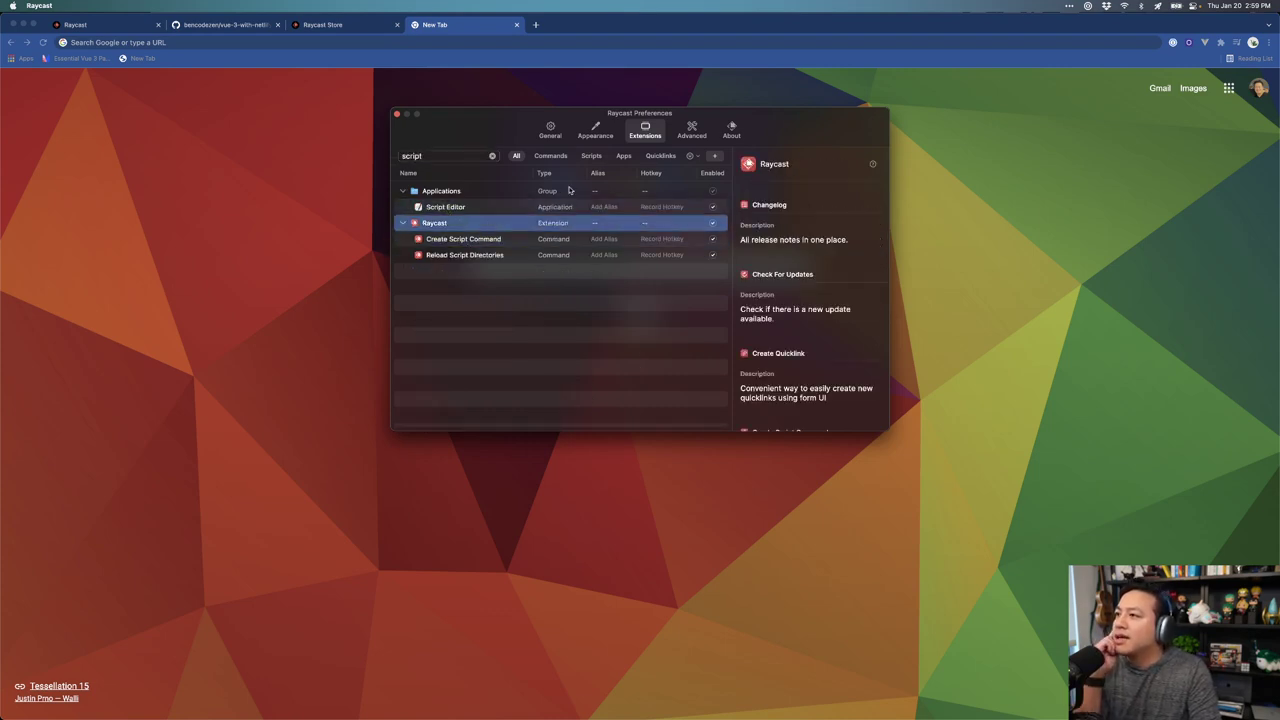
Step: Limit the extensions list to scripts, clear the search filter and expand the Script Commands group
click(590, 157)
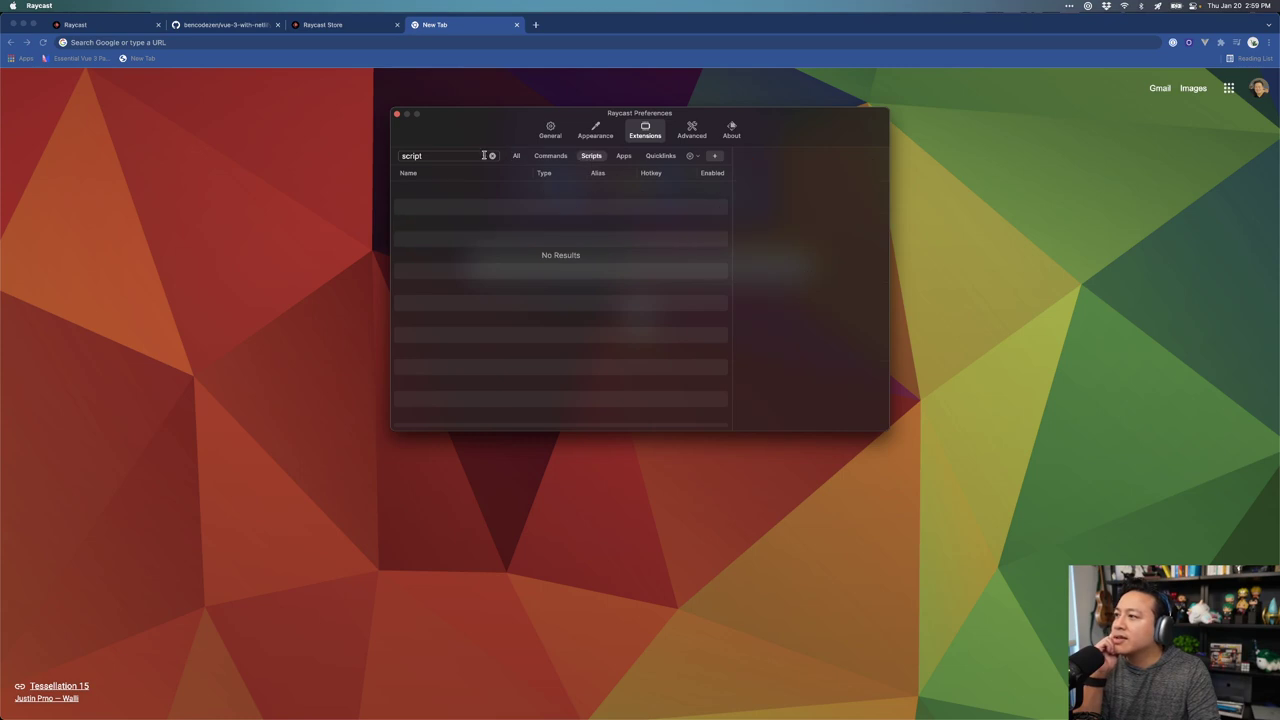
click(491, 156)
click(401, 191)
Step: Try opening the Color Conversion script directly from the list and dismiss its terminal window
right_click(483, 206)
click(493, 213)
right_click(493, 213)
click(510, 216)
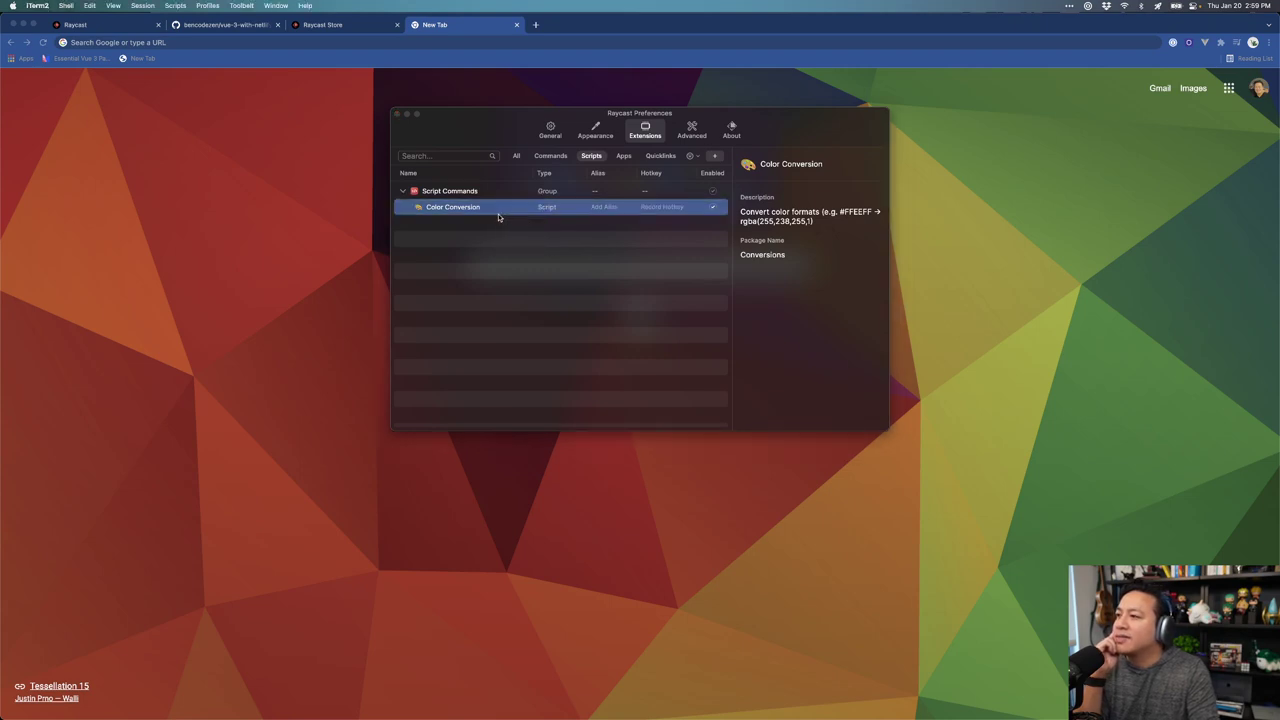
click(687, 250)
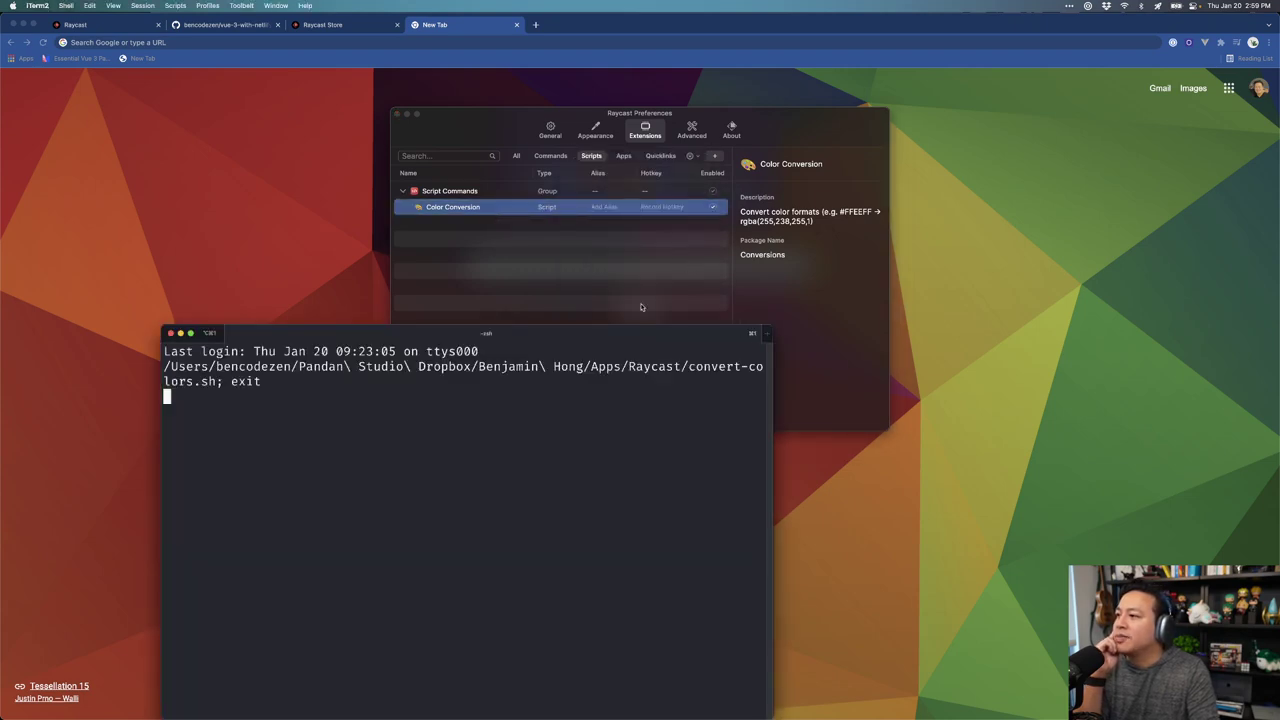
click(492, 557)
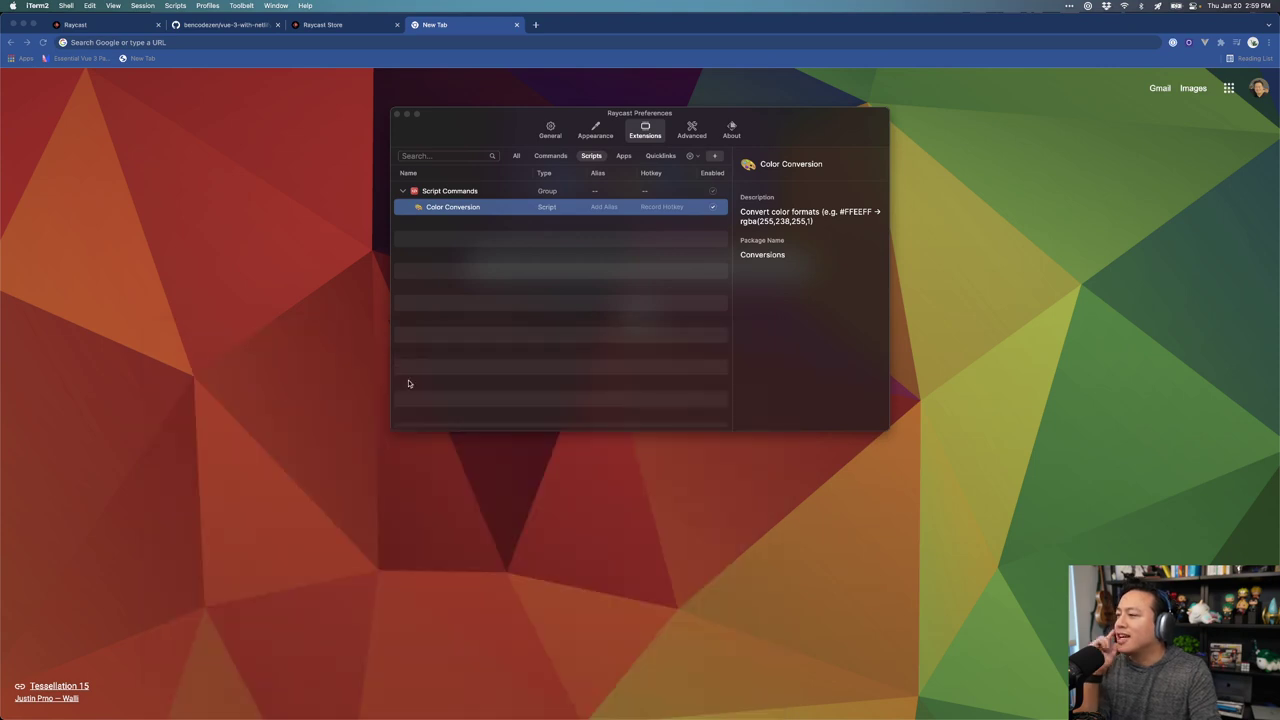
Step: Reveal the Color Conversion script in Finder and open convert-colors.sh in Visual Studio Code
right_click(515, 208)
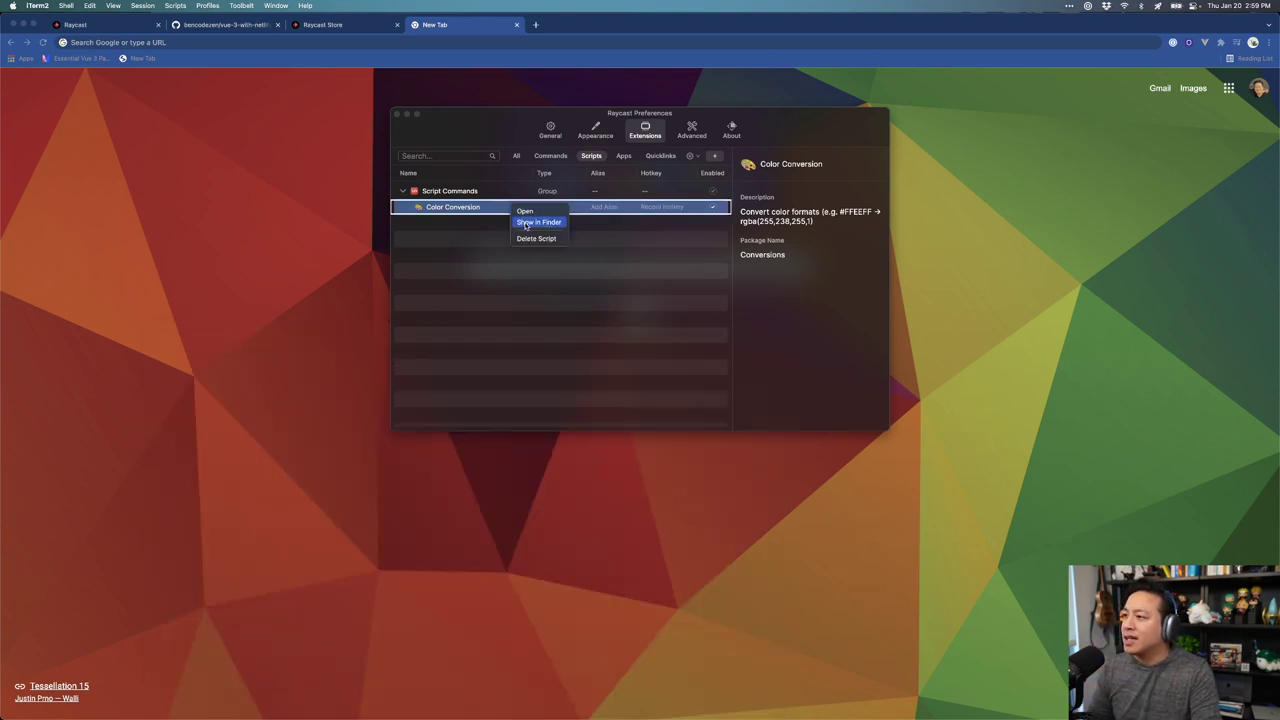
click(530, 222)
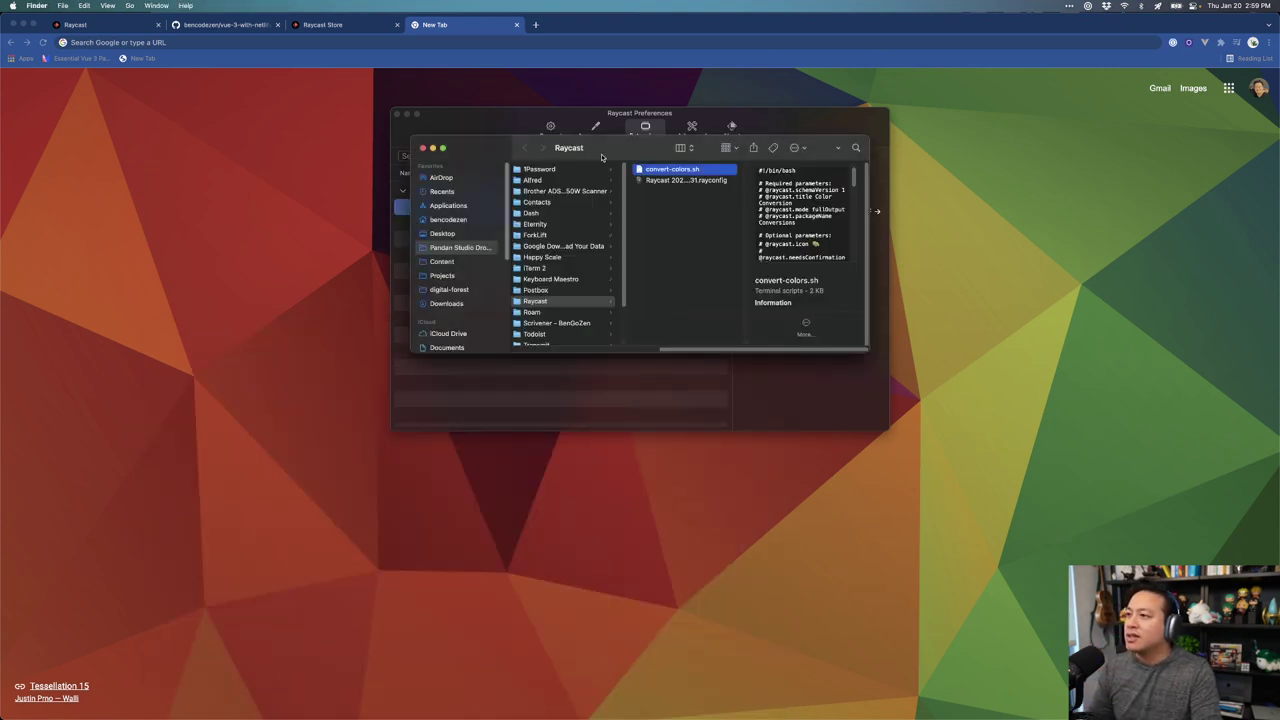
drag(603, 157, 794, 419)
click(583, 266)
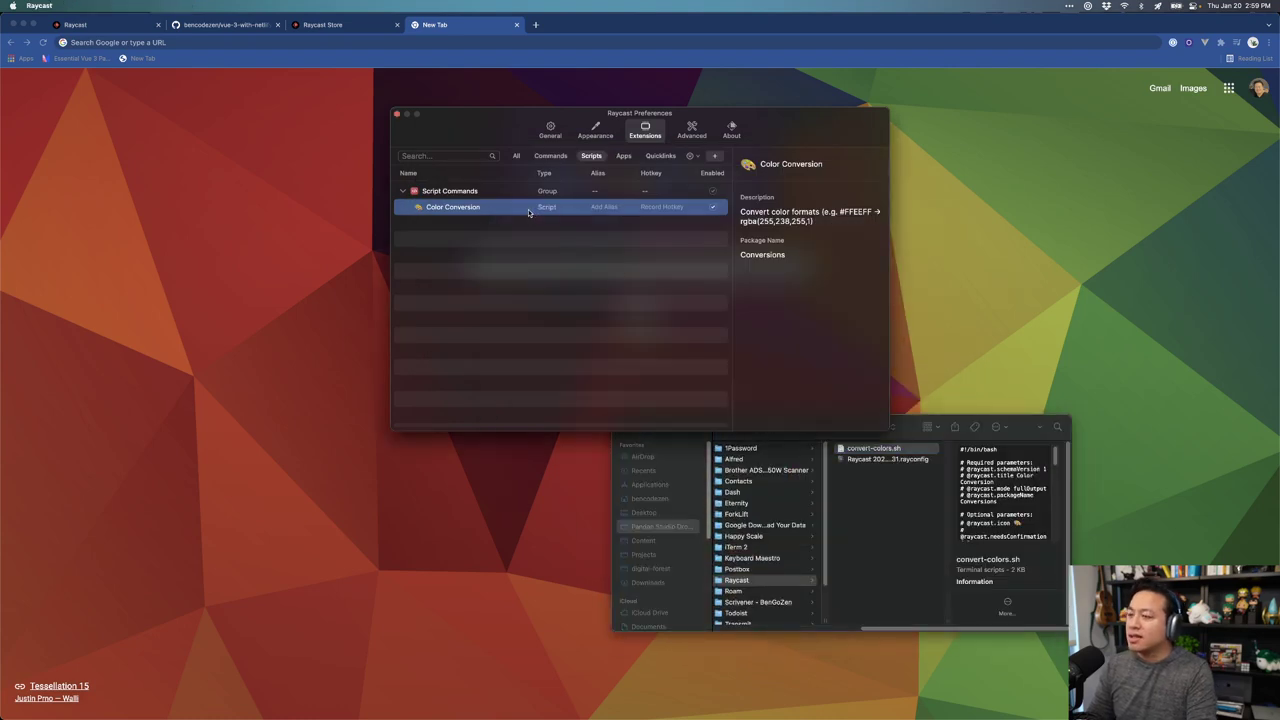
click(905, 509)
drag(884, 452, 404, 698)
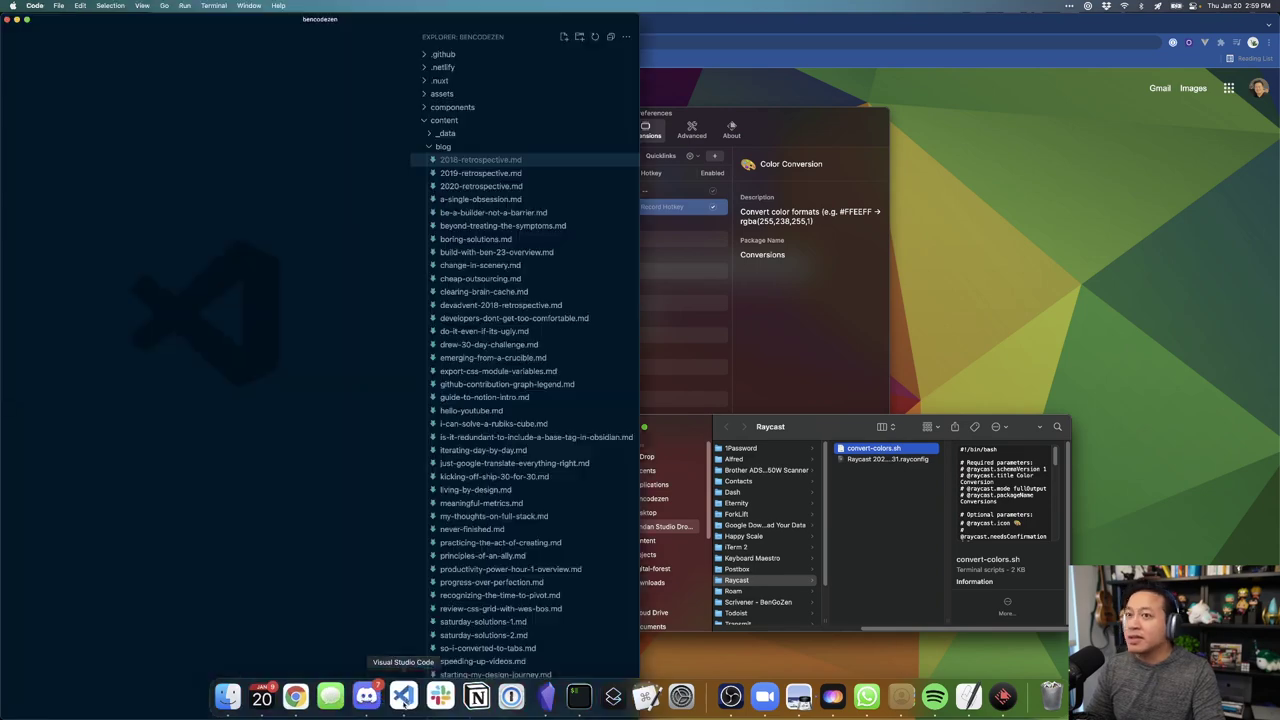
Step: Review the shell code of convert-colors.sh, then close the file and quit Visual Studio Code
scroll(621, 352, down, 6)
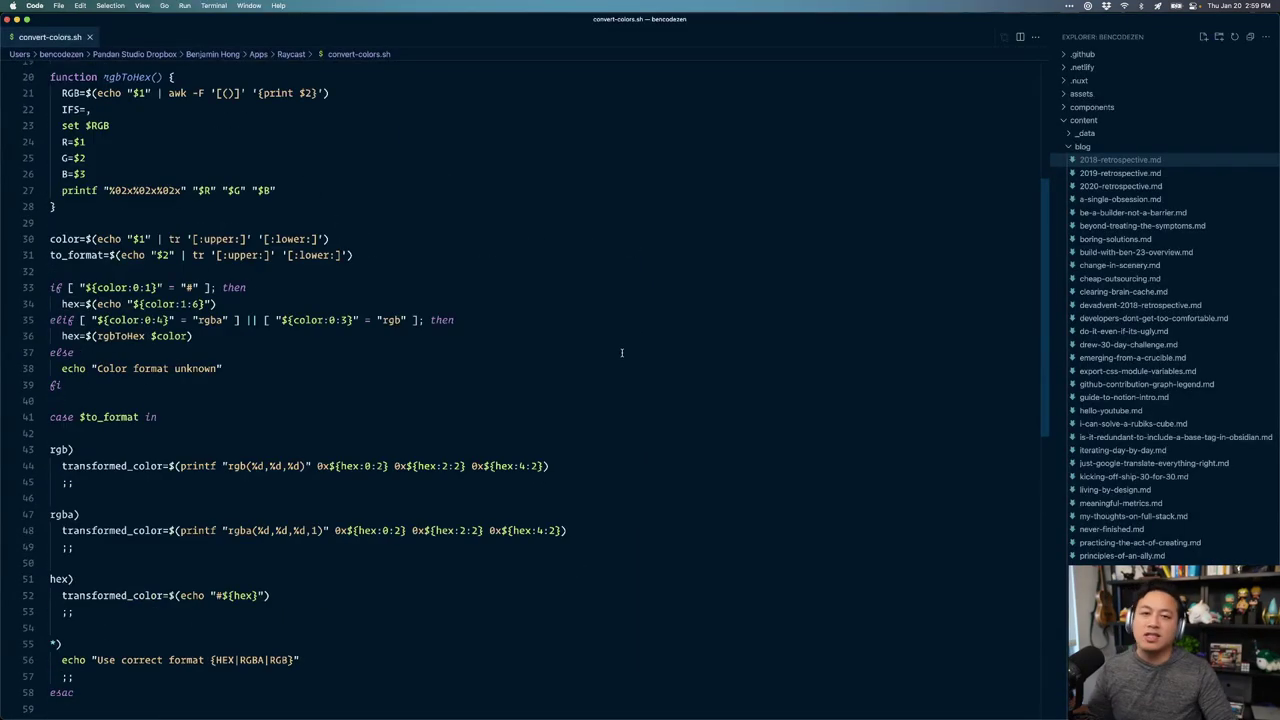
key(super+w)
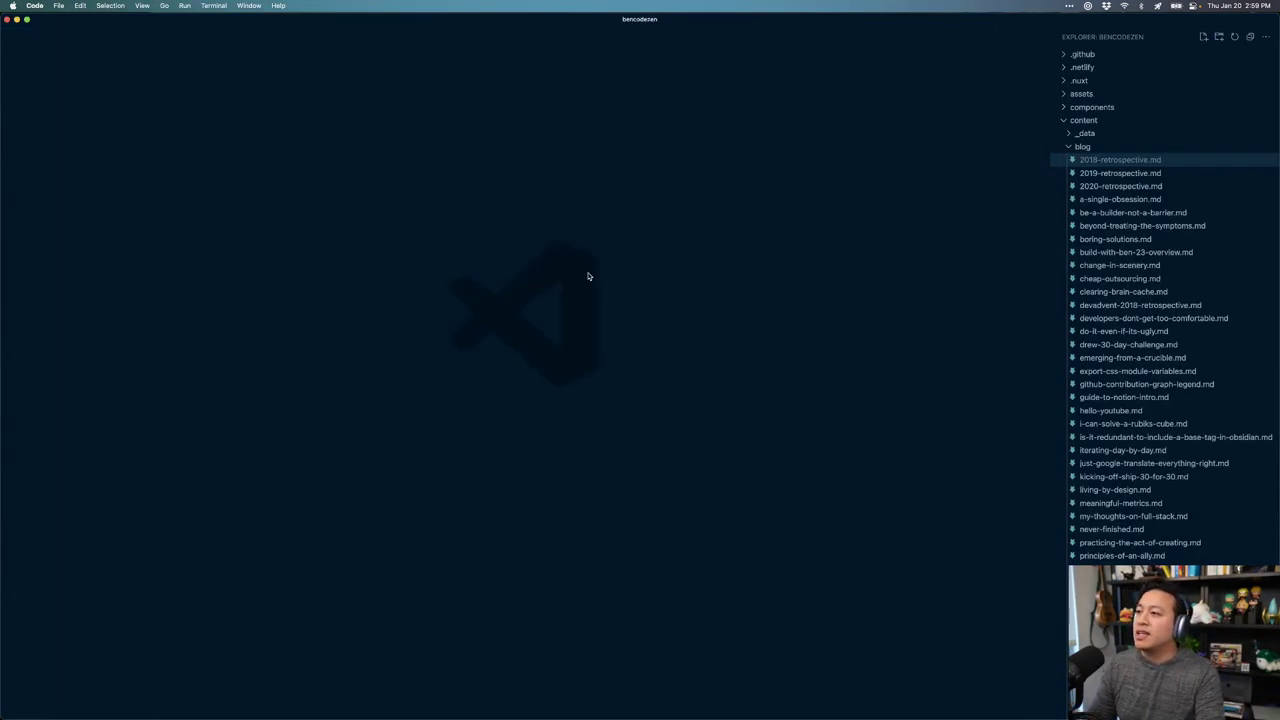
key(super+q)
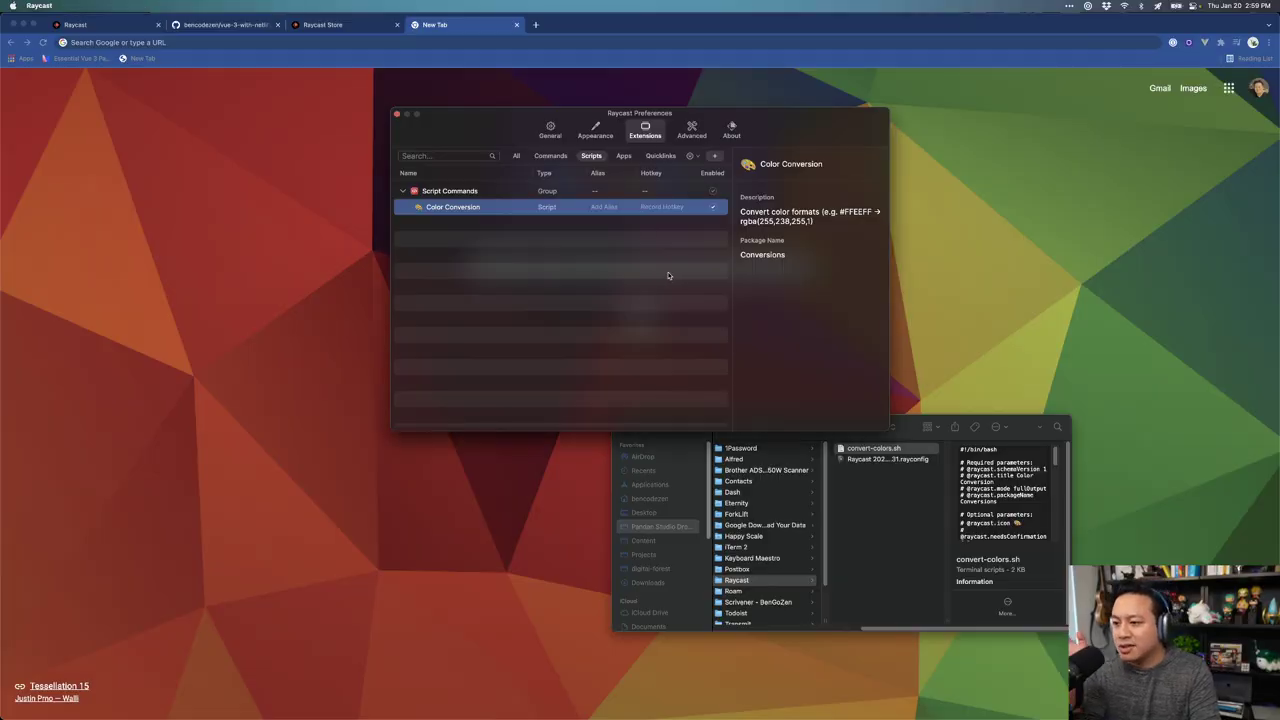
Step: Close the preferences window, search the launcher for "create" and open the Create Script Command form
click(574, 229)
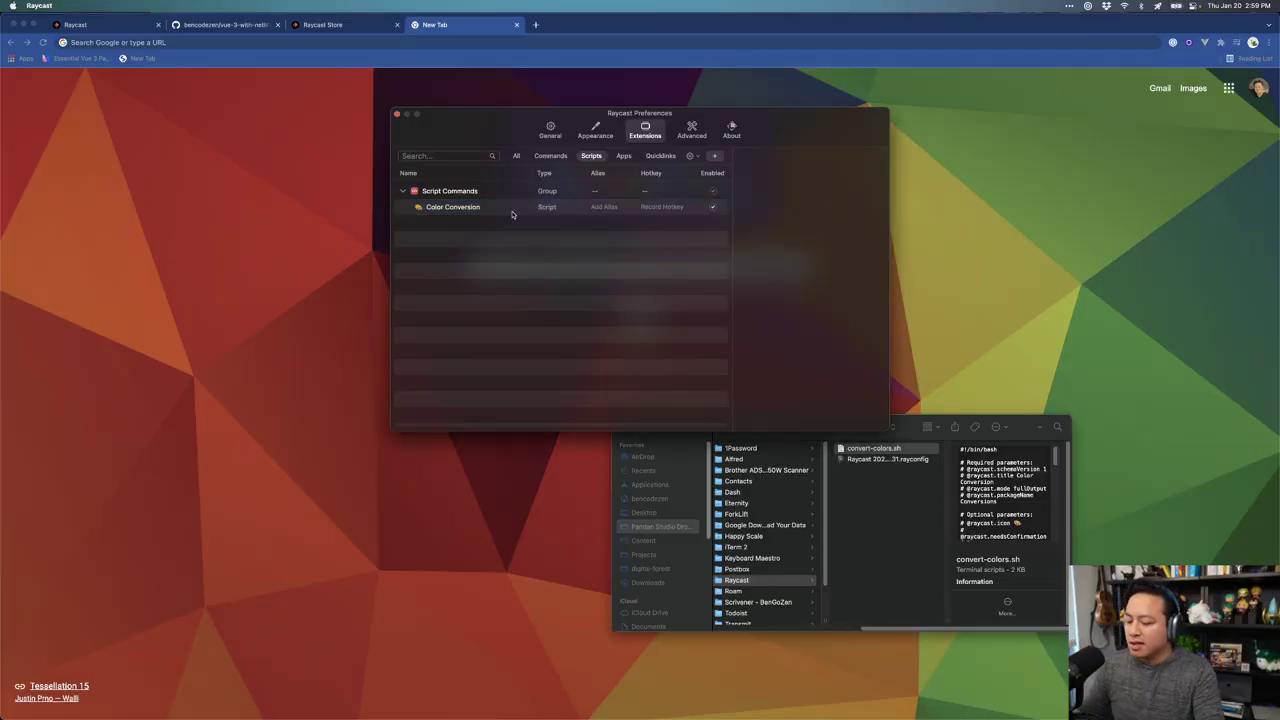
key(super+w)
key(alt+space)
text(create)
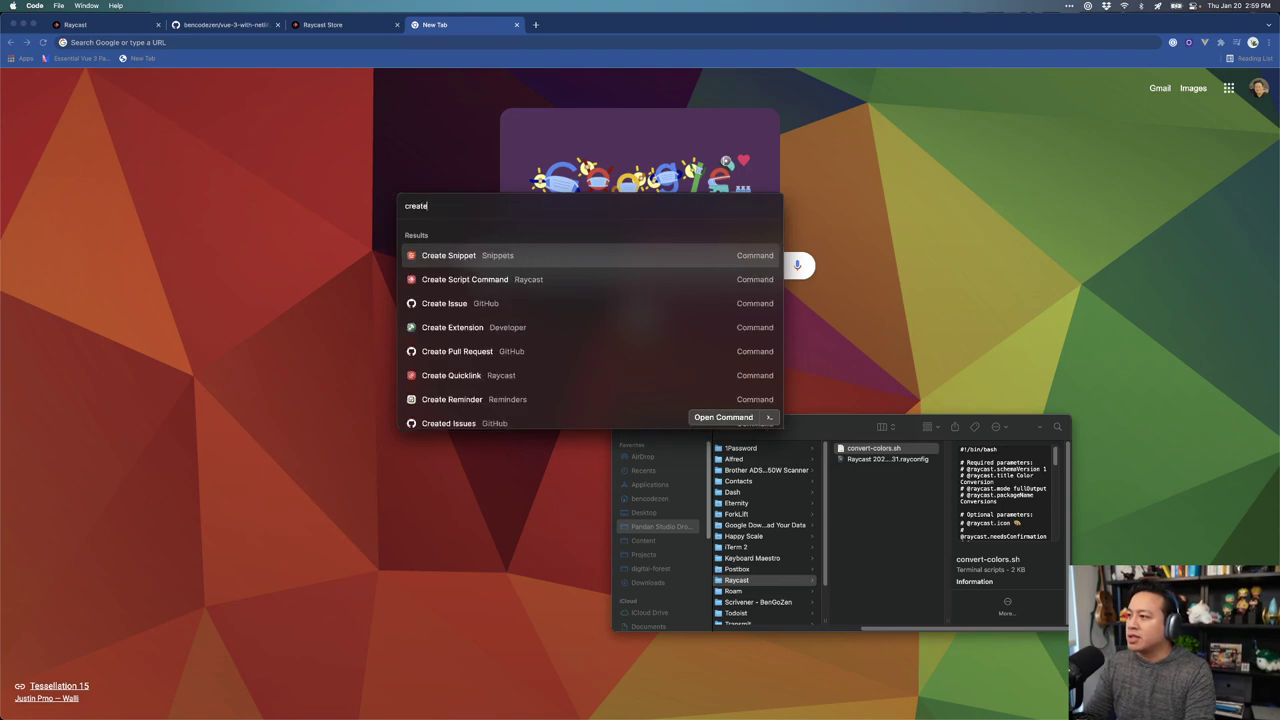
key(Down)
key(Return)
Step: Look through the template languages offered for a new script command, from Bash to Node.js, then dismiss the list
click(588, 240)
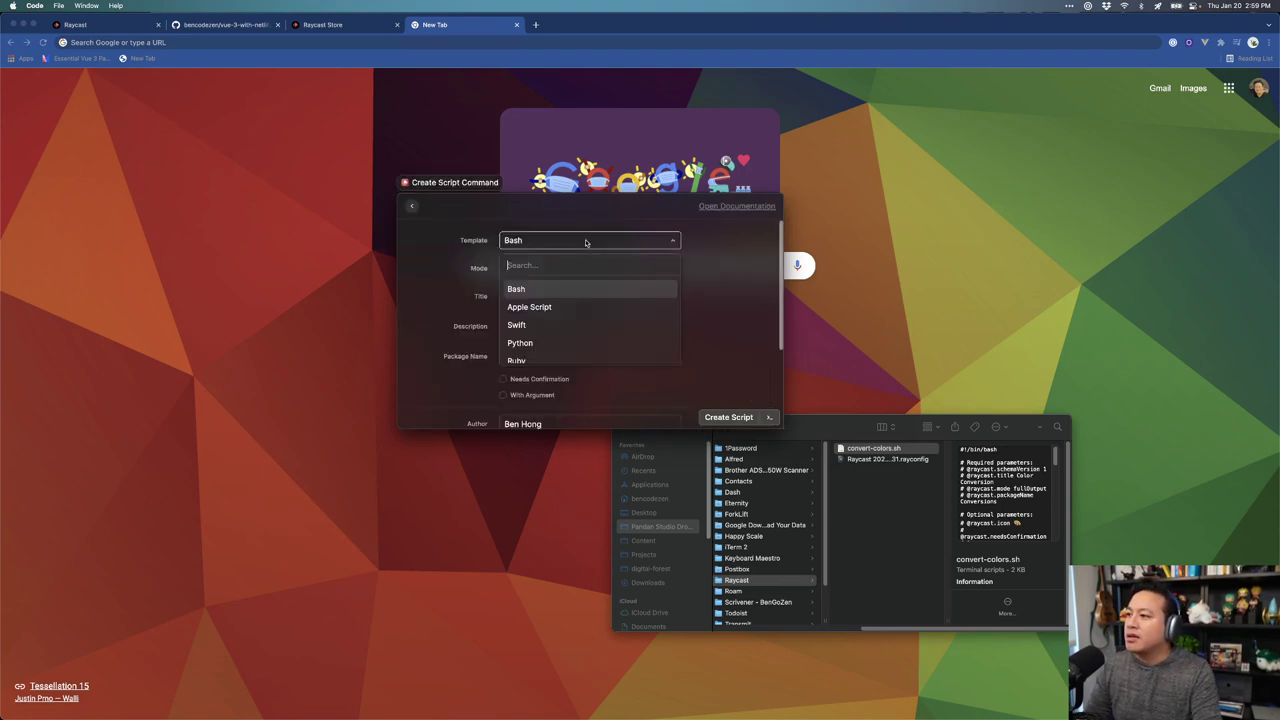
scroll(602, 318, down, 2)
scroll(600, 330, up, 2)
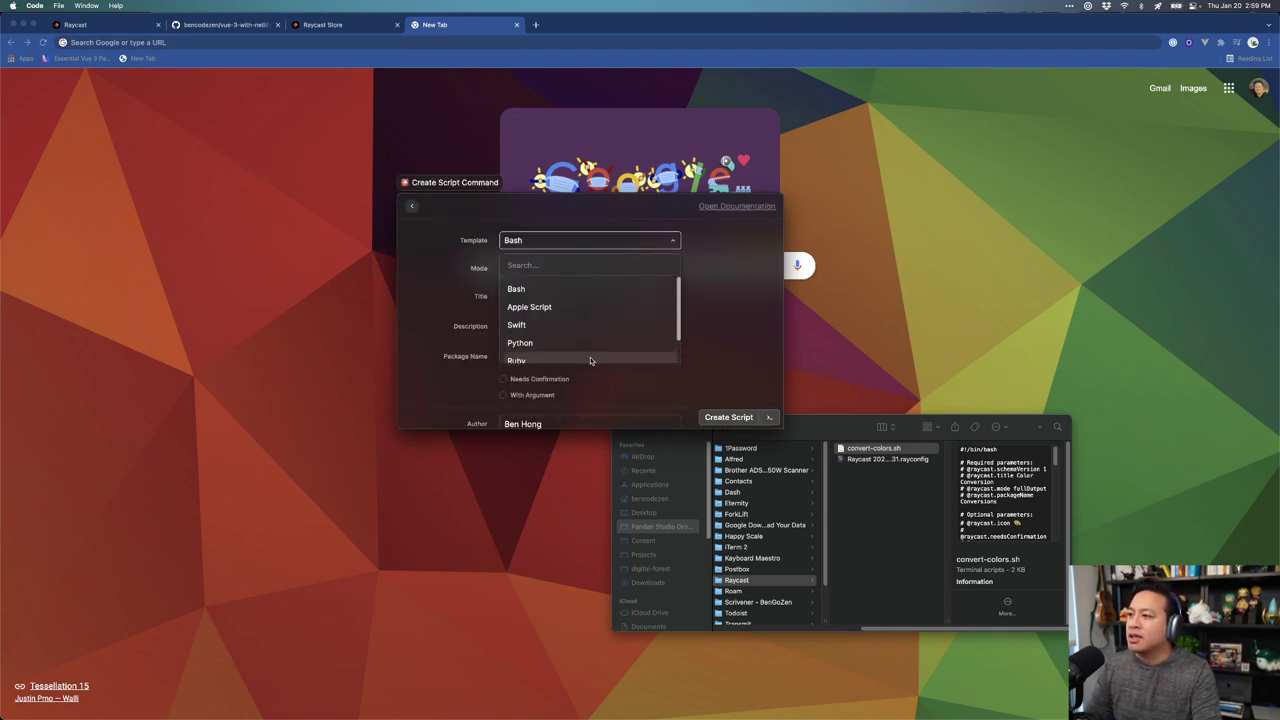
scroll(590, 355, down, 2)
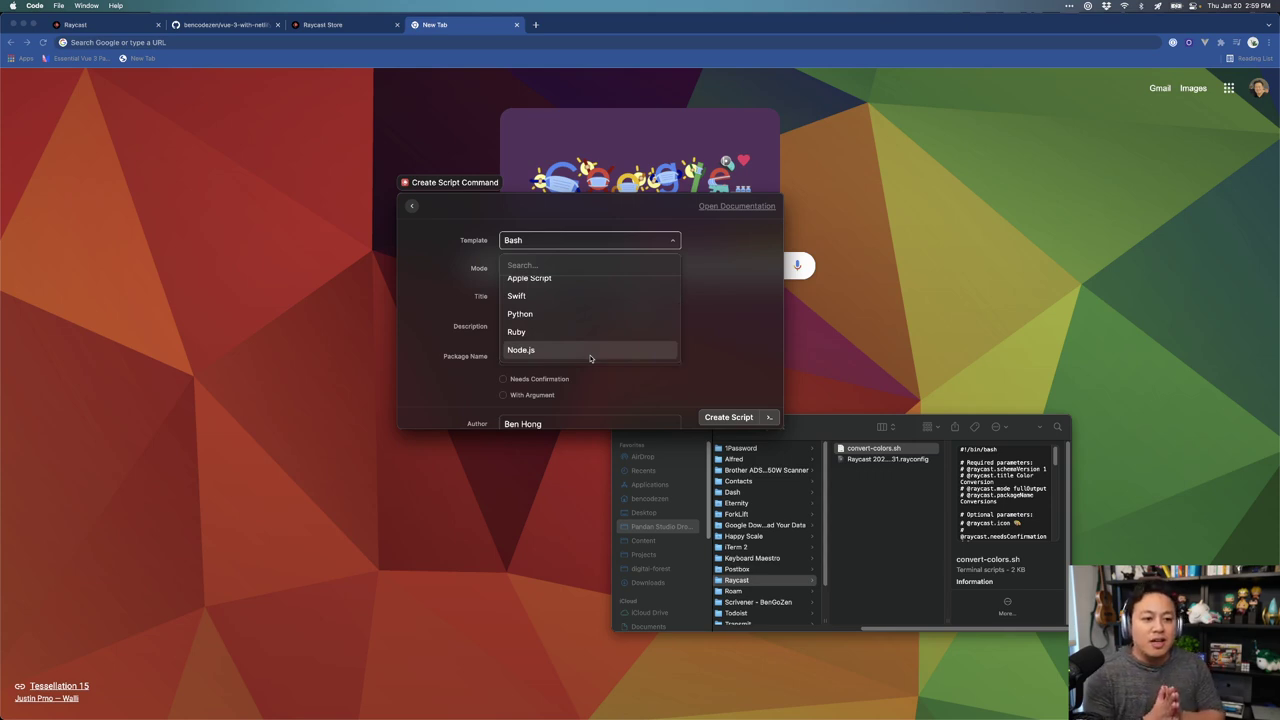
key(Up)
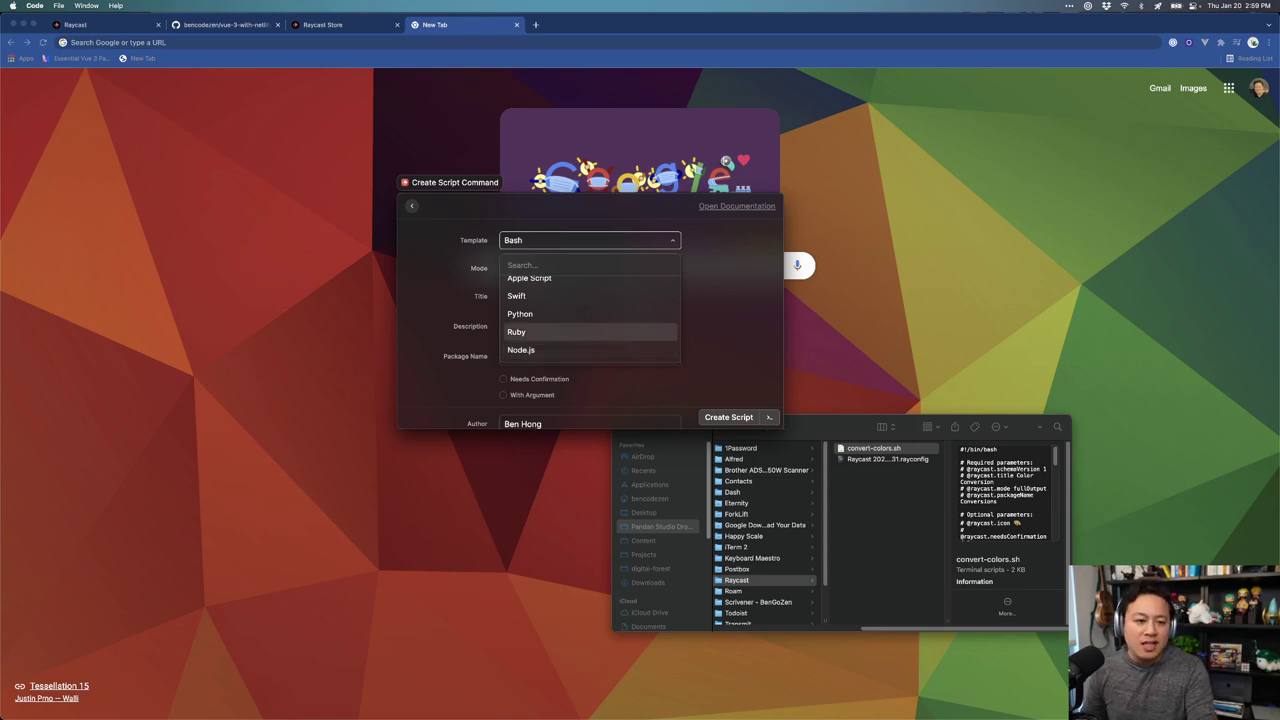
key(Escape)
Step: Switch to the raycast/script-commands GitHub repository in Chrome and skim its page
key(super+Tab)
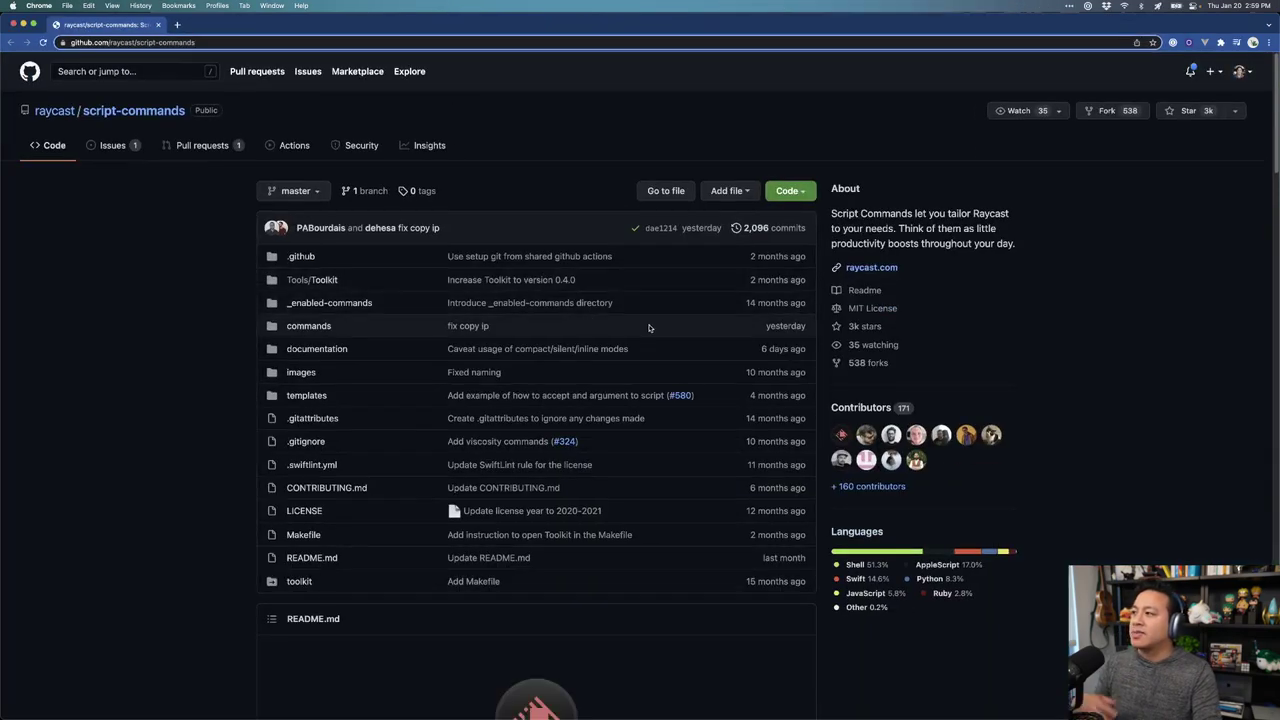
scroll(650, 322, down, 3)
scroll(680, 318, up, 3)
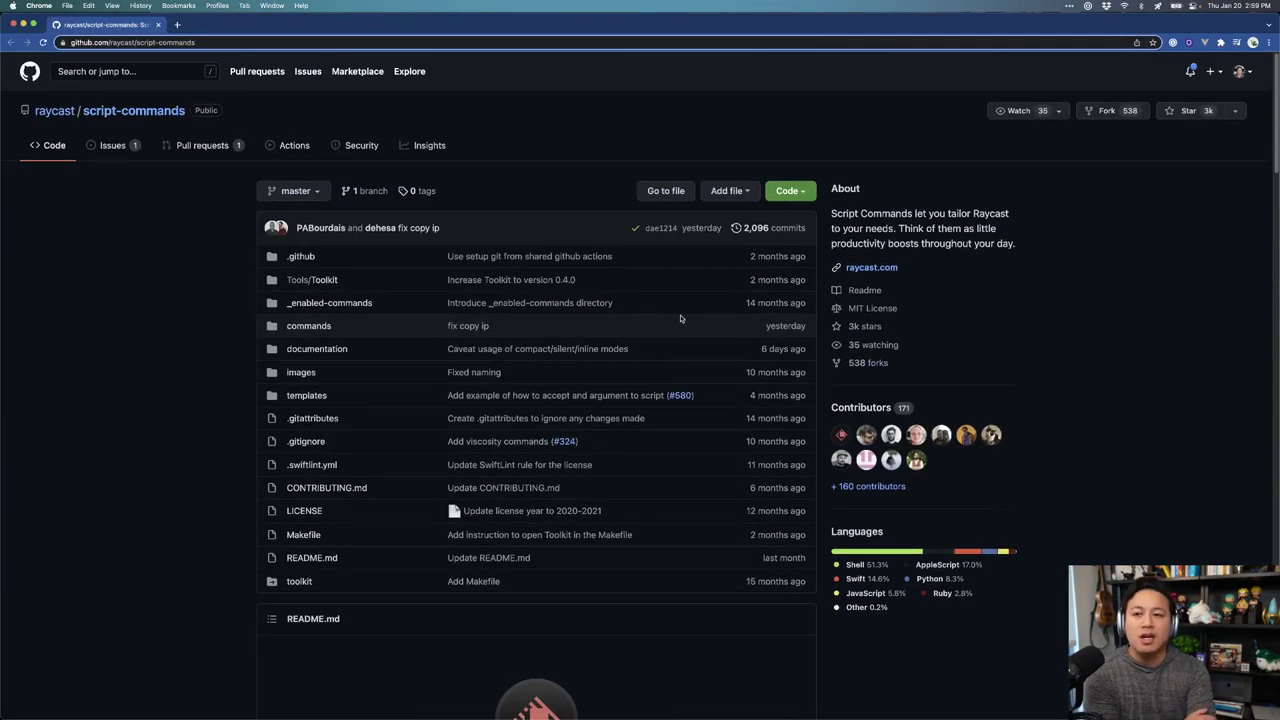